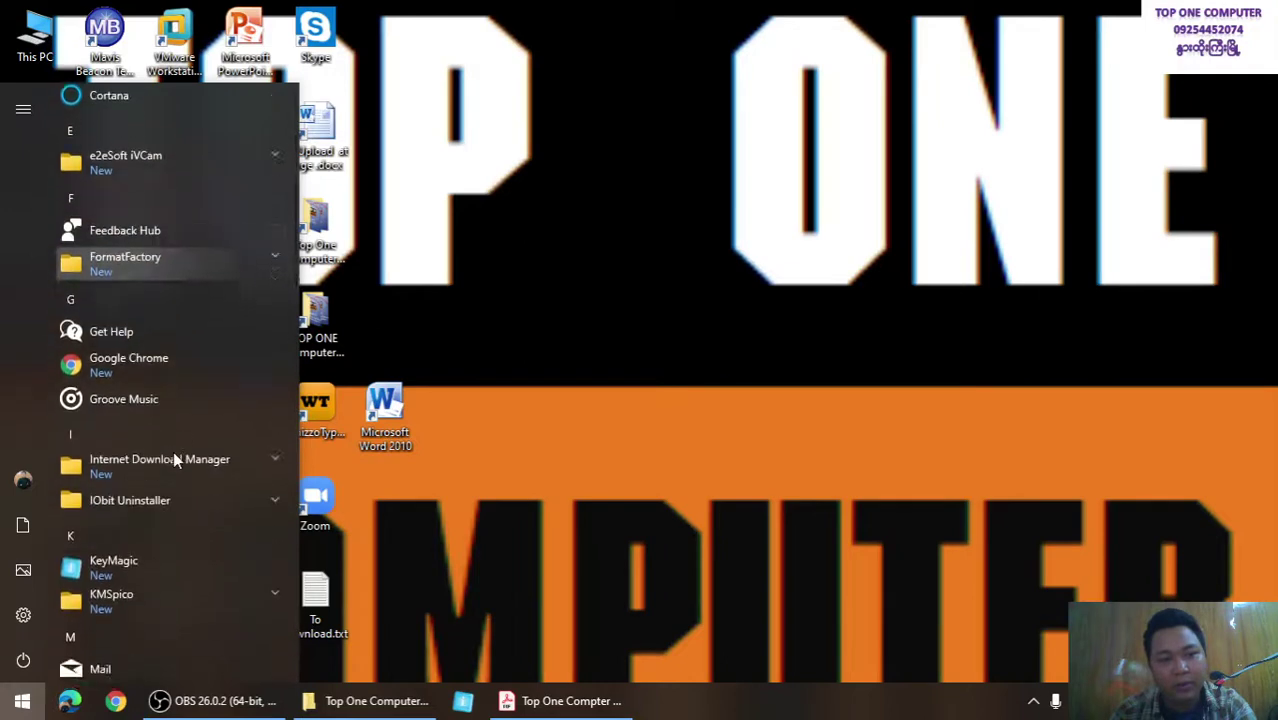
Step: Expand the Start menu's Microsoft Office folder to view Access, Excel, Word and other 2010 apps
left_click(188, 411)
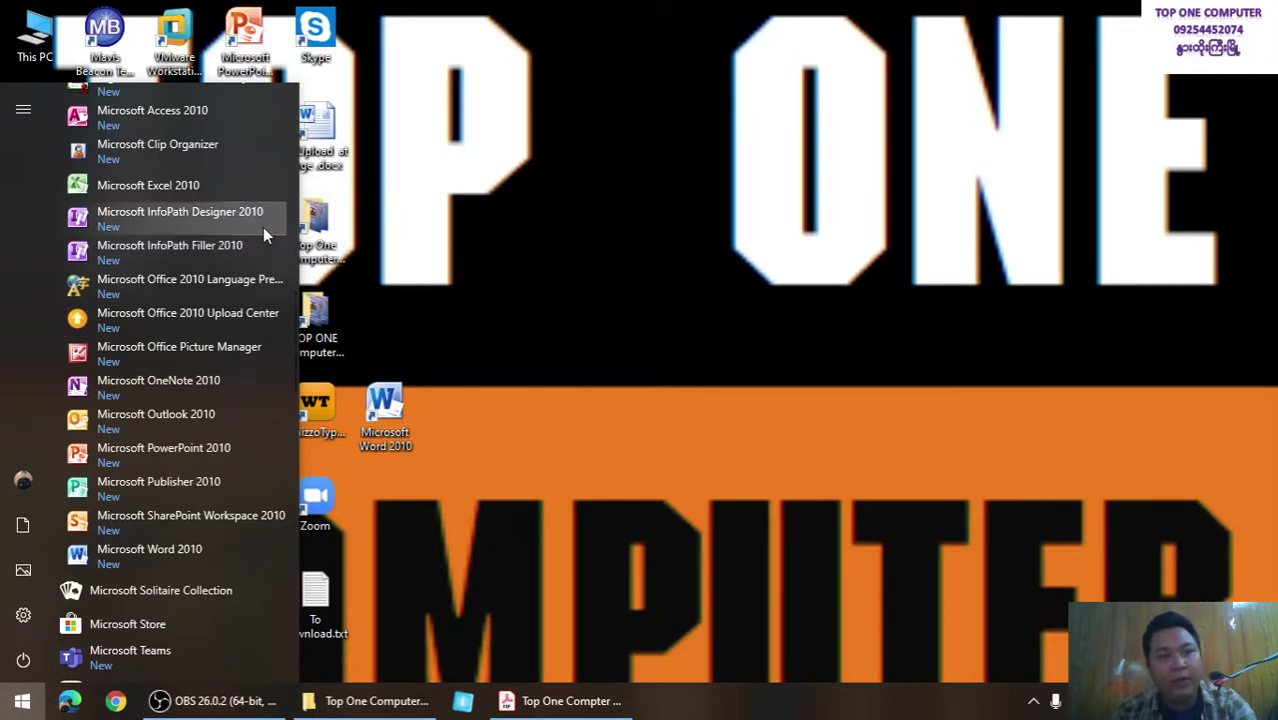
scroll(263, 227, "up", 1)
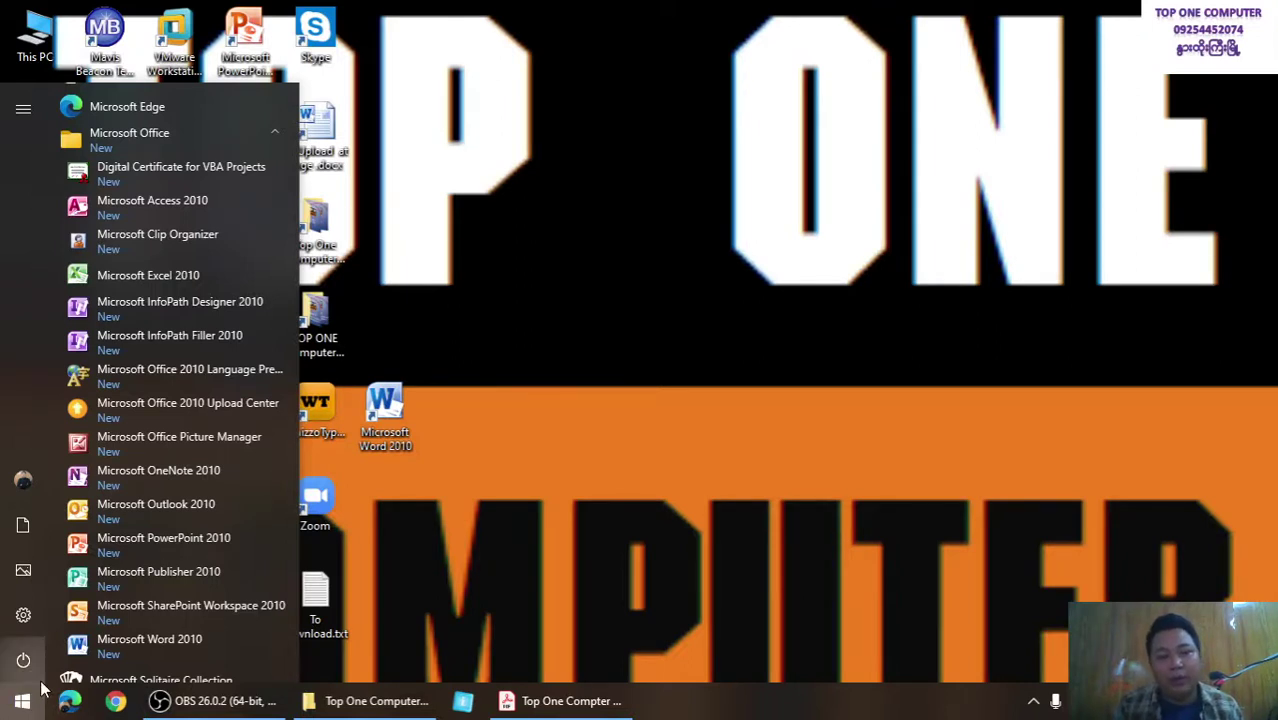
left_click(18, 705)
Step: Connect to the Top One Internet 2 Wi-Fi network
left_click(18, 705)
scroll(80, 520, "down", 8)
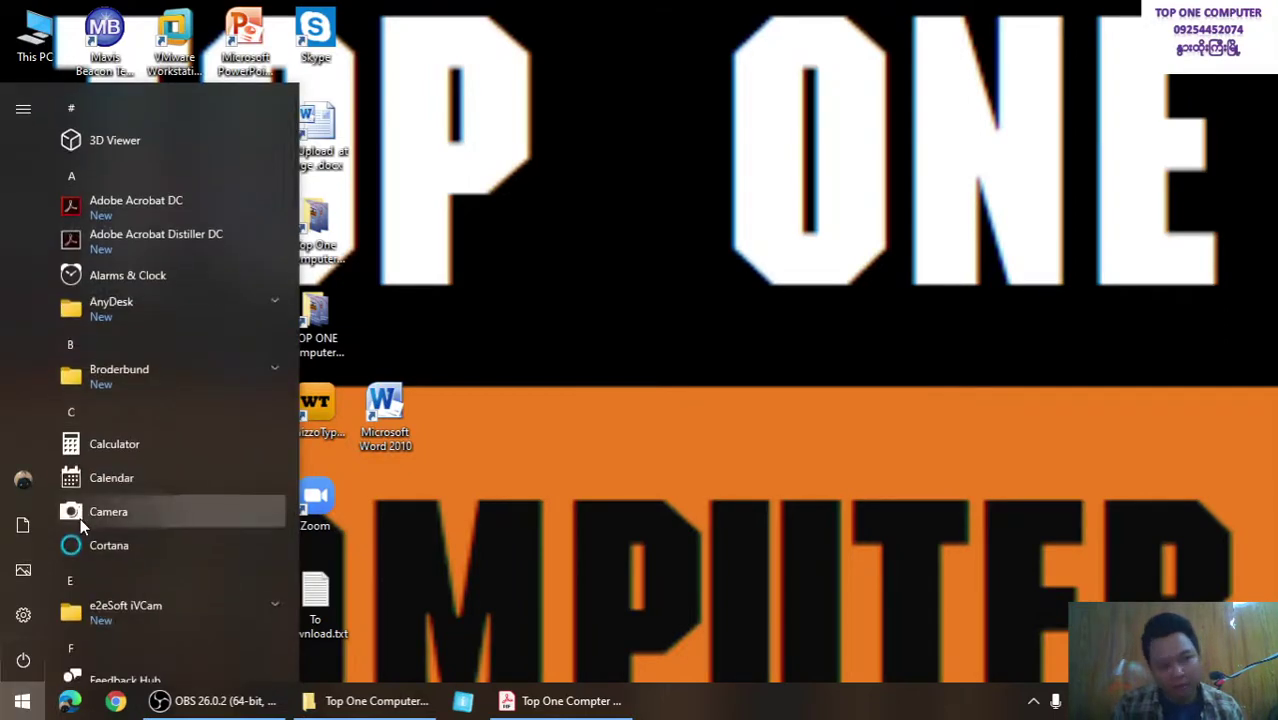
scroll(80, 518, "down", 5)
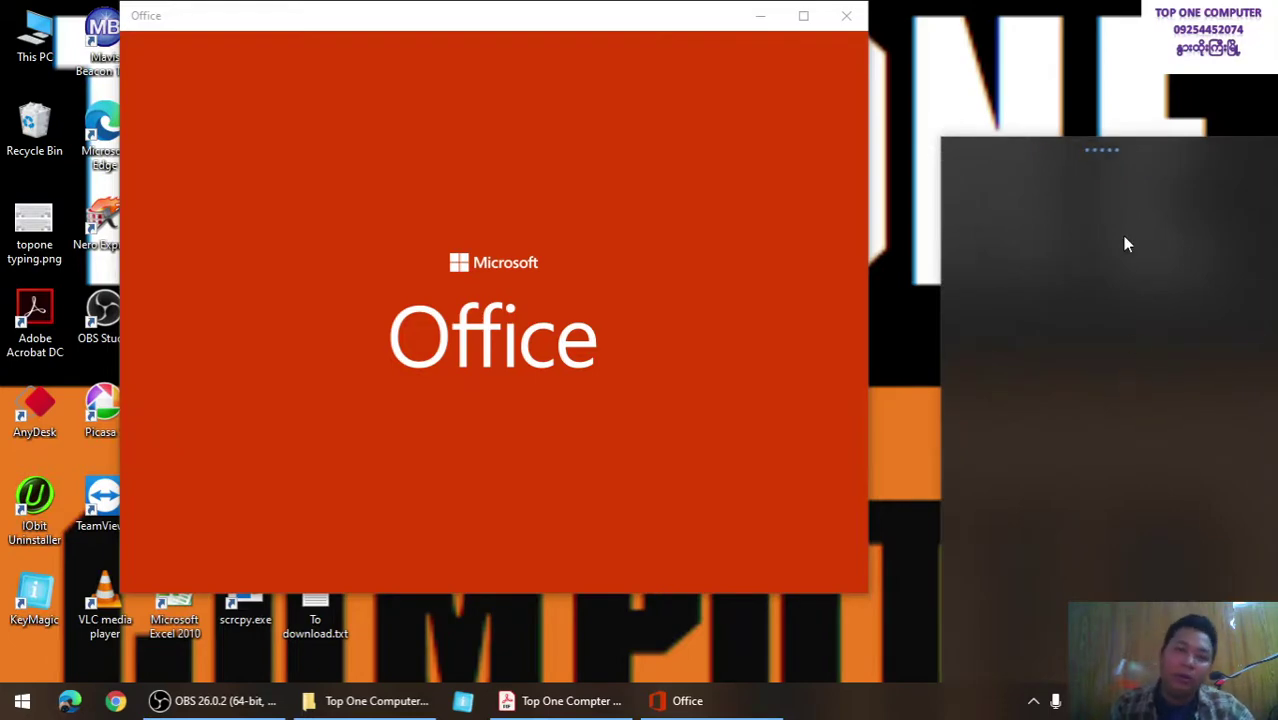
left_click(1040, 186)
left_click(1185, 256)
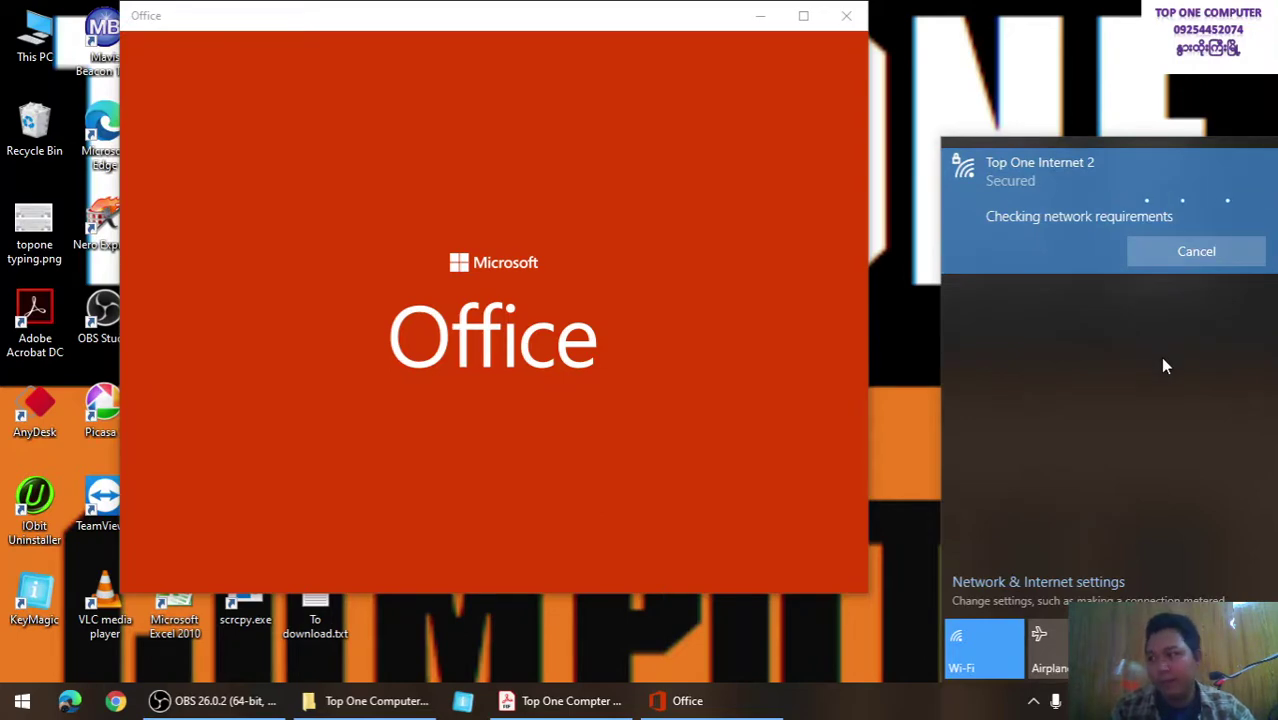
Step: Refresh the desktop and browse the Start app list while the Office home page loads
right_click(1035, 20)
left_click(1090, 108)
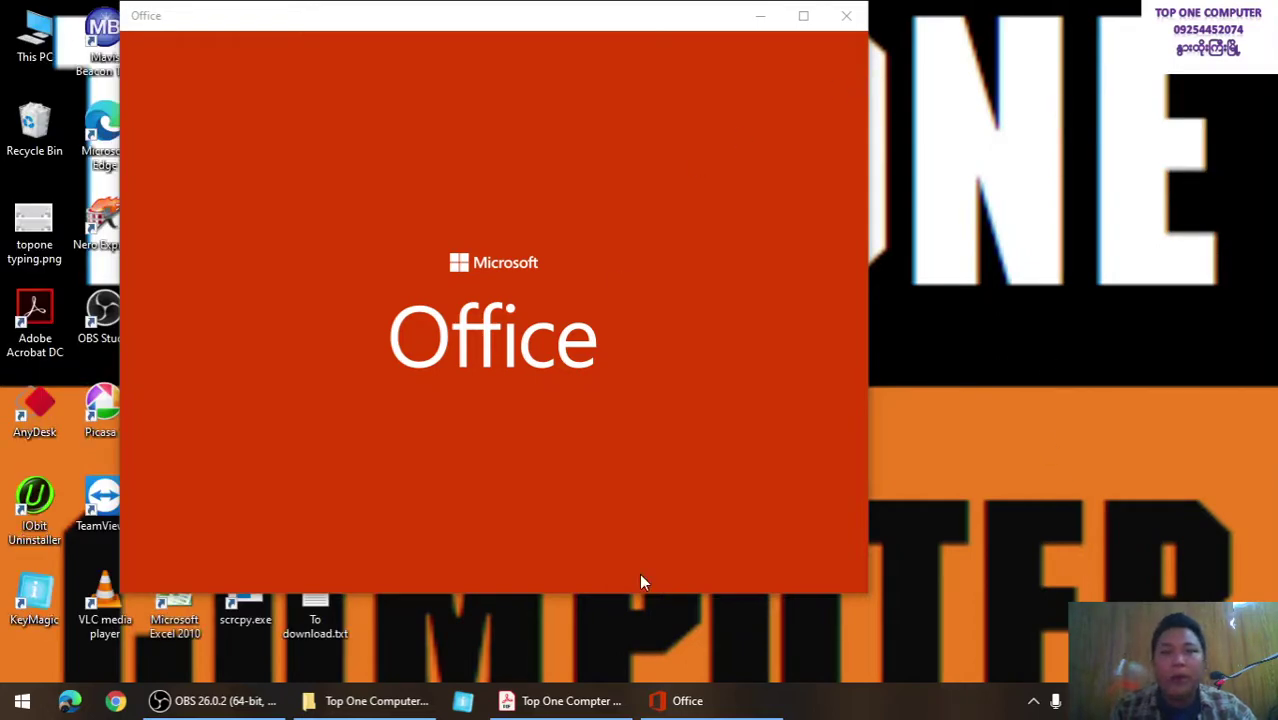
left_click(18, 698)
scroll(185, 437, "down", 10)
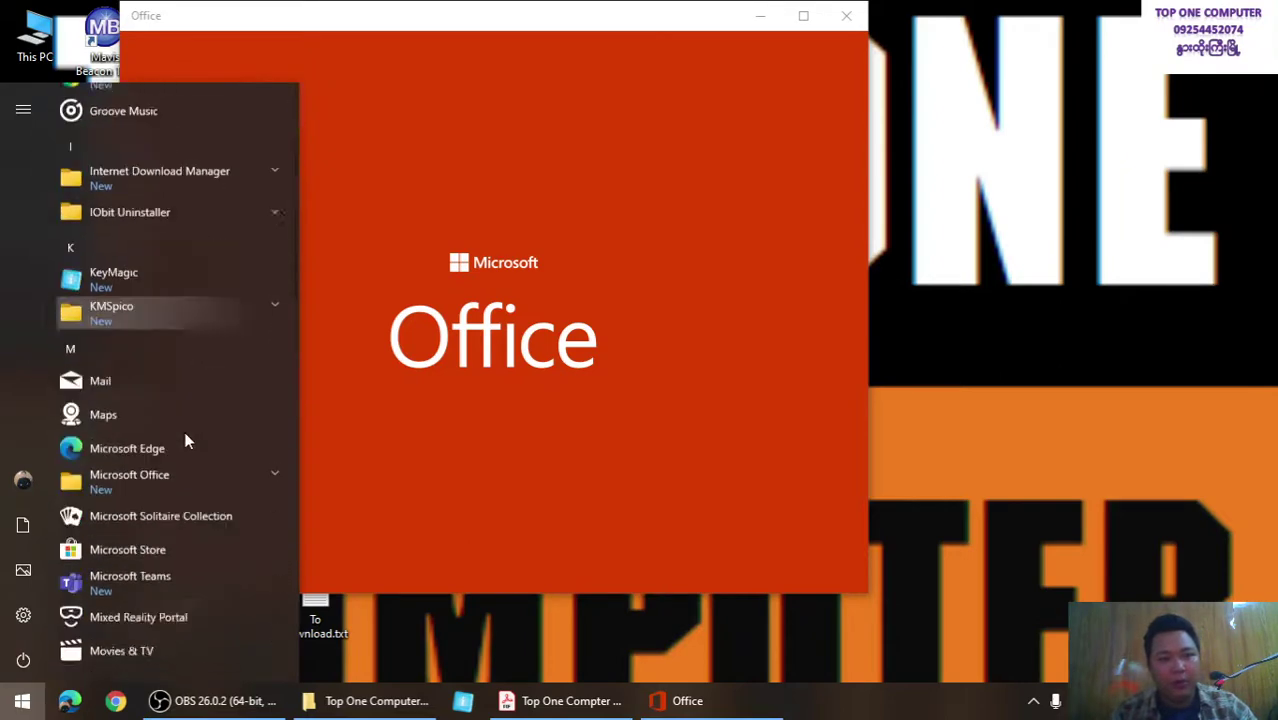
scroll(184, 437, "down", 1)
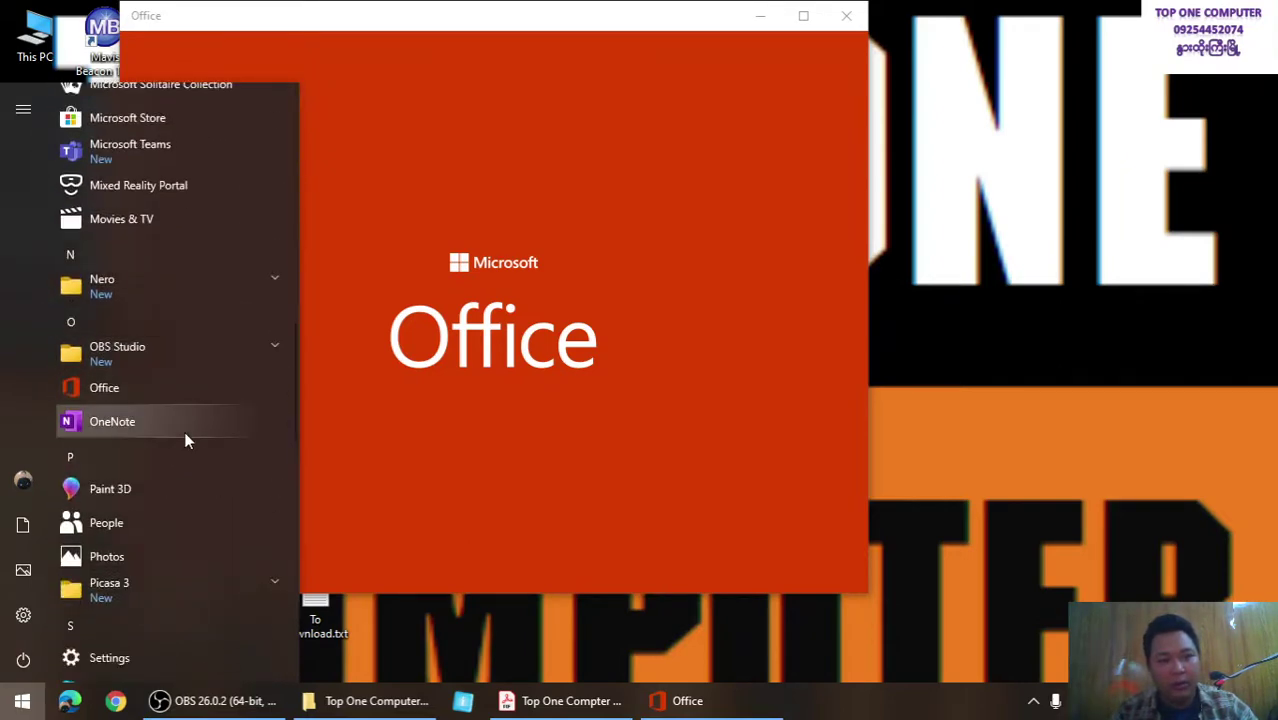
scroll(184, 437, "down", 4)
scroll(189, 435, "down", 5)
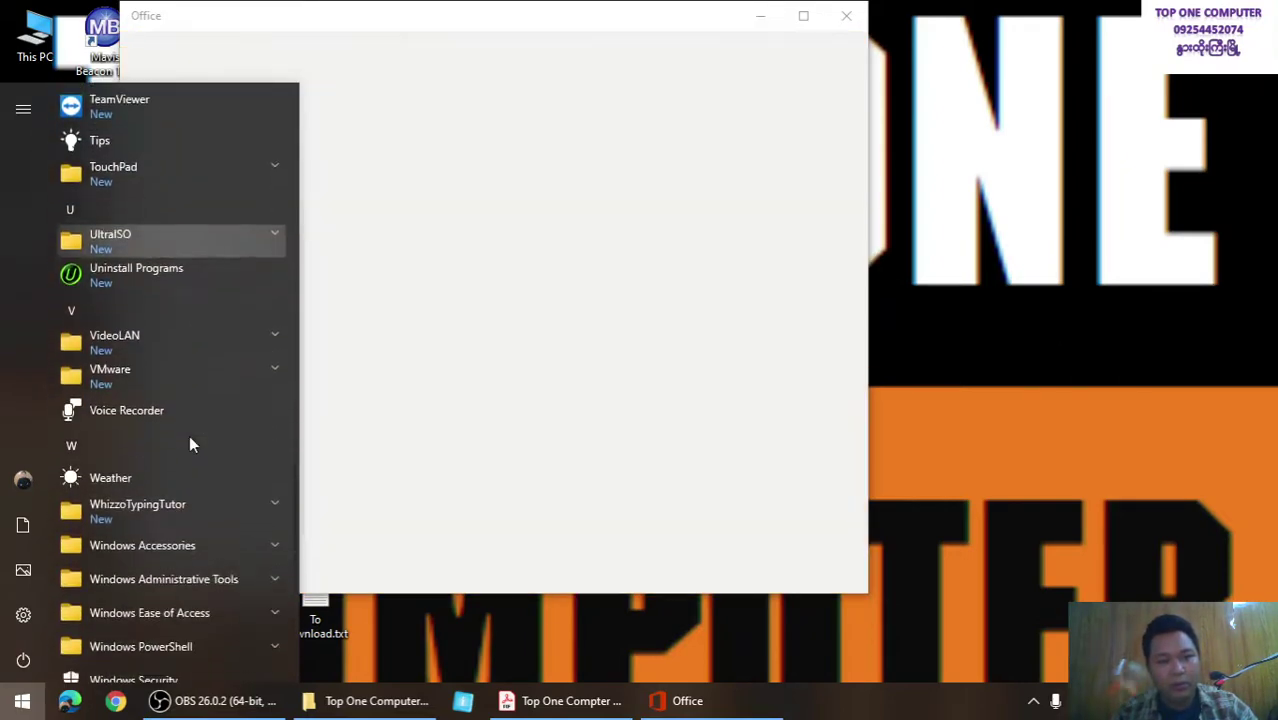
scroll(195, 440, "down", 4)
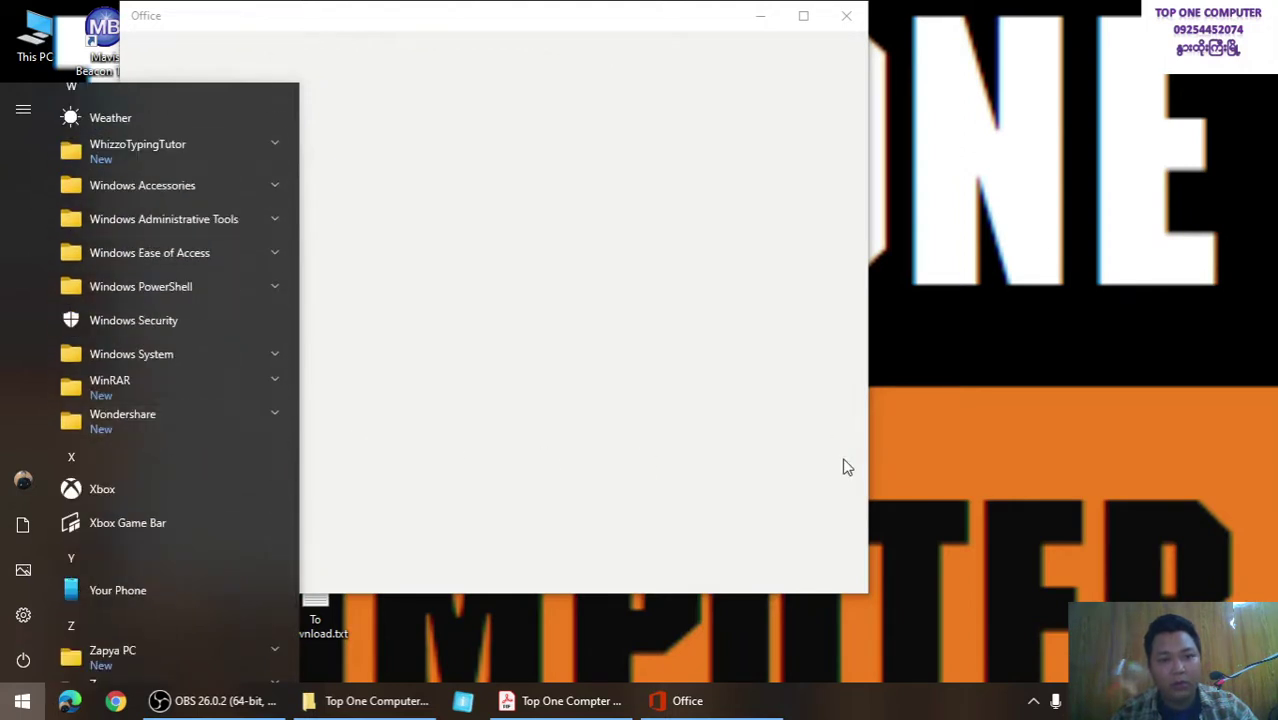
scroll(162, 462, "down", 2)
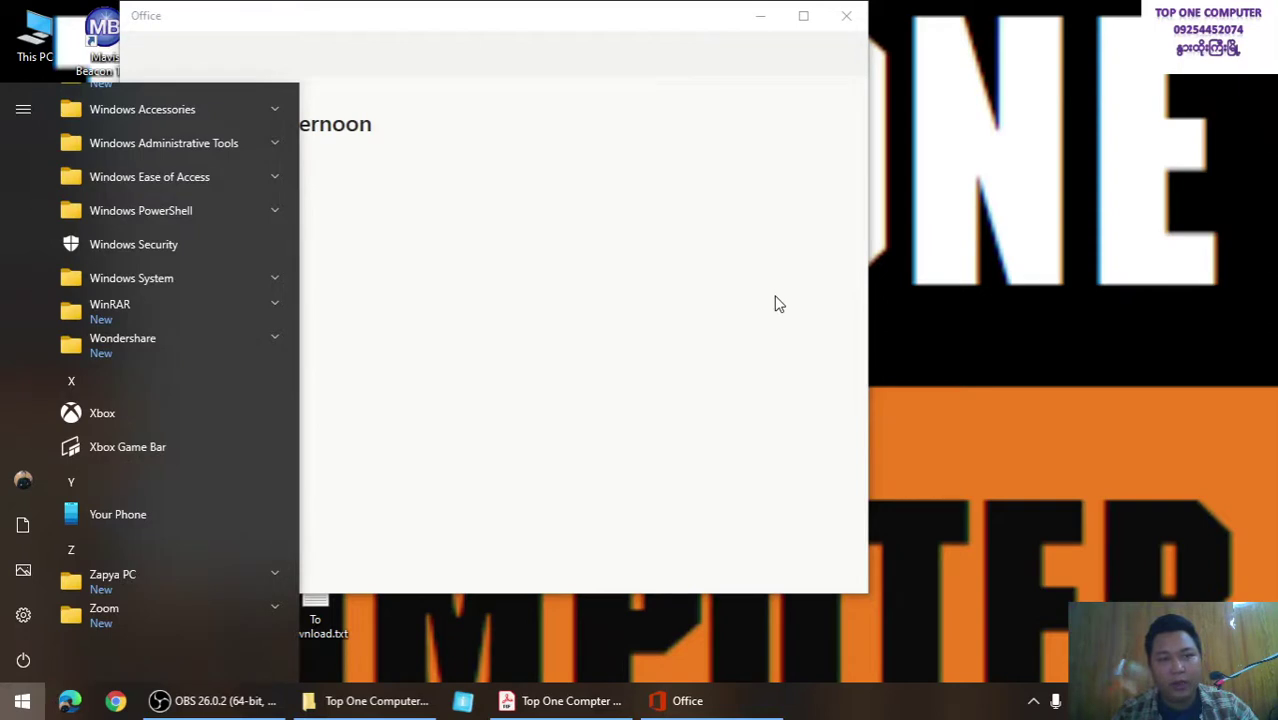
left_click(741, 300)
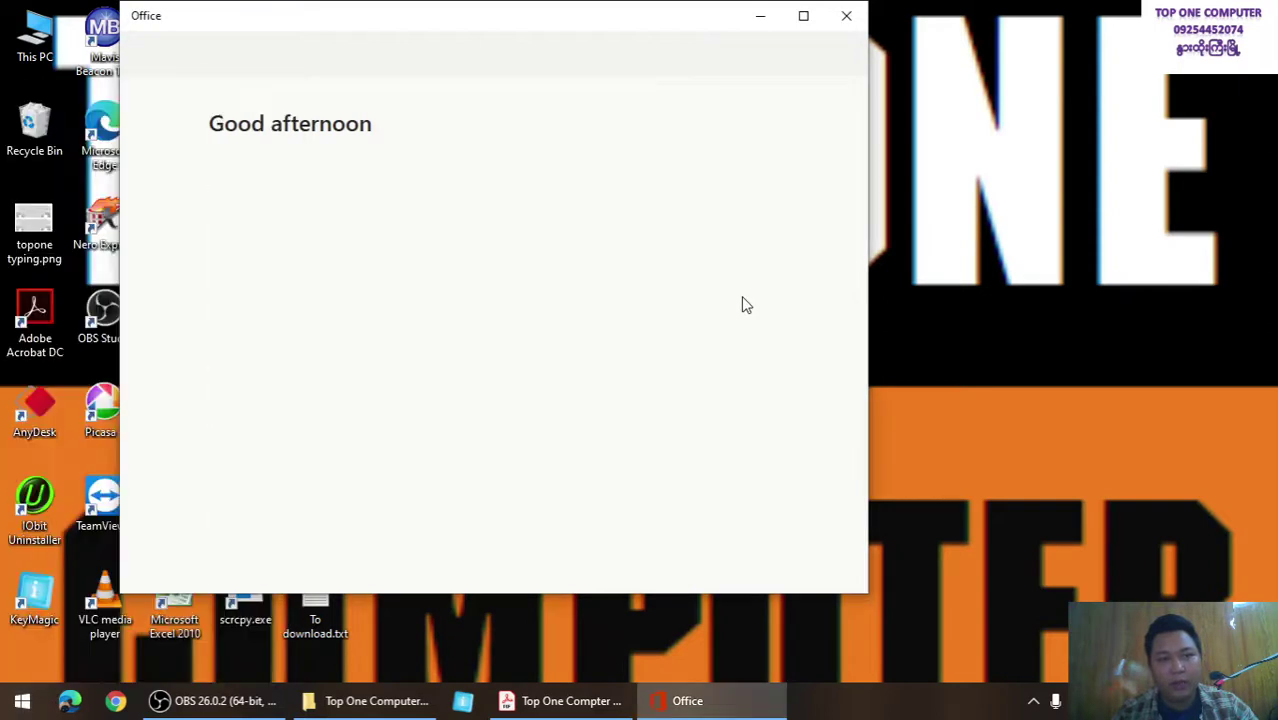
right_click(942, 188)
Step: Maximize the Office window and show Word's start page with its new-document templates
left_click(803, 15)
left_click(803, 15)
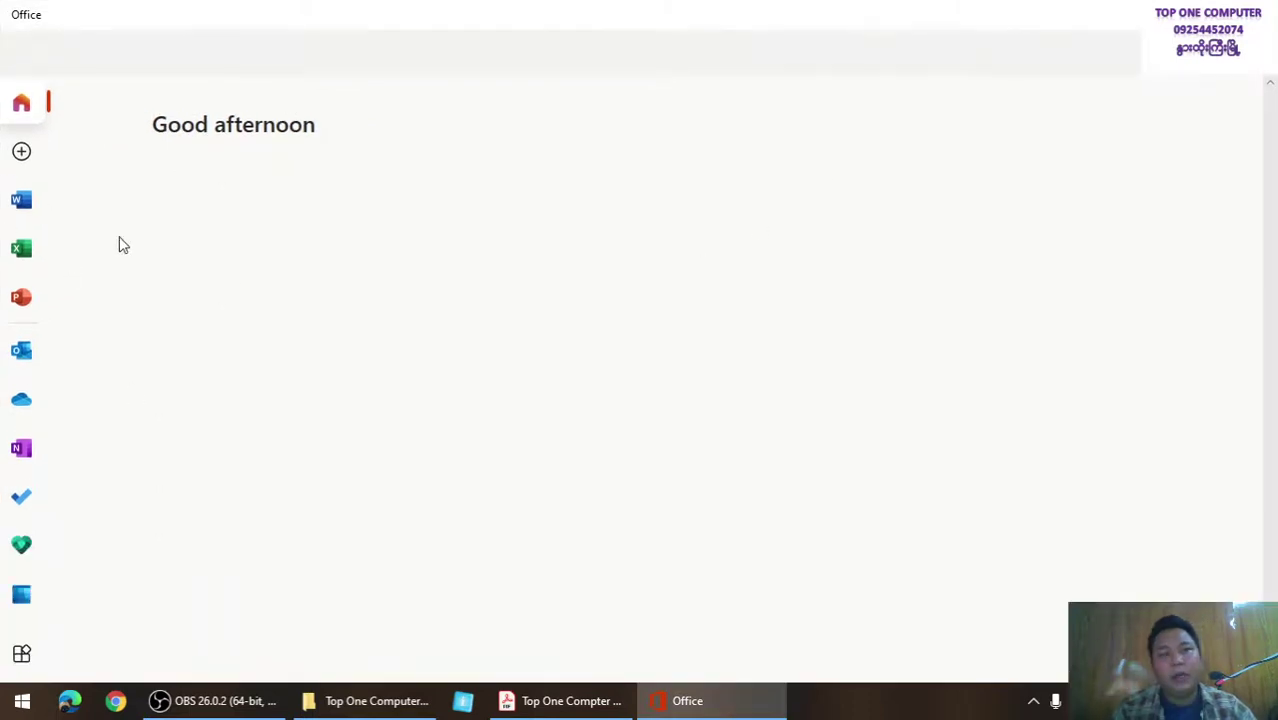
left_click(22, 205)
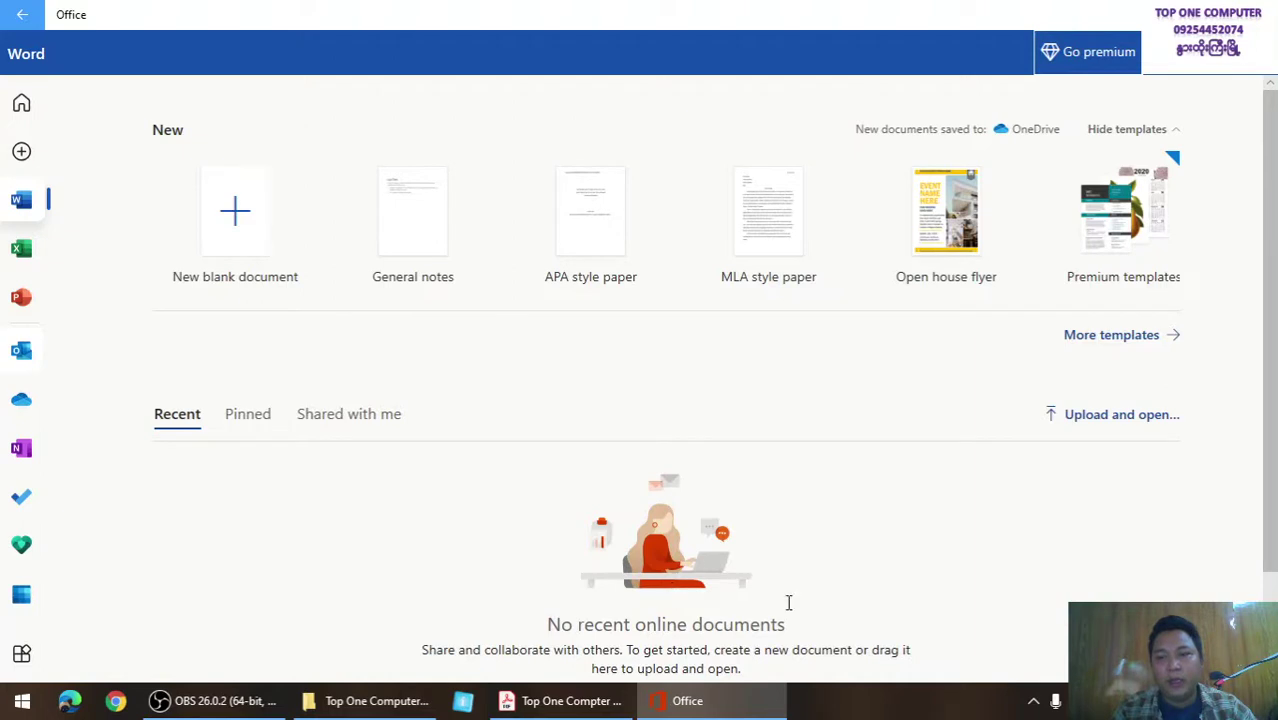
scroll(730, 545, "down", 1)
scroll(325, 553, "up", 1)
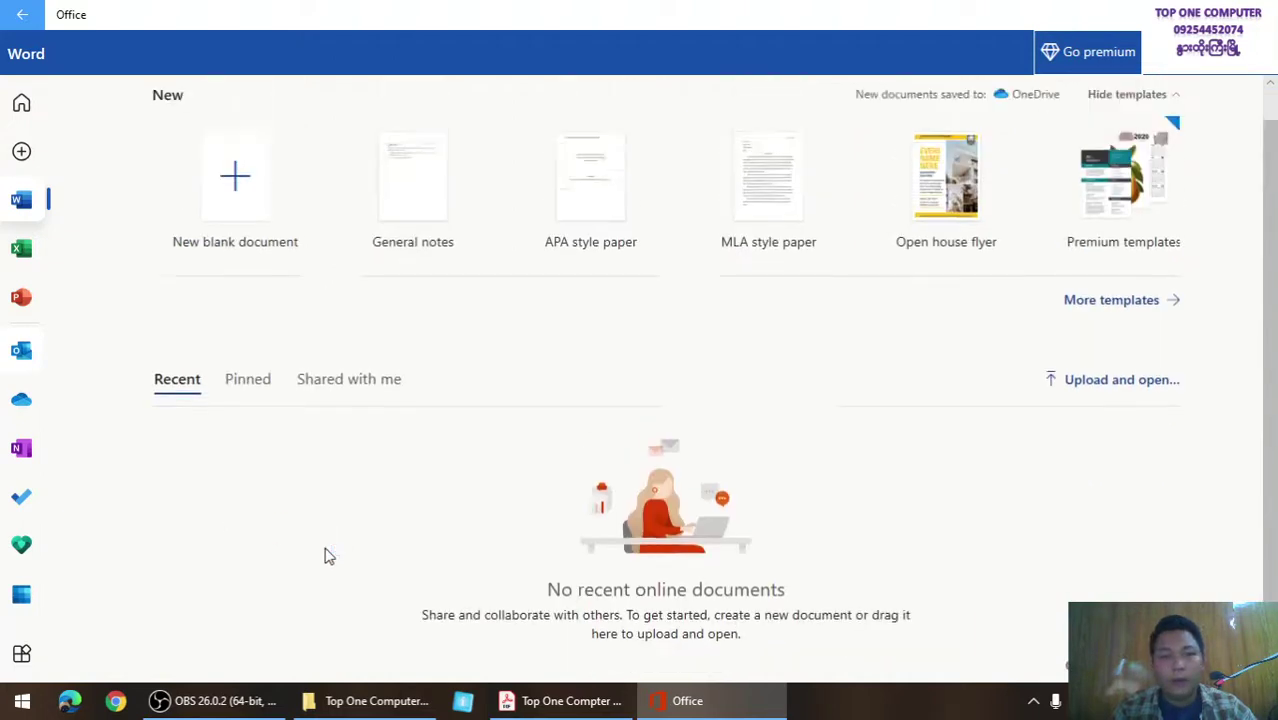
Step: Request a new blank Word document and bring forward the browser loading it
left_click(235, 268)
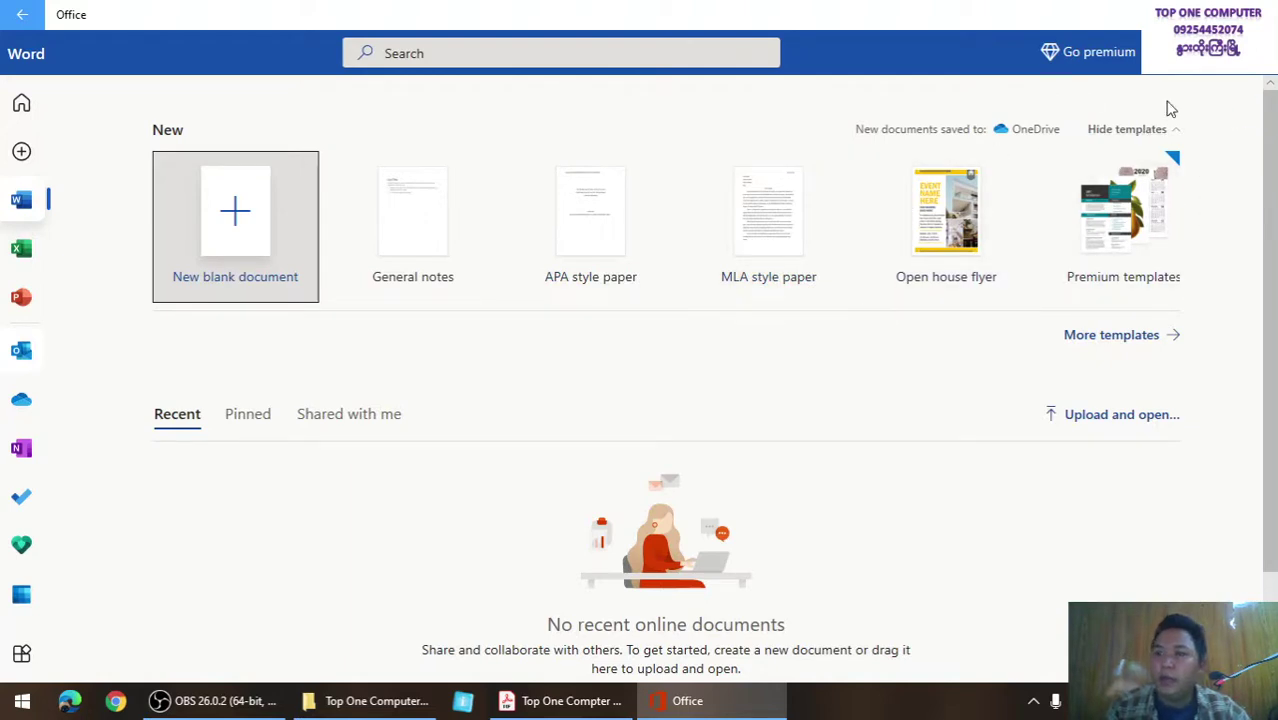
key("alt+Tab")
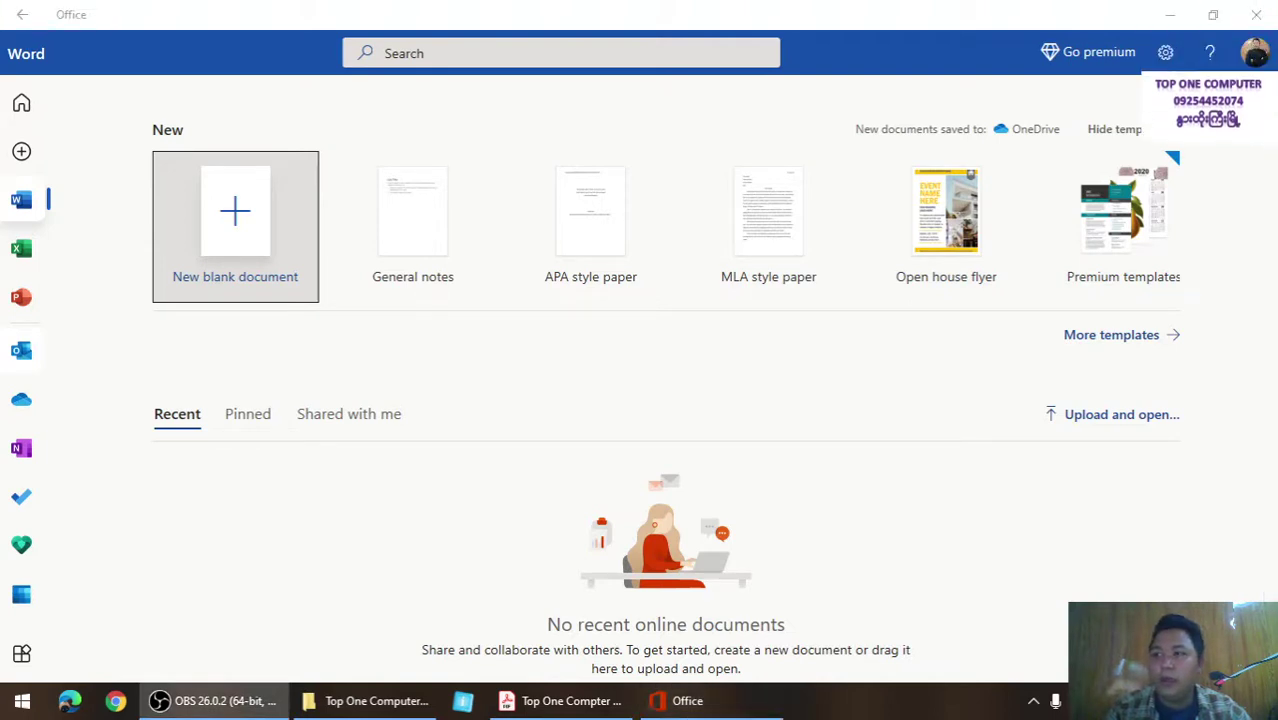
double_click(655, 15)
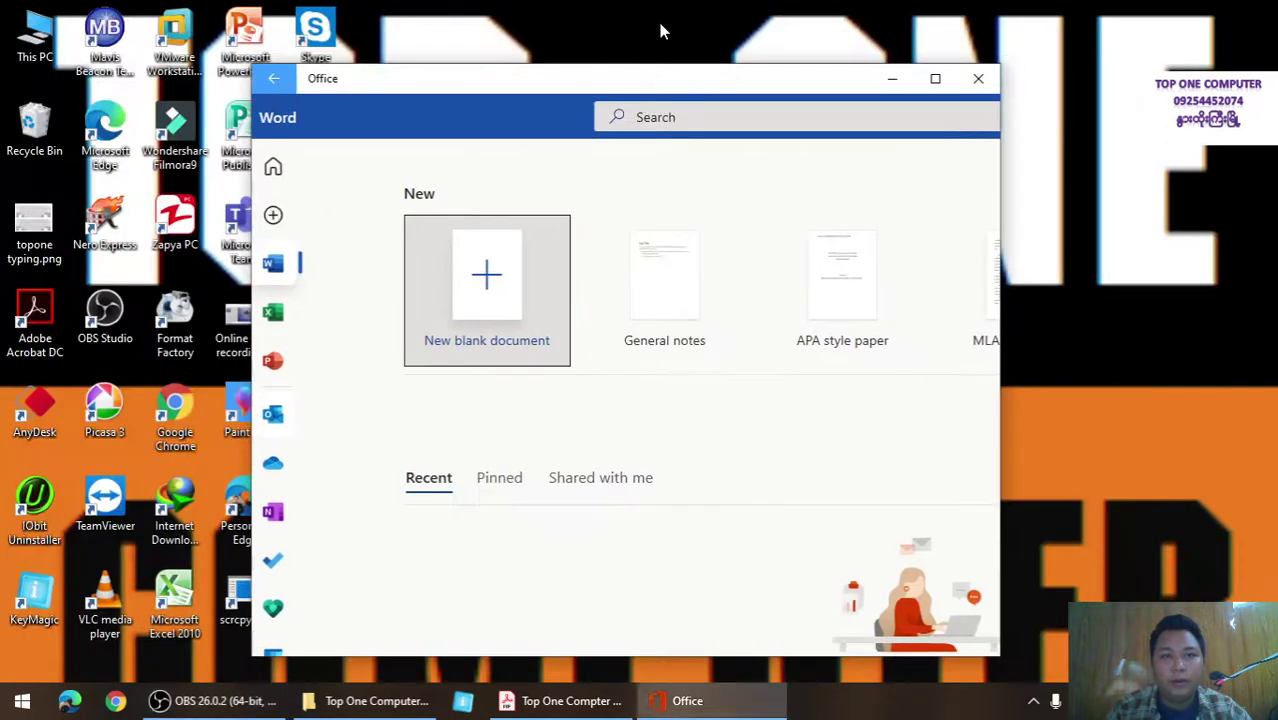
right_click(660, 23)
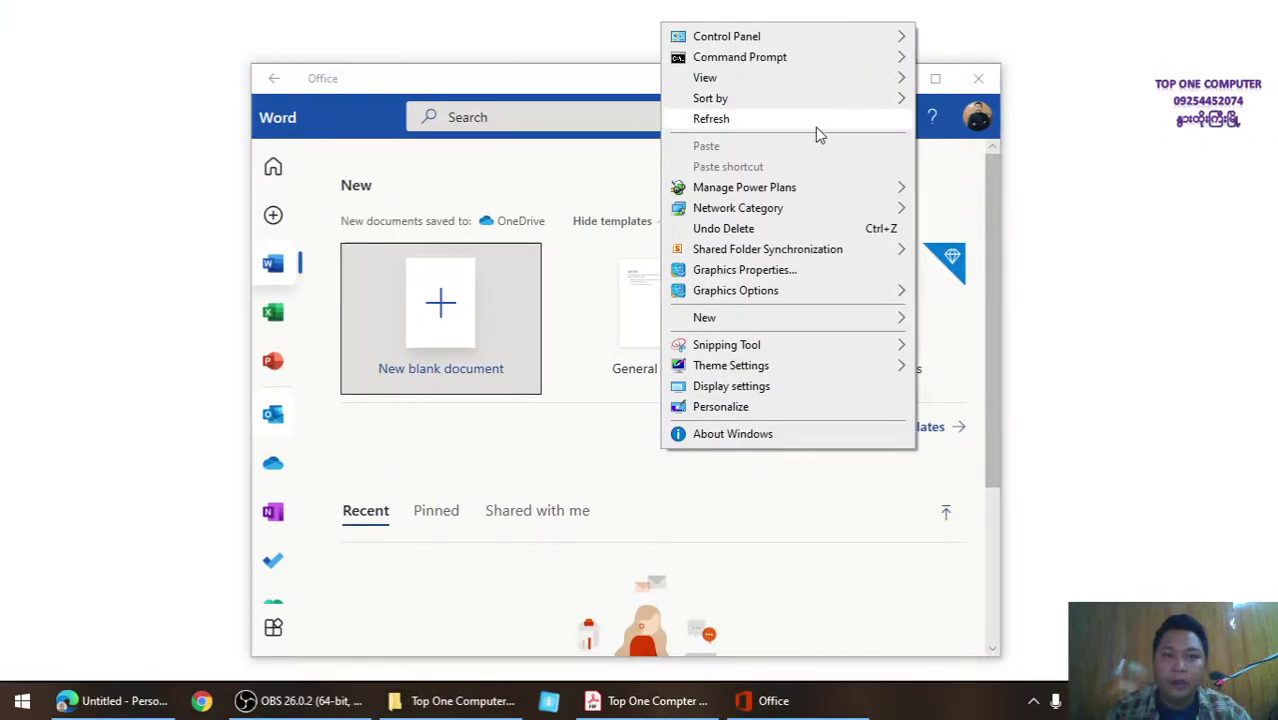
left_click(816, 125)
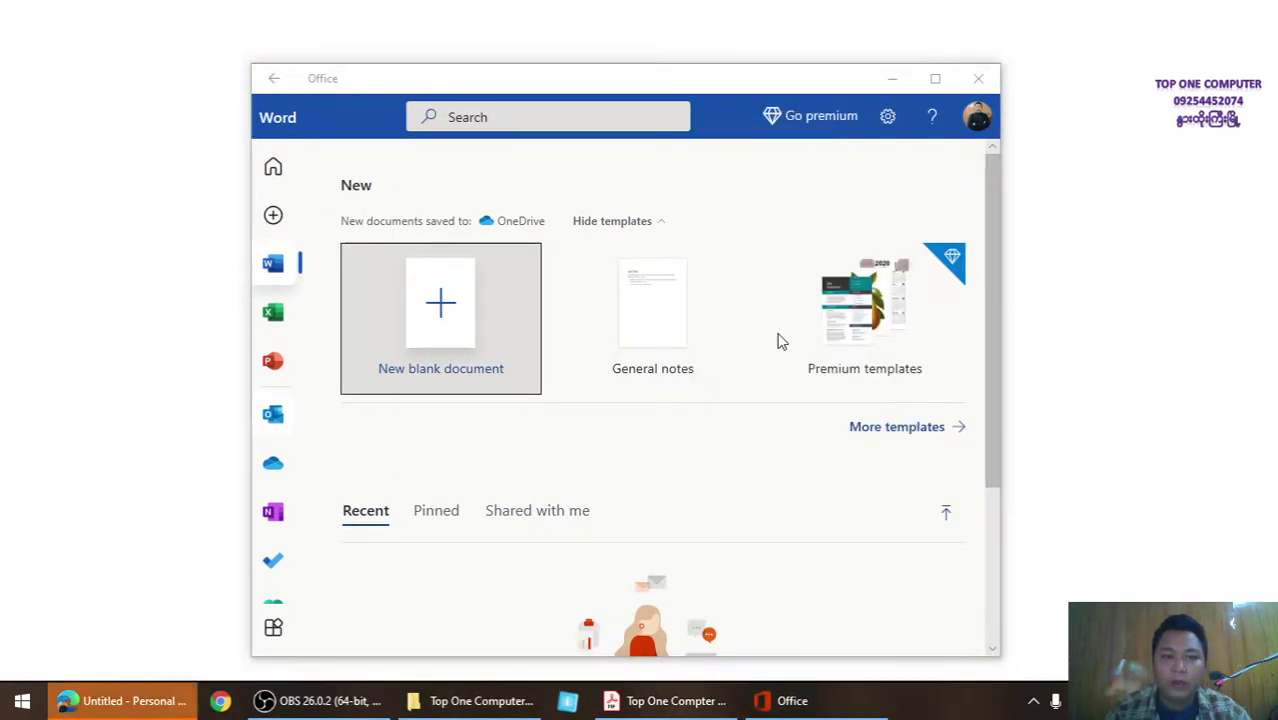
left_click(130, 702)
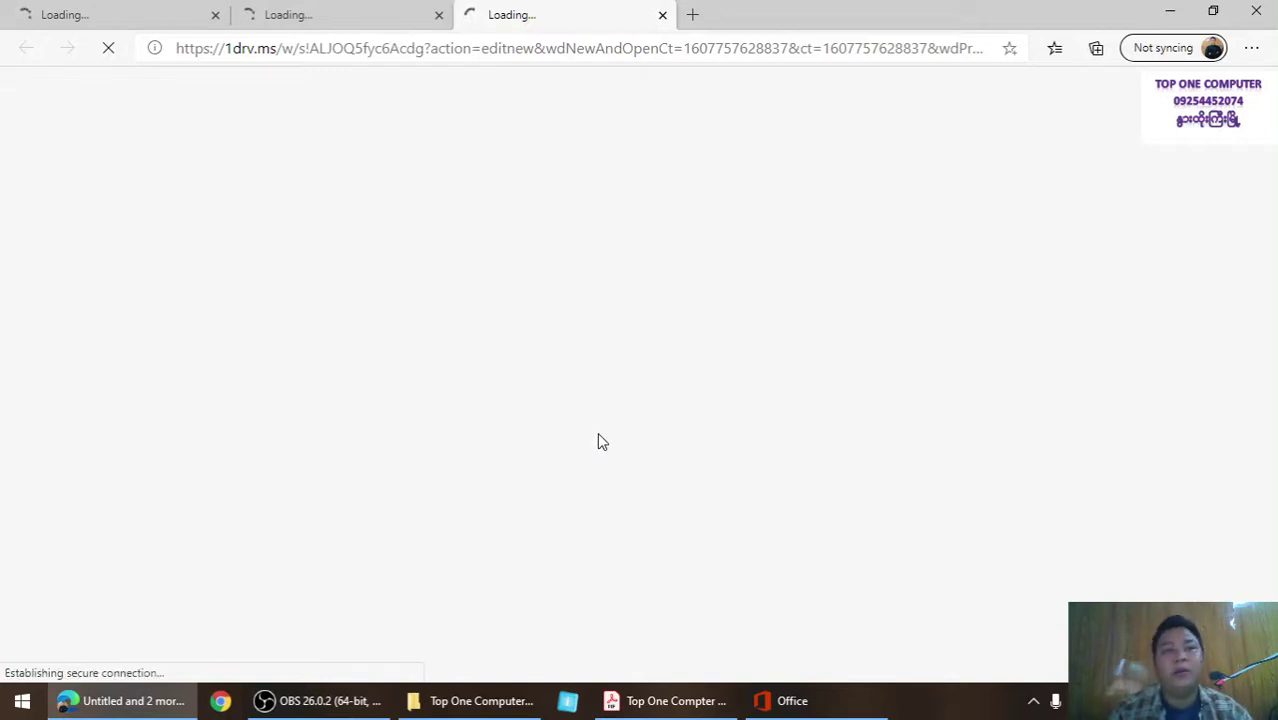
Step: Maximize the Office window and close the browser window
left_click(1170, 10)
left_click(933, 78)
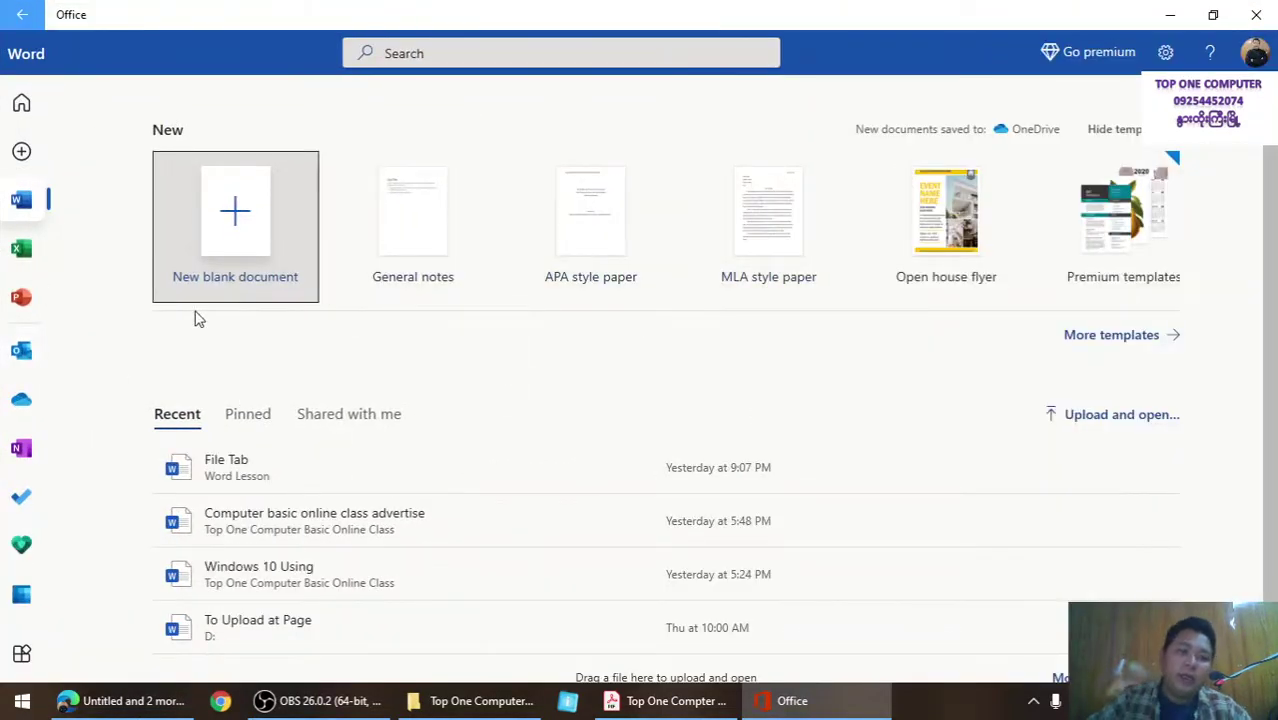
scroll(200, 316, "down", 1)
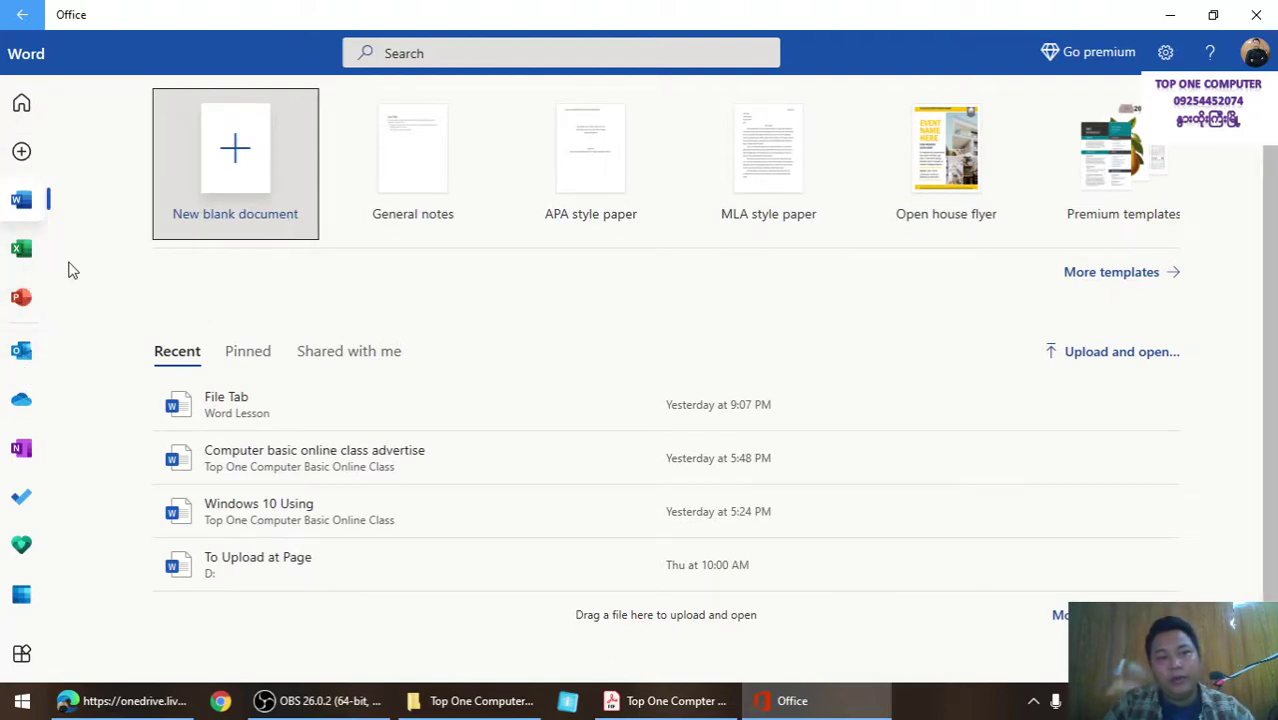
left_click(140, 703)
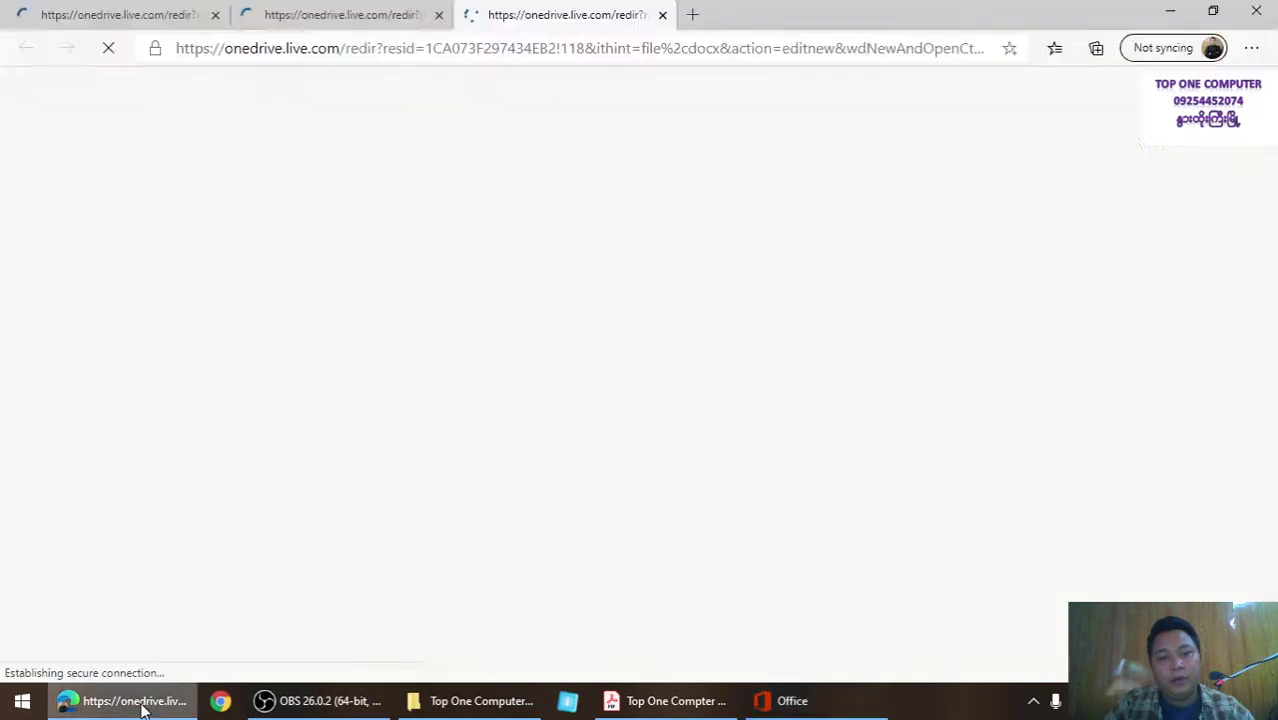
left_click(1238, 15)
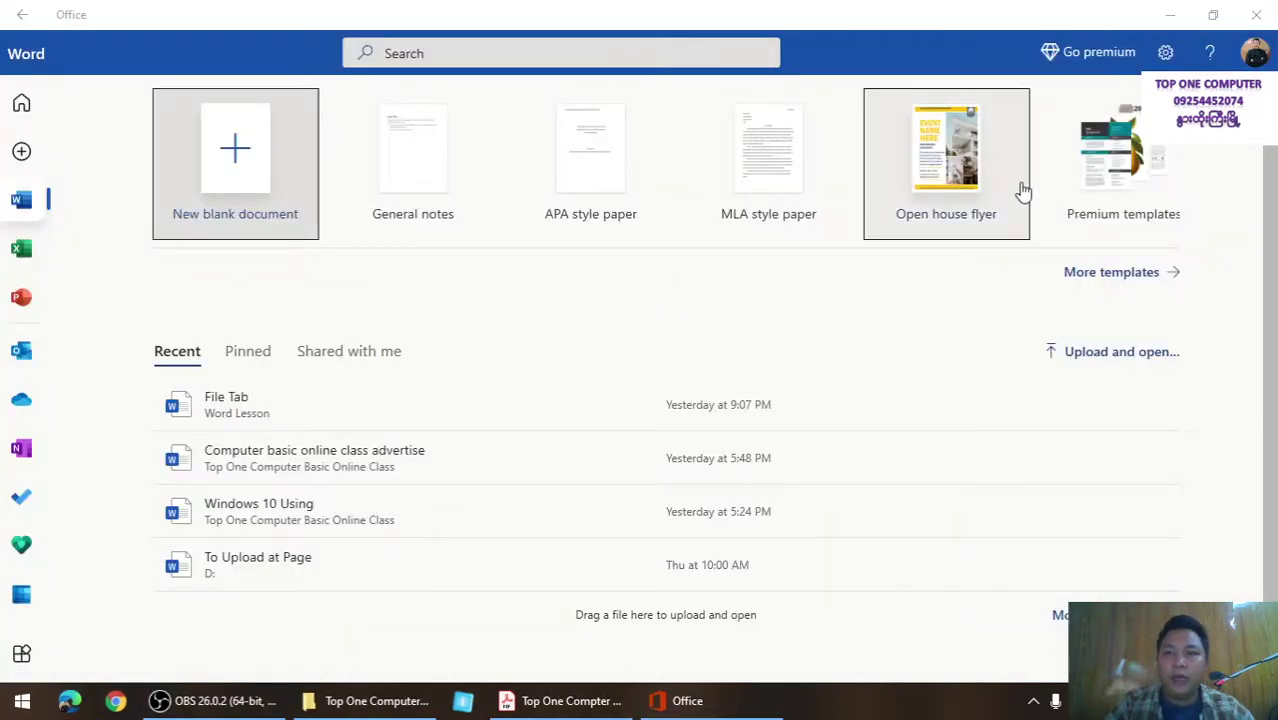
Step: Check the account details panel, then close the Office app
left_click(1255, 55)
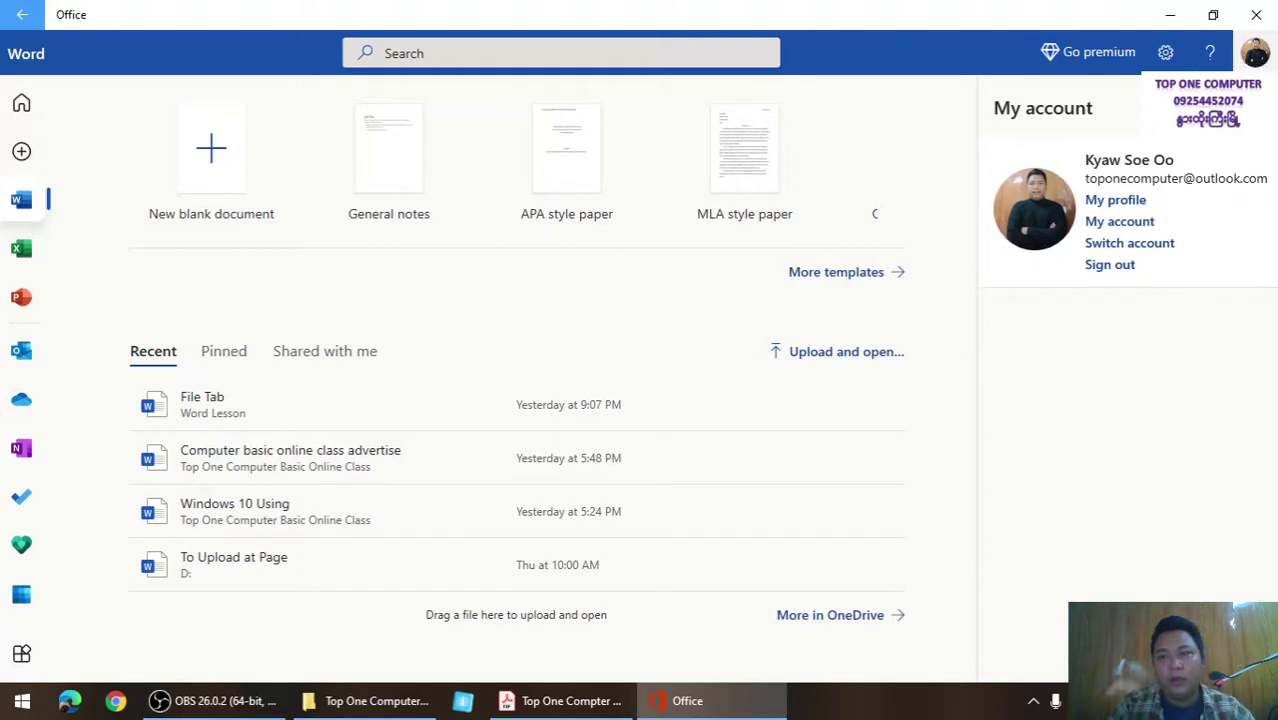
left_click(1255, 52)
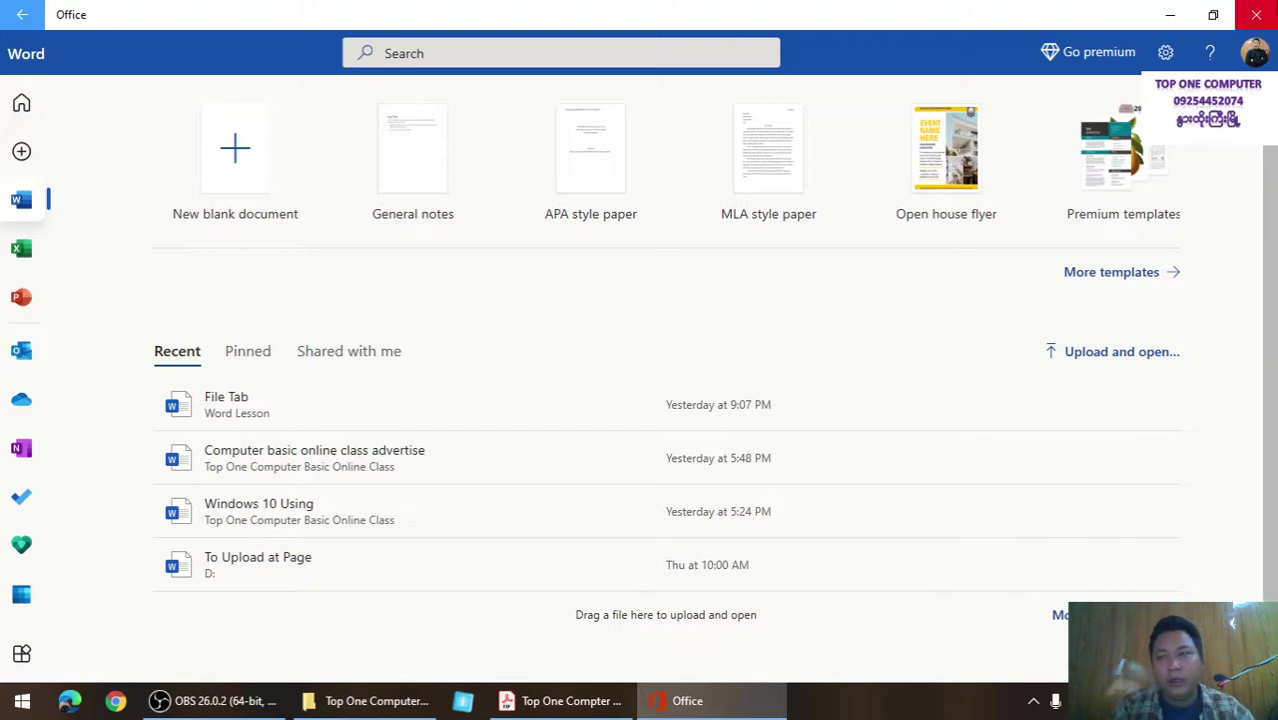
left_click(1257, 14)
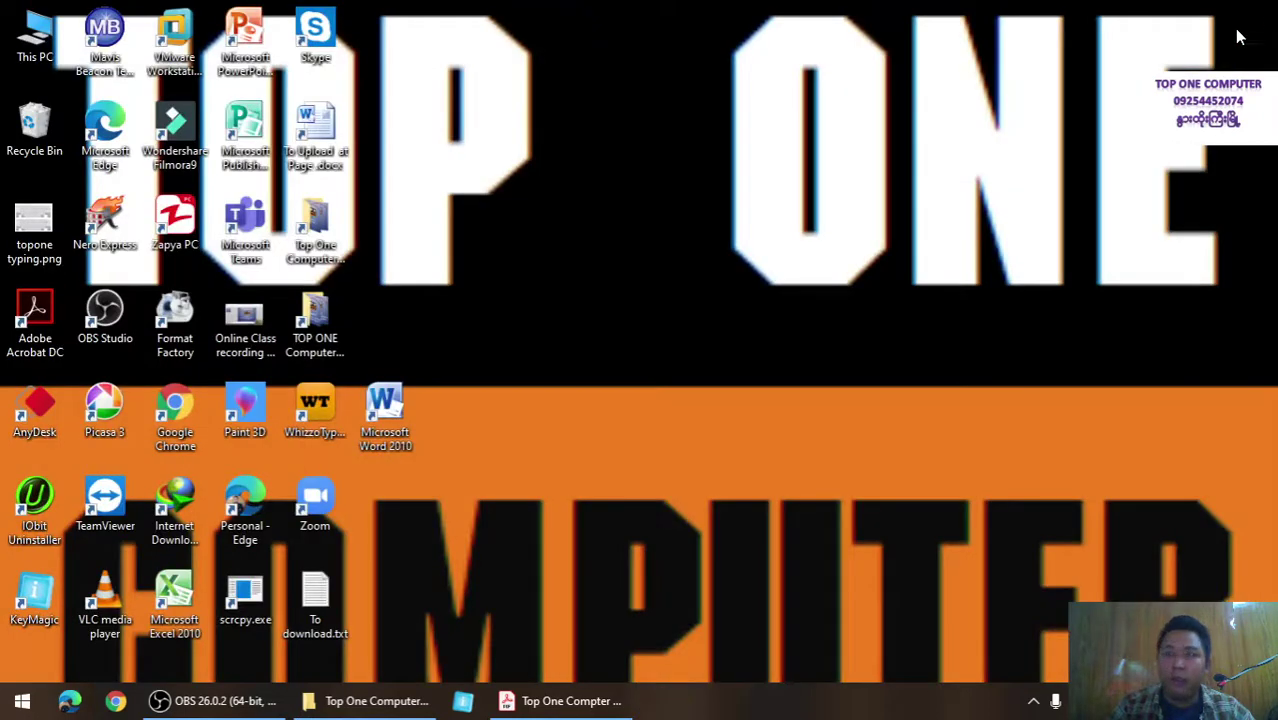
right_click(595, 197)
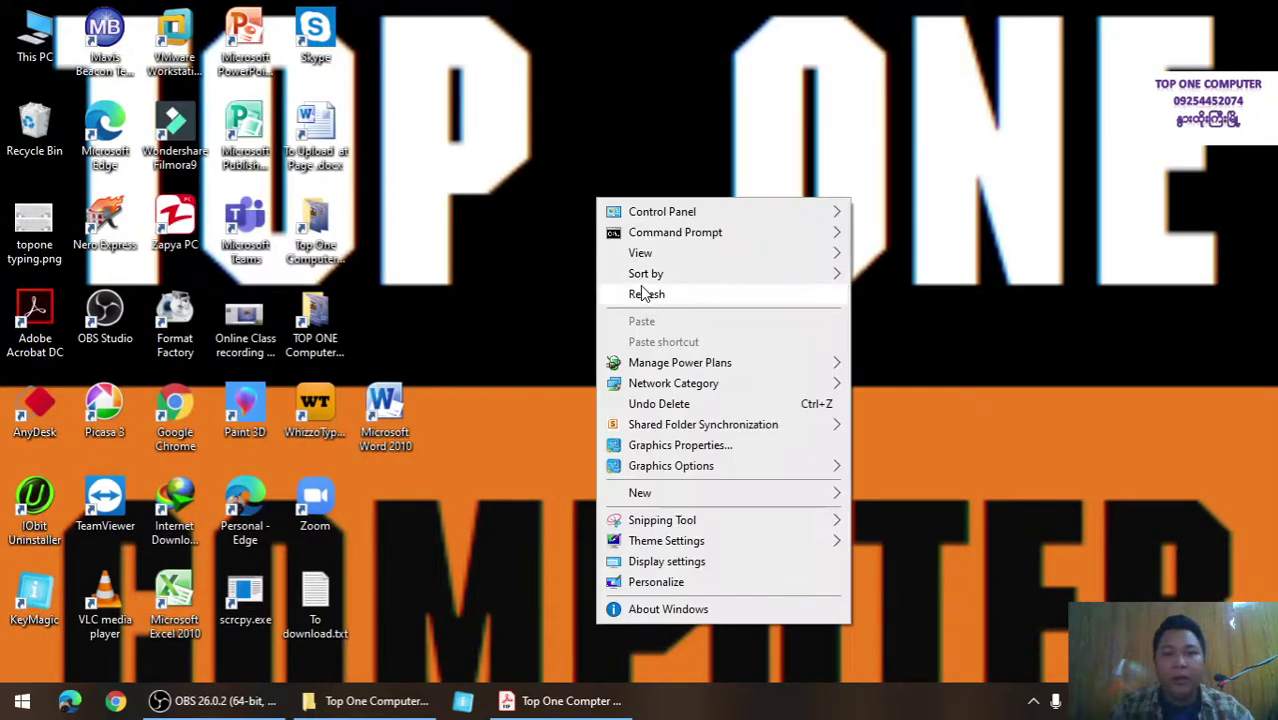
left_click(644, 295)
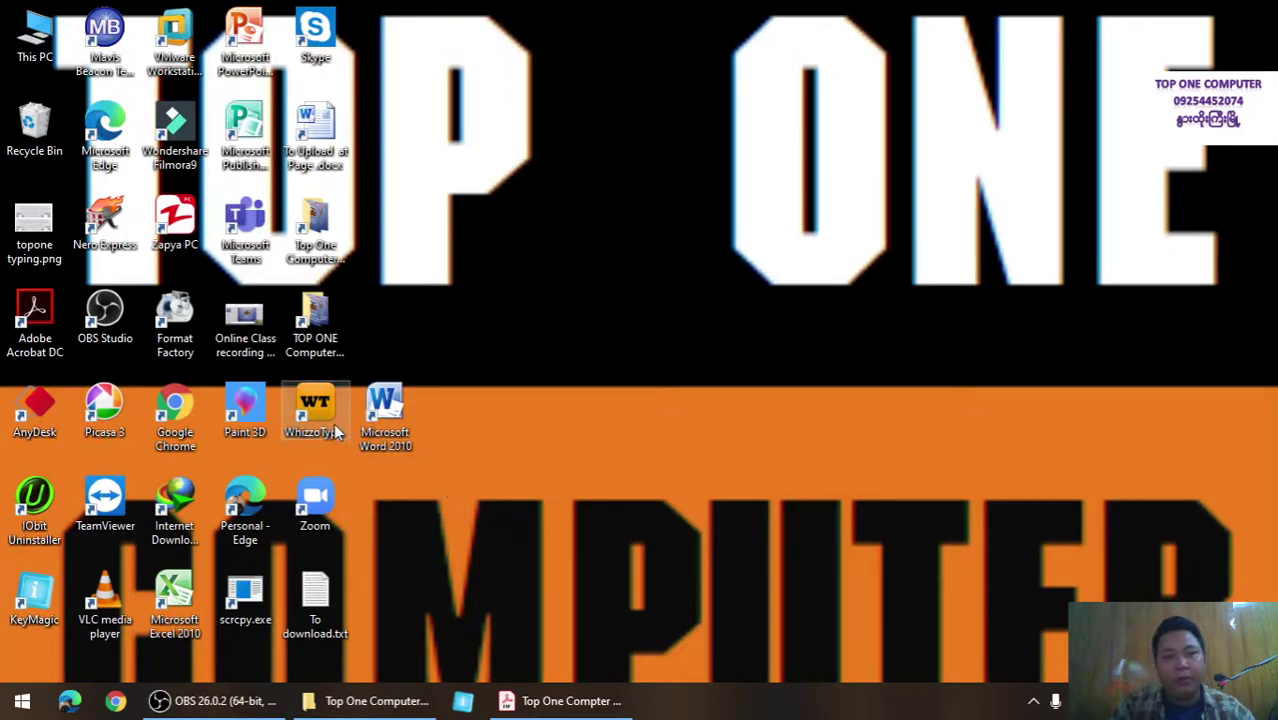
double_click(407, 420)
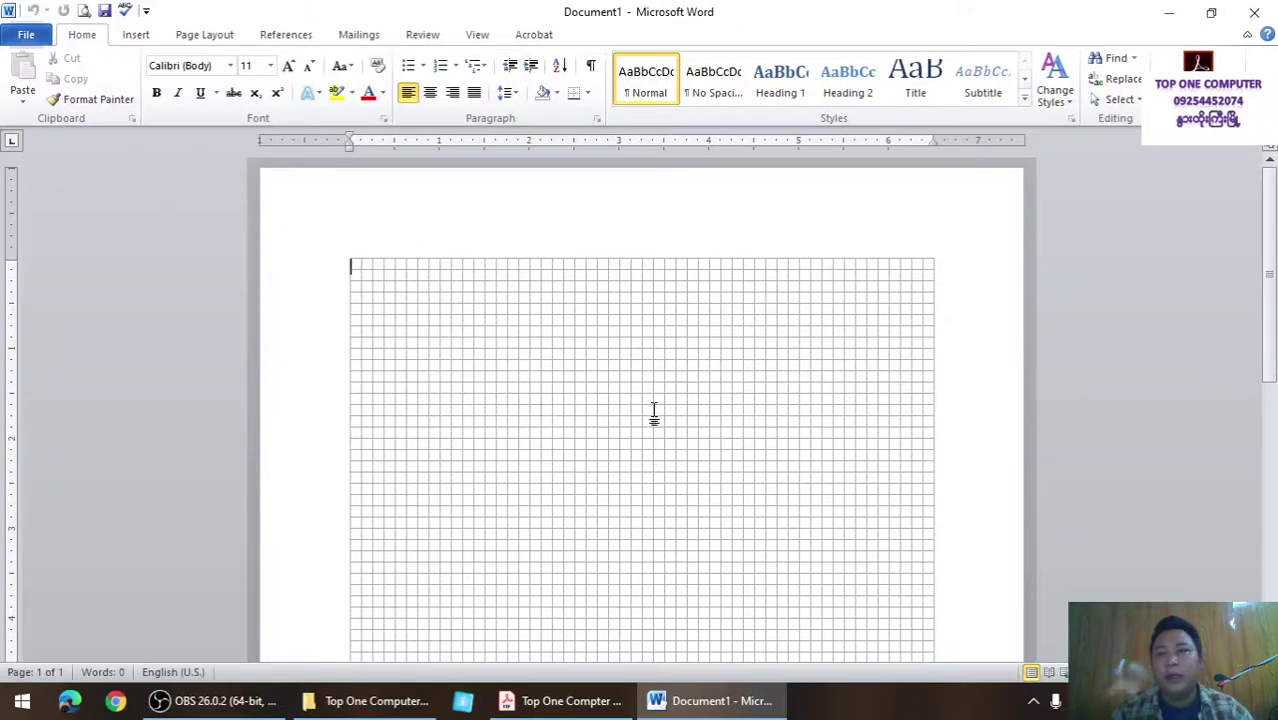
Step: Close the blank Document1 window in Word 2010
left_click(1271, 9)
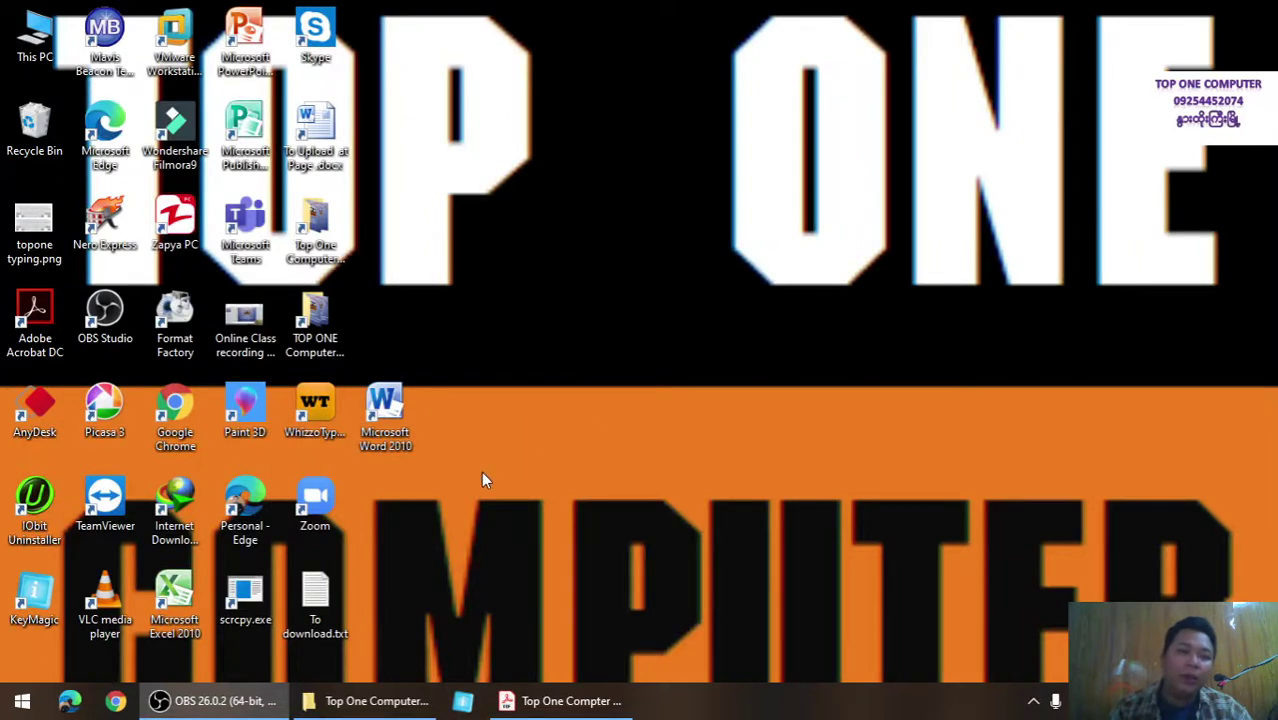
Step: Open the Top One Computer class folder and permanently delete the Word Lesson folder
double_click(315, 228)
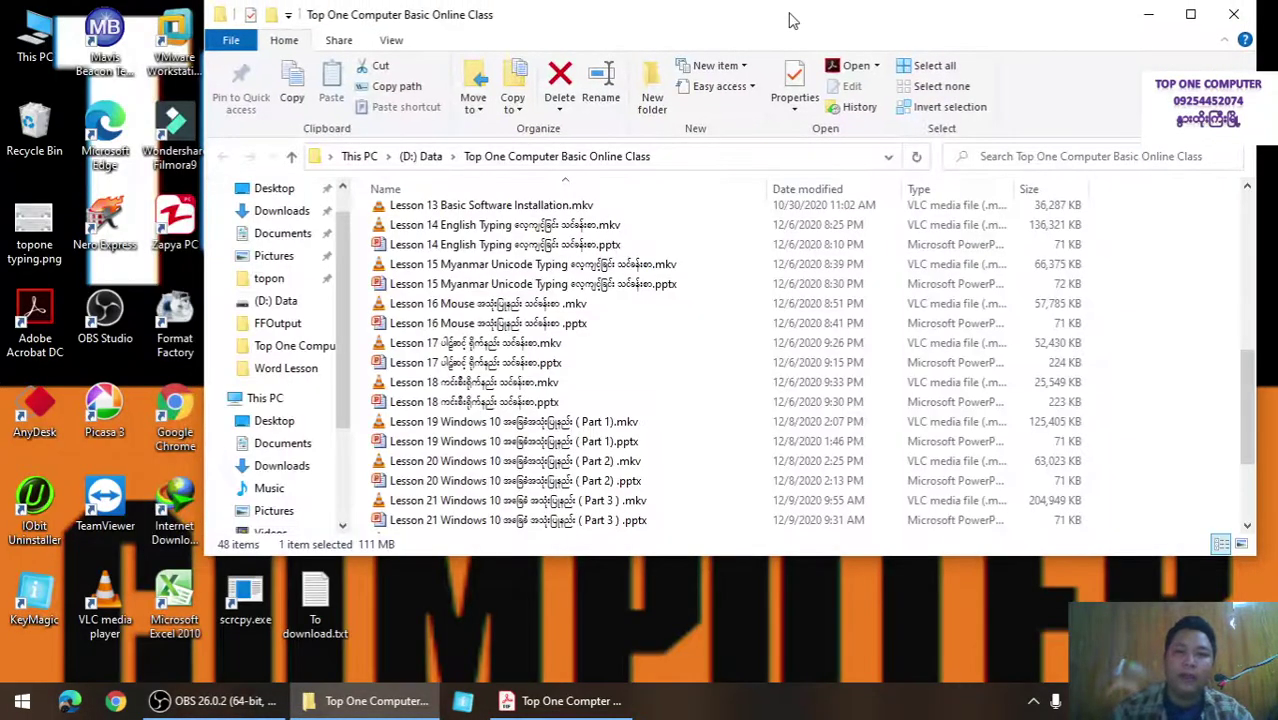
double_click(790, 15)
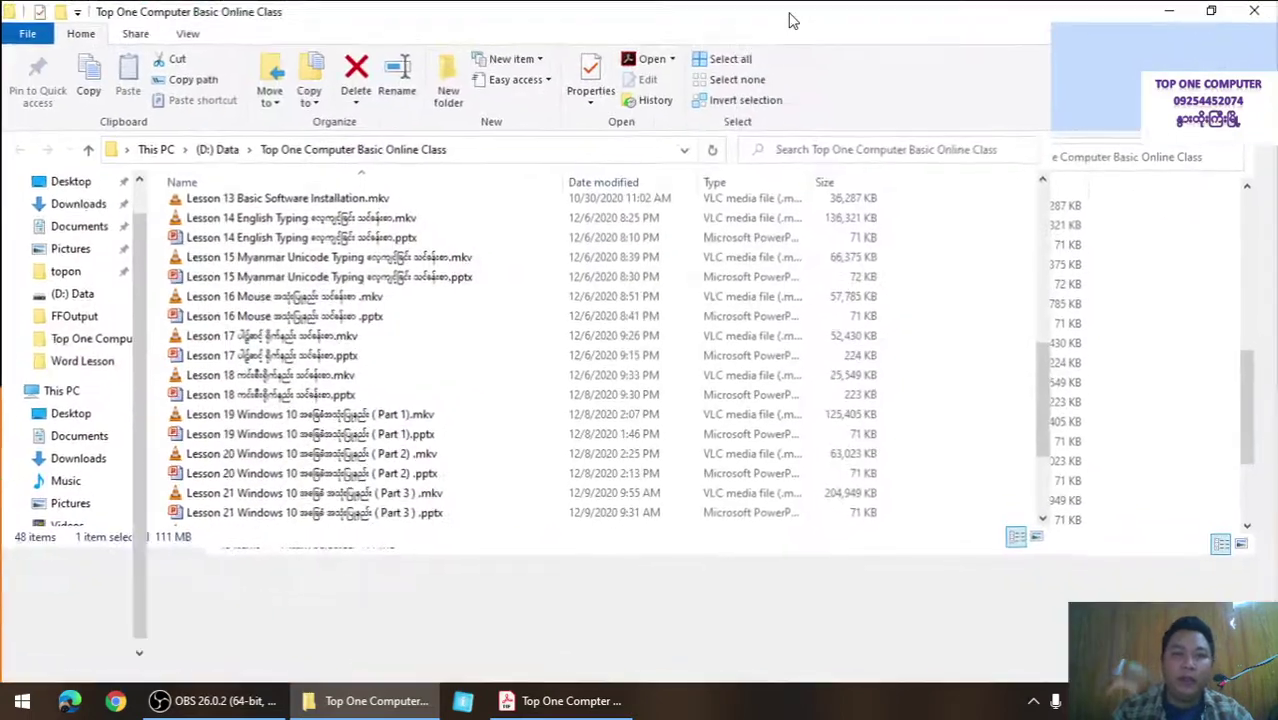
scroll(476, 495, "up", 8)
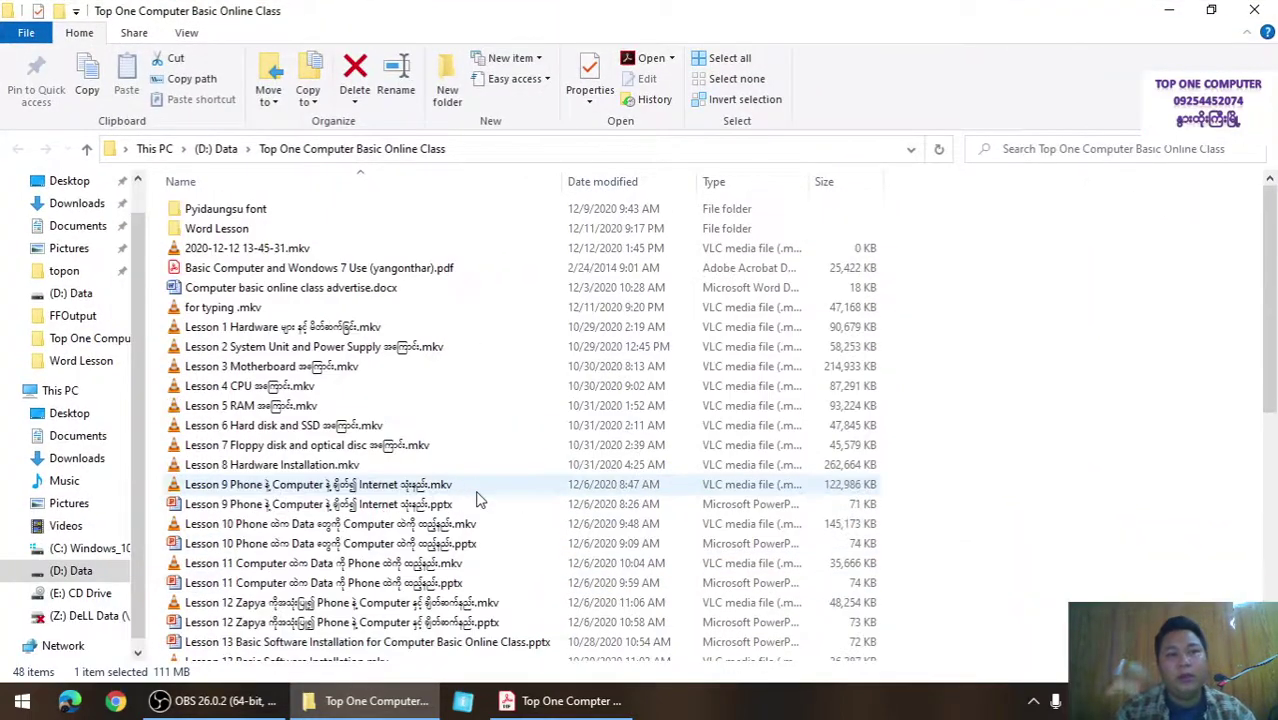
left_click(287, 232)
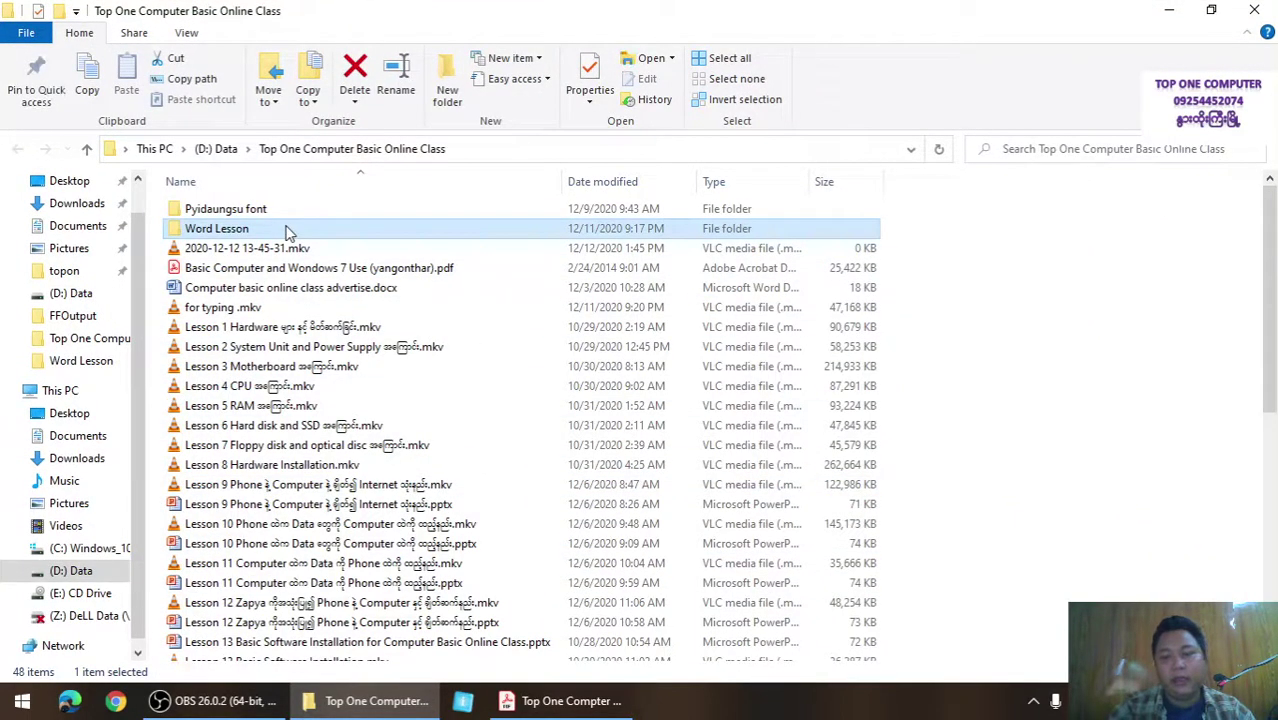
key("shift+Delete")
key("Return")
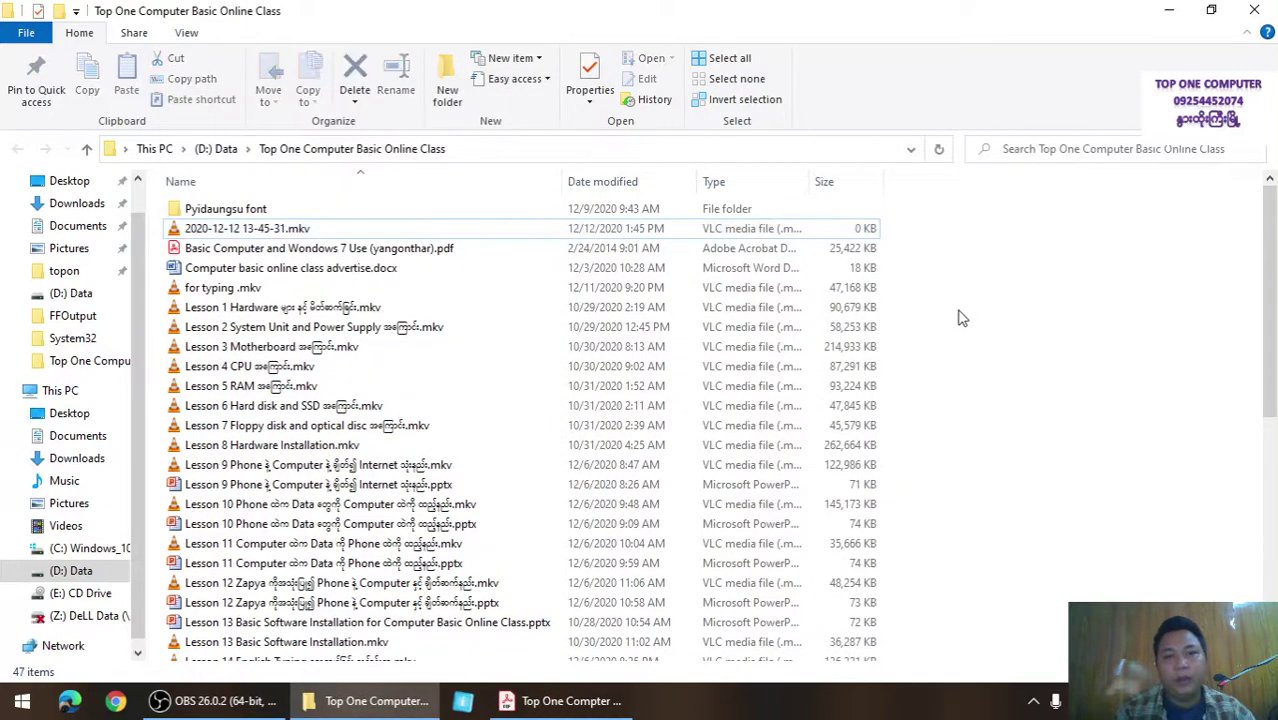
Step: Create a new folder named 'MS Word Lesson' in the class folder
right_click(959, 314)
mouse_move(998, 577)
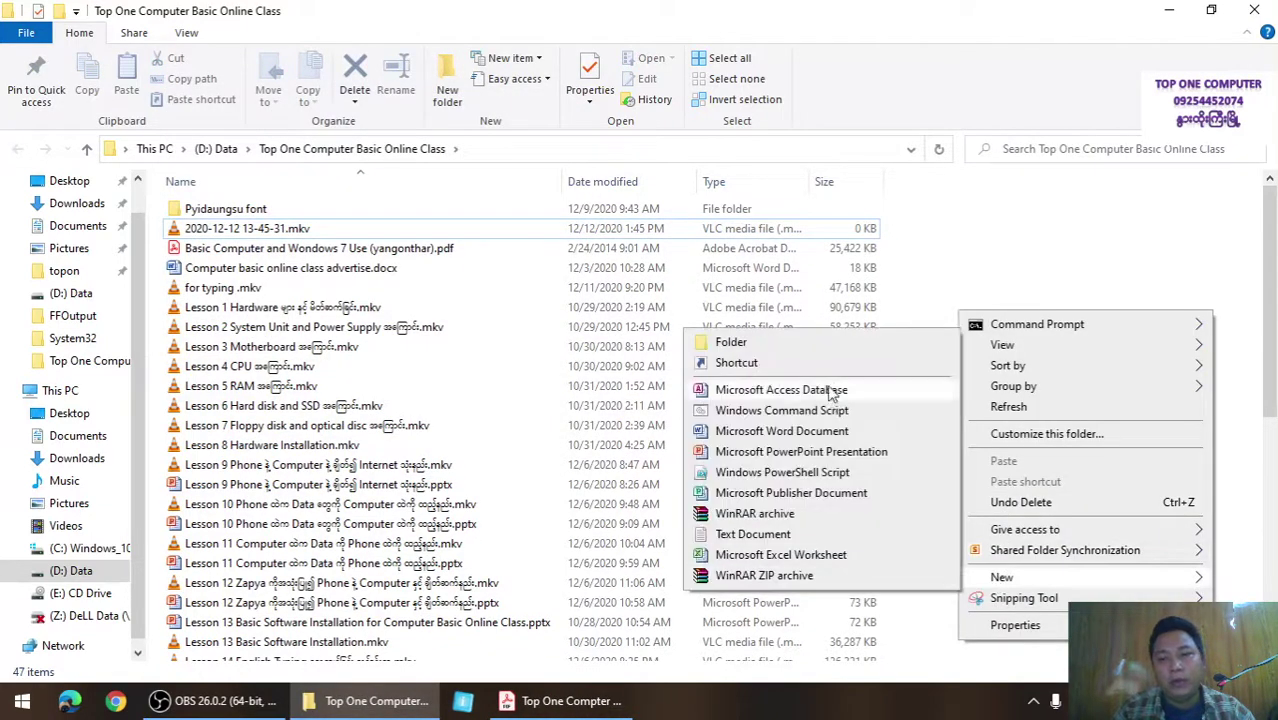
left_click(818, 346)
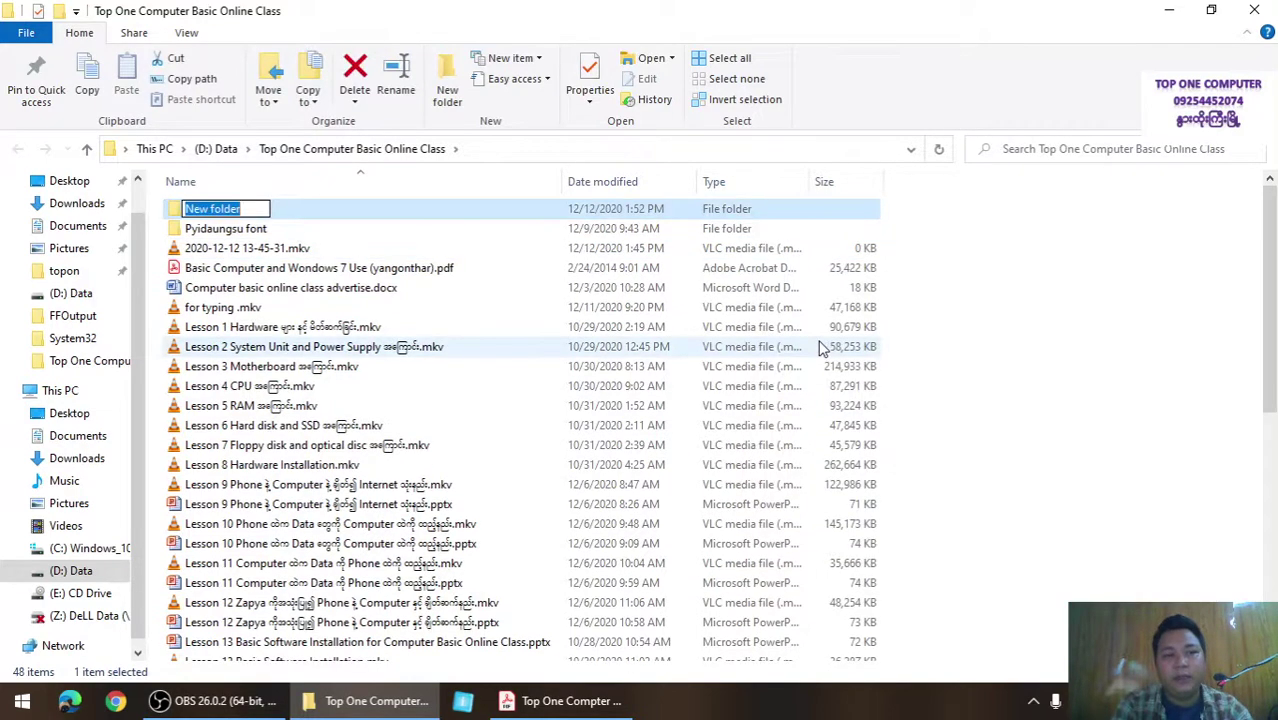
type("MS ")
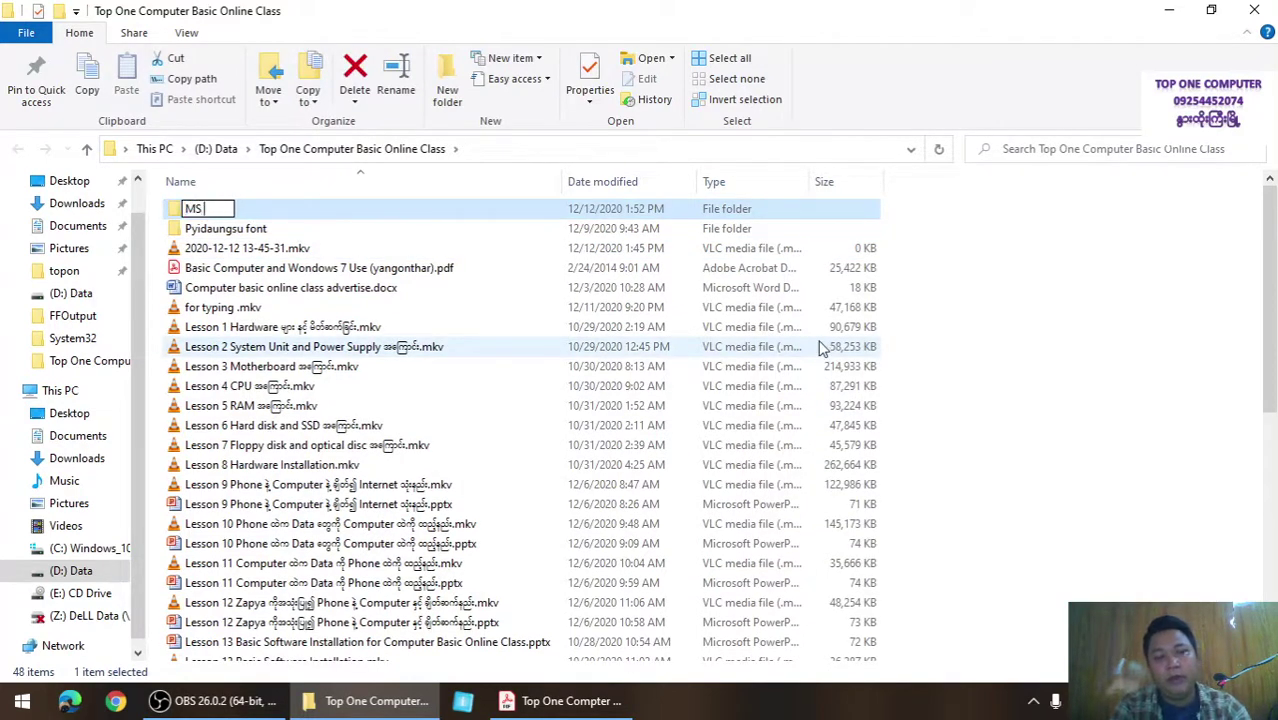
type("Word Le")
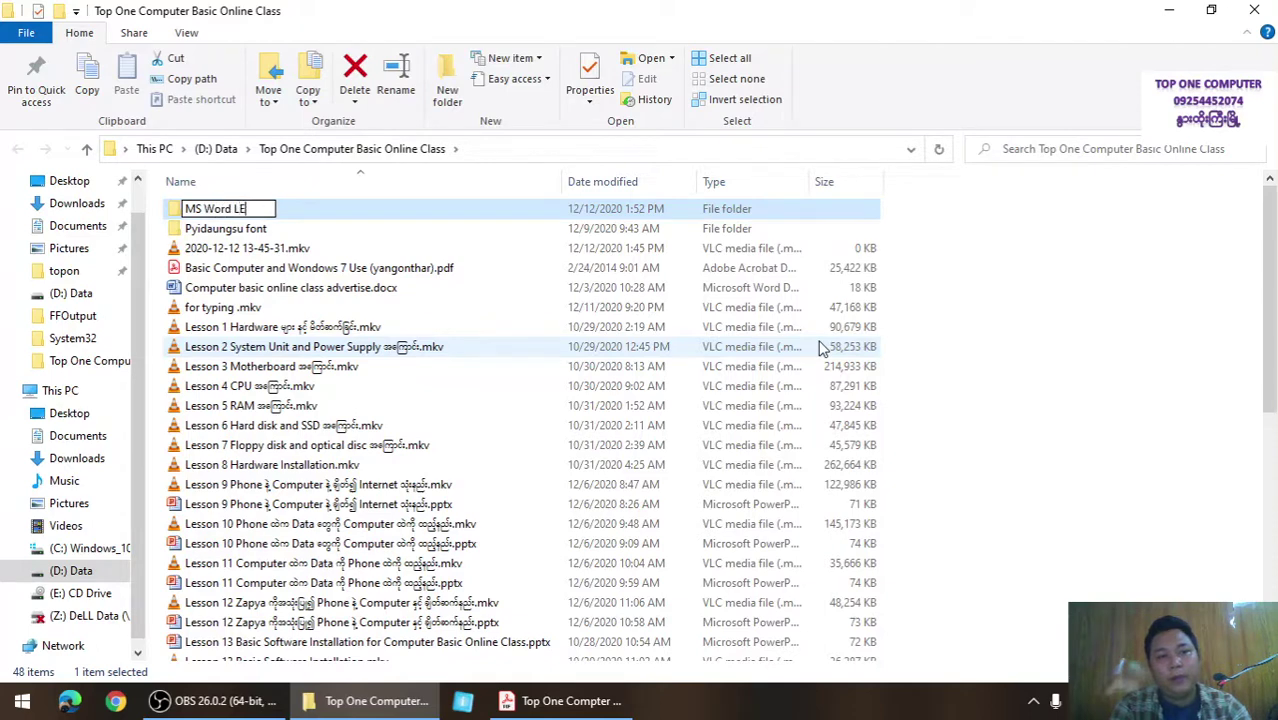
type("sson")
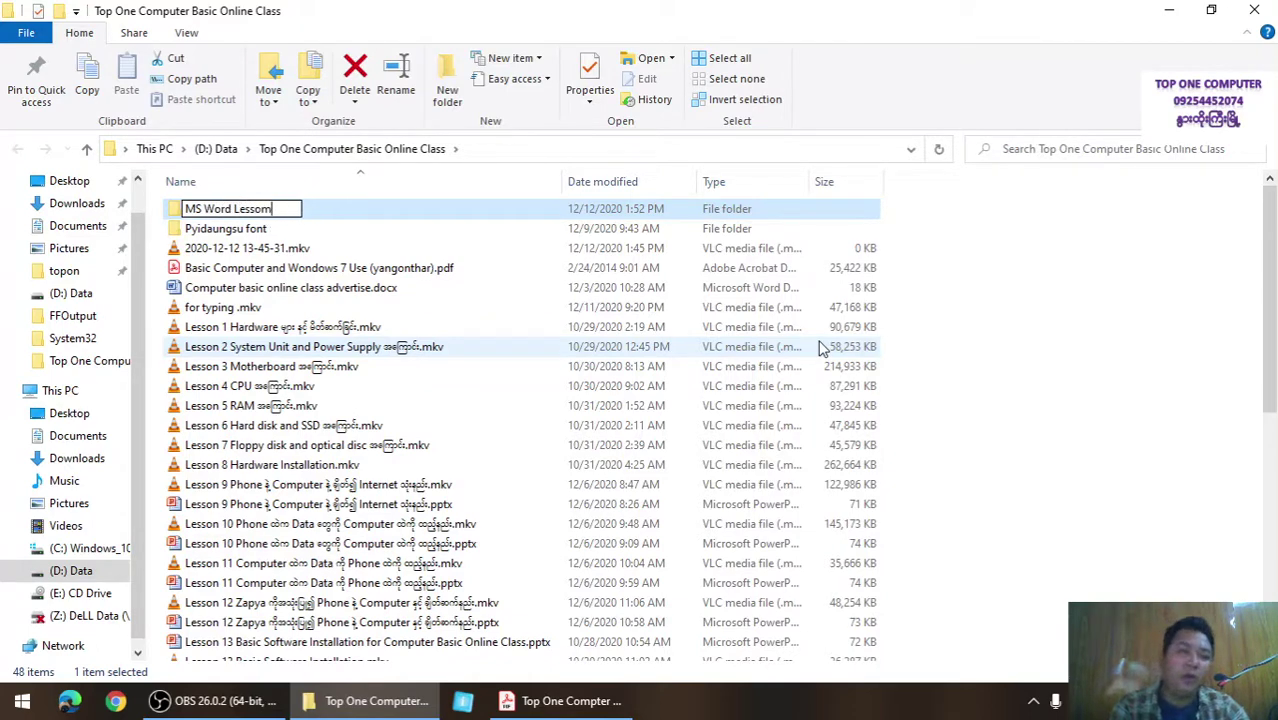
key("BackSpace")
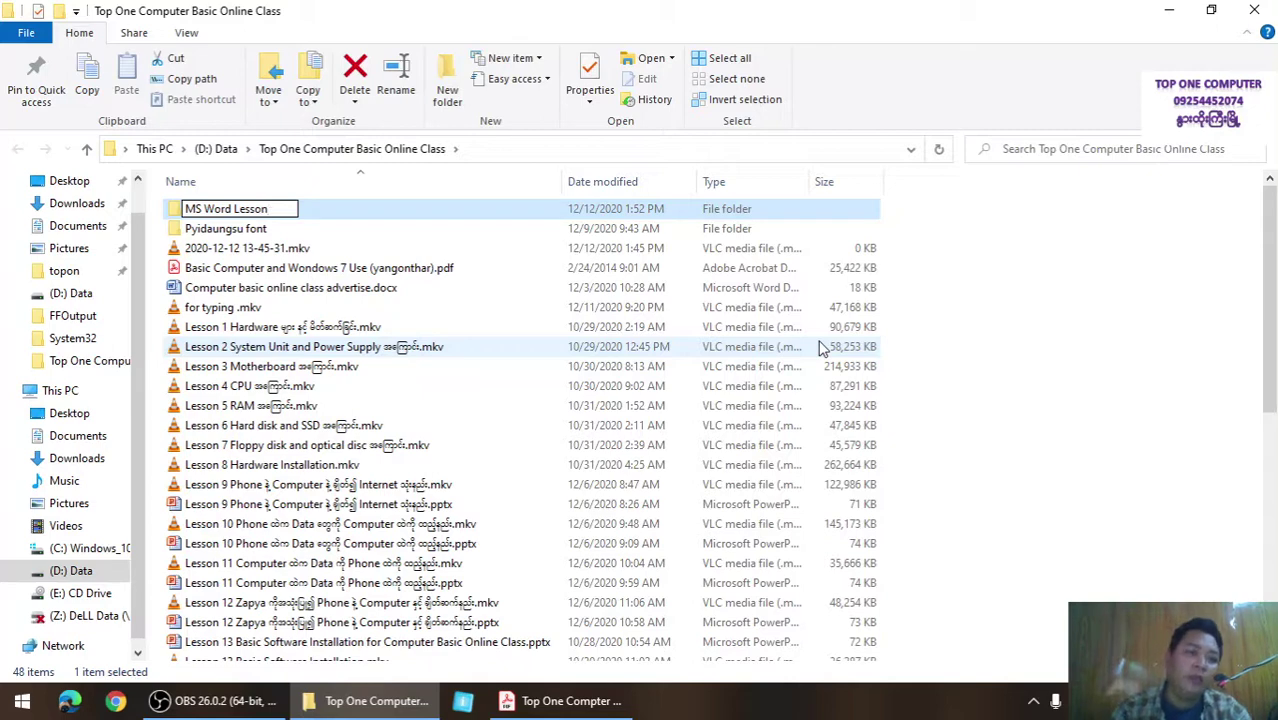
type("n")
key("Return")
key("Return")
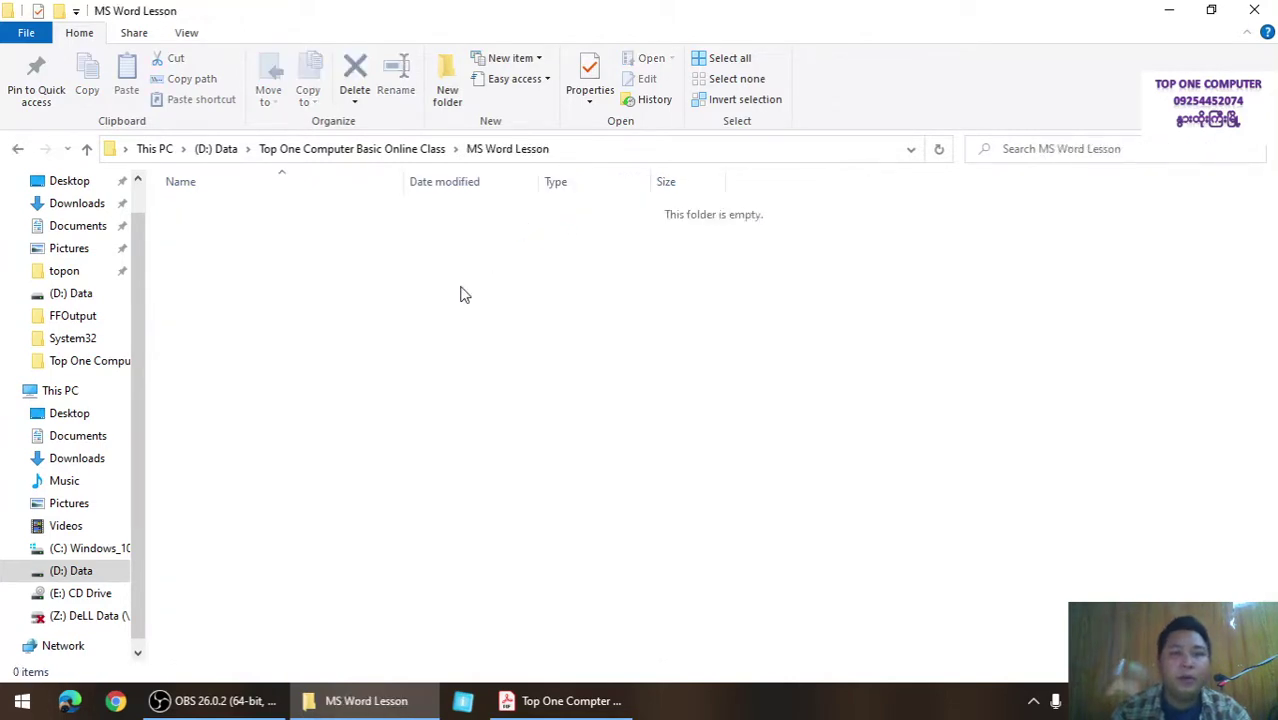
Step: Create a new Microsoft Word document in MS Word Lesson named 1.docx
right_click(357, 317)
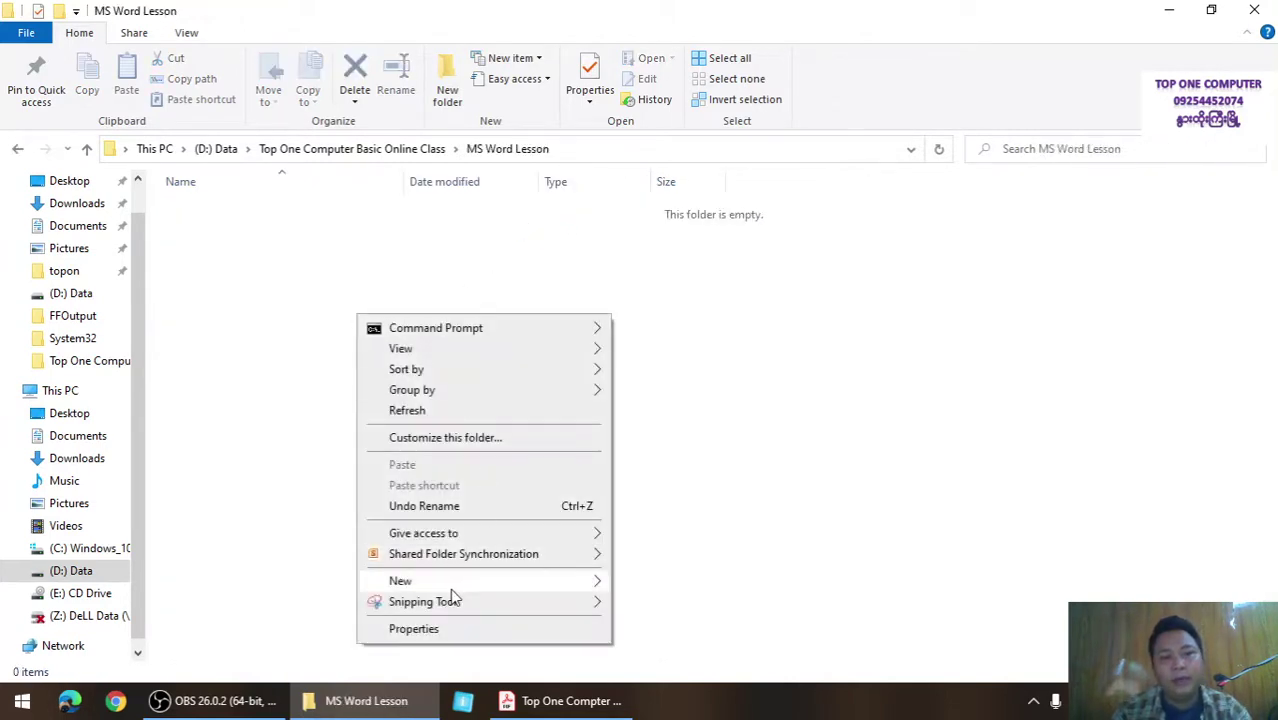
mouse_move(455, 585)
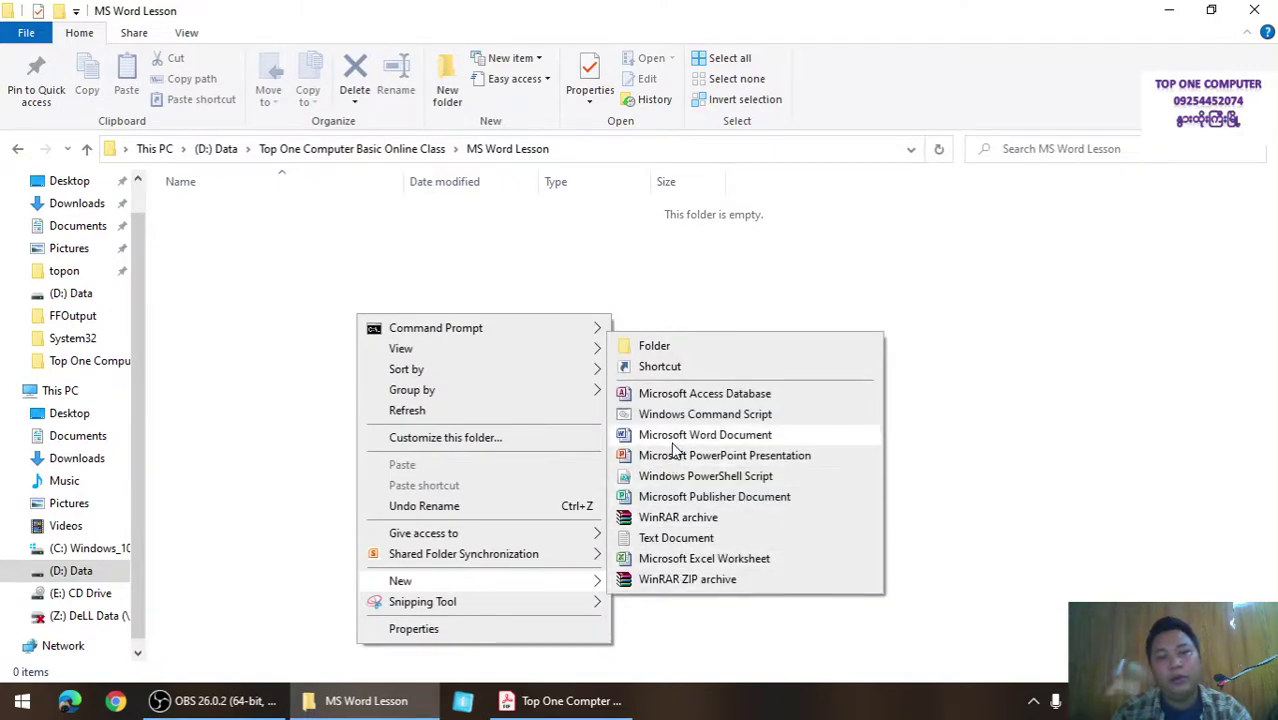
left_click(672, 440)
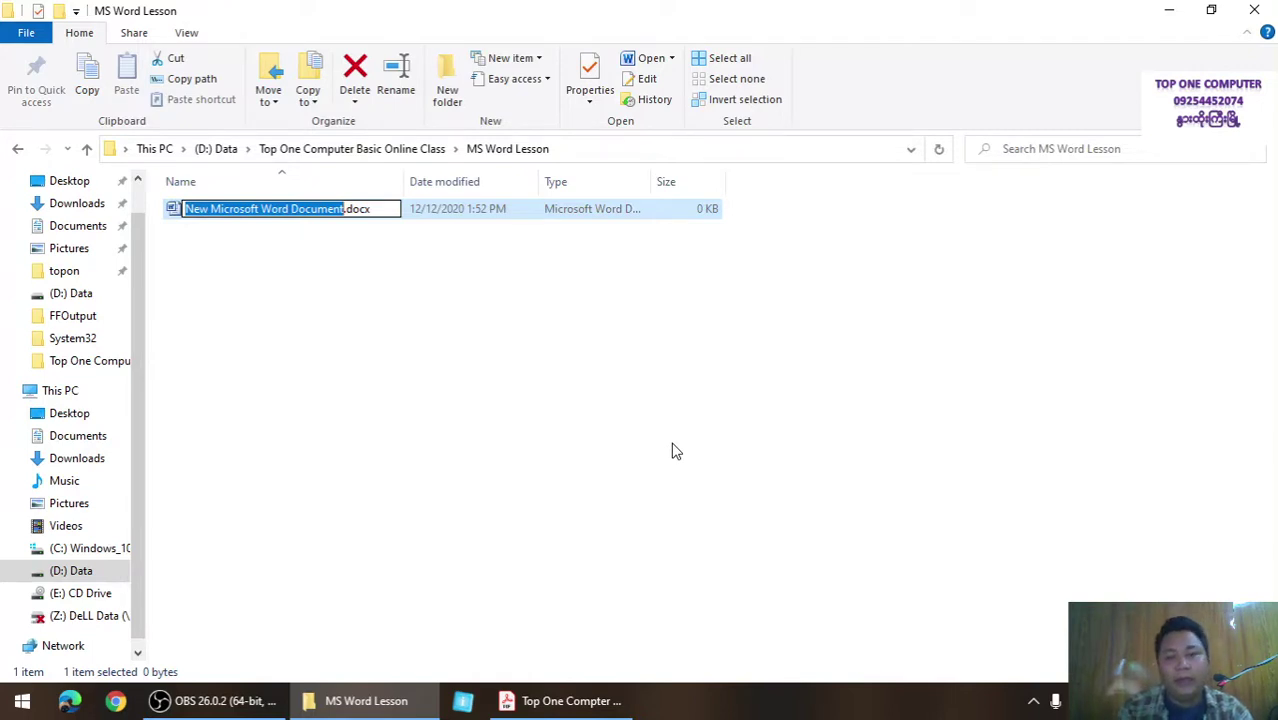
key("BackSpace")
type("1")
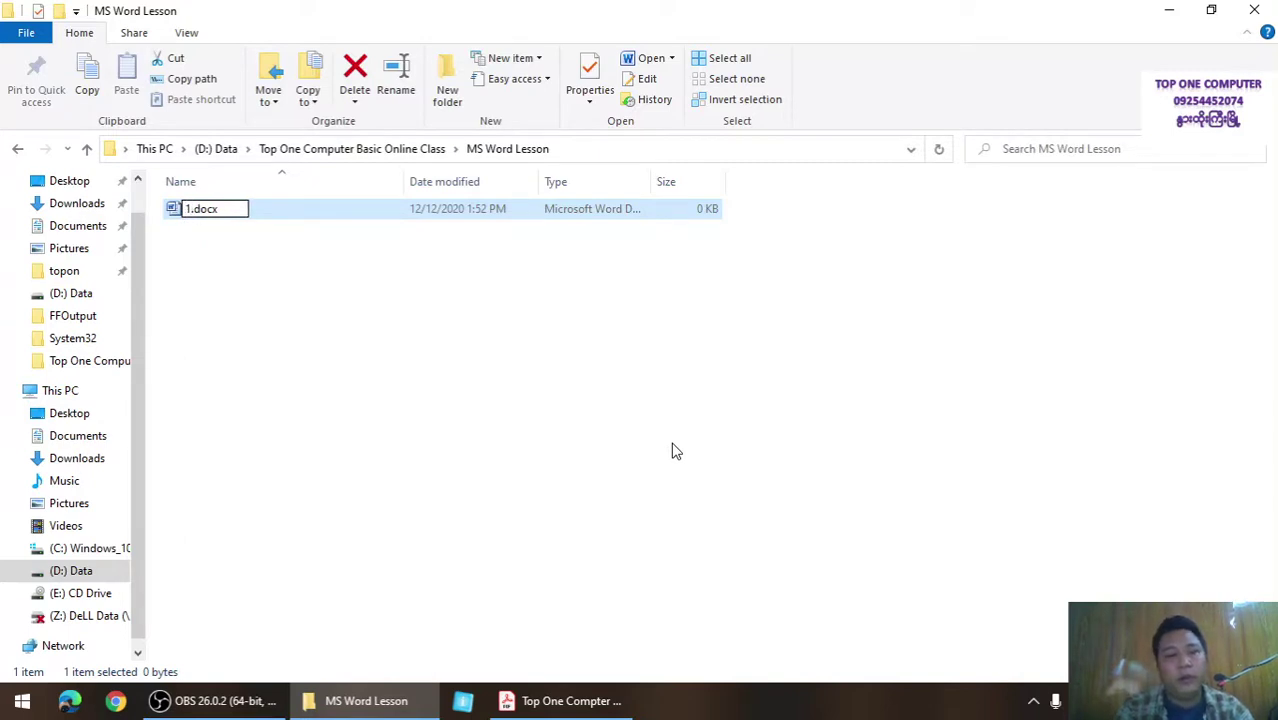
key("Return")
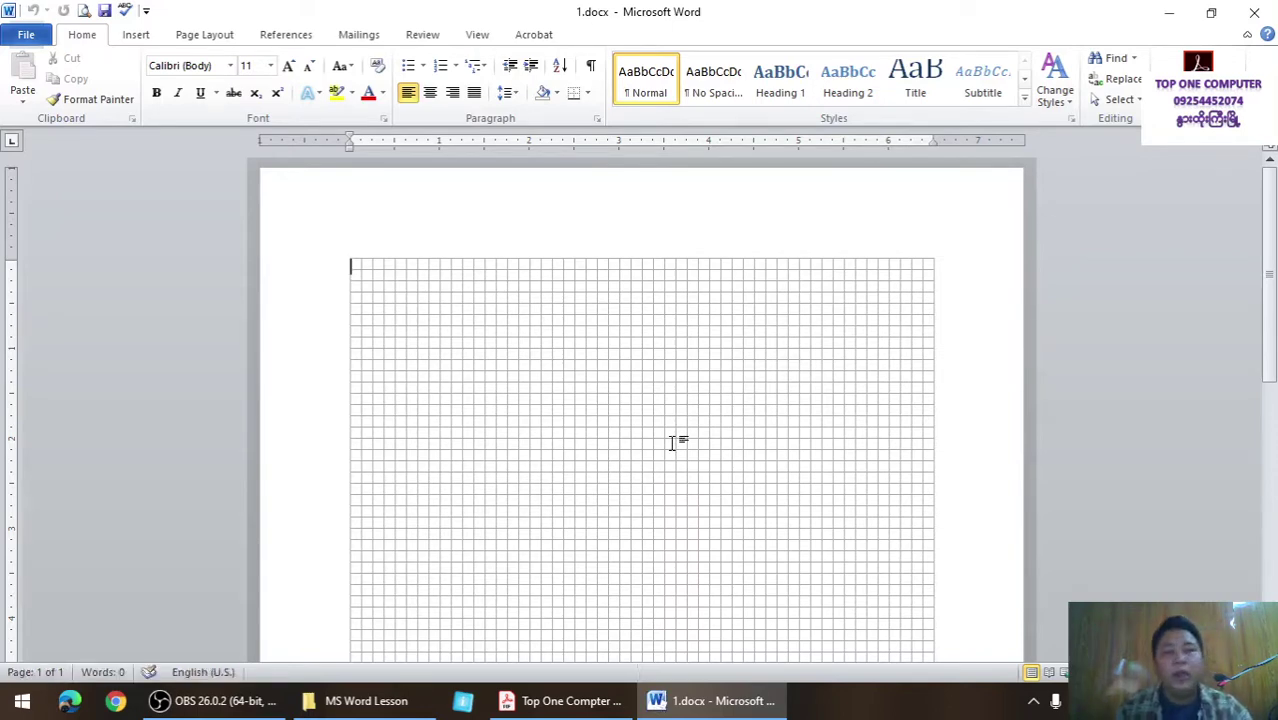
Step: Uncheck Gridlines in the View tab's Show group so 1.docx shows a plain page
left_click(477, 35)
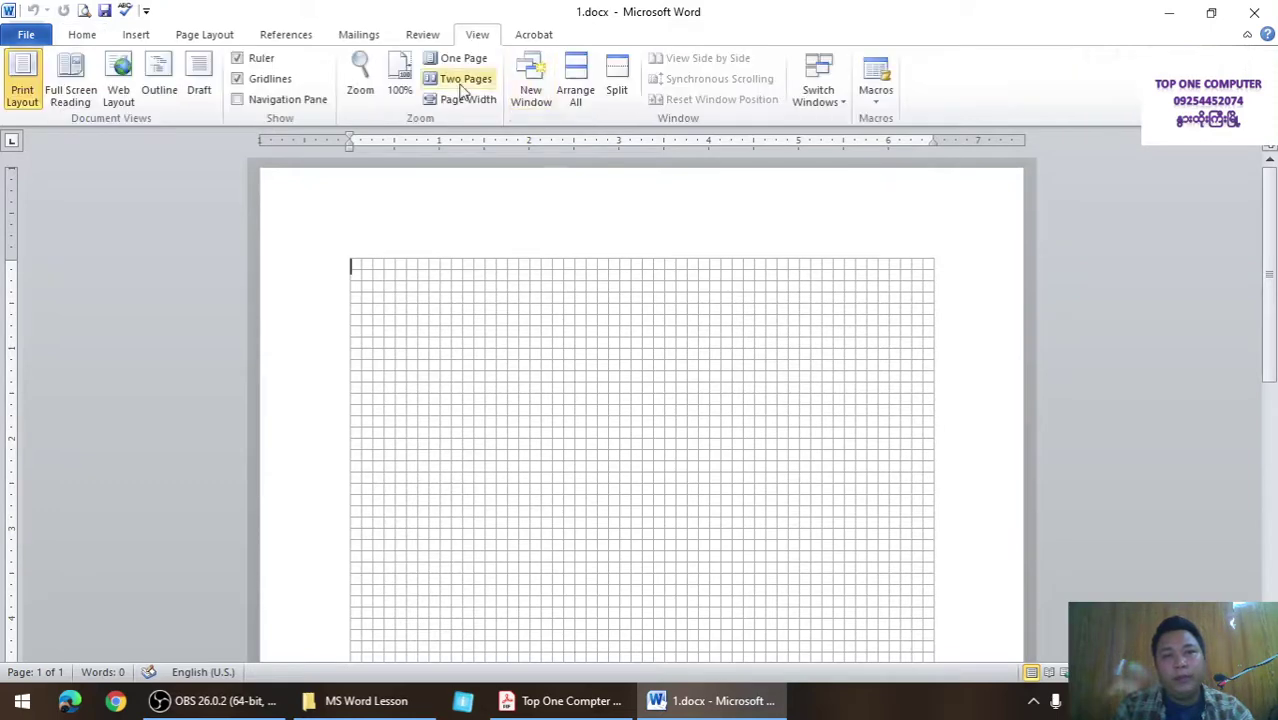
left_click(285, 82)
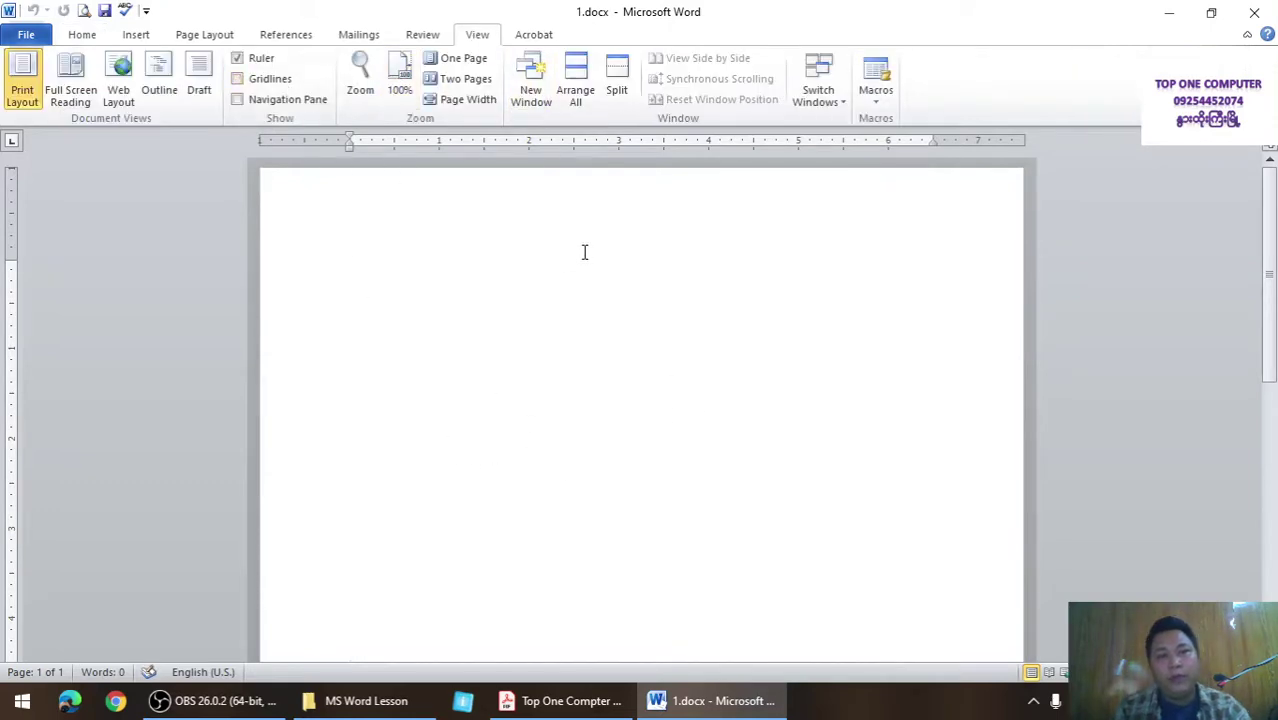
left_click(96, 38)
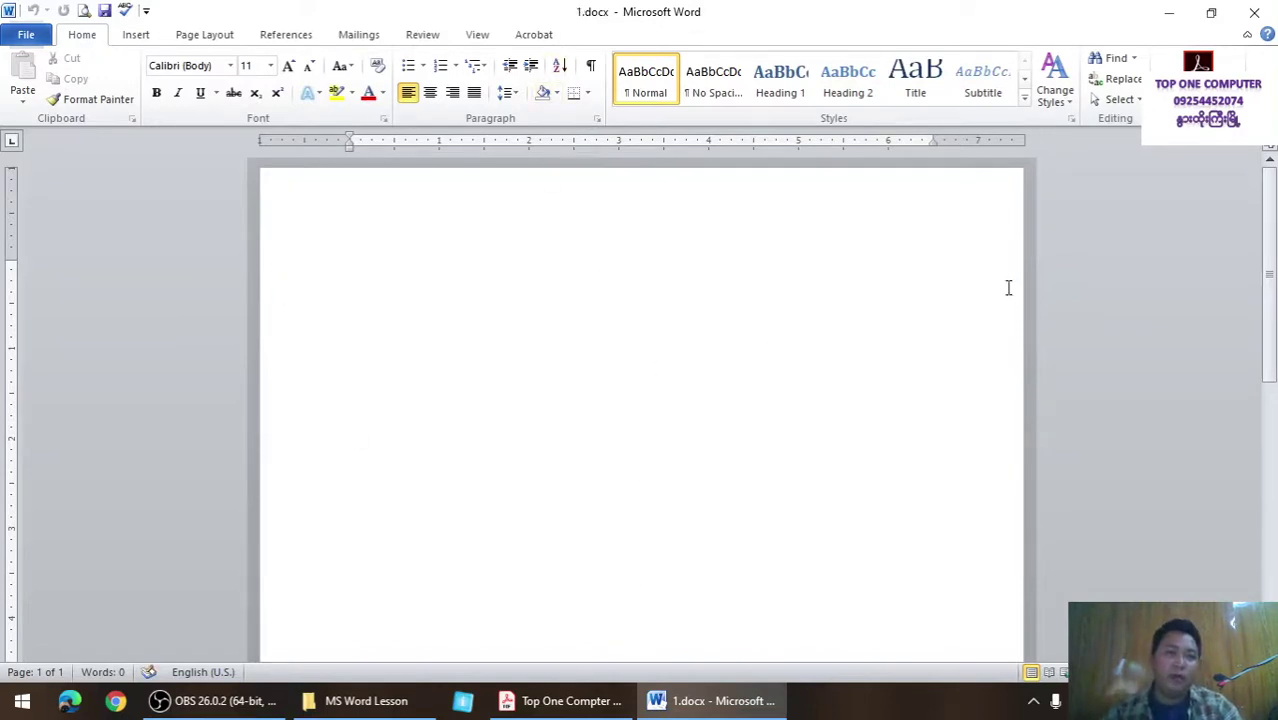
Step: Bring Top One Compter Basic Book.pdf to the front in Acrobat and scroll to page 18
left_click(542, 700)
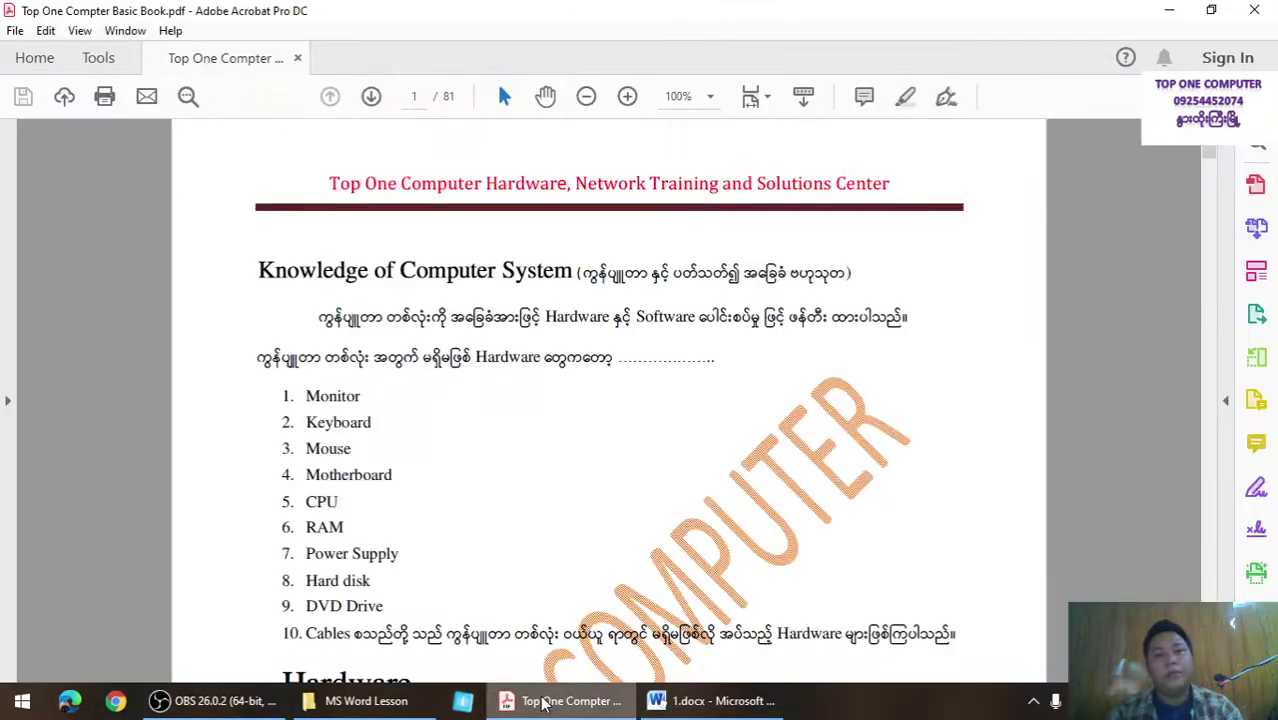
scroll(556, 478, "down", 3)
left_click_drag(1209, 155, 1209, 237)
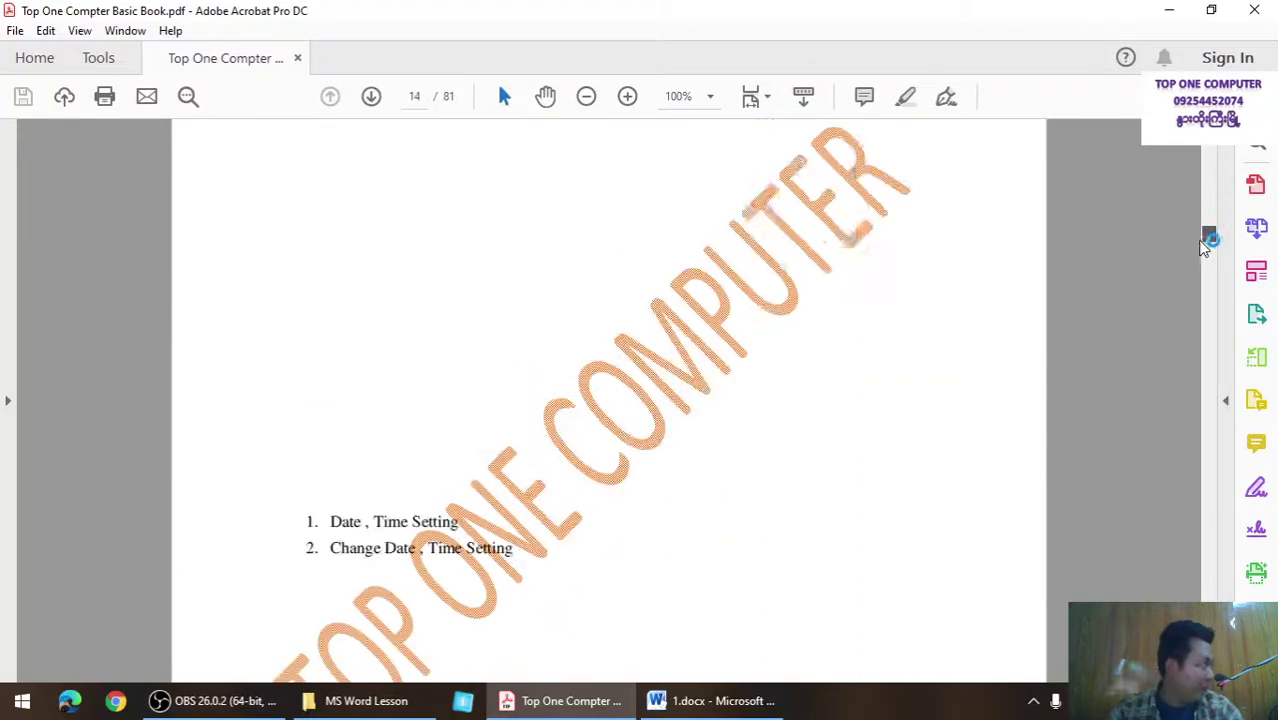
scroll(674, 573, "down", 20)
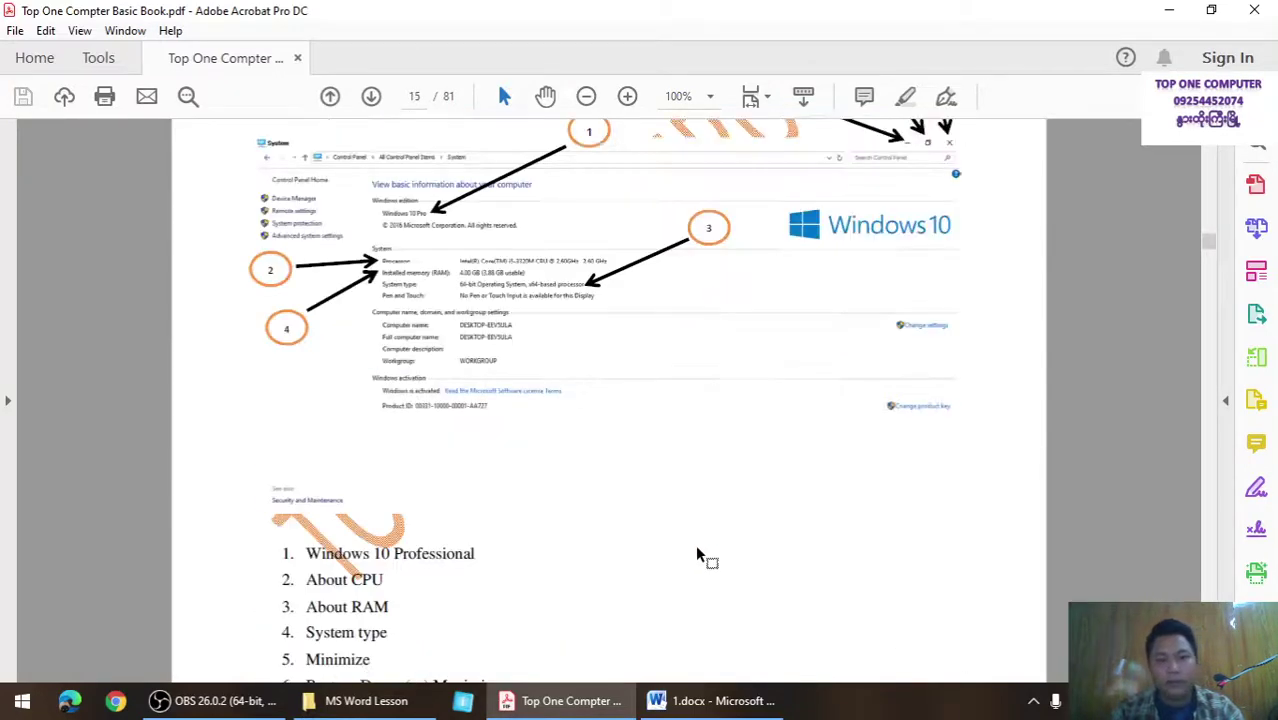
scroll(697, 541, "down", 20)
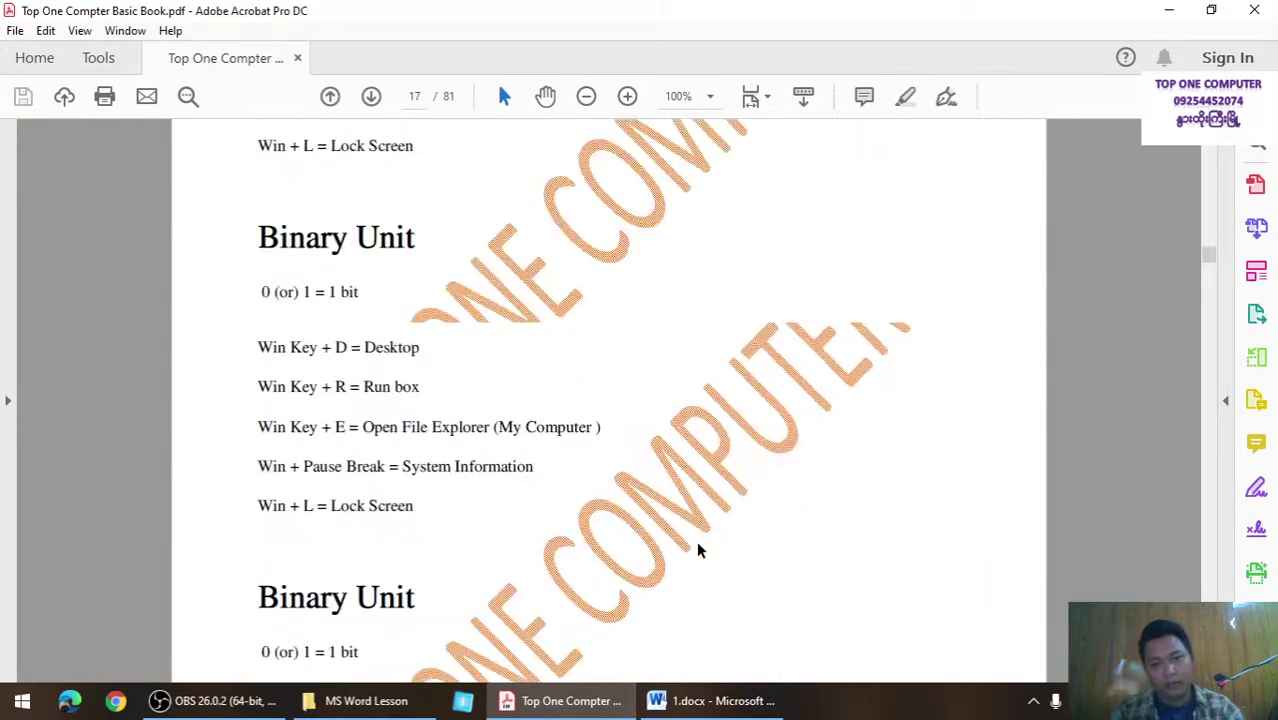
scroll(697, 551, "down", 15)
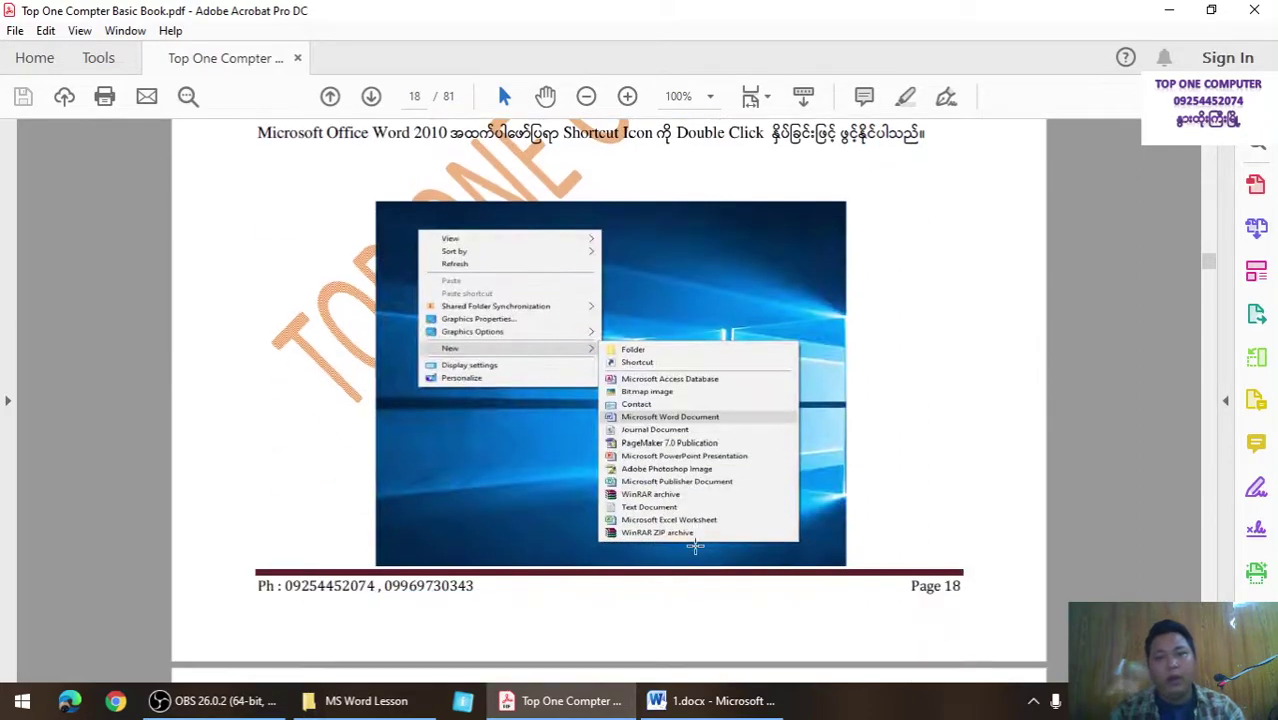
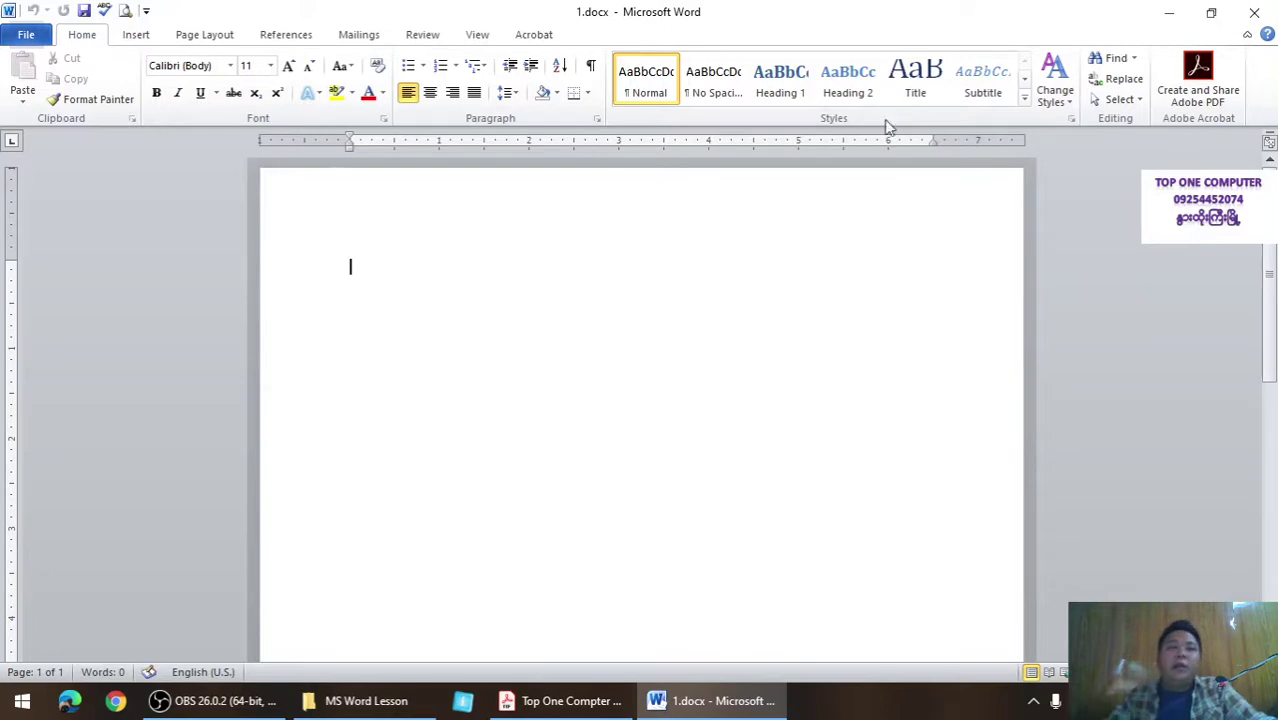
Step: Close the network flyout, show the Insert tab, and bring the Basic Book PDF forward
left_click(112, 100)
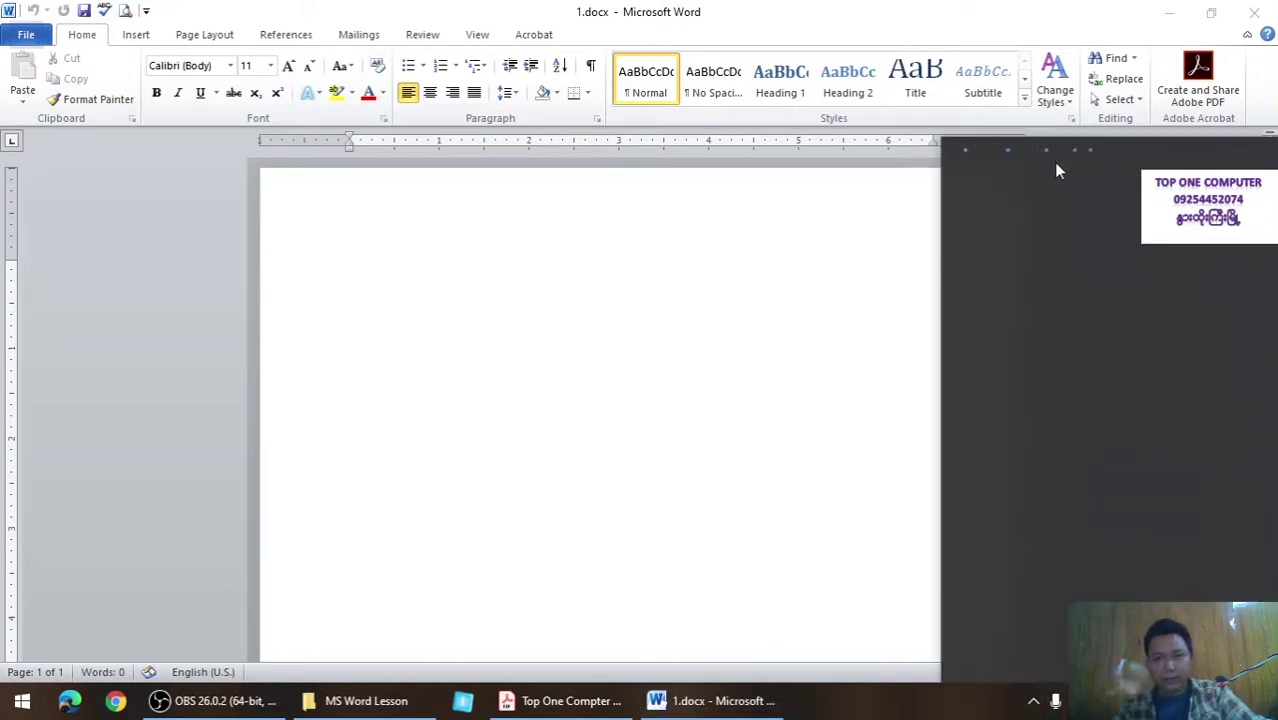
left_click(876, 297)
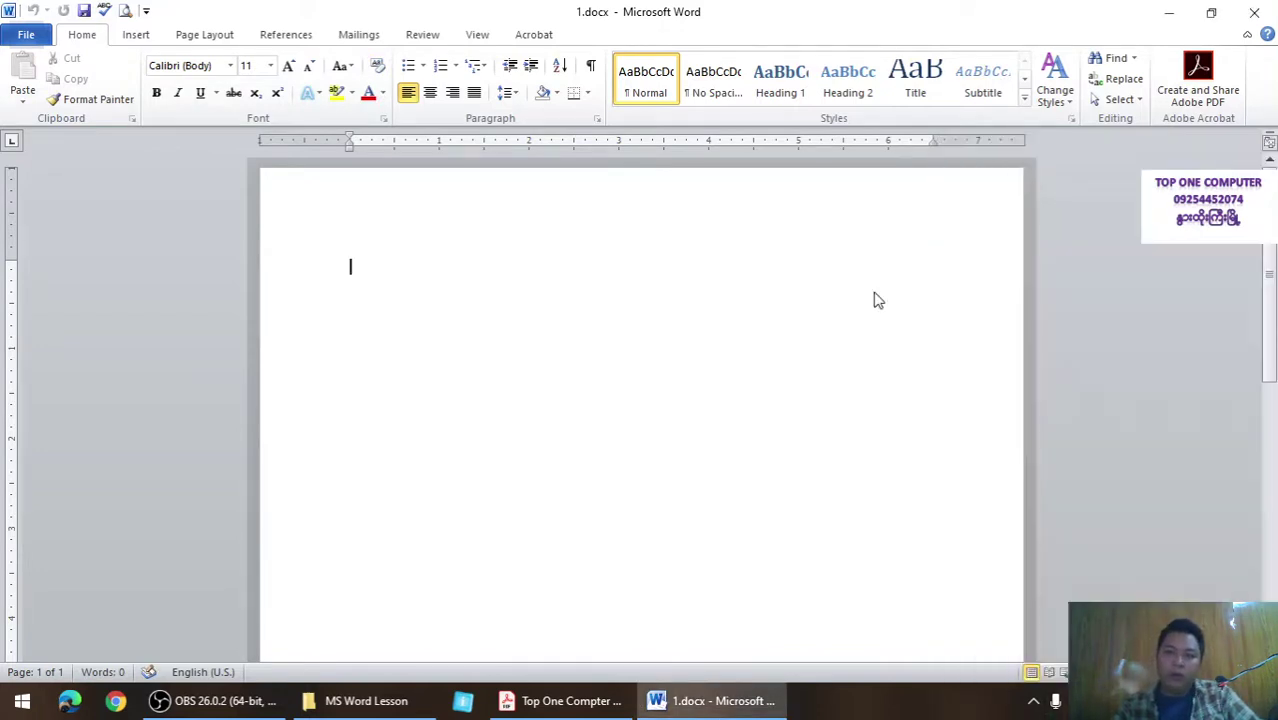
left_click(116, 36)
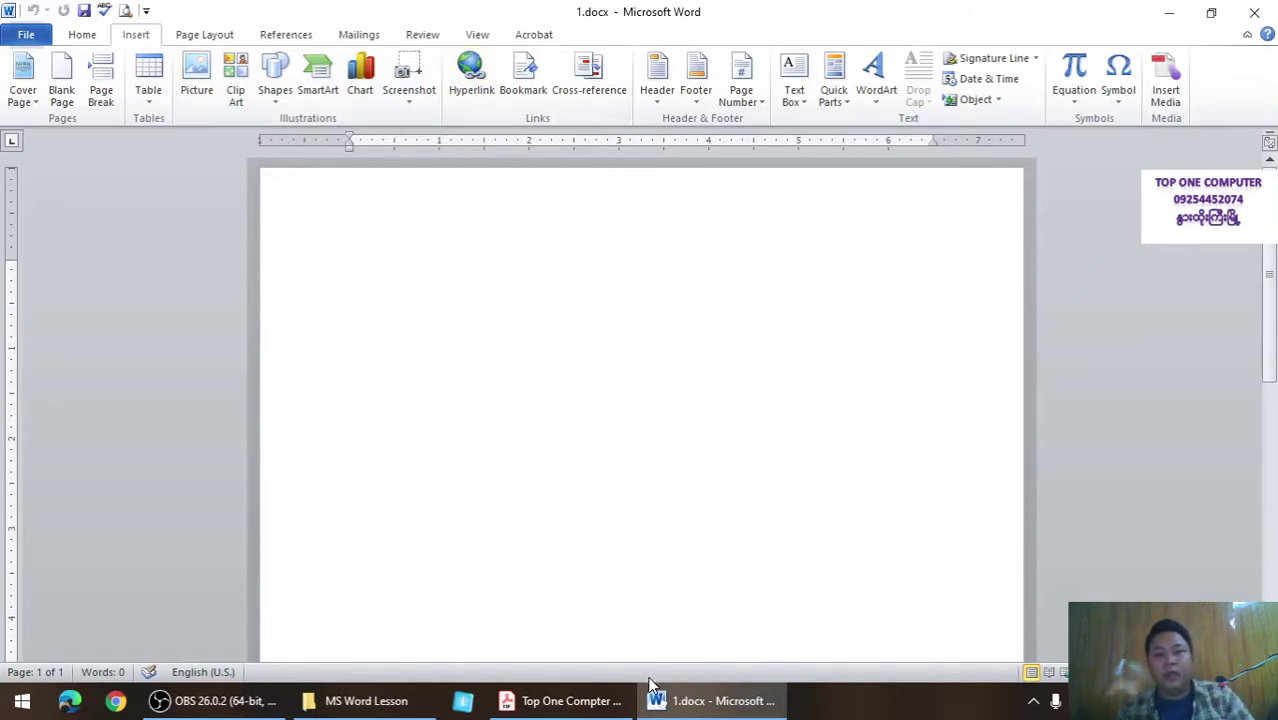
left_click(560, 703)
Step: Back in Word, type and delete test text, centring the empty first line with Ctrl+E
scroll(502, 540, "down", 2)
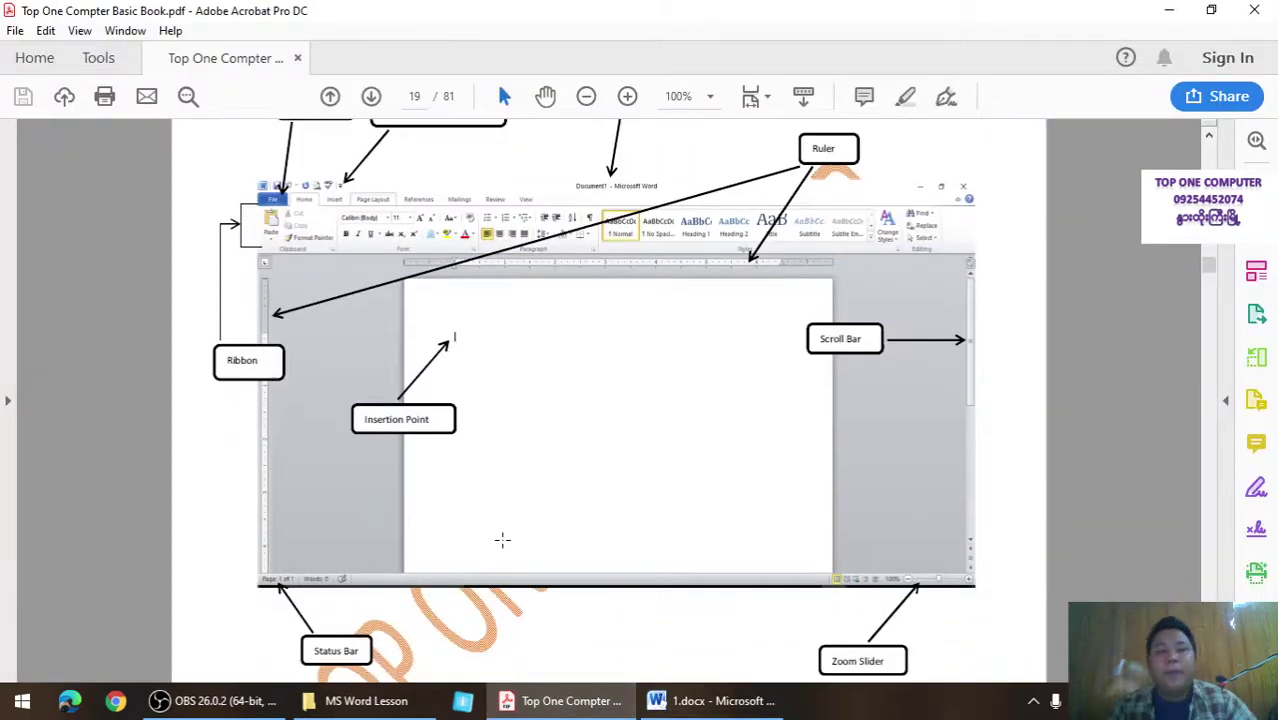
left_click(692, 698)
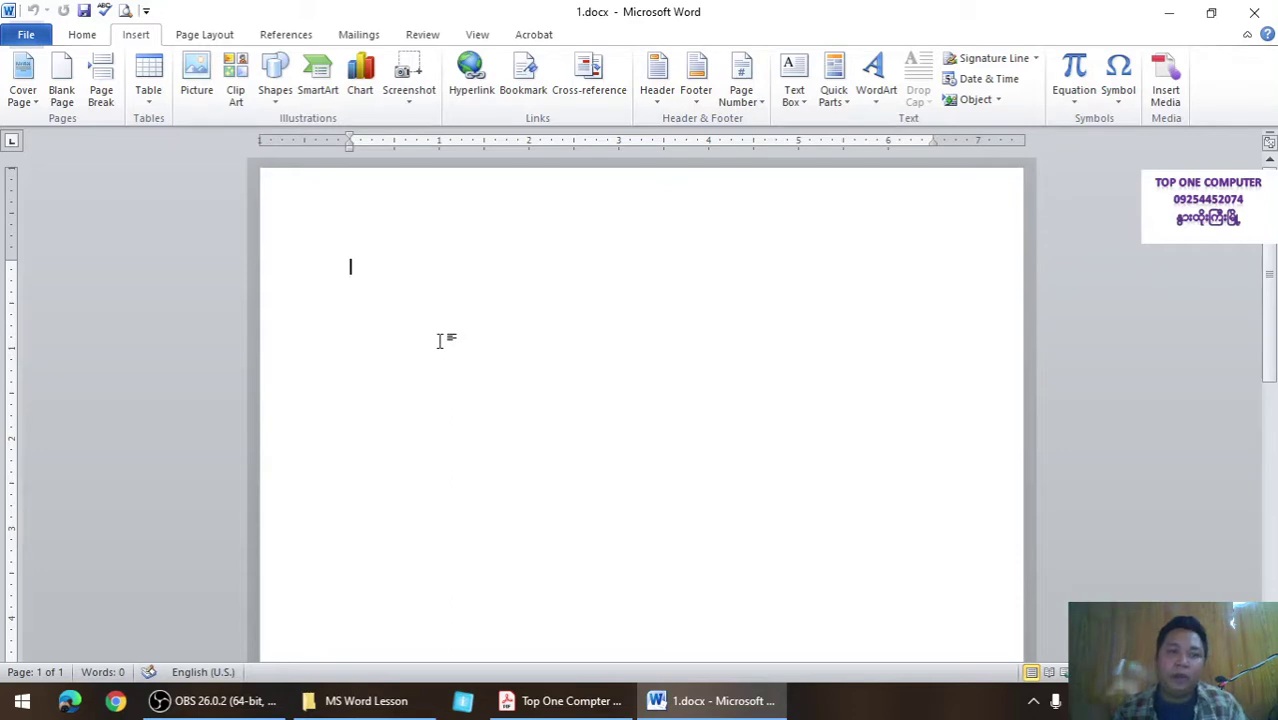
type("iojkljlkk")
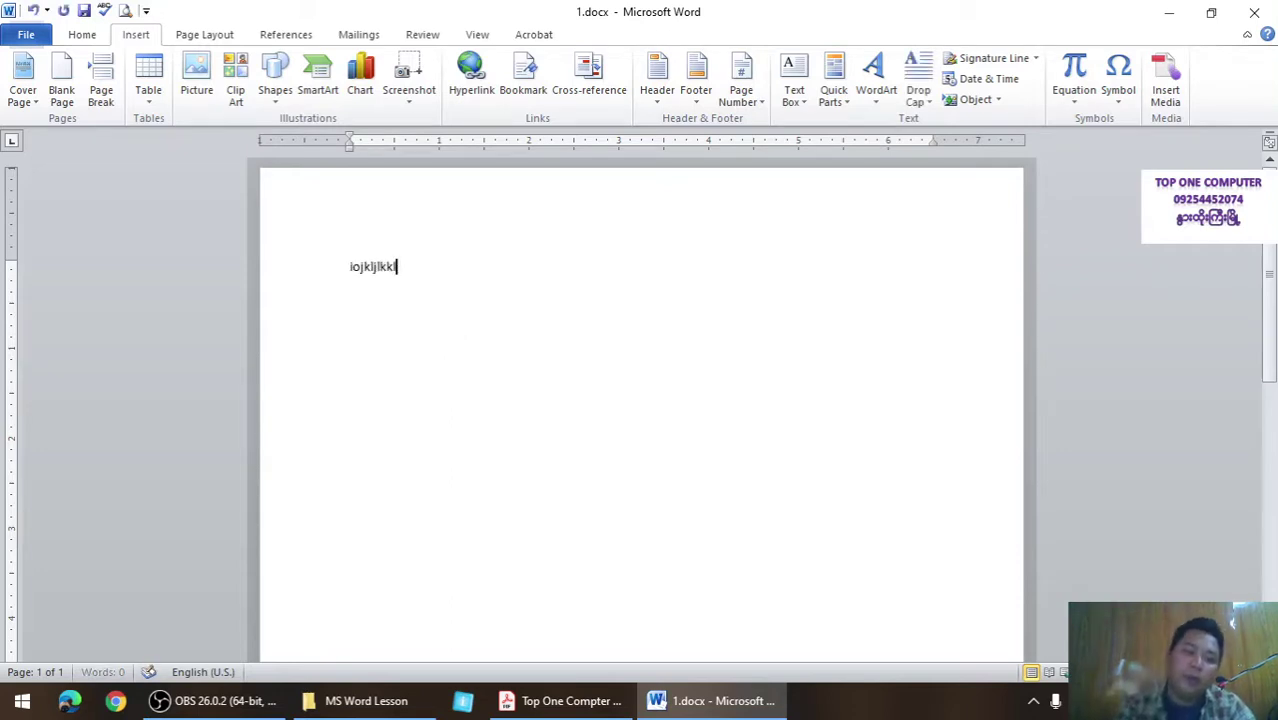
type("lkkjkll")
key("BackSpace")
key("BackSpace")
key("BackSpace")
key("BackSpace")
key("BackSpace")
key("BackSpace")
key("BackSpace")
key("BackSpace")
key("BackSpace")
key("BackSpace")
key("BackSpace")
key("BackSpace")
key("BackSpace")
key("BackSpace")
key("BackSpace")
key("BackSpace")
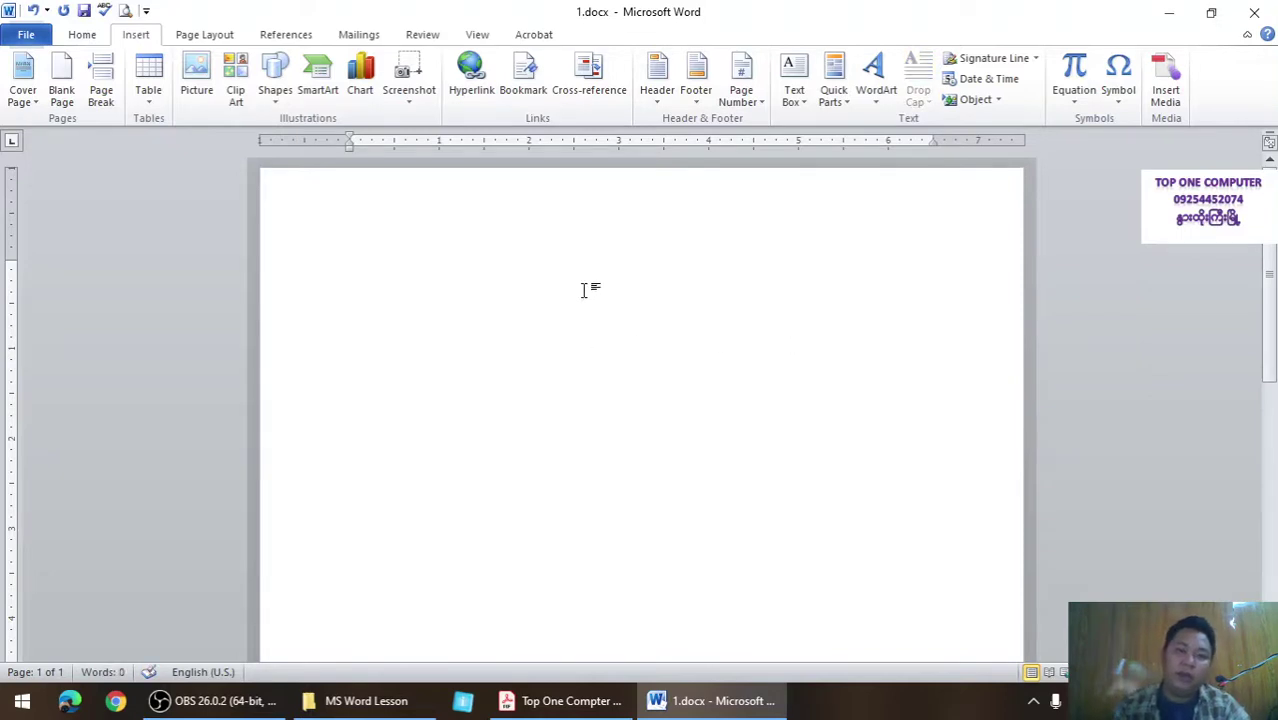
key("ctrl+e")
type("dddd")
key("BackSpace")
key("BackSpace")
key("BackSpace")
key("BackSpace")
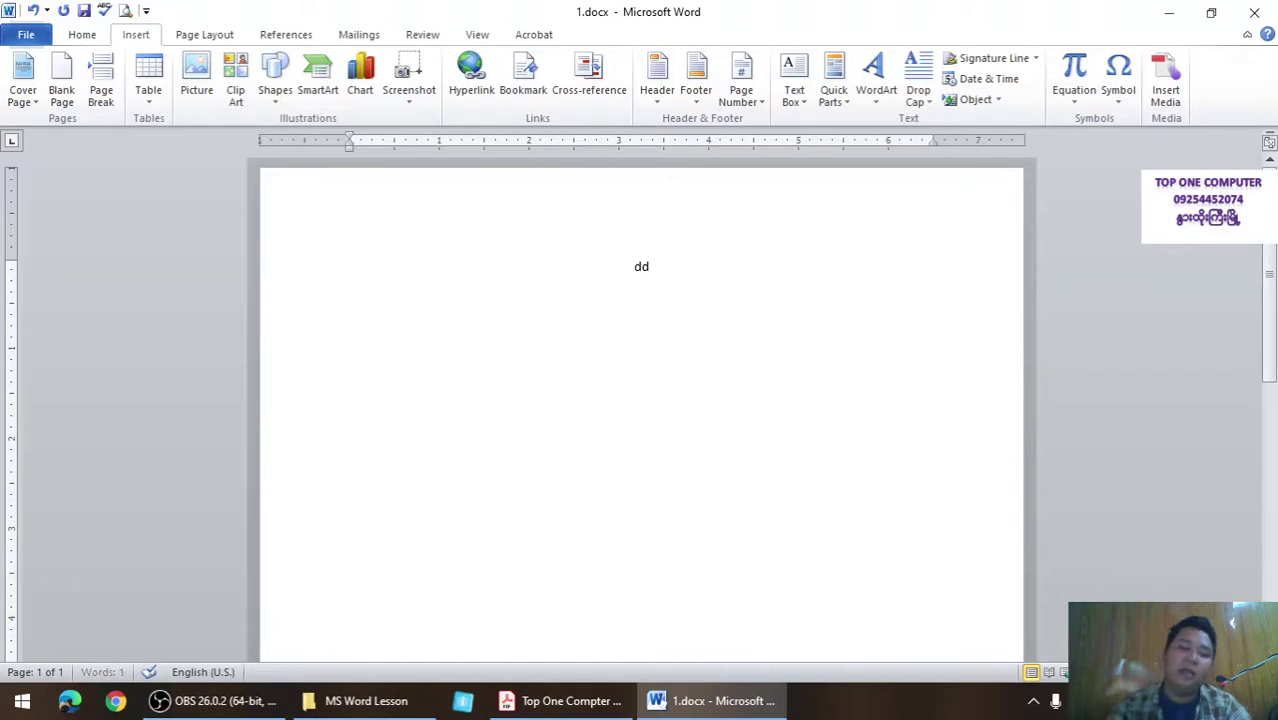
Step: Compare the blank document with the Basic Book PDF, switching between both windows
left_click(552, 702)
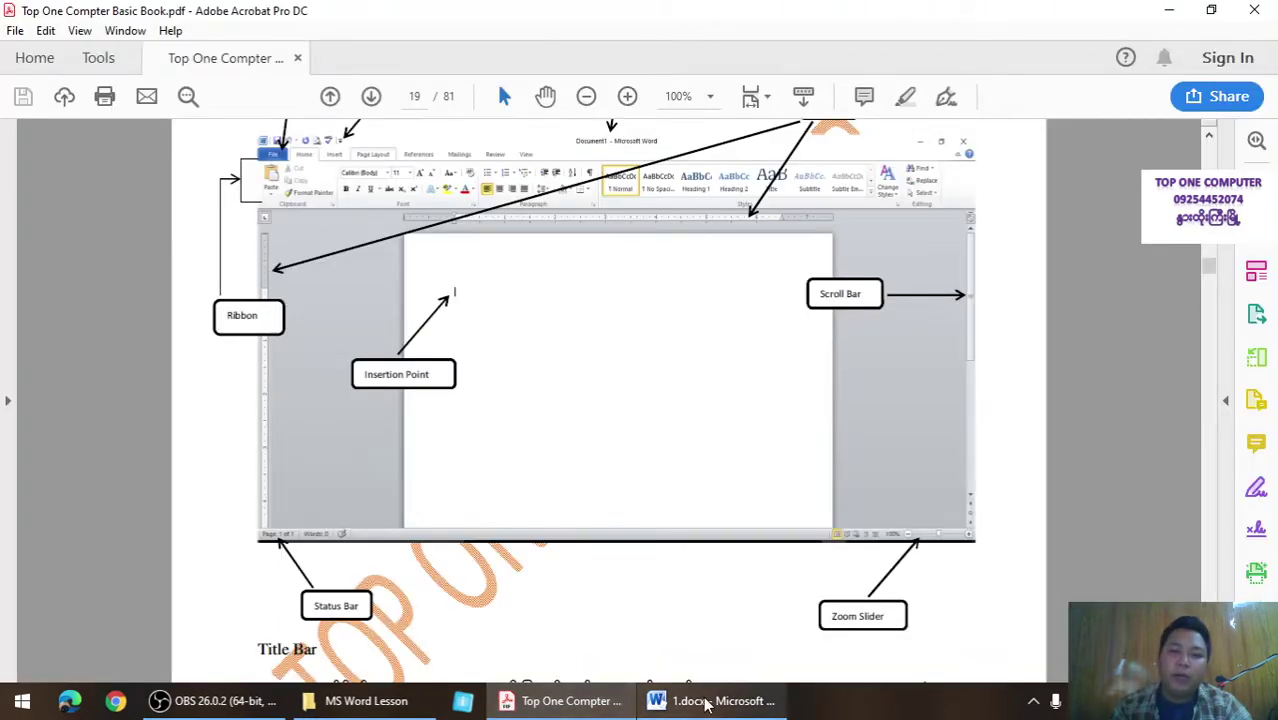
left_click(710, 700)
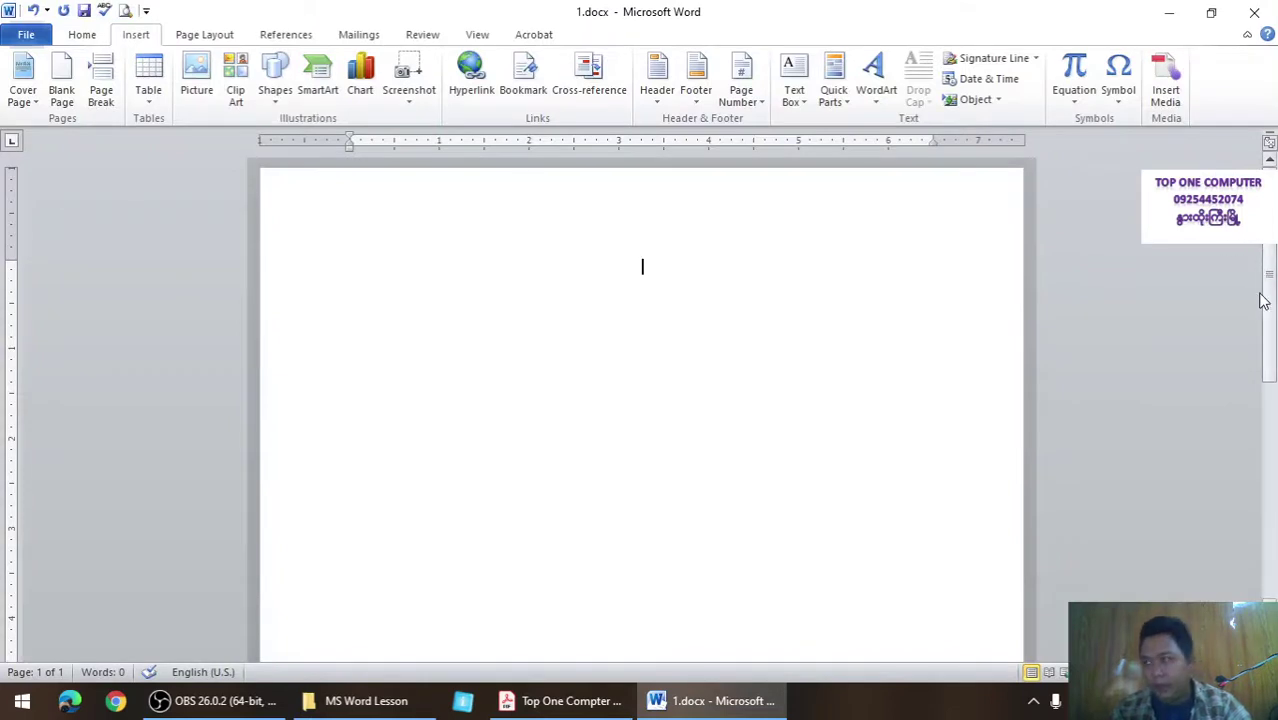
left_click_drag(1270, 300, 1272, 345)
scroll(1128, 399, "down", 5)
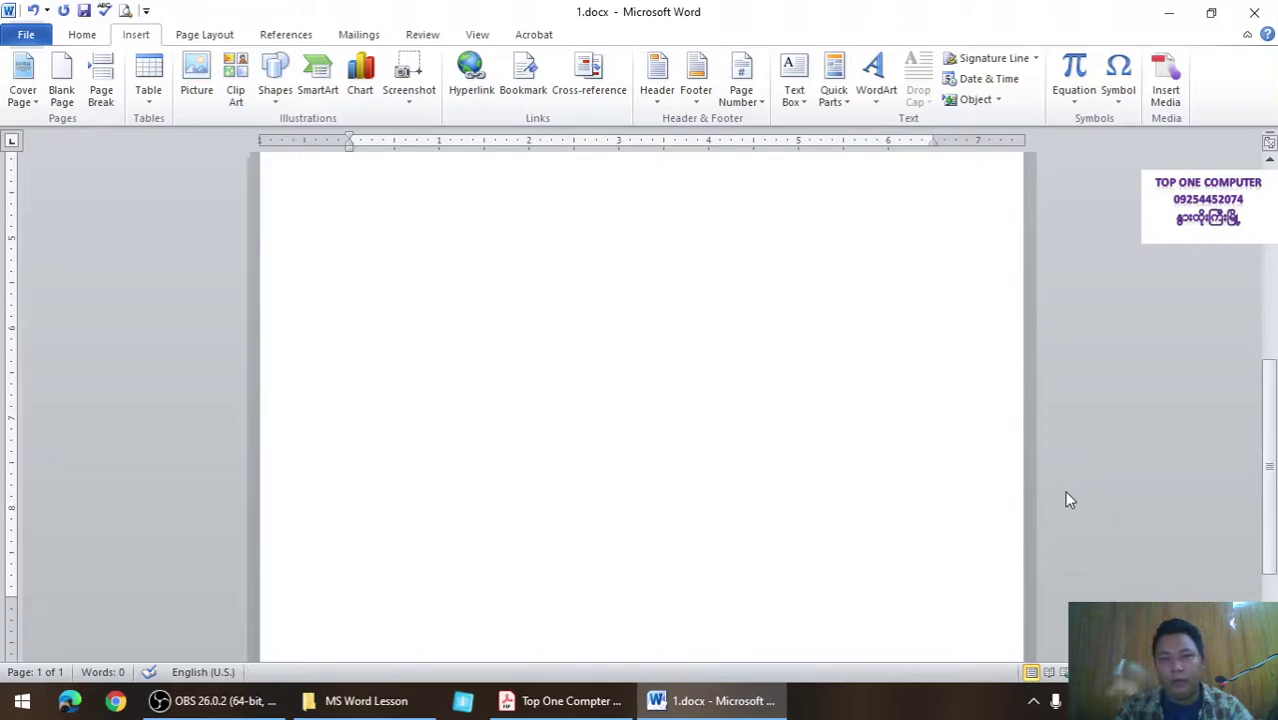
left_click(560, 700)
scroll(578, 615, "down", 2)
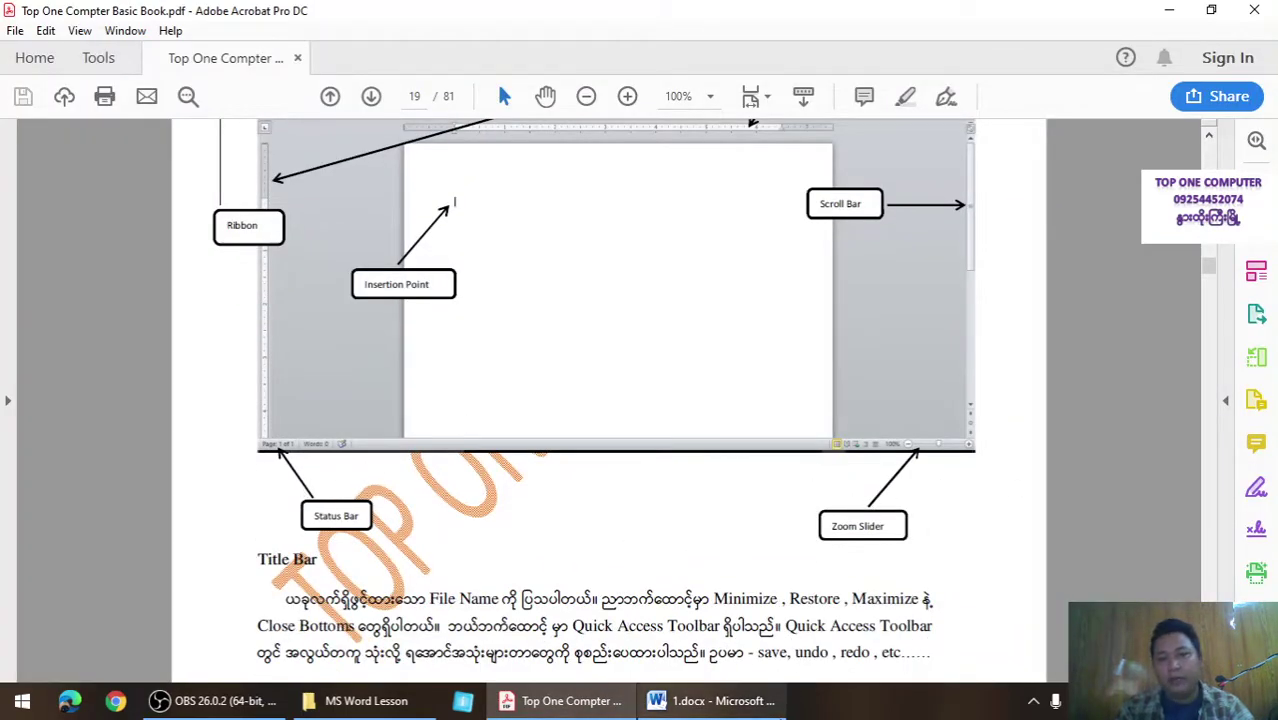
left_click(710, 700)
scroll(605, 635, "down", 1)
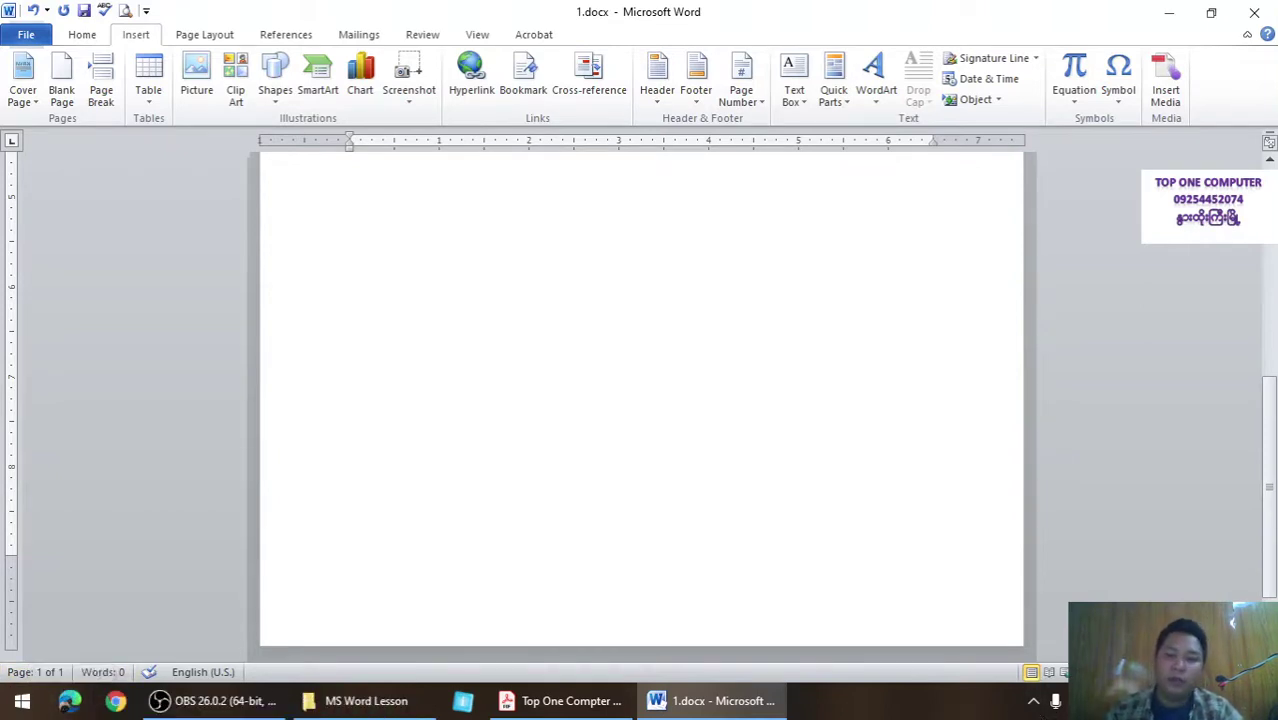
scroll(642, 243, "down", 4)
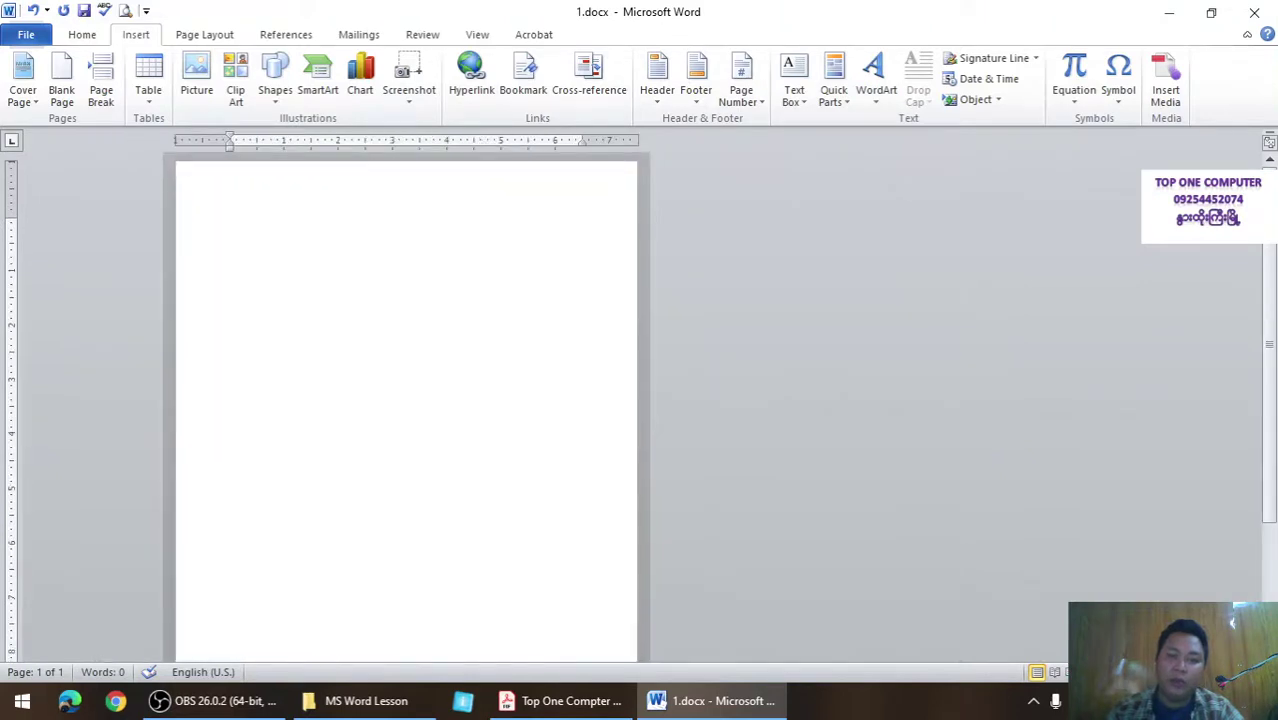
Step: Zoom the Word page in from 90% to 100%
scroll(642, 243, "up", 2)
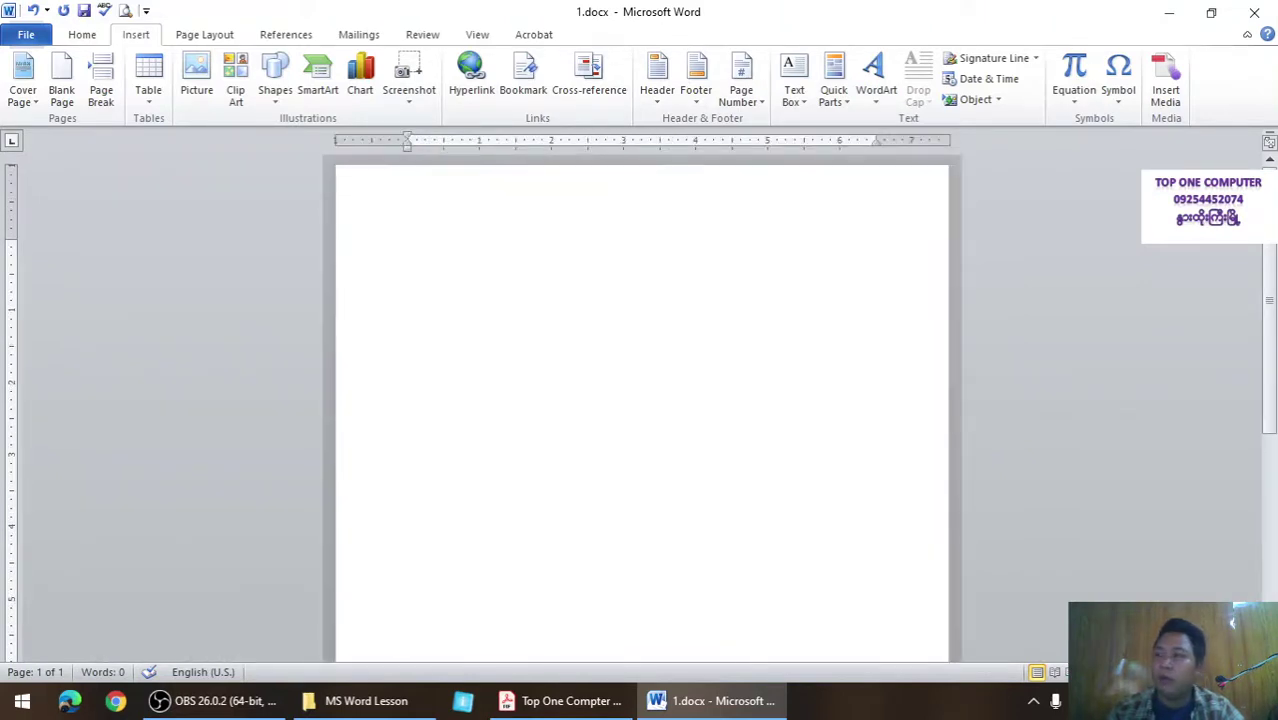
left_click(215, 701)
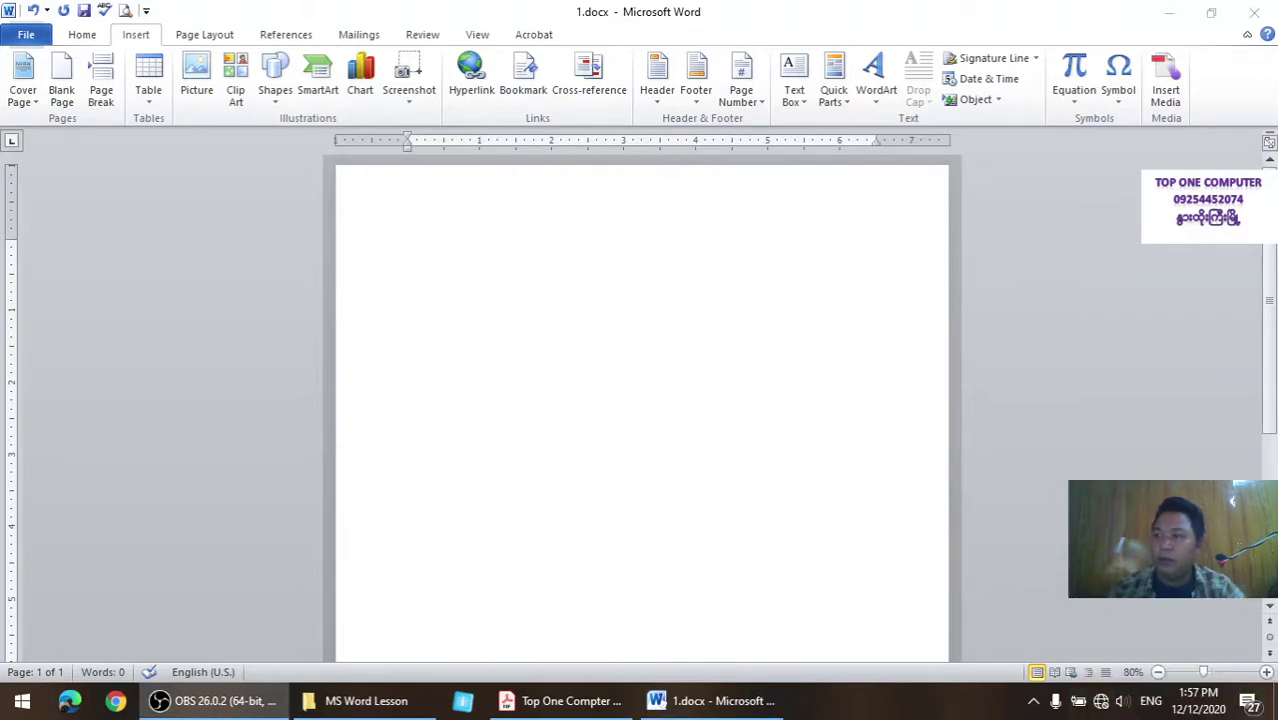
left_click(1264, 678)
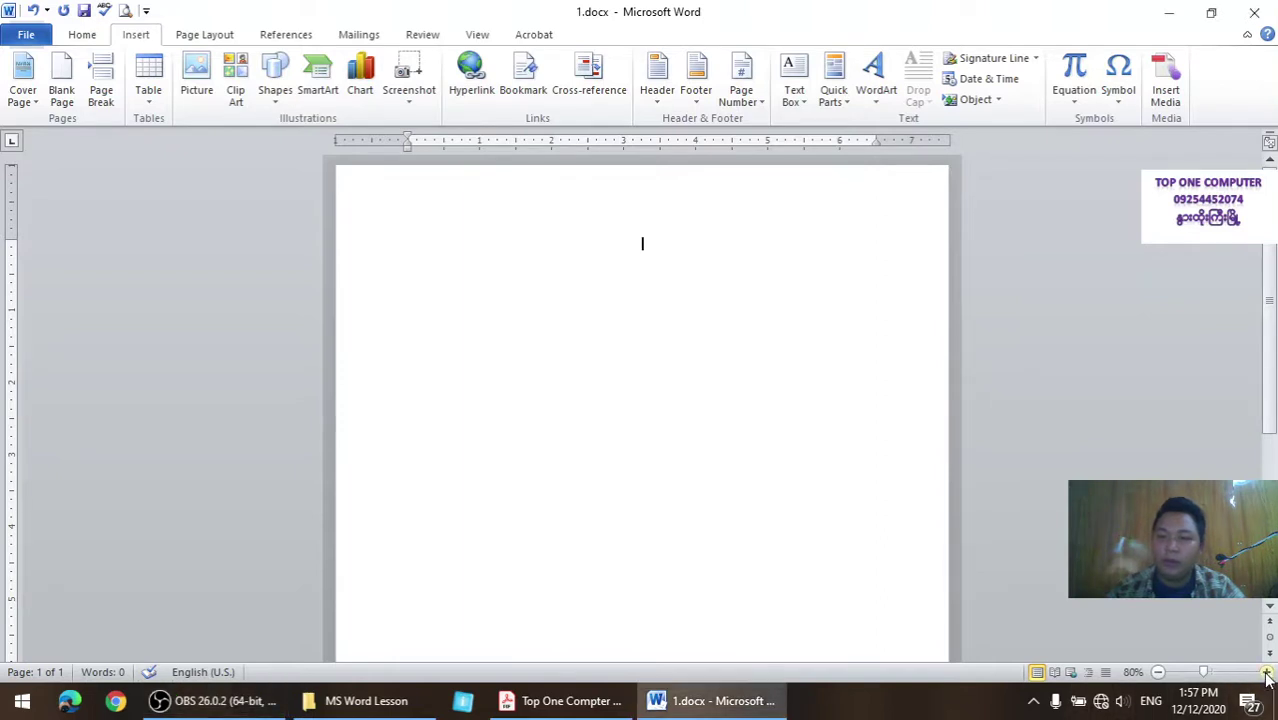
left_click(1265, 675)
left_click(1266, 675)
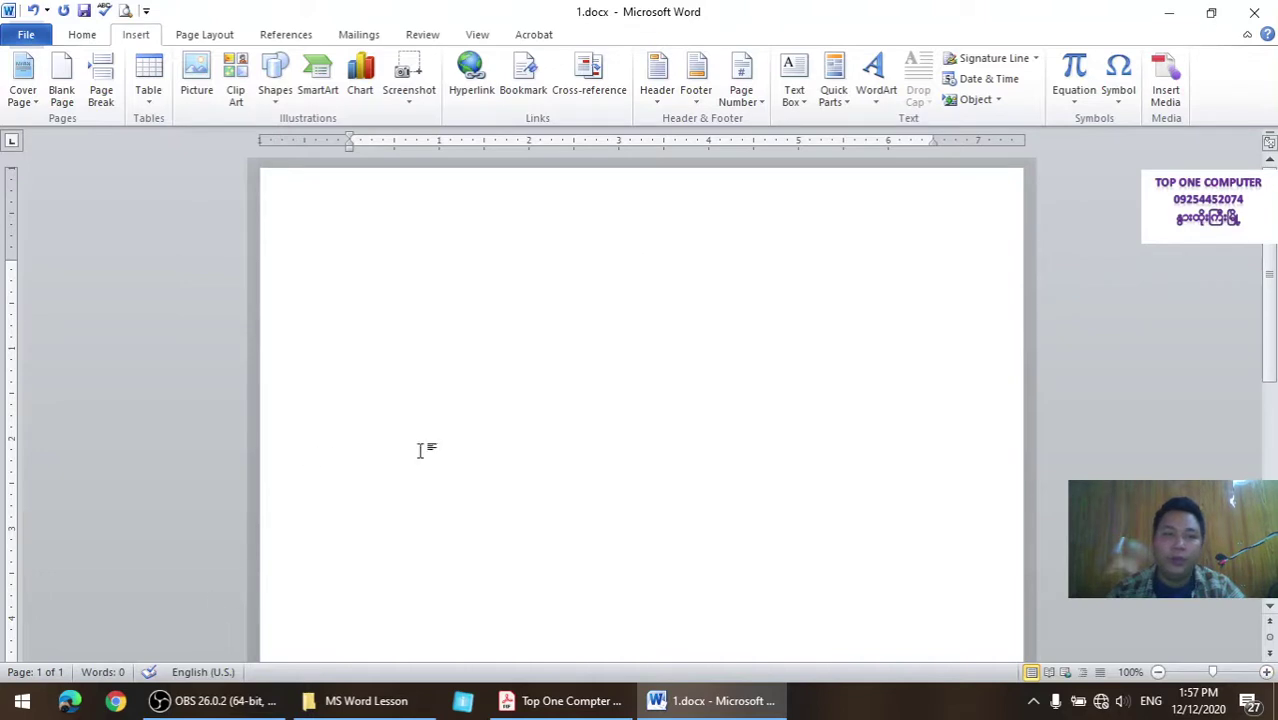
Step: Show the Home formatting commands, glance at the Basic Book PDF, then minimize it
left_click(84, 35)
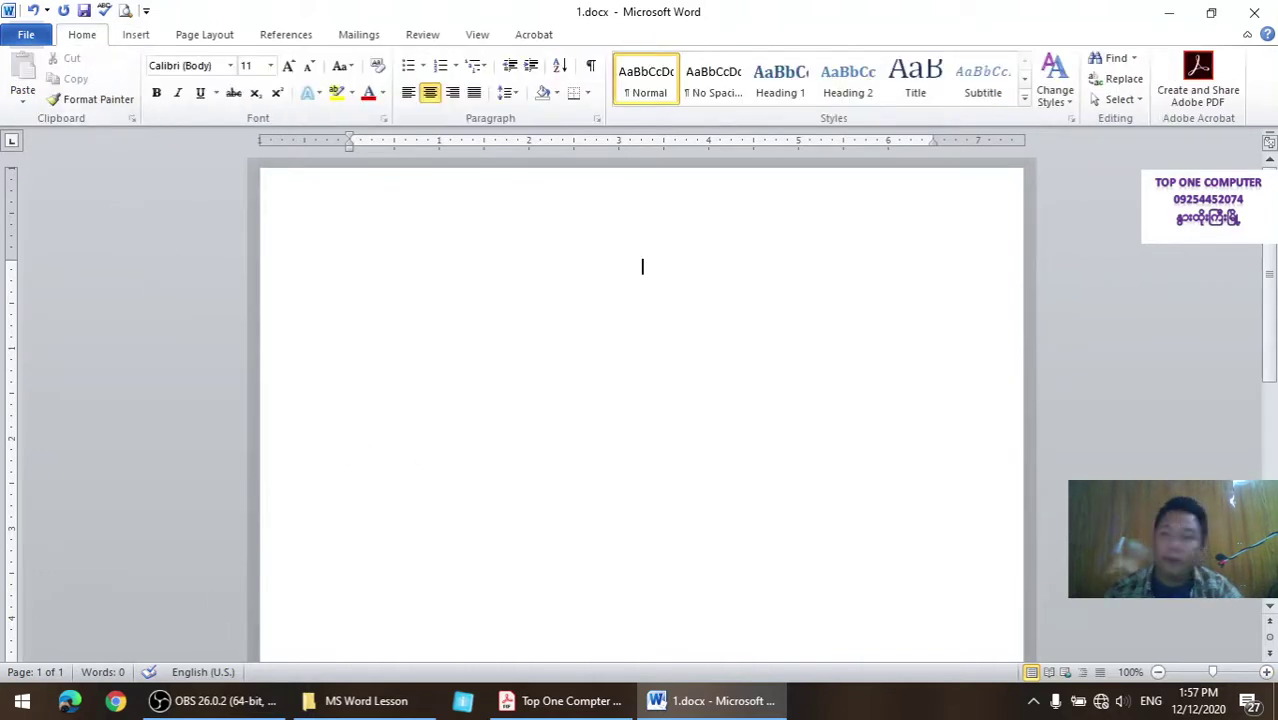
left_click(215, 701)
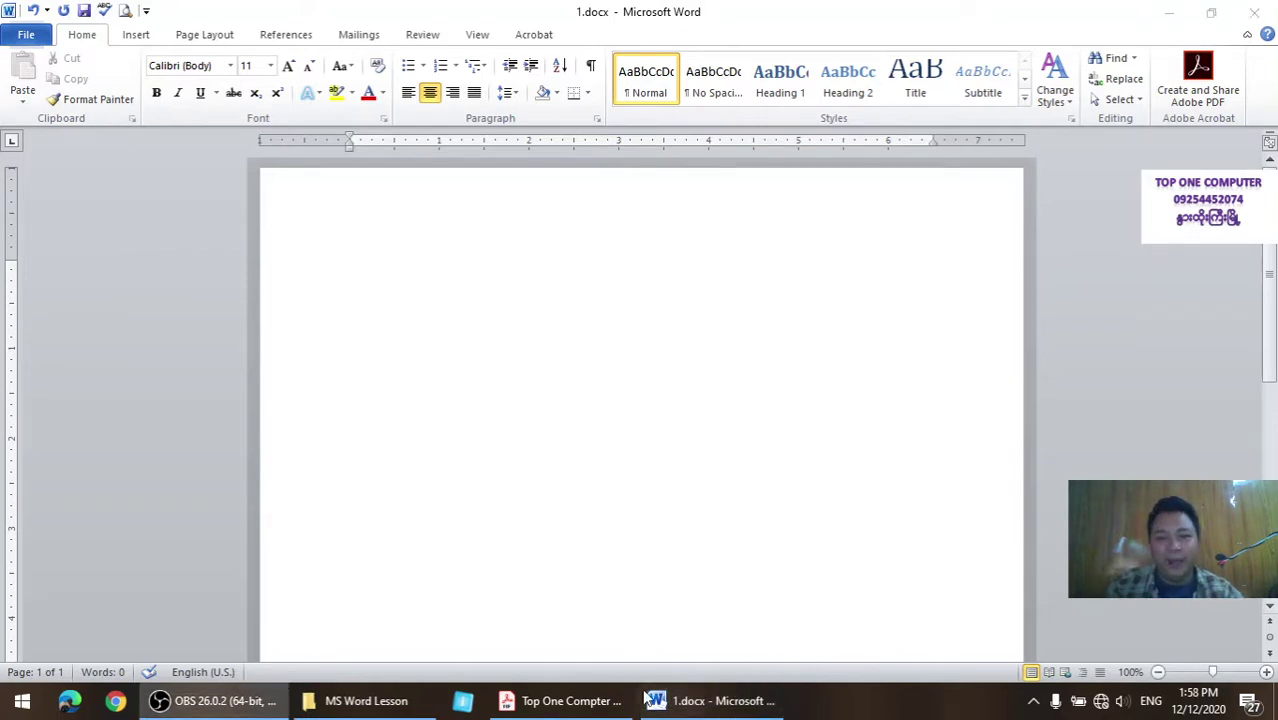
left_click(595, 701)
scroll(662, 603, "down", 4)
scroll(662, 603, "up", 3)
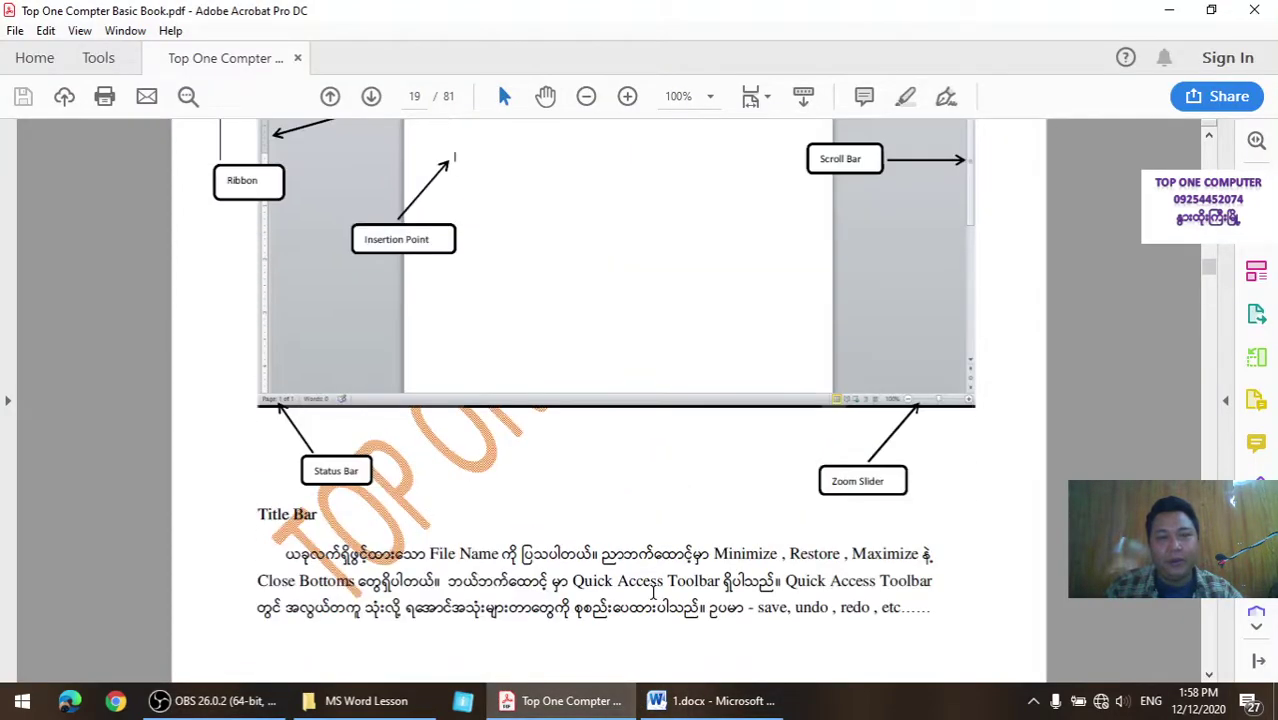
left_click(1163, 9)
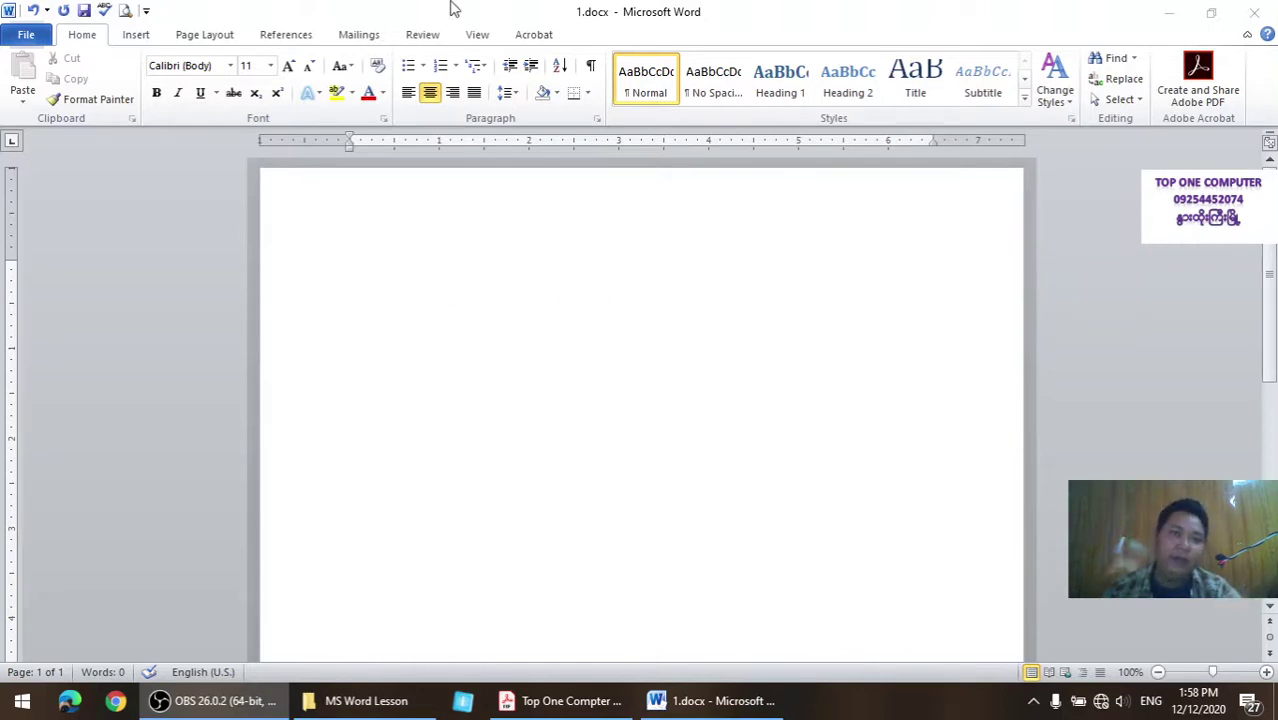
Step: Turn on View gridlines and left-align the empty first line at the grid's edge
key("alt+Tab")
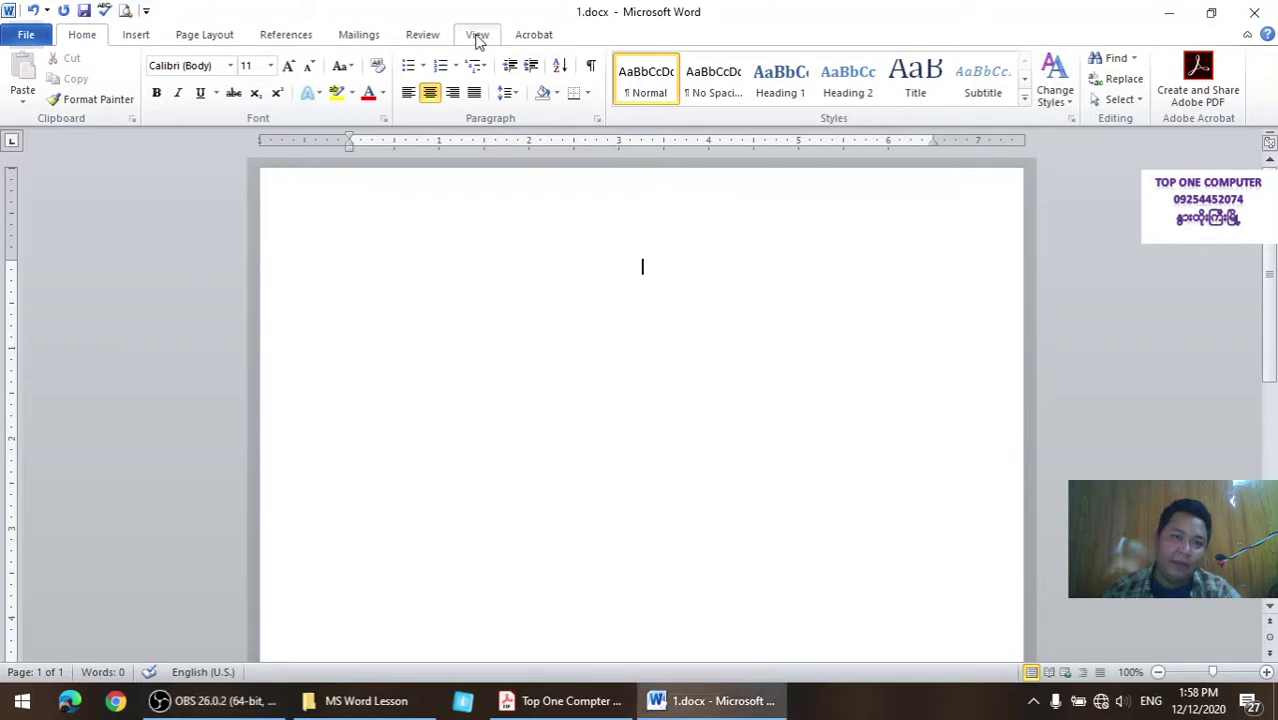
left_click(477, 36)
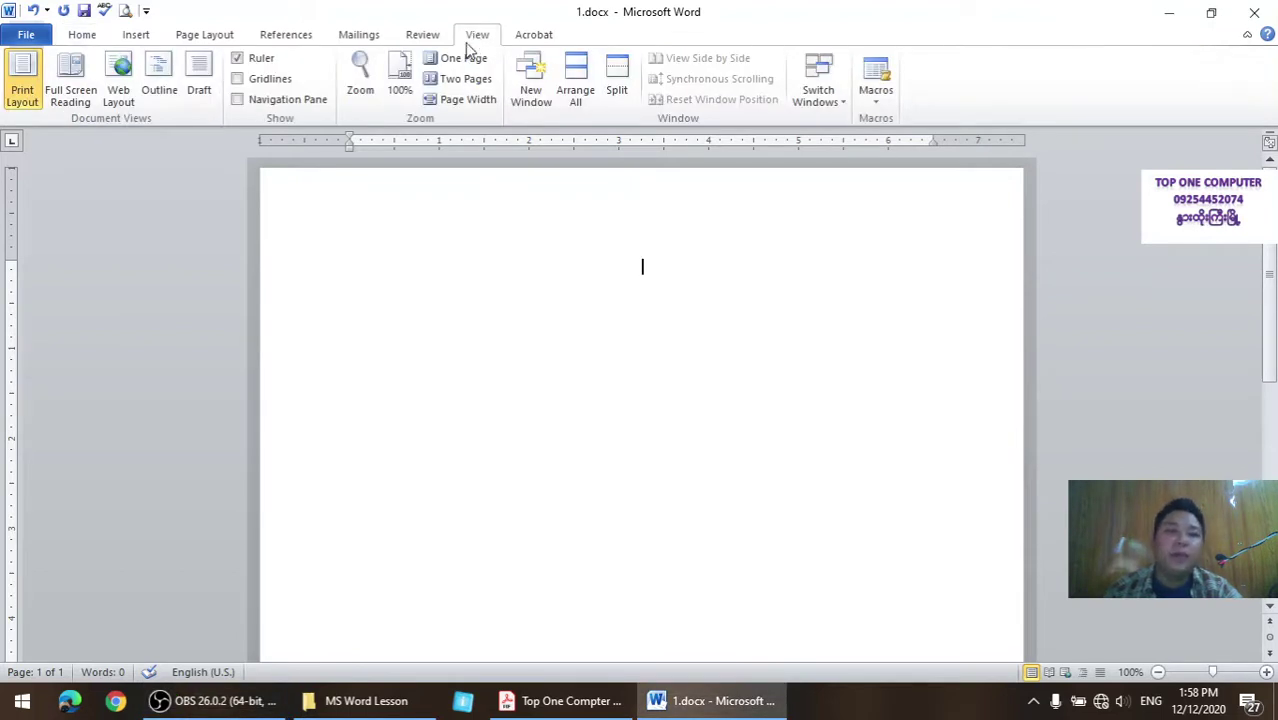
left_click(238, 80)
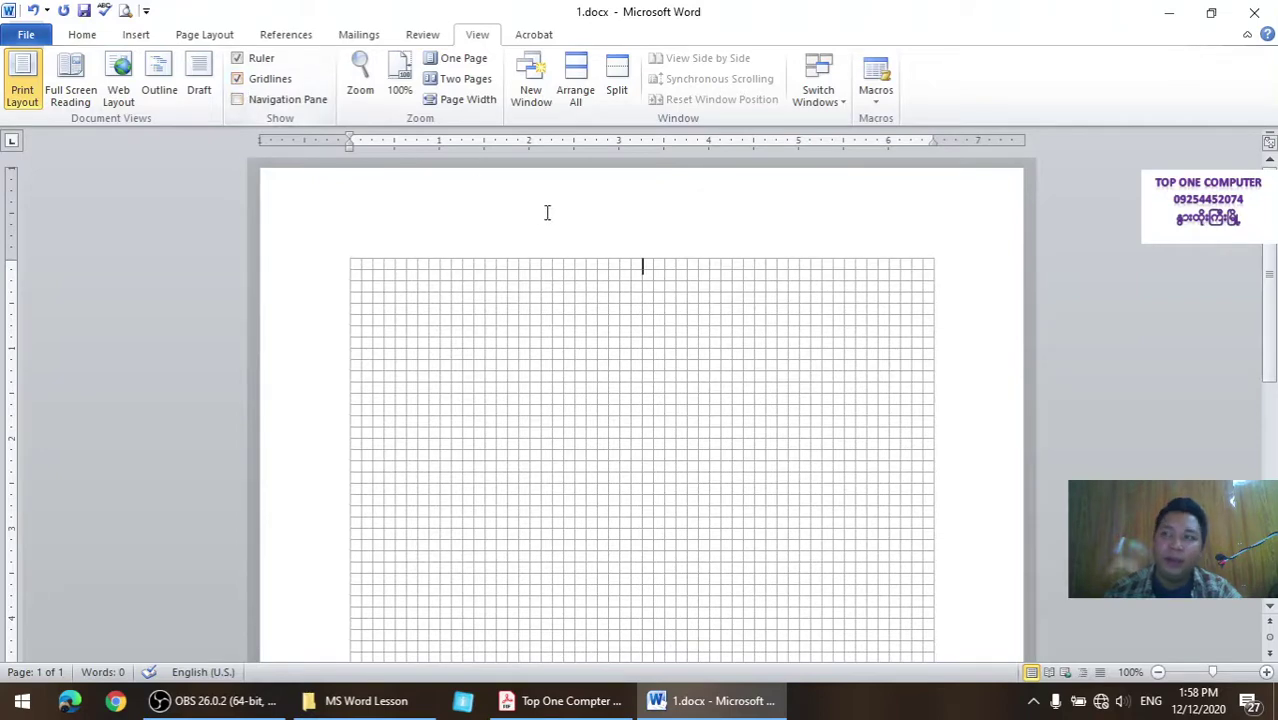
left_click(88, 36)
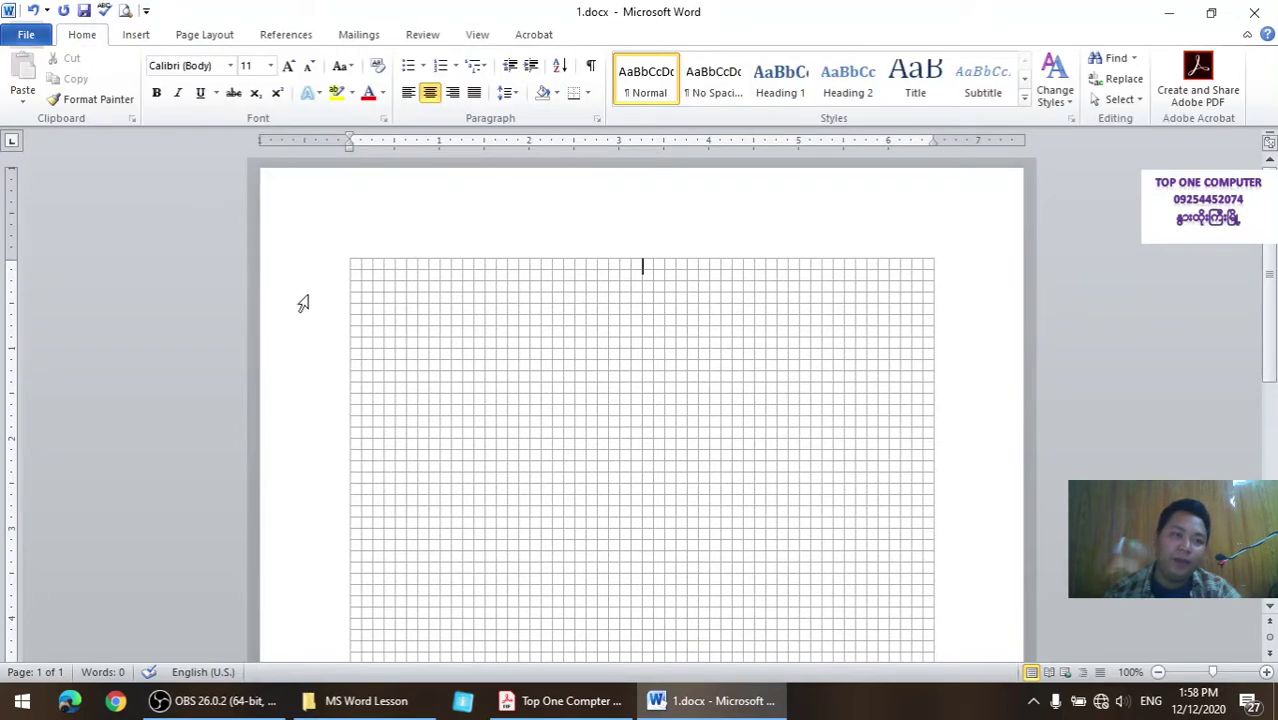
double_click(353, 262)
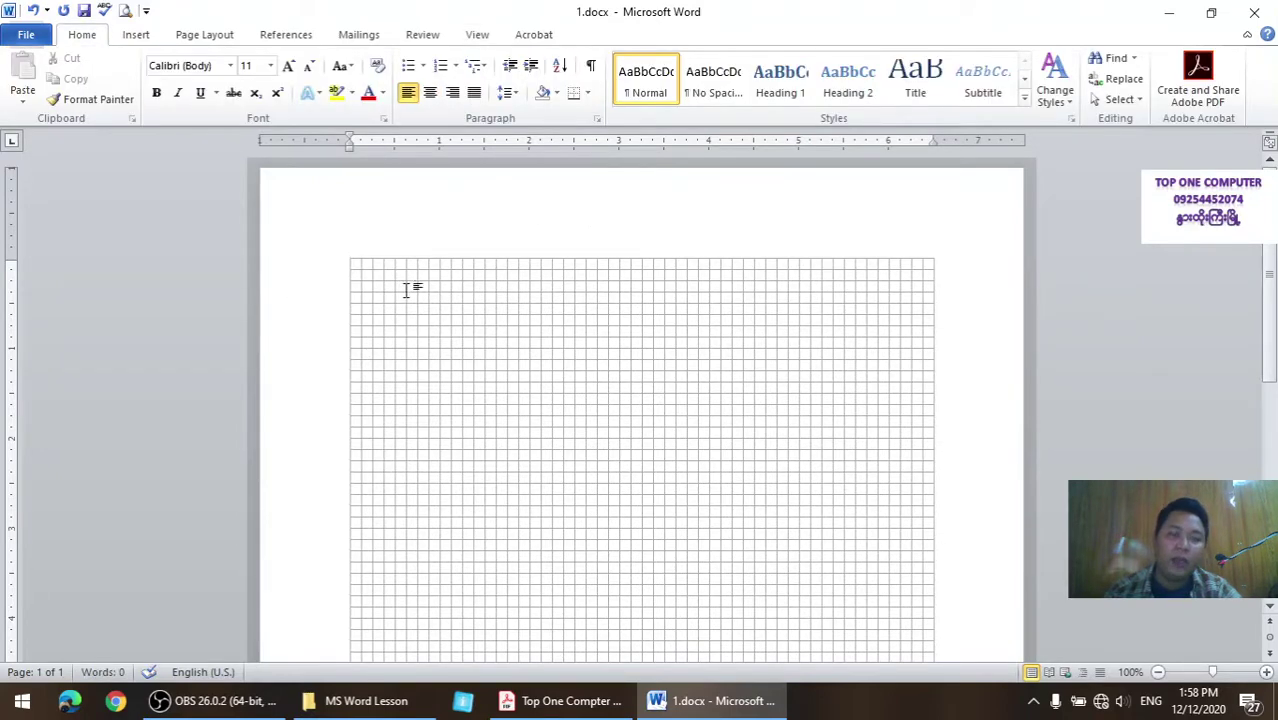
left_click(493, 37)
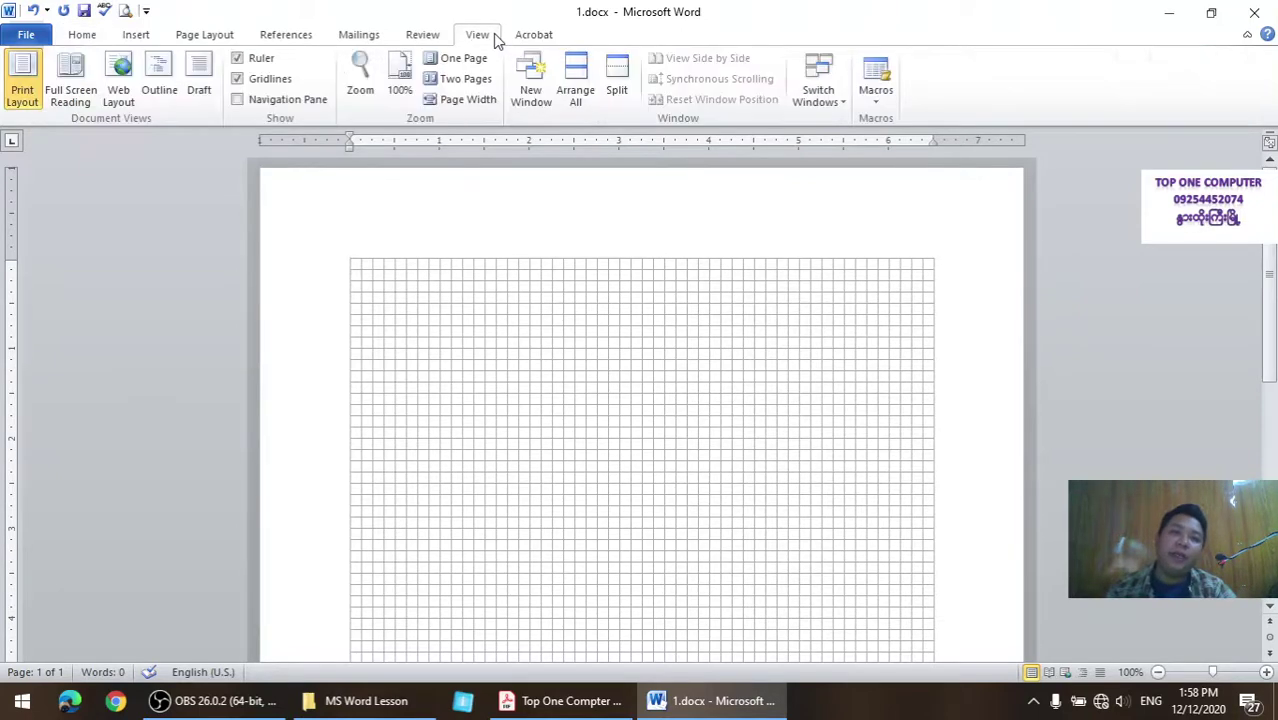
left_click(88, 36)
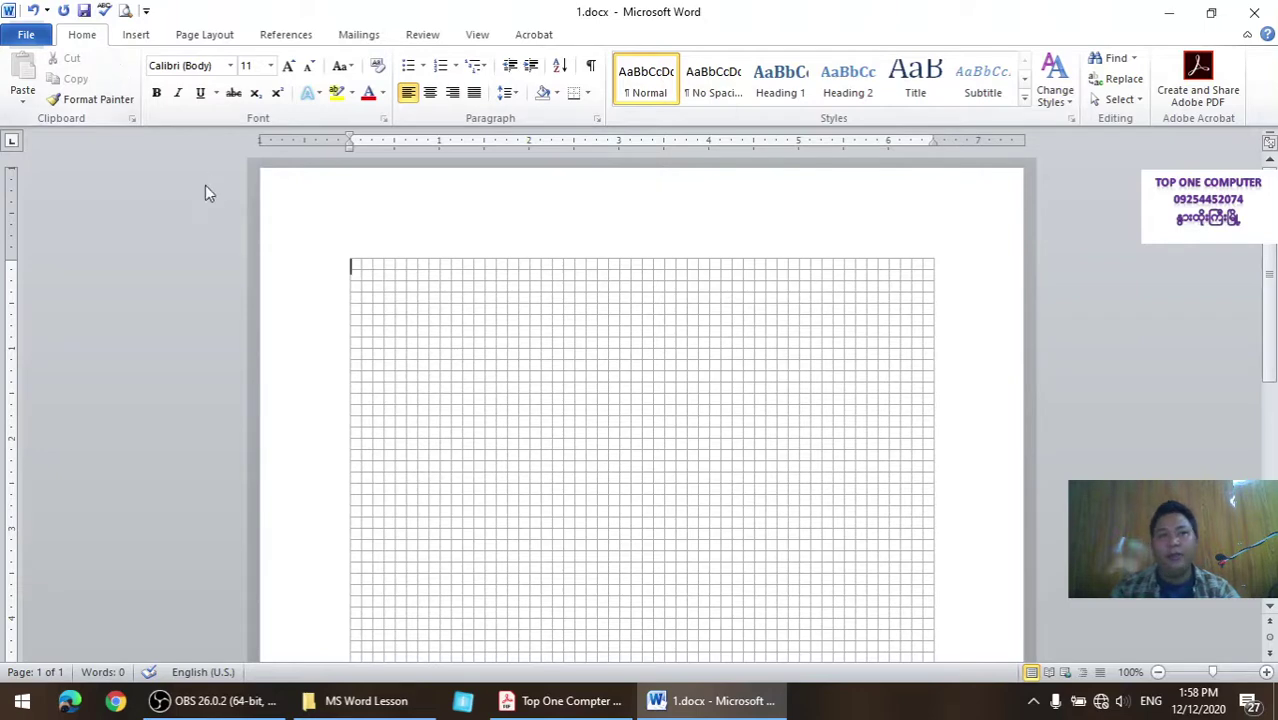
Step: Apply the Narrow preset with 0.5-inch margins from Page Layout > Margins
left_click(203, 36)
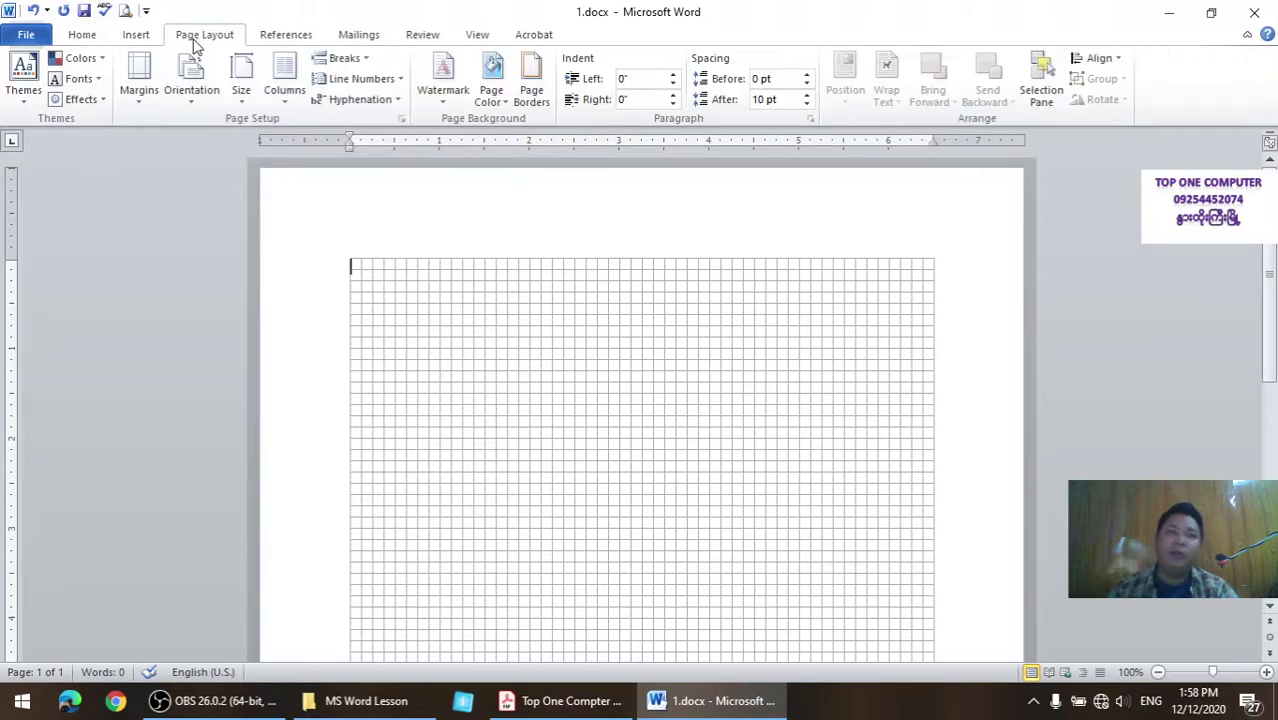
left_click(148, 101)
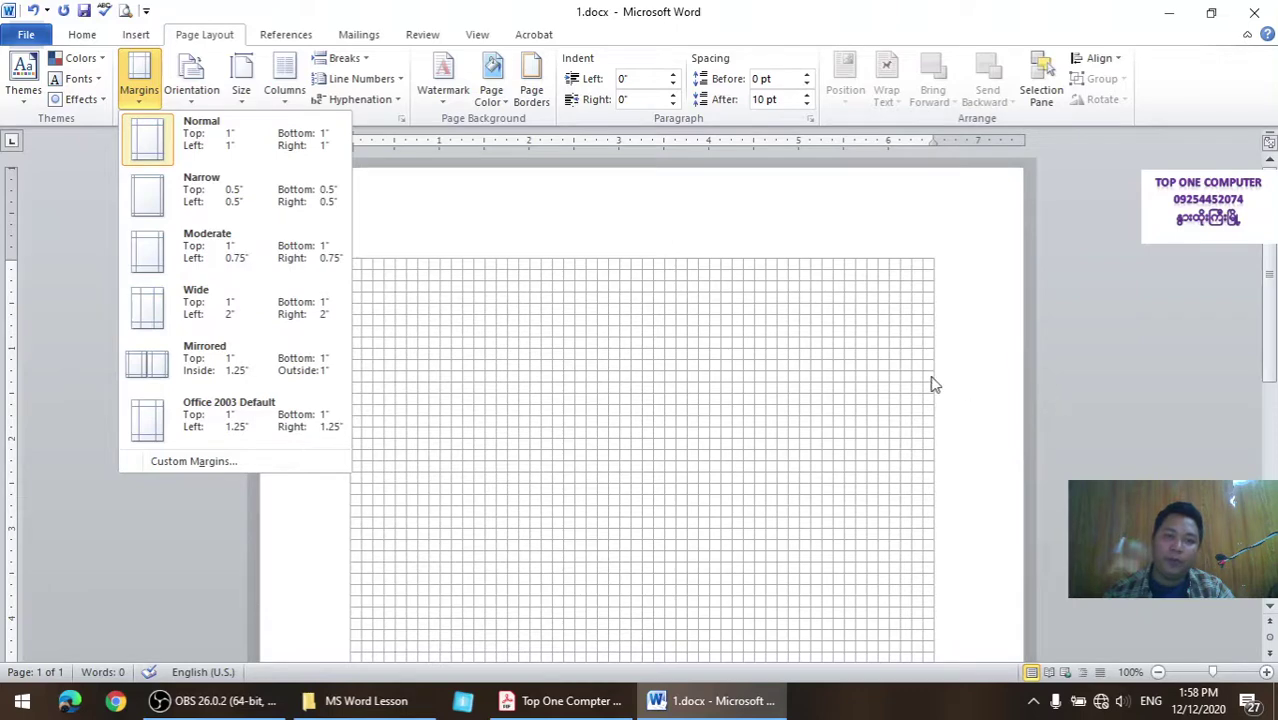
scroll(394, 528, "down", 3)
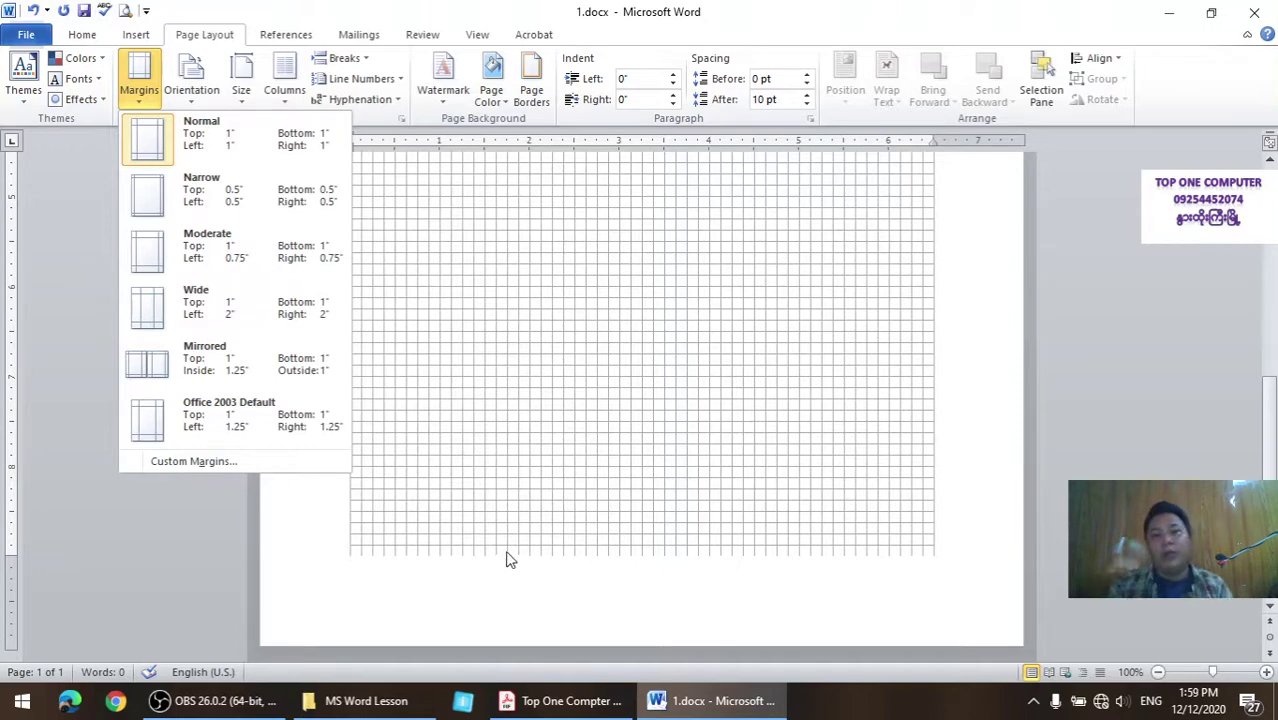
scroll(507, 558, "up", 3)
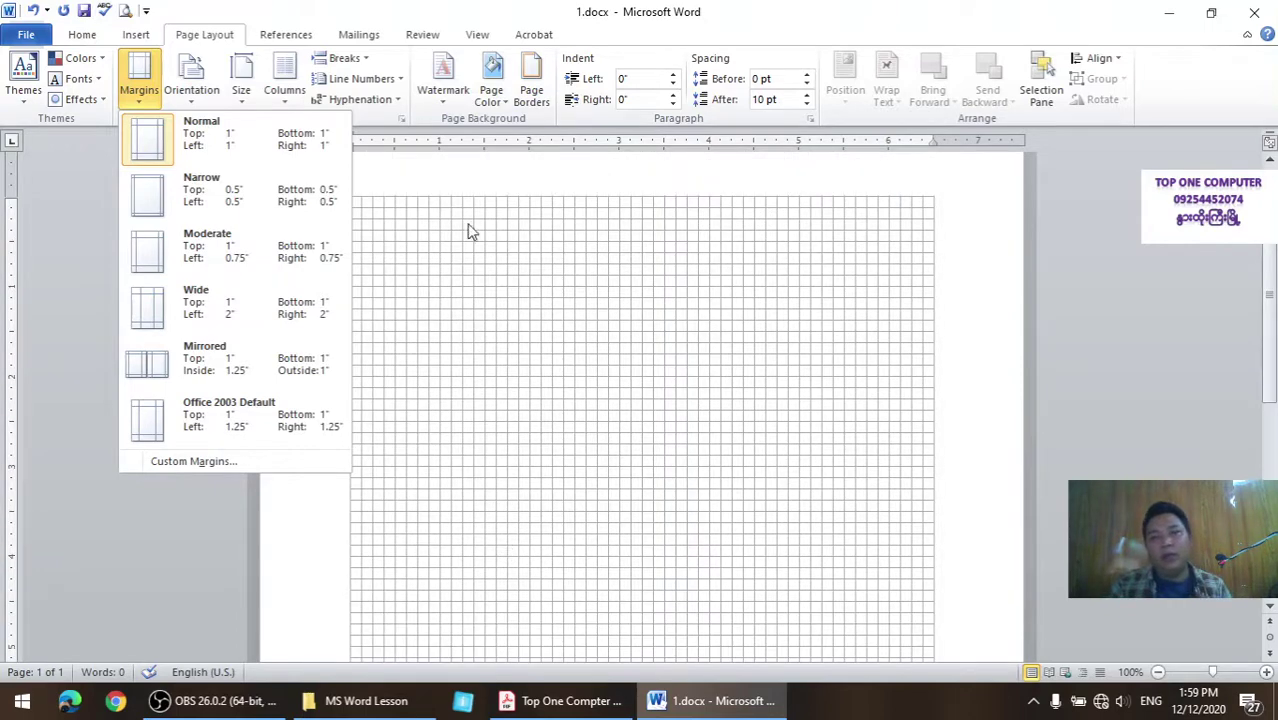
left_click(547, 322)
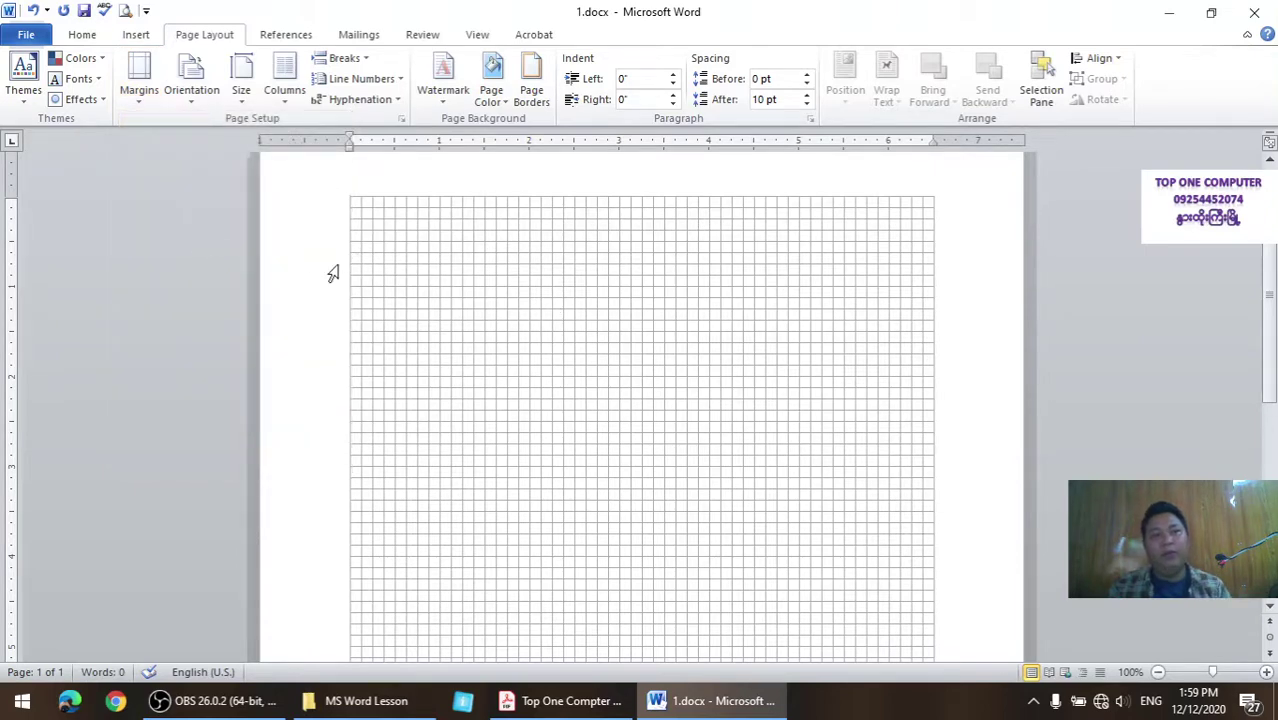
left_click(152, 93)
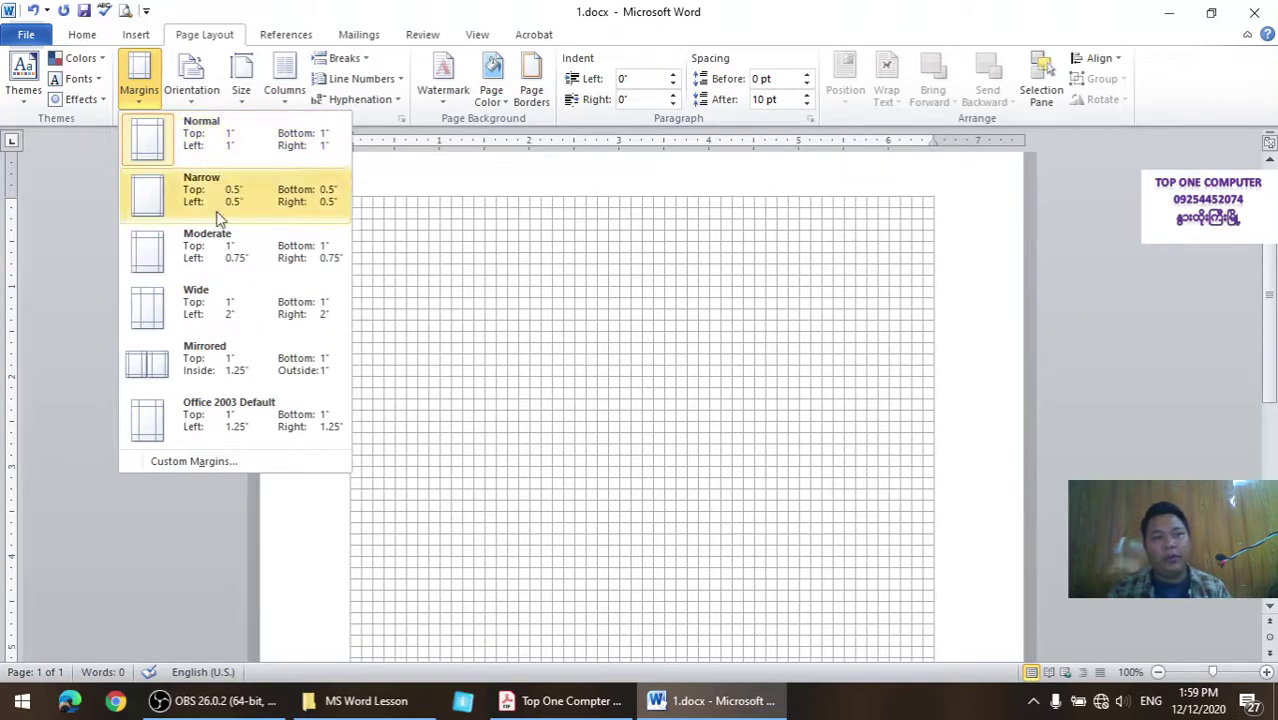
key("Escape")
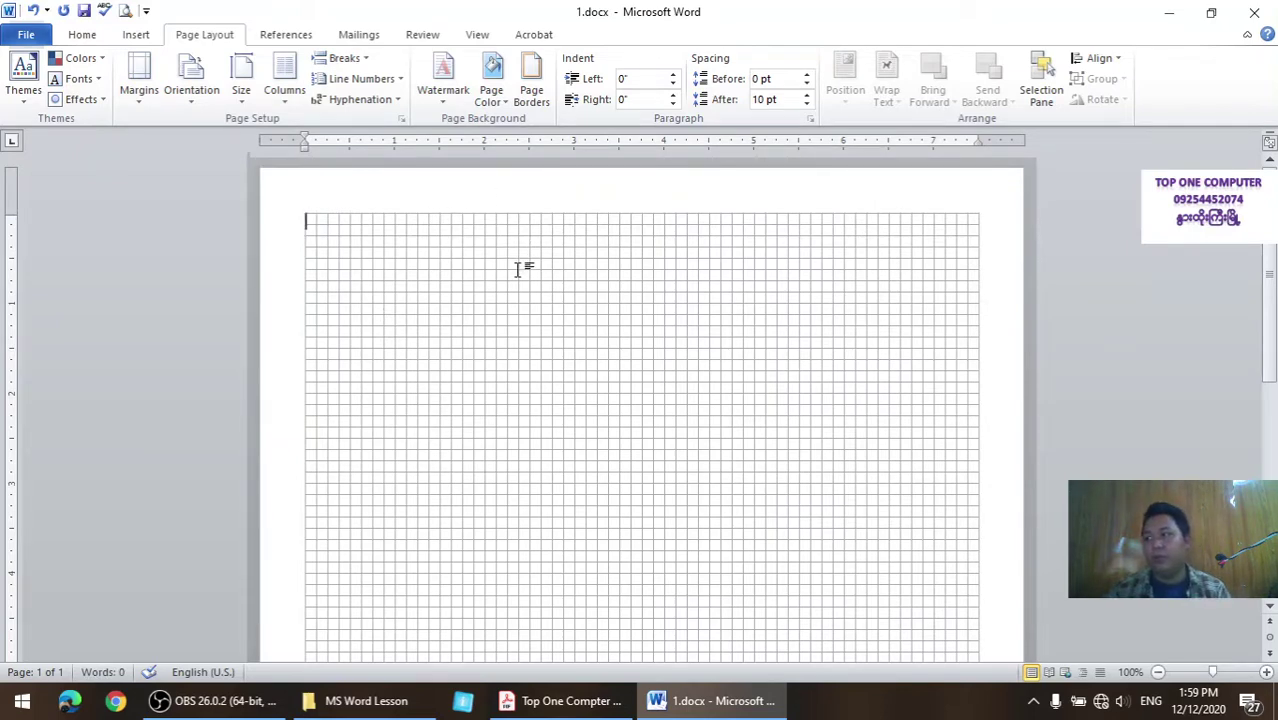
Step: In Custom Margins, raise Top and Left margins to 1 inch and apply
left_click(139, 85)
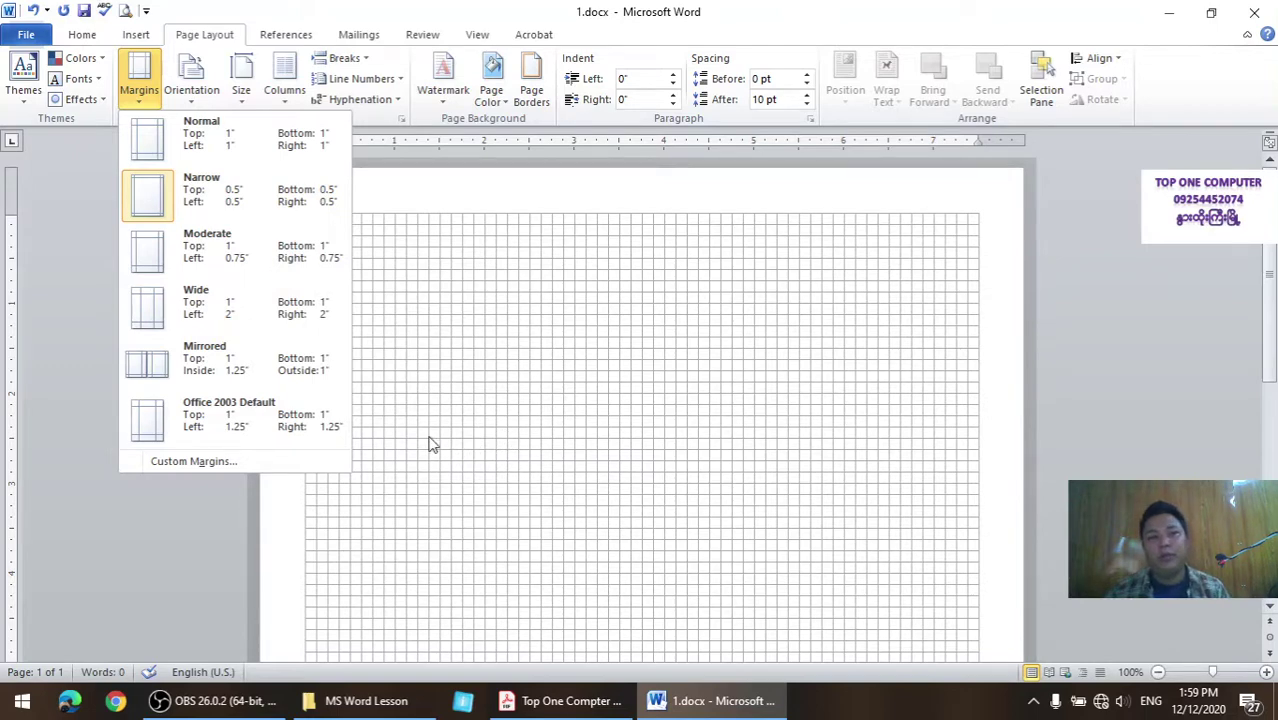
left_click(221, 461)
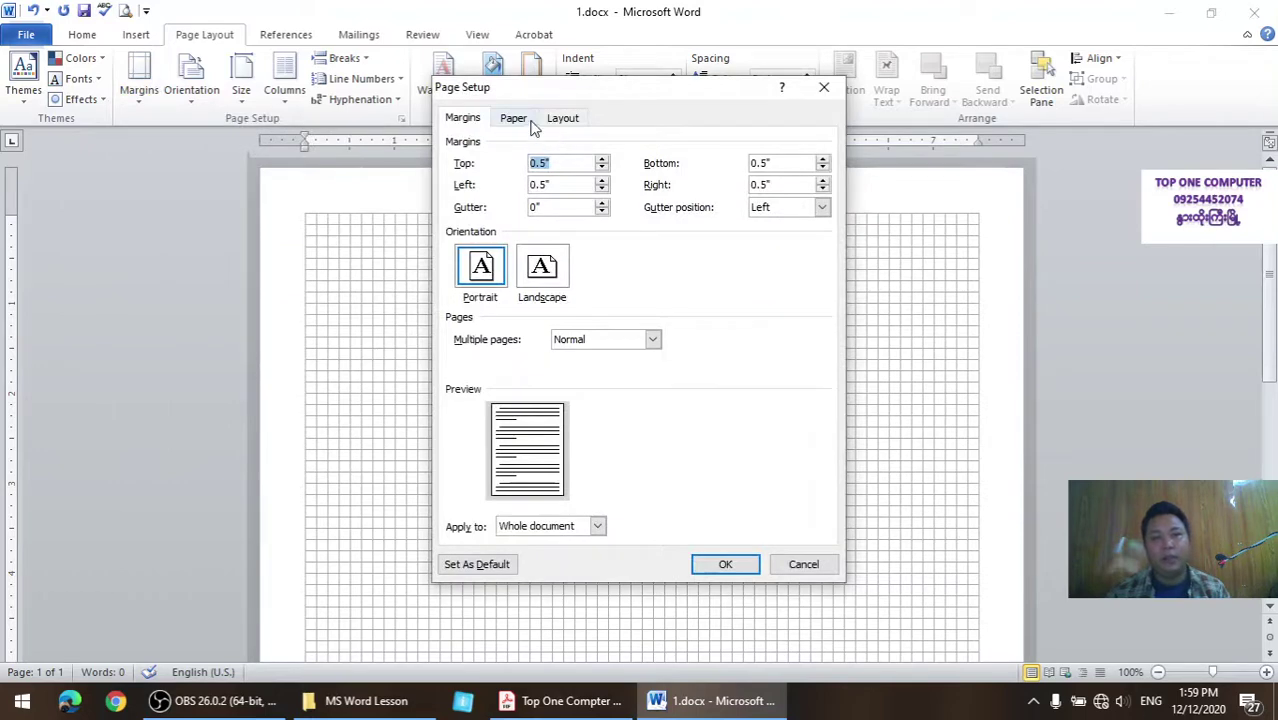
left_click(603, 159)
left_click(603, 159)
left_click(602, 159)
left_click(602, 159)
left_click(602, 159)
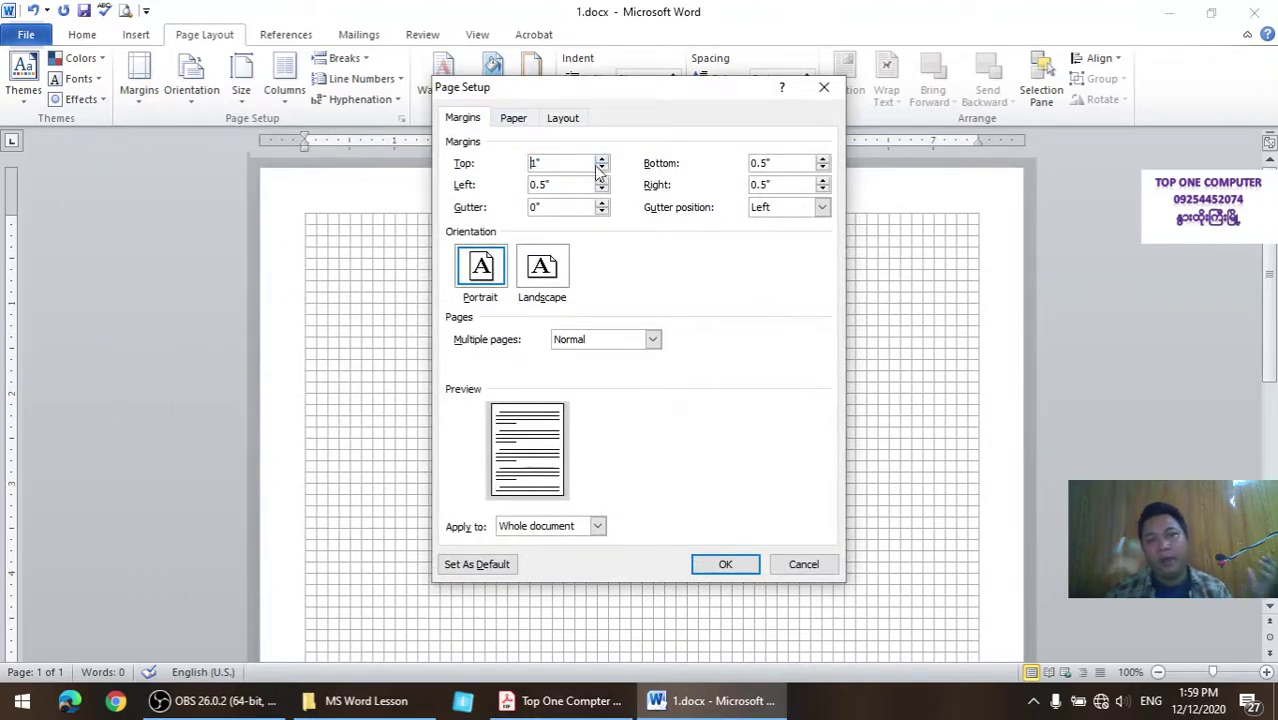
left_click(603, 181)
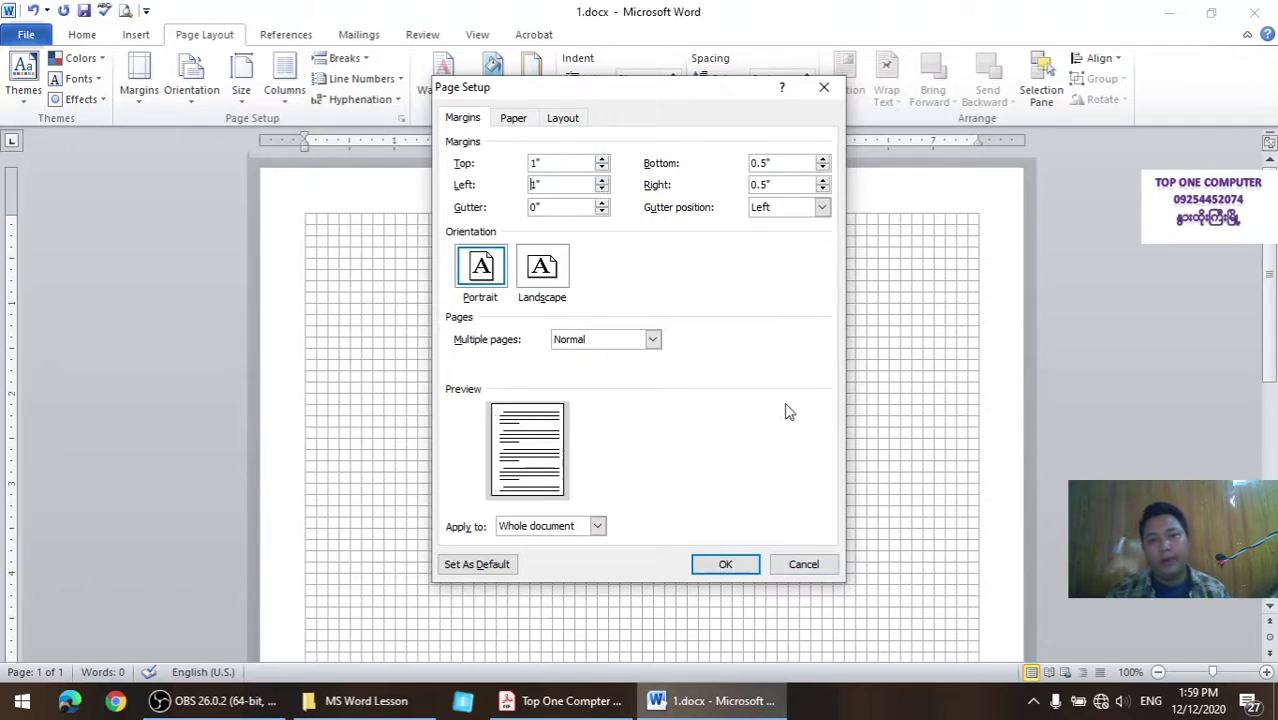
left_click(726, 564)
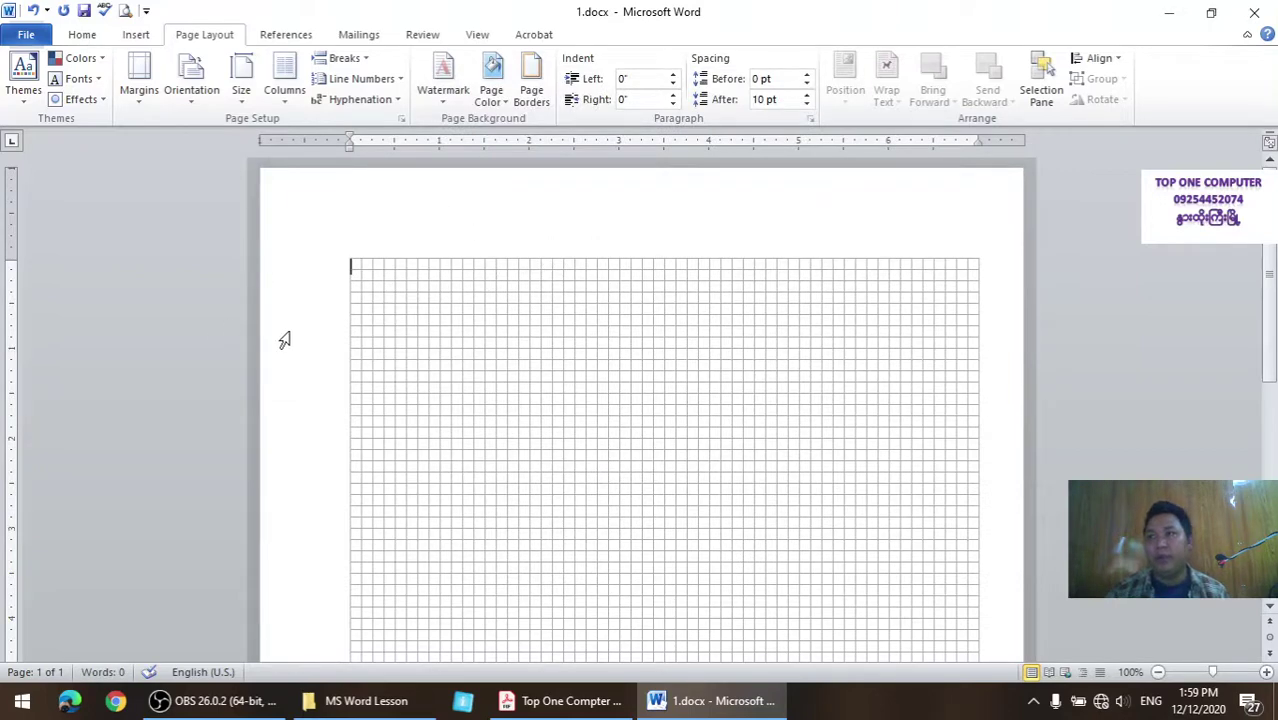
Step: Switch the page to landscape and back to portrait, then open the paper Size list
left_click(222, 104)
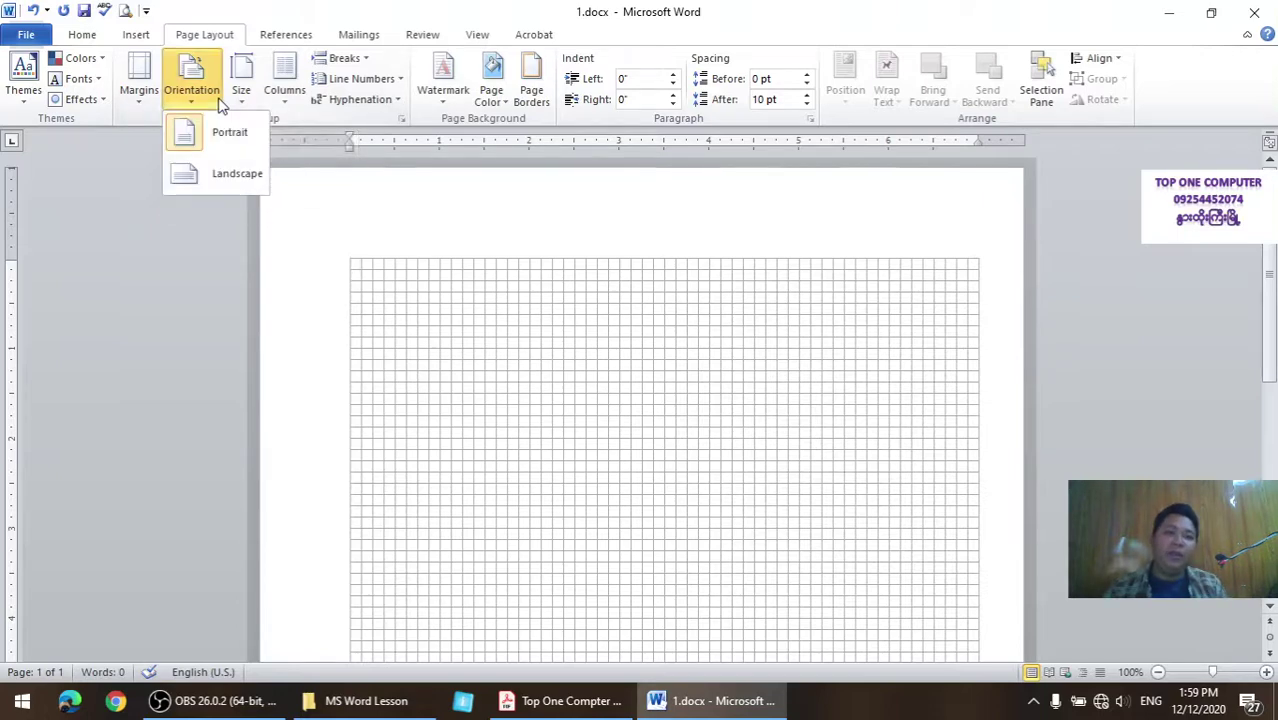
left_click(226, 176)
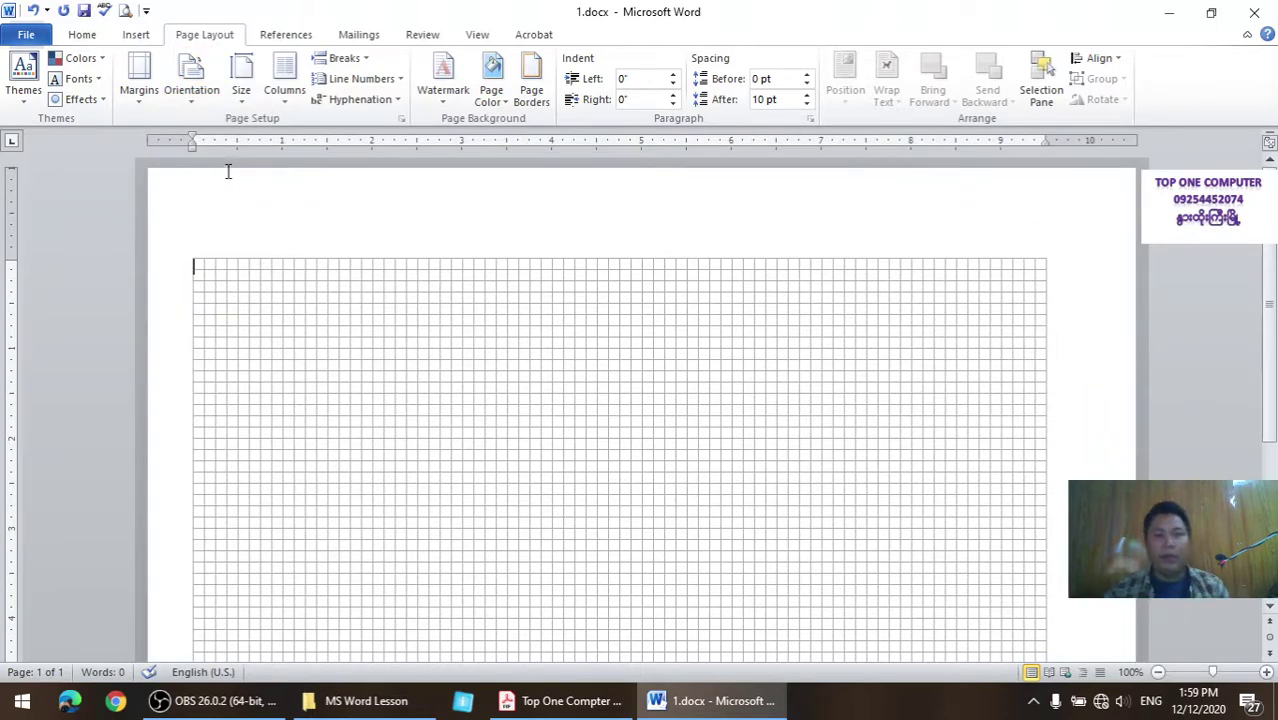
left_click(200, 90)
left_click(233, 133)
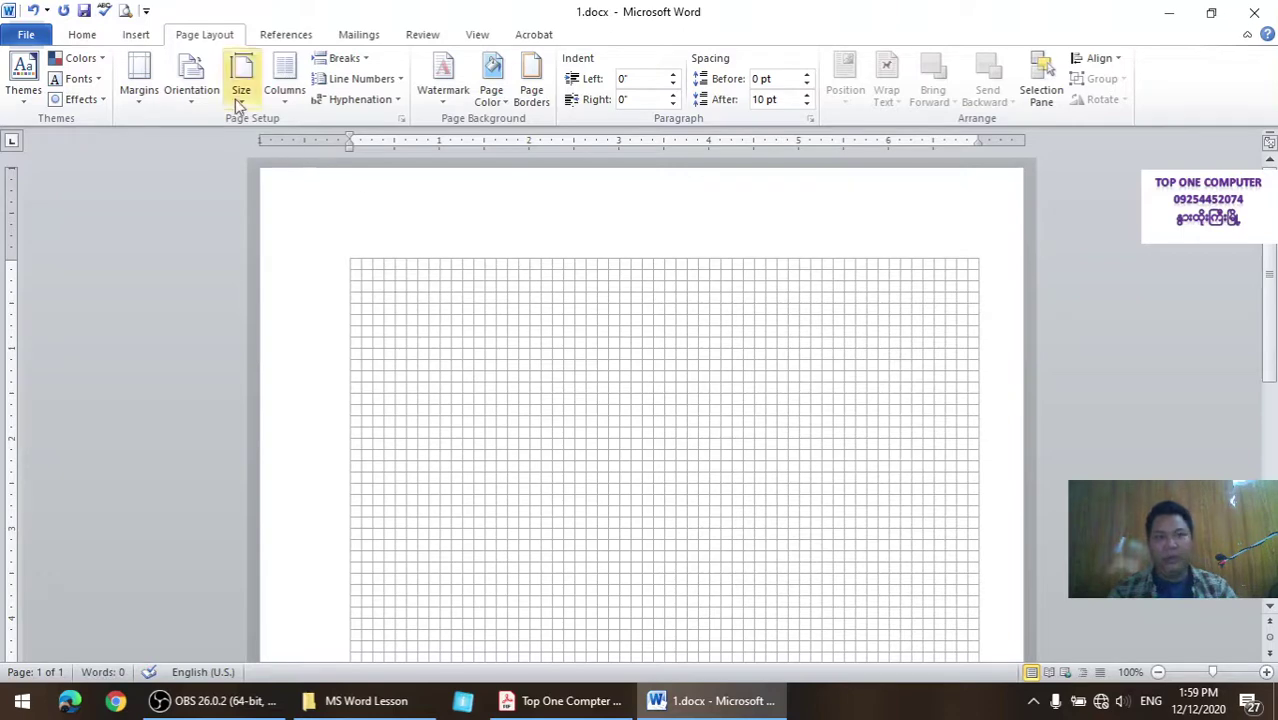
left_click(239, 93)
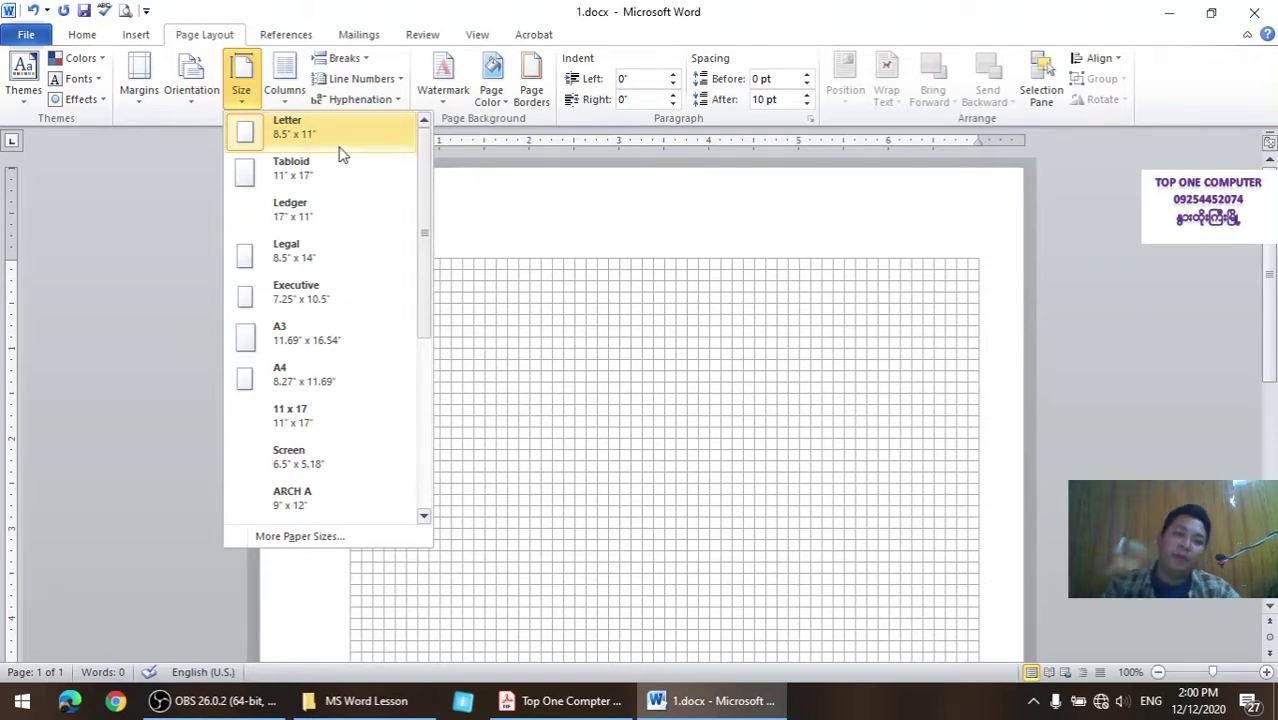
Step: Change the paper size to A4 (8.27" x 11.69") from the Size list
left_click(796, 210)
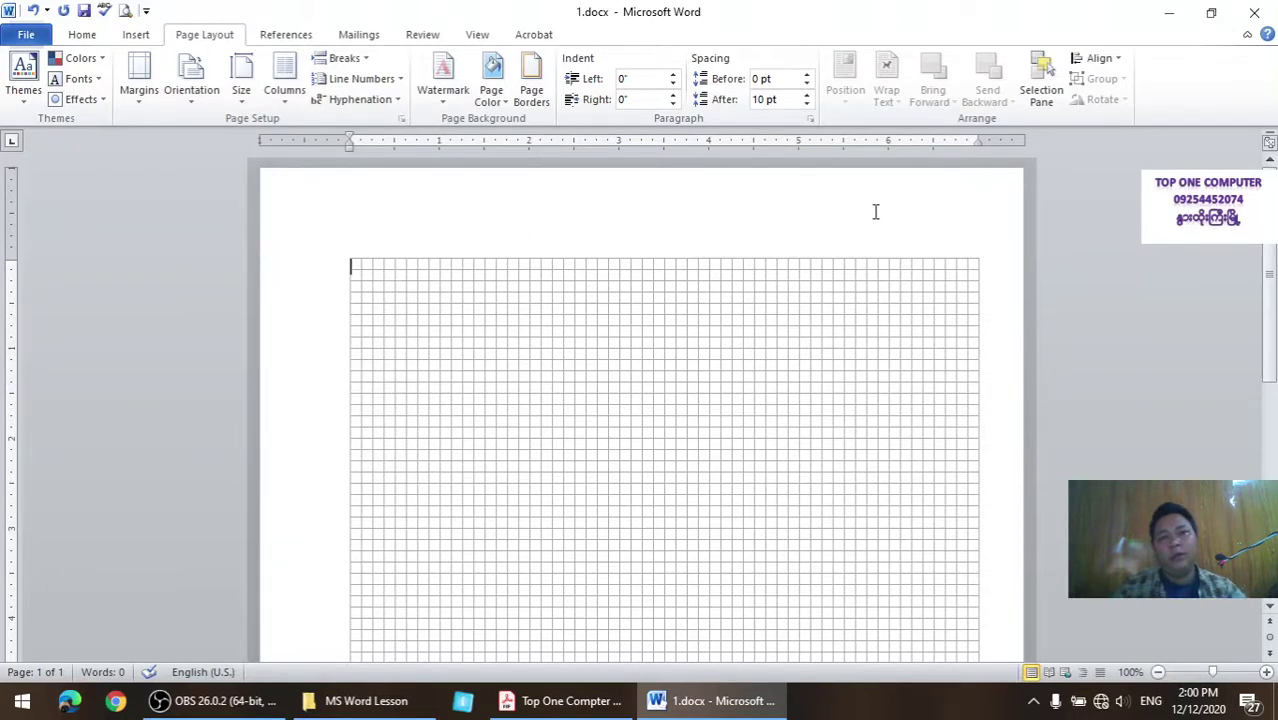
left_click(241, 88)
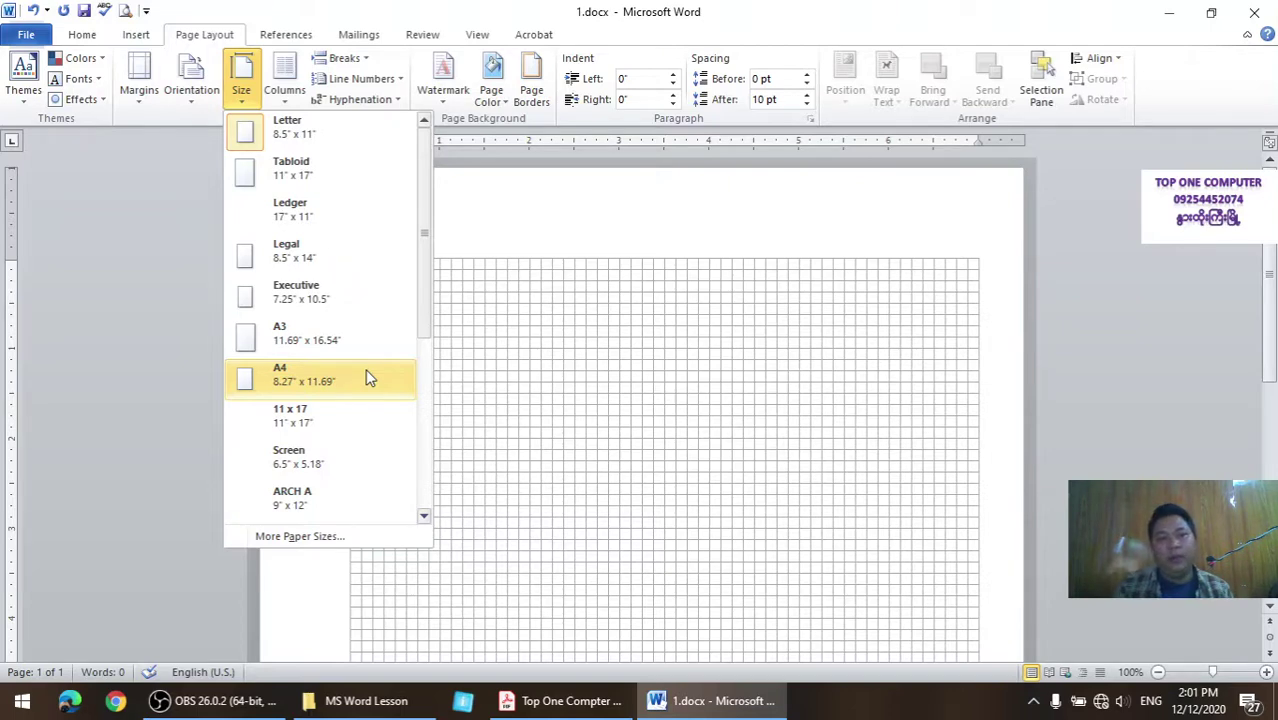
scroll(371, 346, "down", 3)
scroll(371, 346, "up", 3)
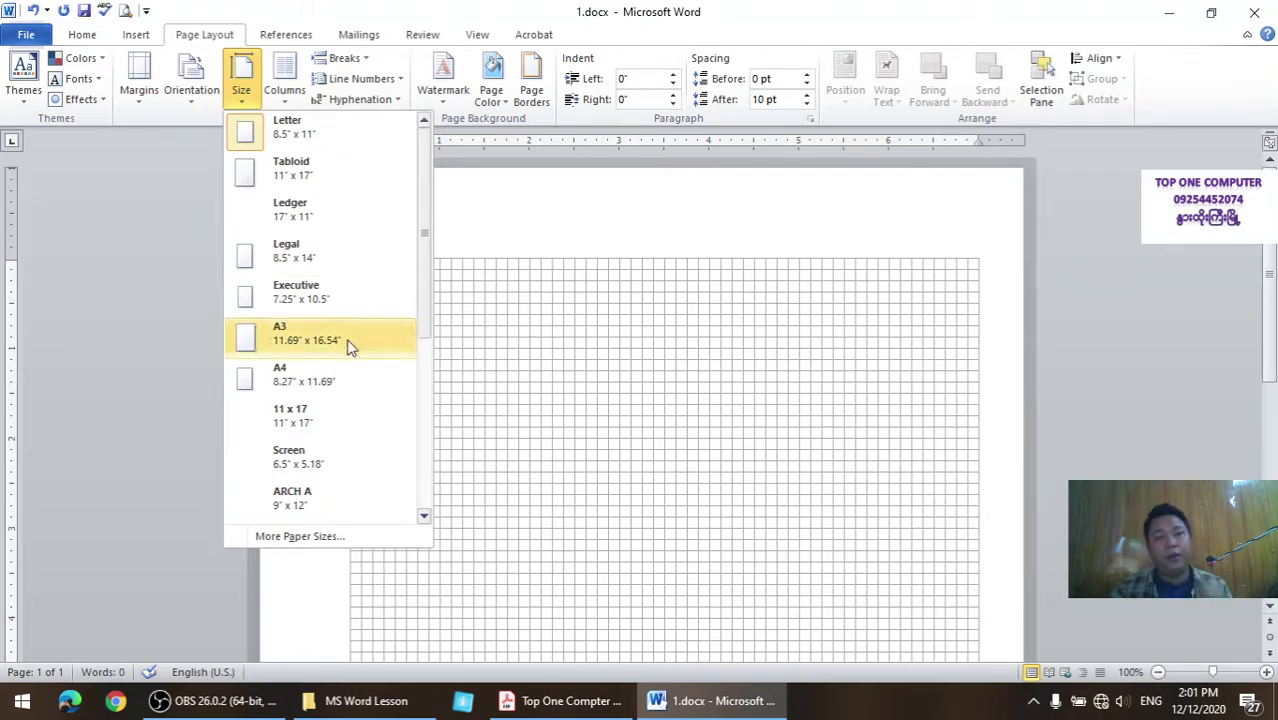
left_click(328, 375)
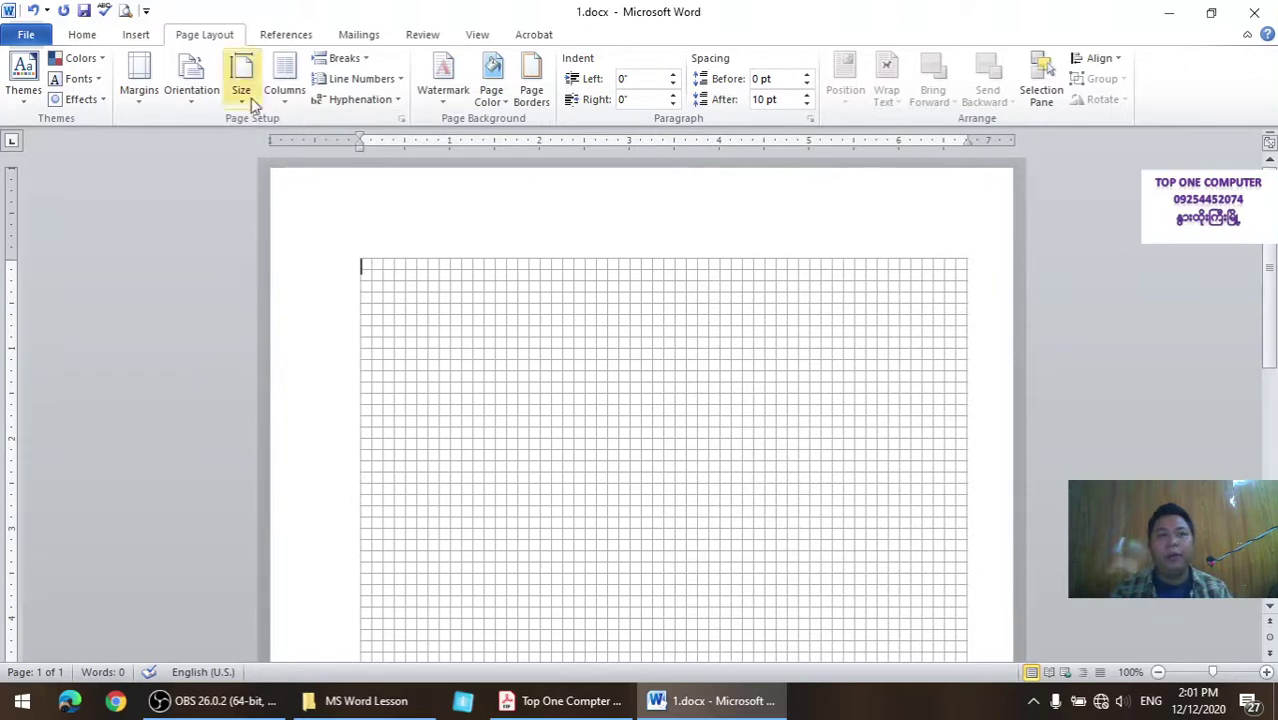
left_click(284, 88)
left_click(322, 176)
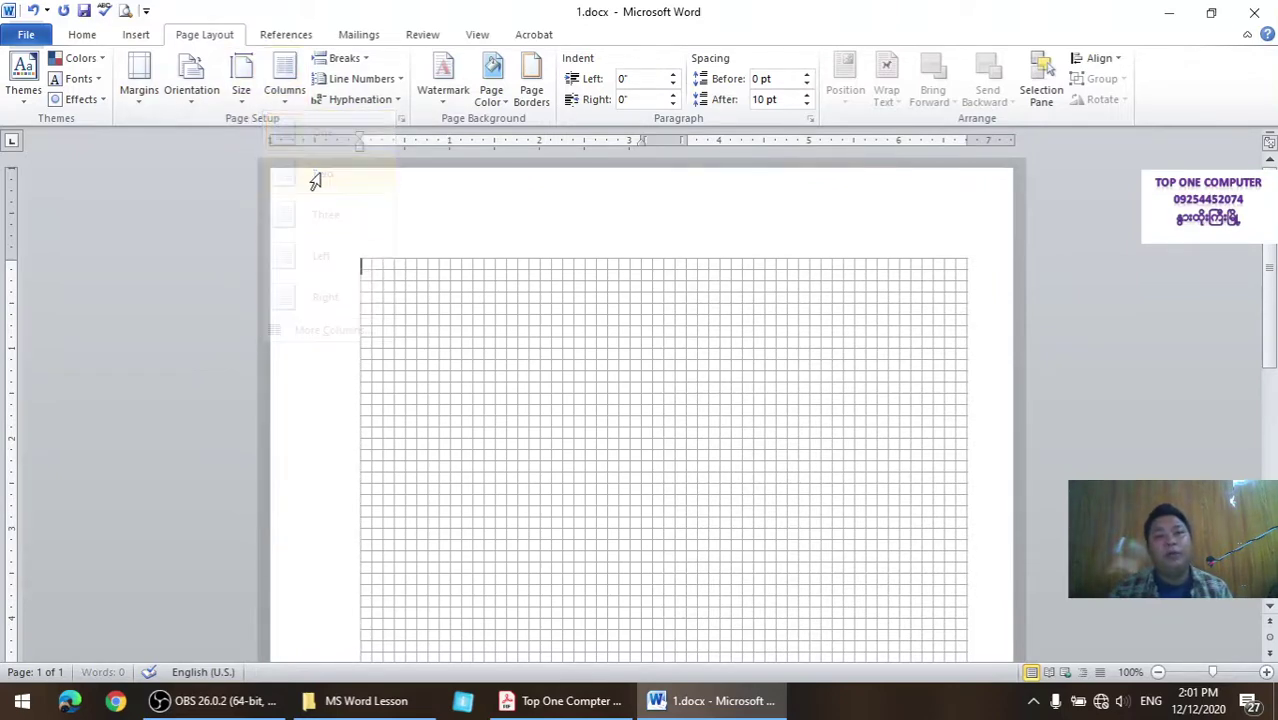
left_click(284, 80)
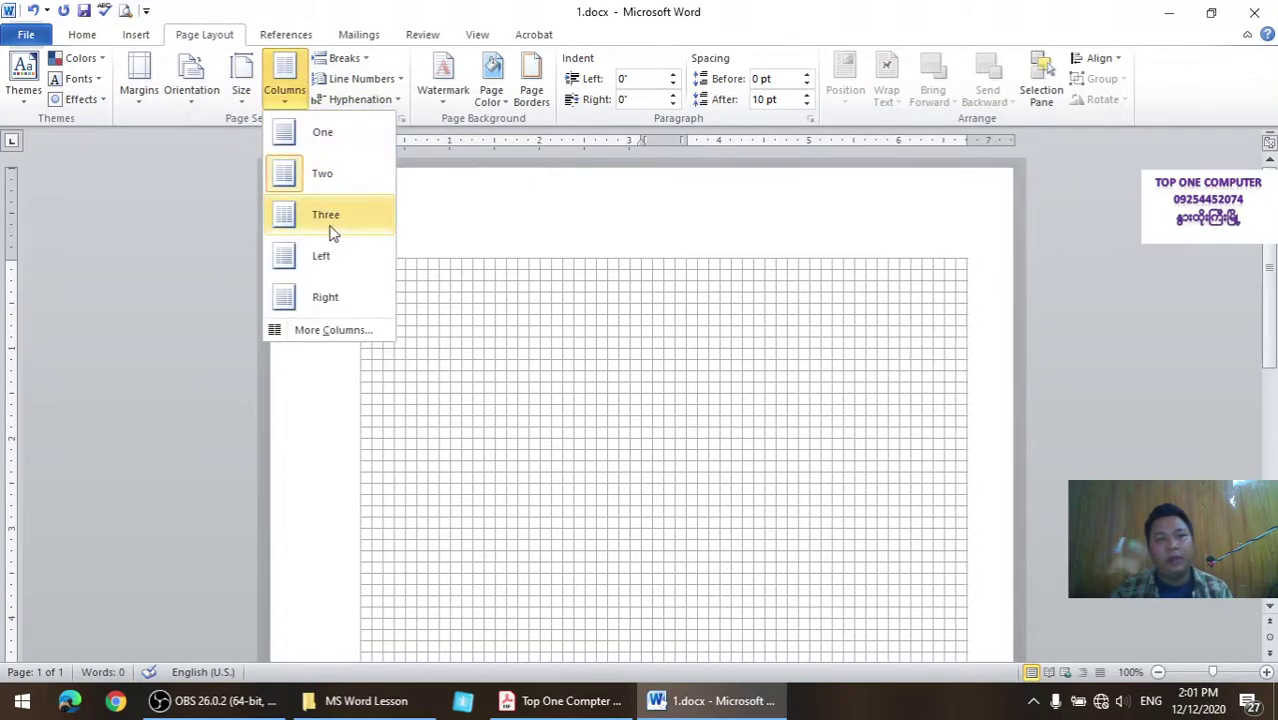
left_click(333, 228)
left_click(285, 88)
left_click(297, 136)
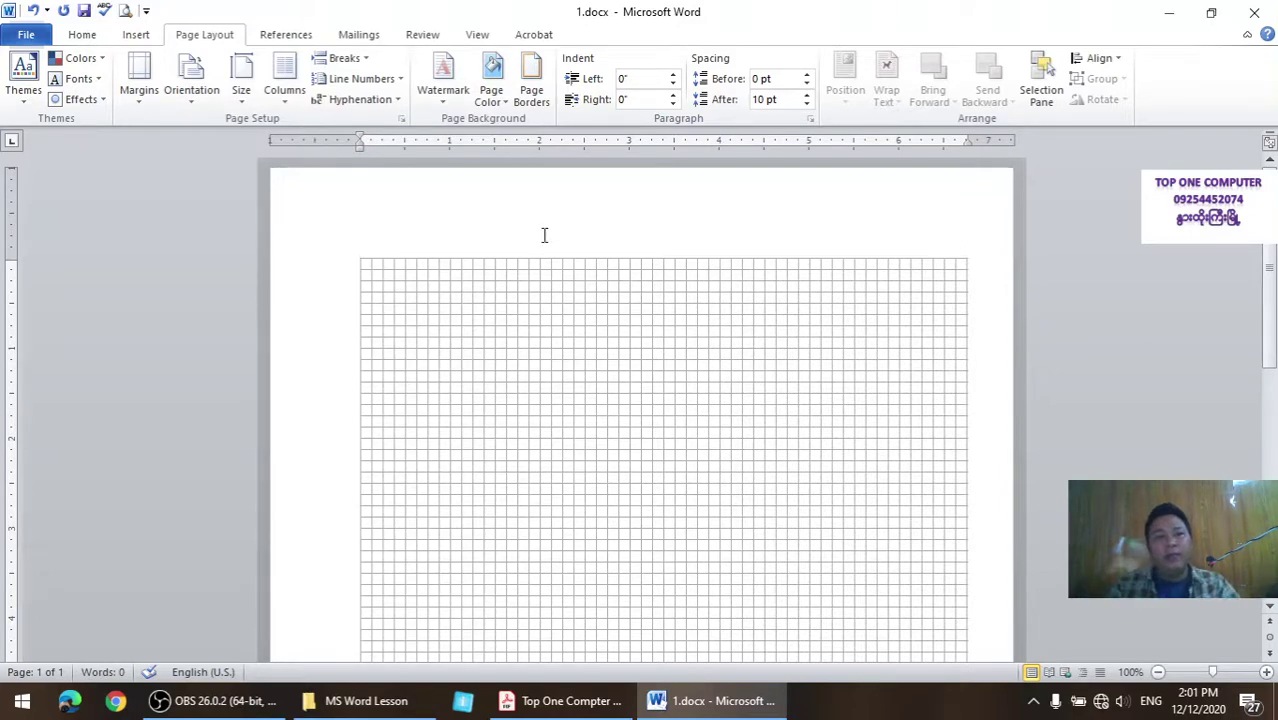
Step: On the Home tab, choose the Pyidaungsu font and enter font size 13
left_click(80, 36)
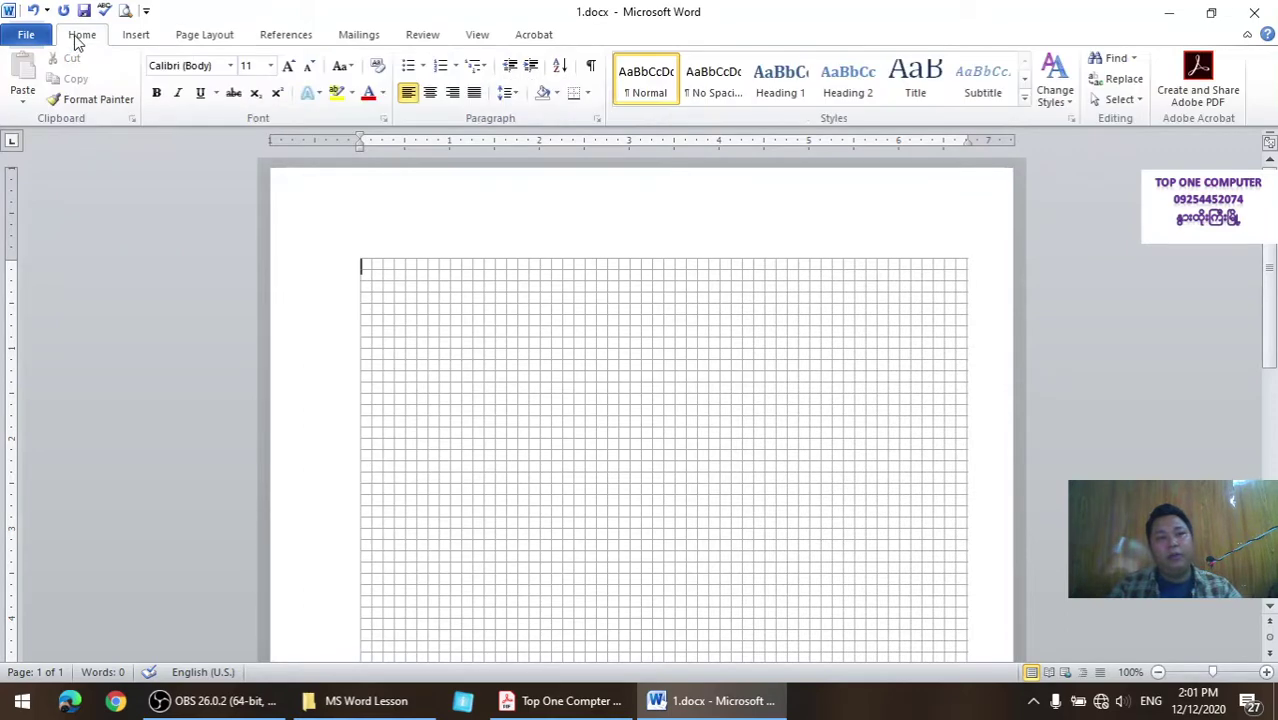
left_click(231, 70)
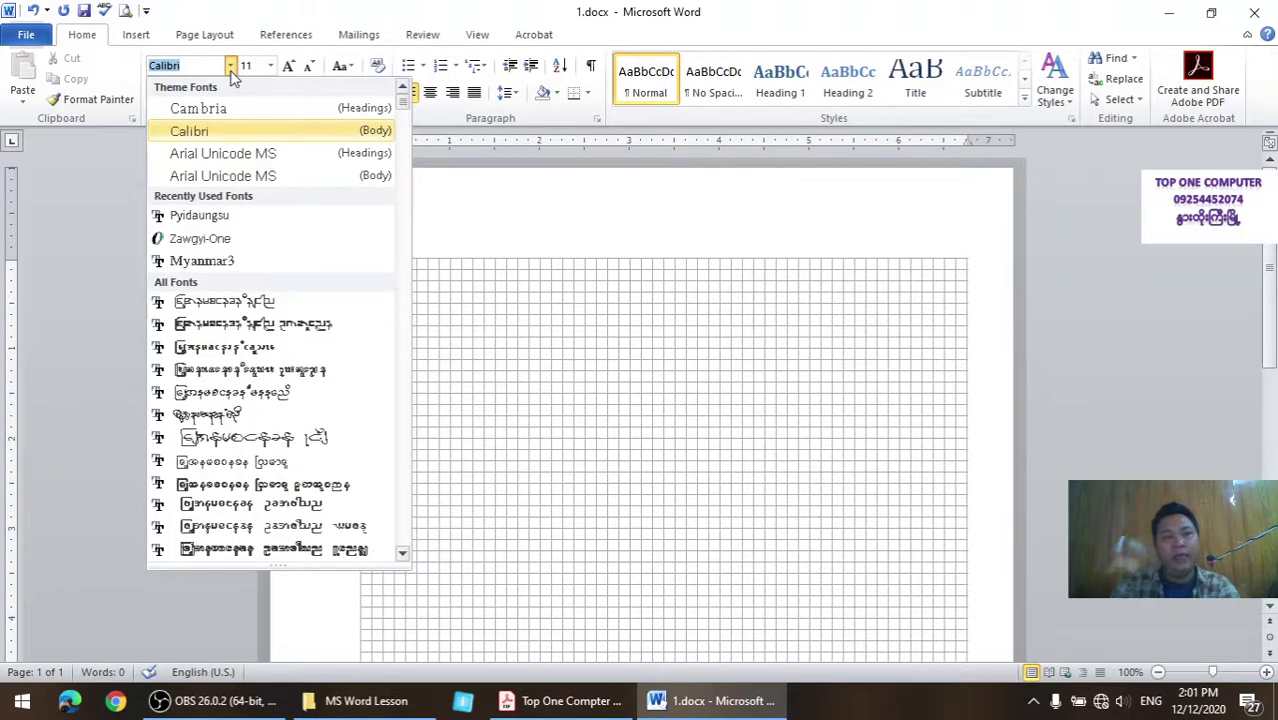
left_click(265, 222)
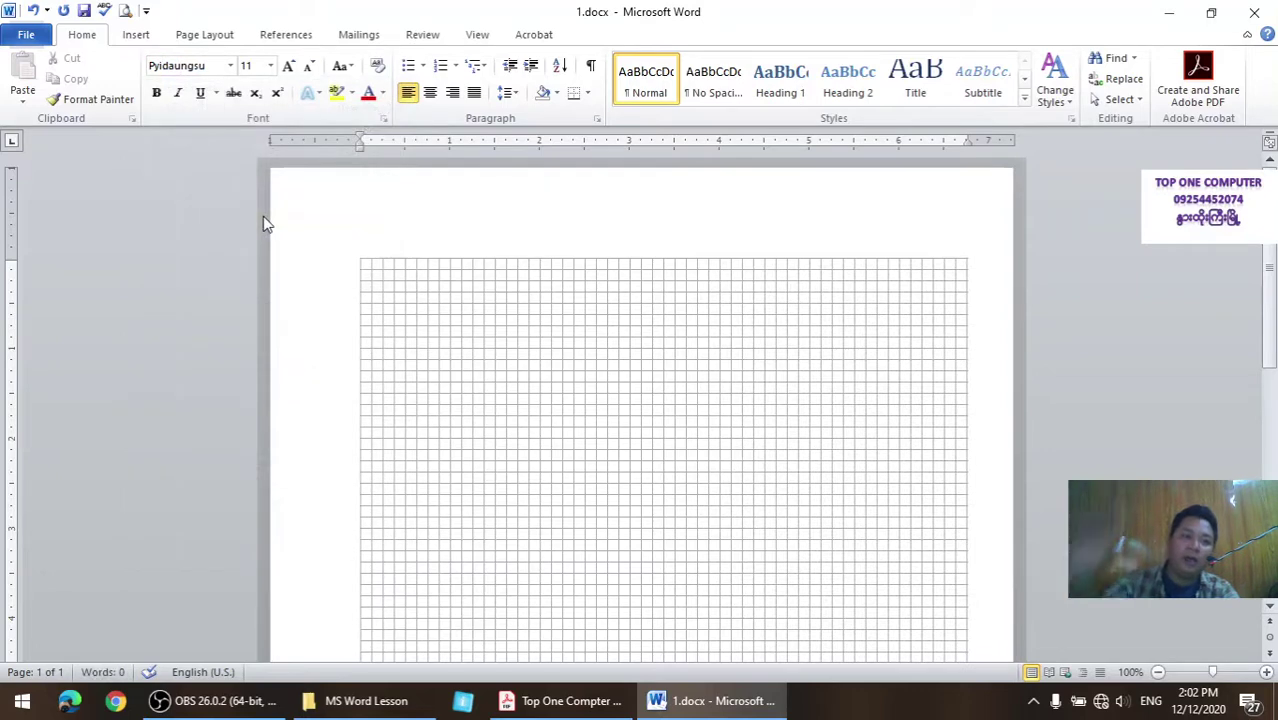
left_click(269, 66)
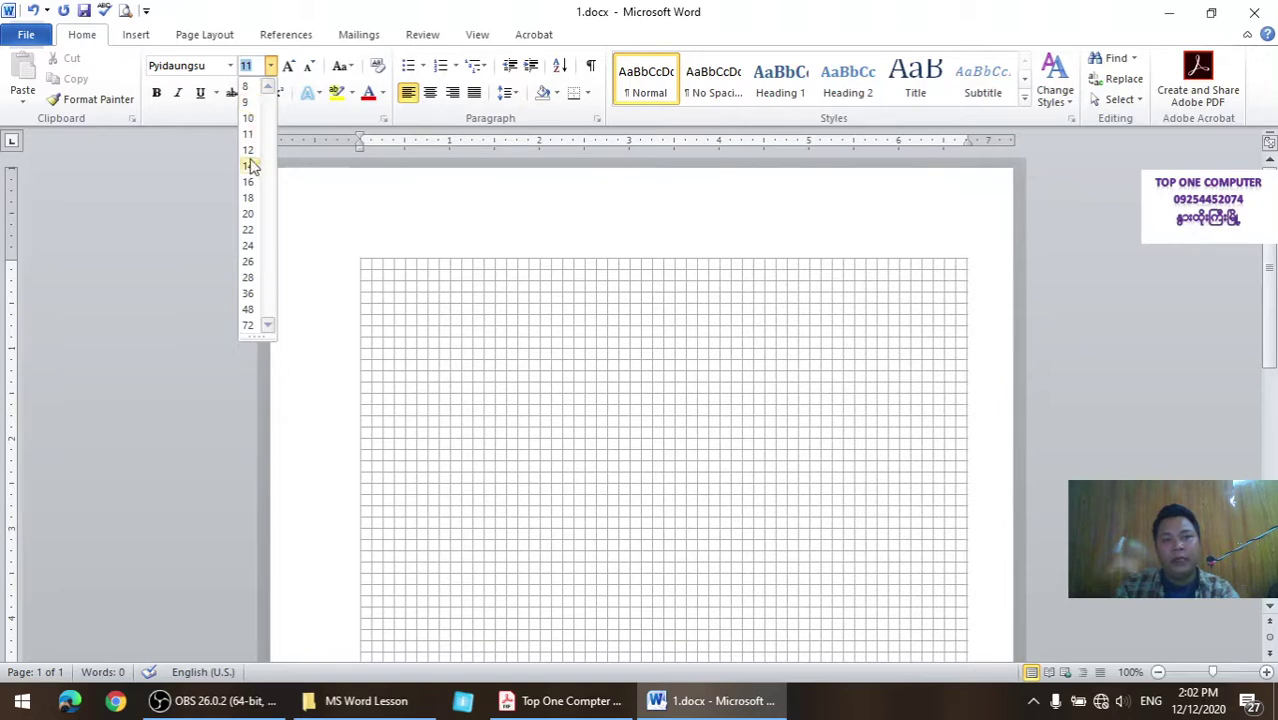
key("End")
type("13")
key("BackSpace")
key("BackSpace")
key("BackSpace")
key("BackSpace")
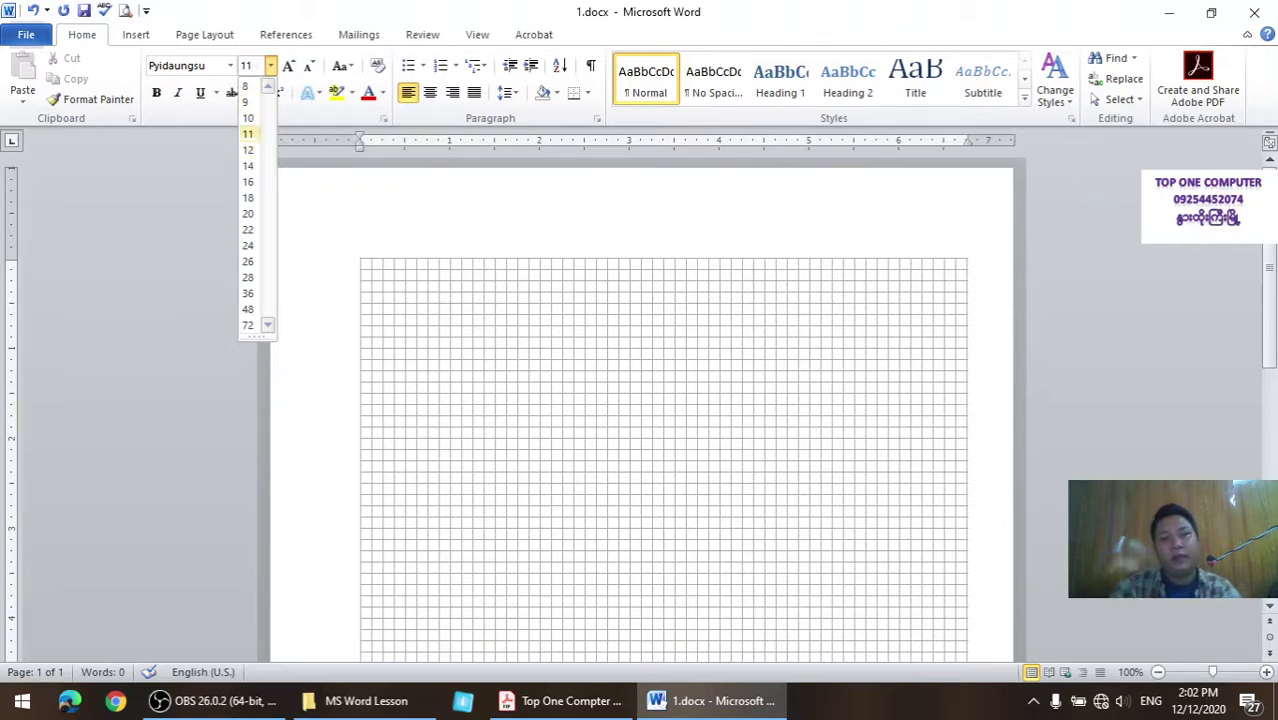
type("13")
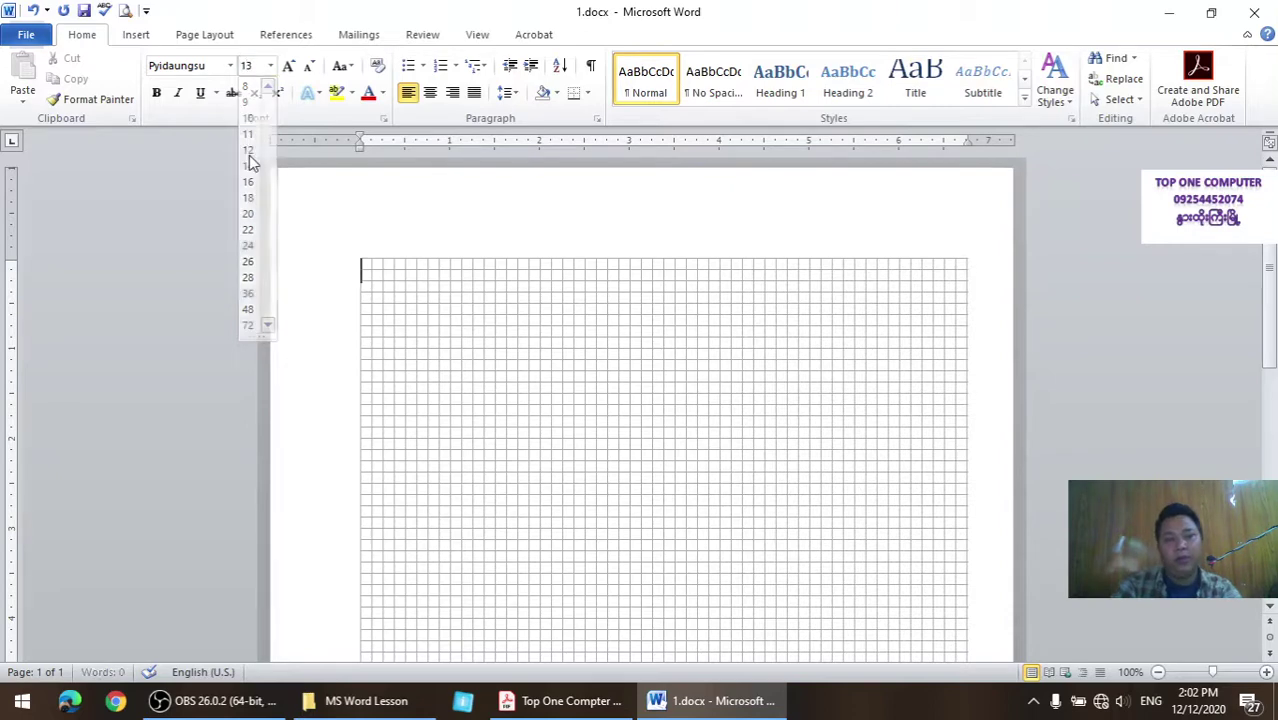
key("Return")
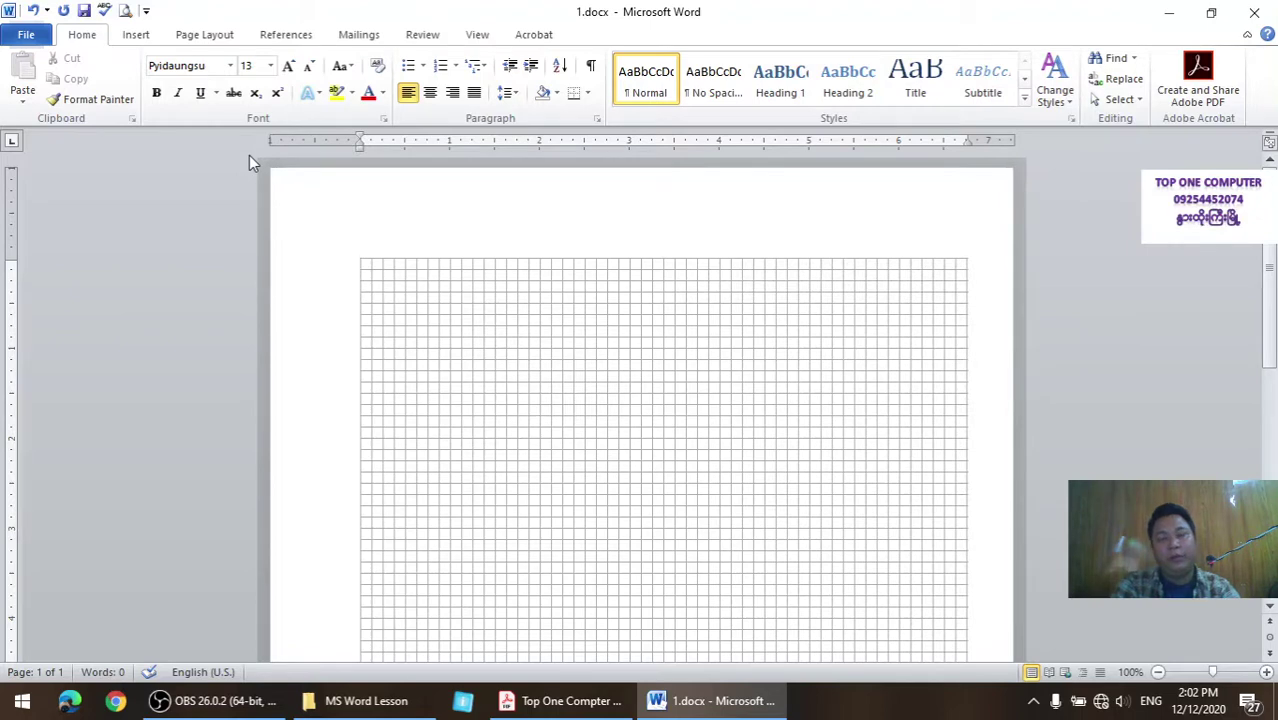
Step: Type the Myanmar sentence 'ကျနော်တို့ စာစေရးလို့ရပါပြ။' in Pyidaungsu and show the print preview
key("ctrl+shift+space")
key("ctrl+shift+space")
key("ctrl+shift+space")
key("ctrl+shift+space")
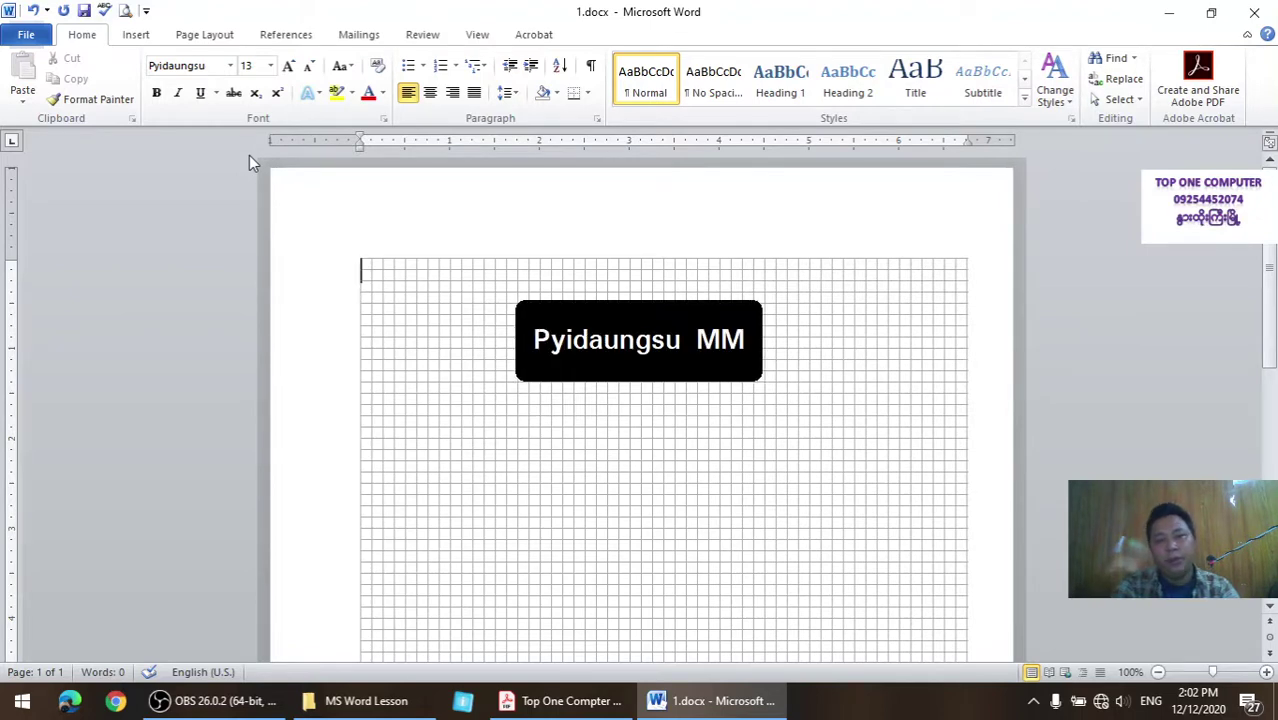
type("ကျနော်တို့")
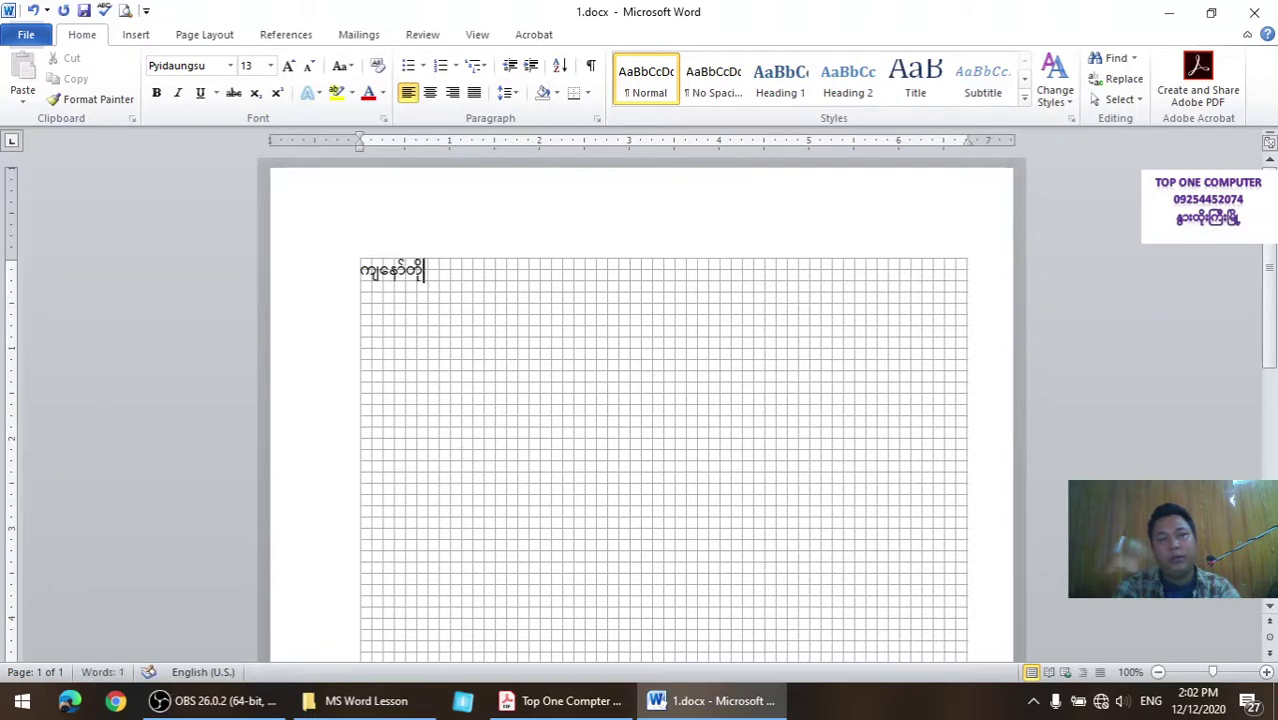
type(" စာစေ")
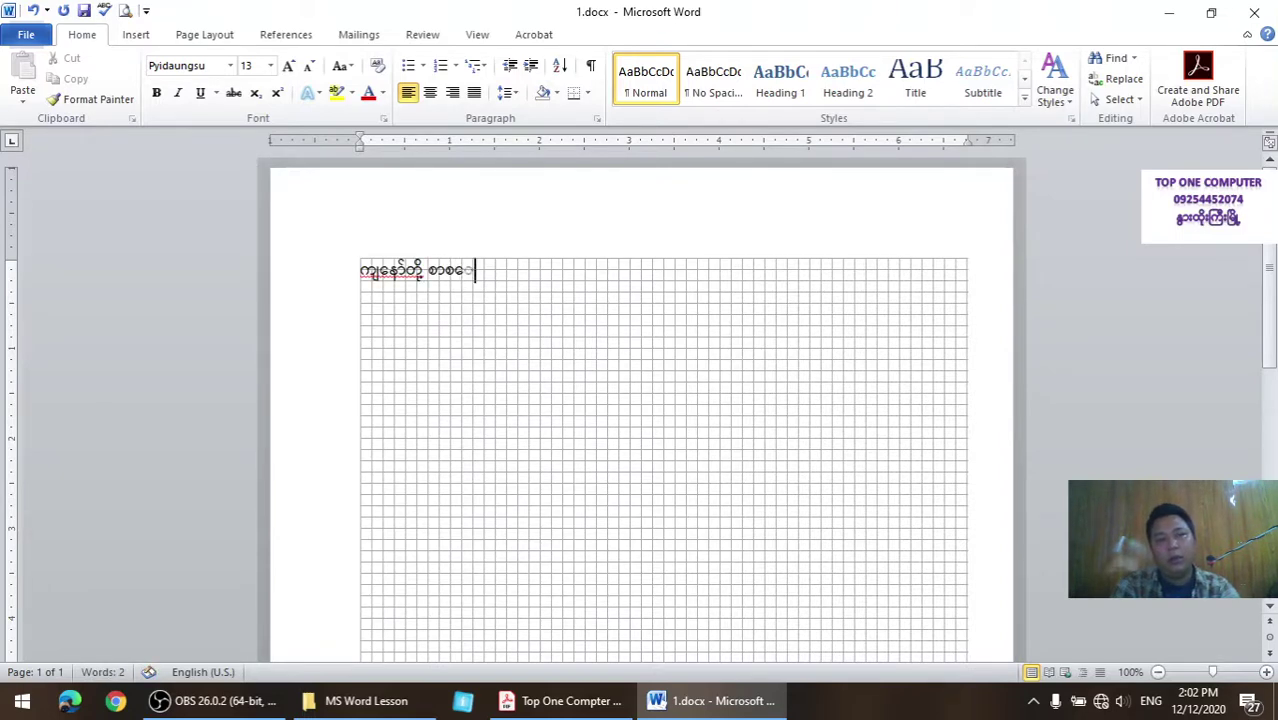
type("ရးလို့")
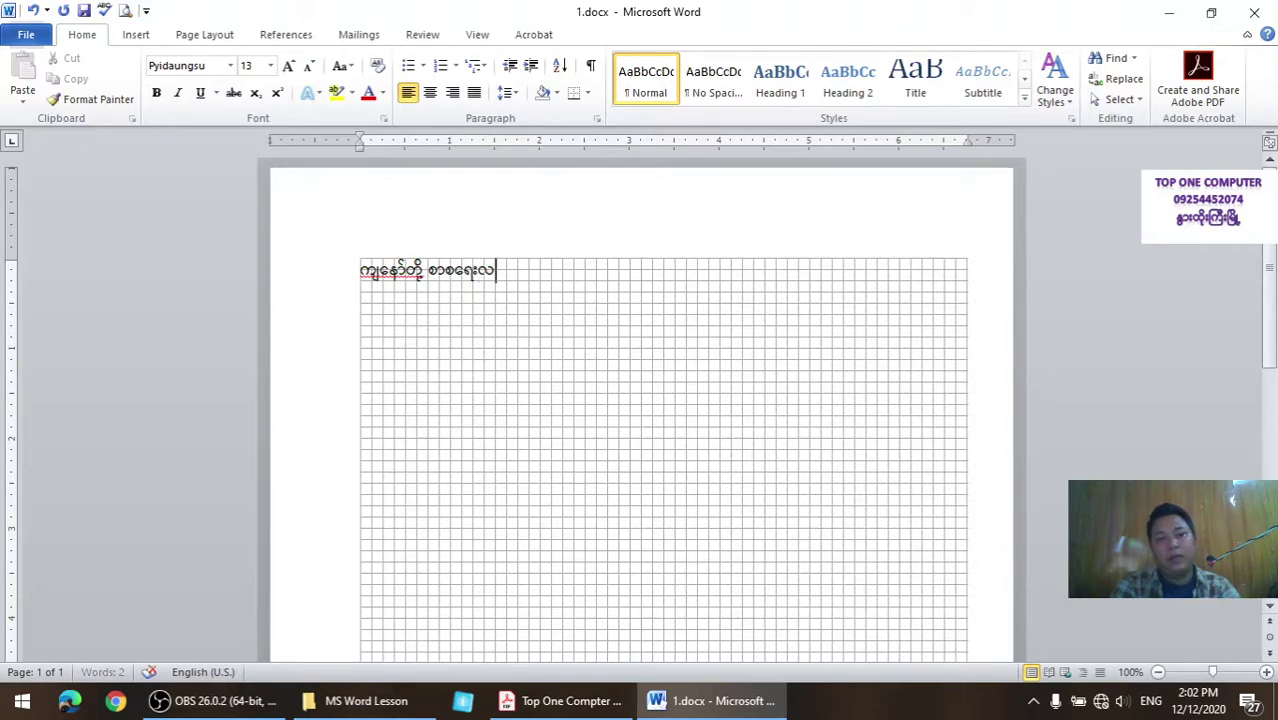
type("ရပါ")
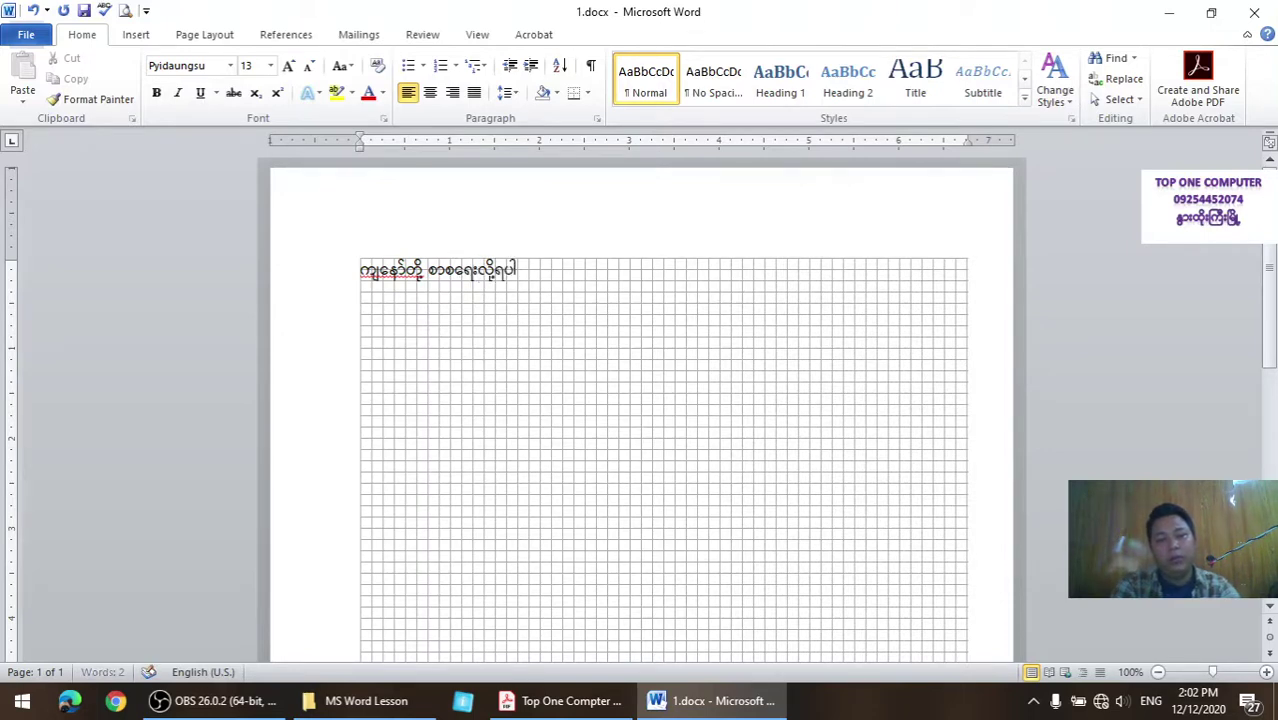
type("ပြ")
type("။")
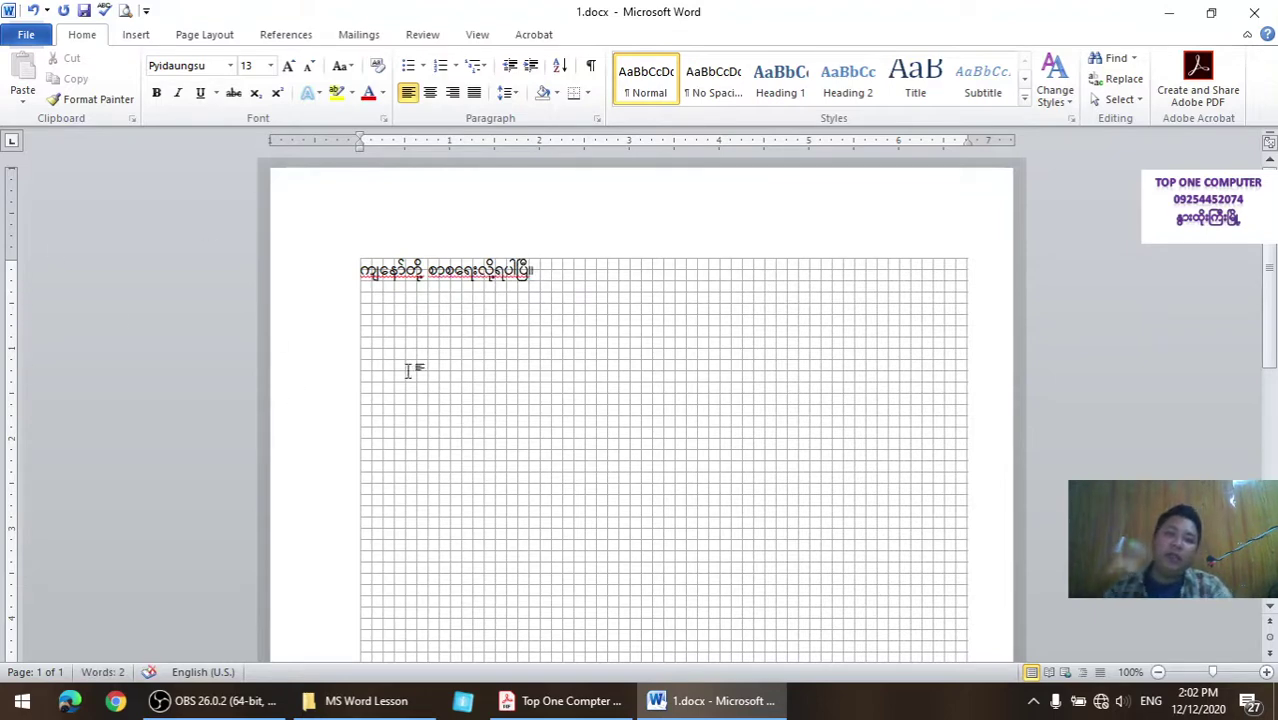
left_click(127, 11)
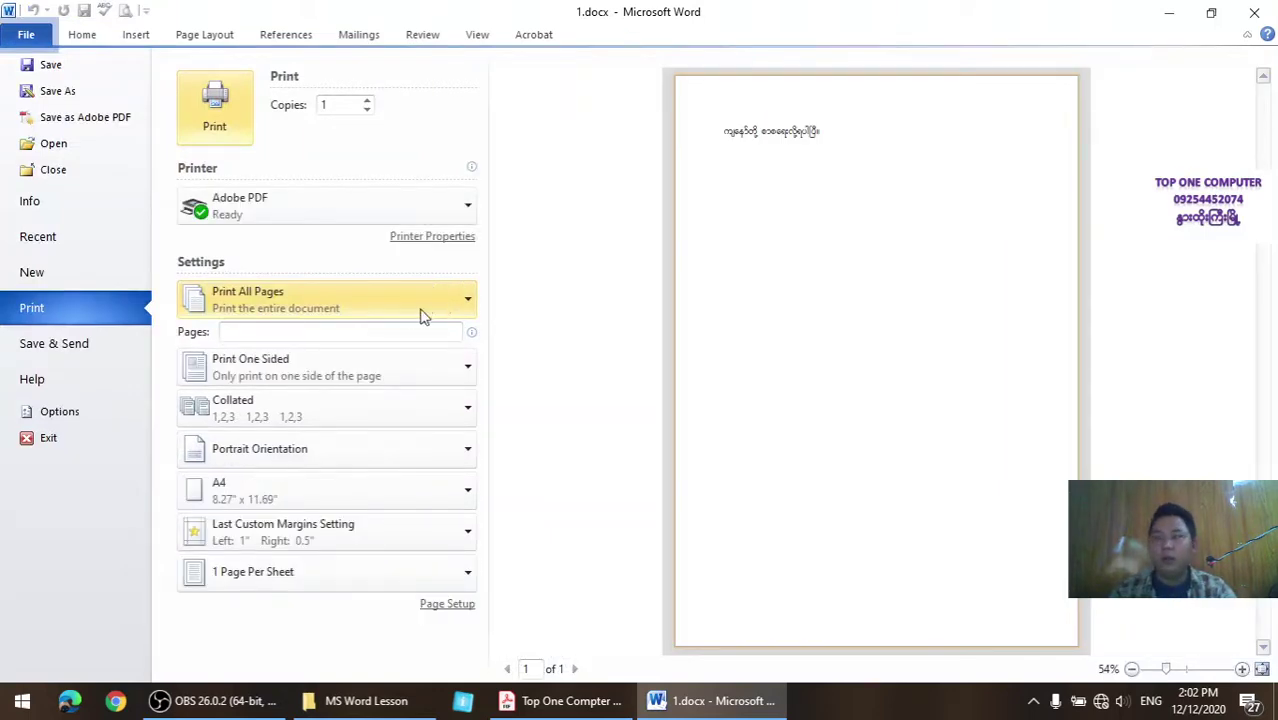
left_click(83, 35)
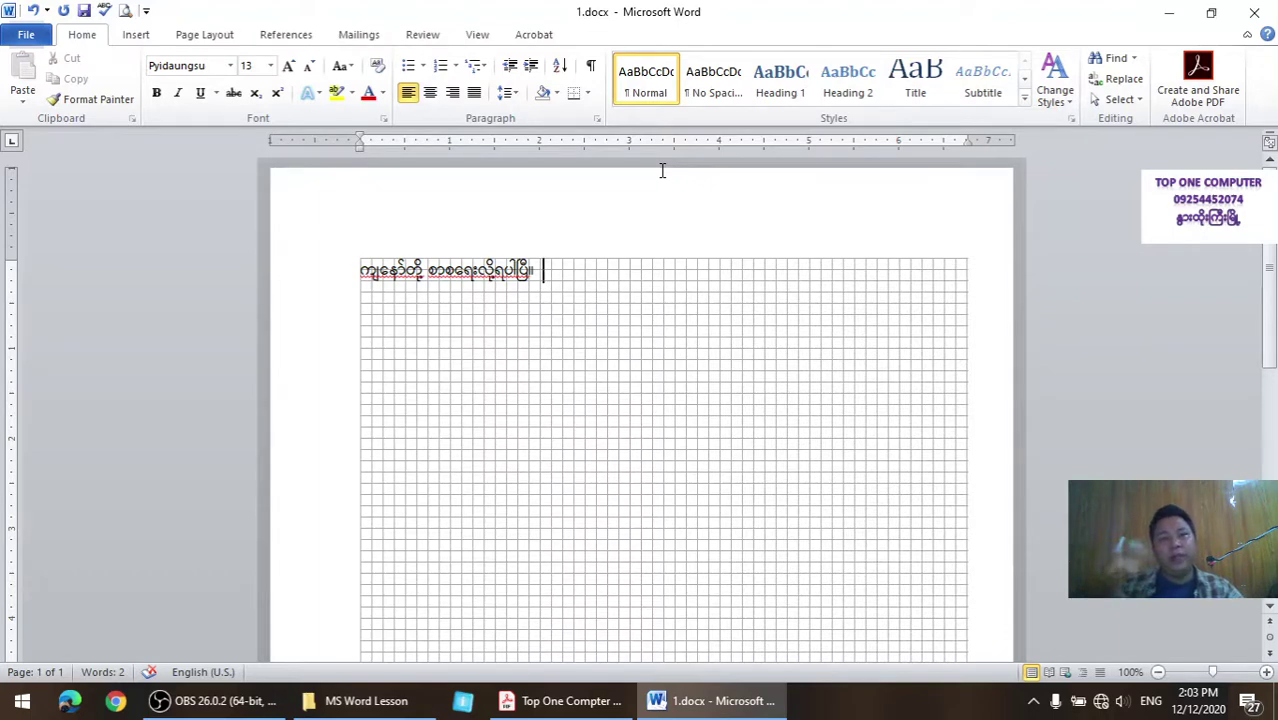
left_click(186, 38)
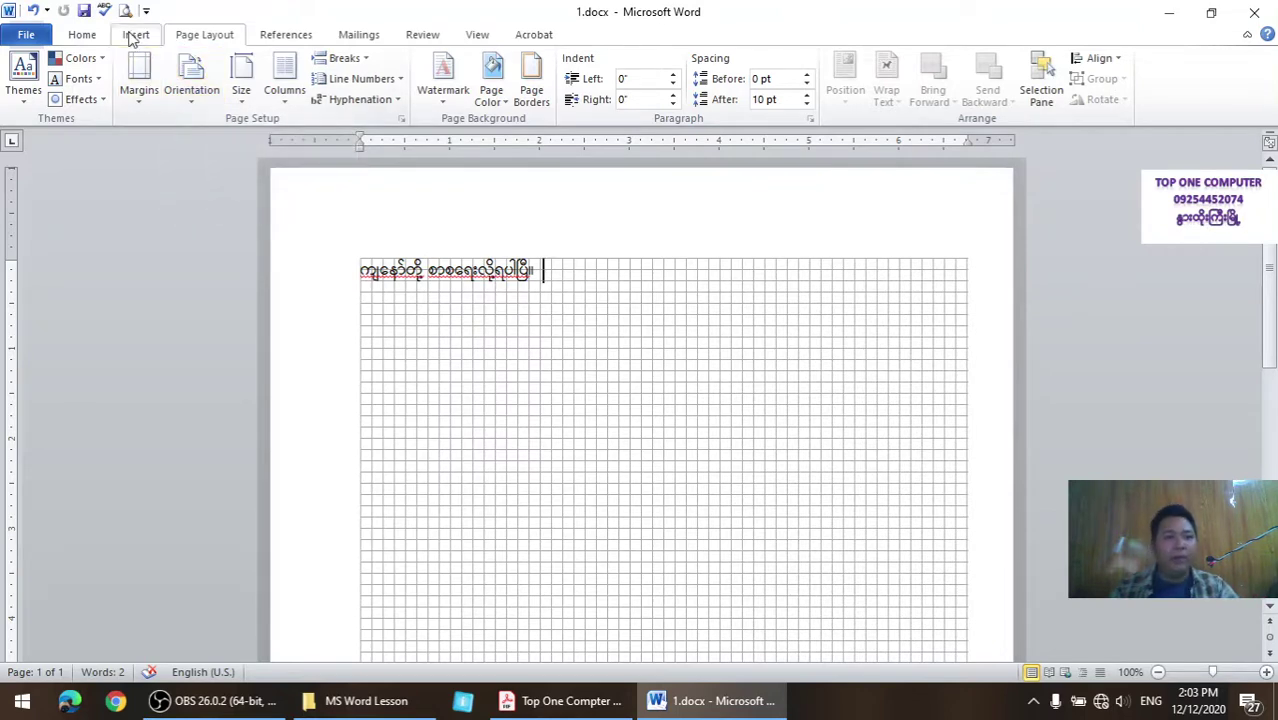
left_click(86, 36)
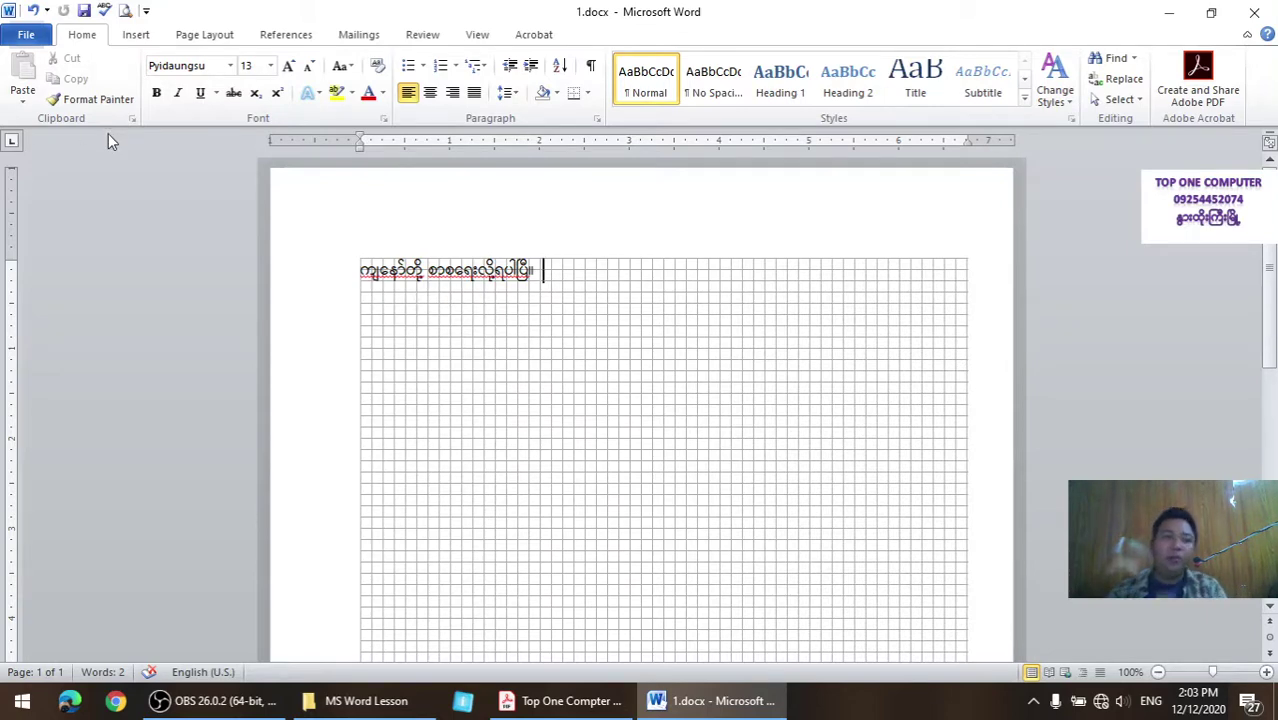
Step: Save 1.docx twice via File > Save and twice from the Quick Access Toolbar
left_click(43, 36)
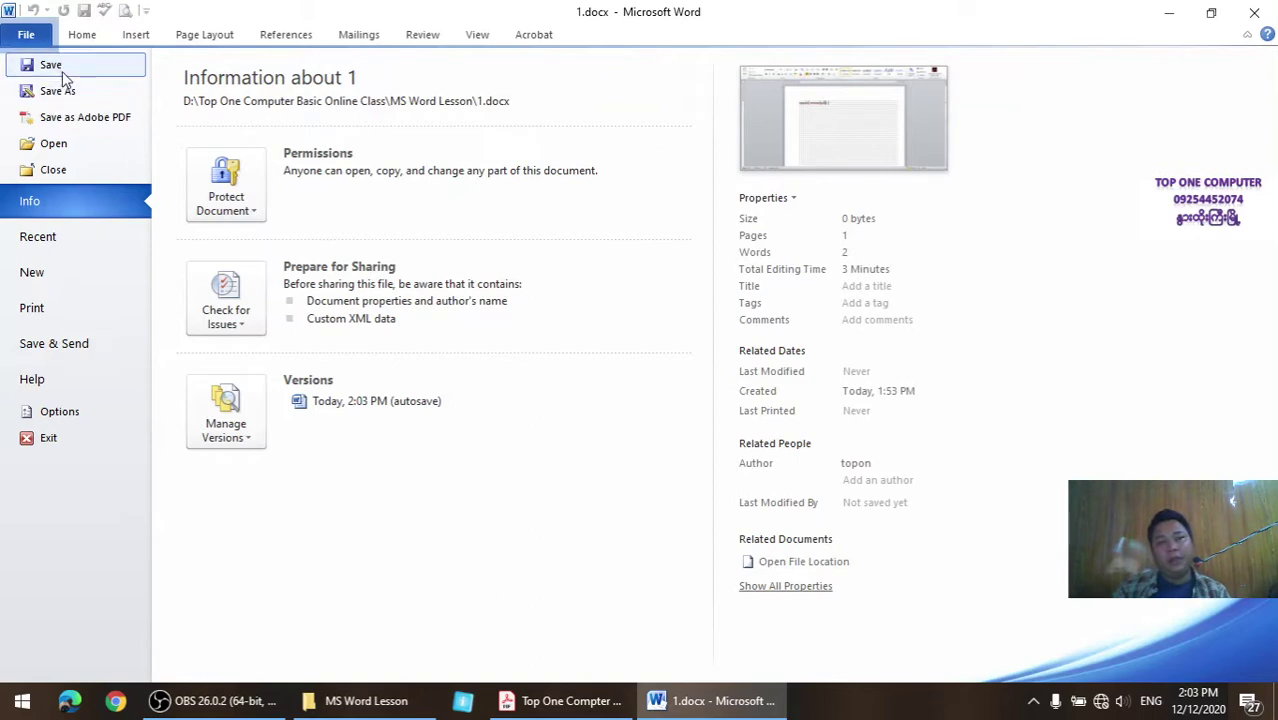
left_click(50, 65)
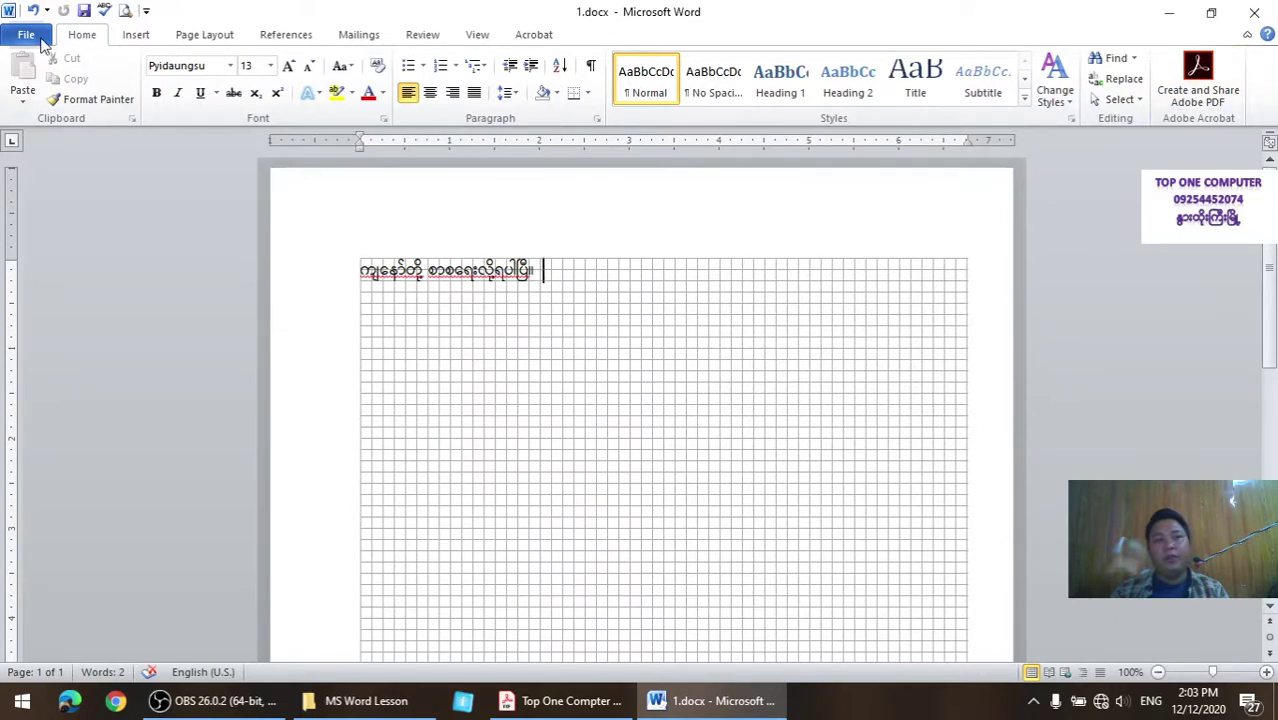
left_click(44, 37)
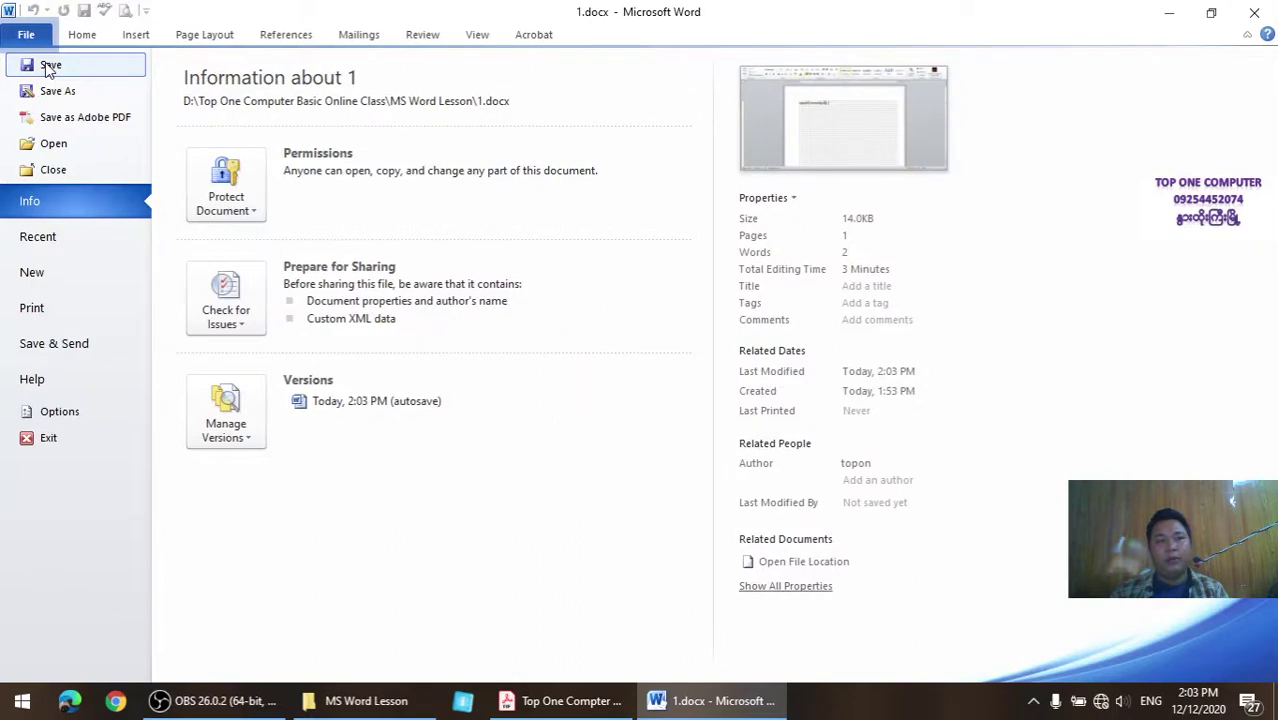
left_click(47, 66)
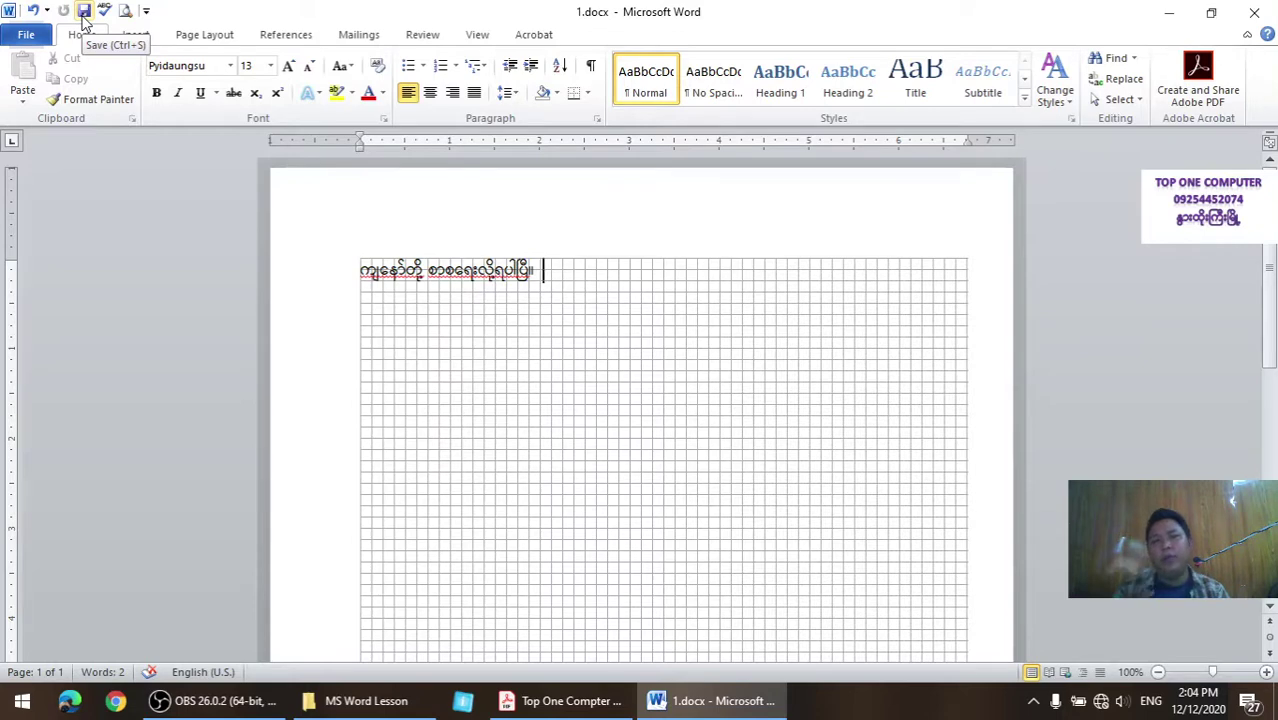
left_click(84, 12)
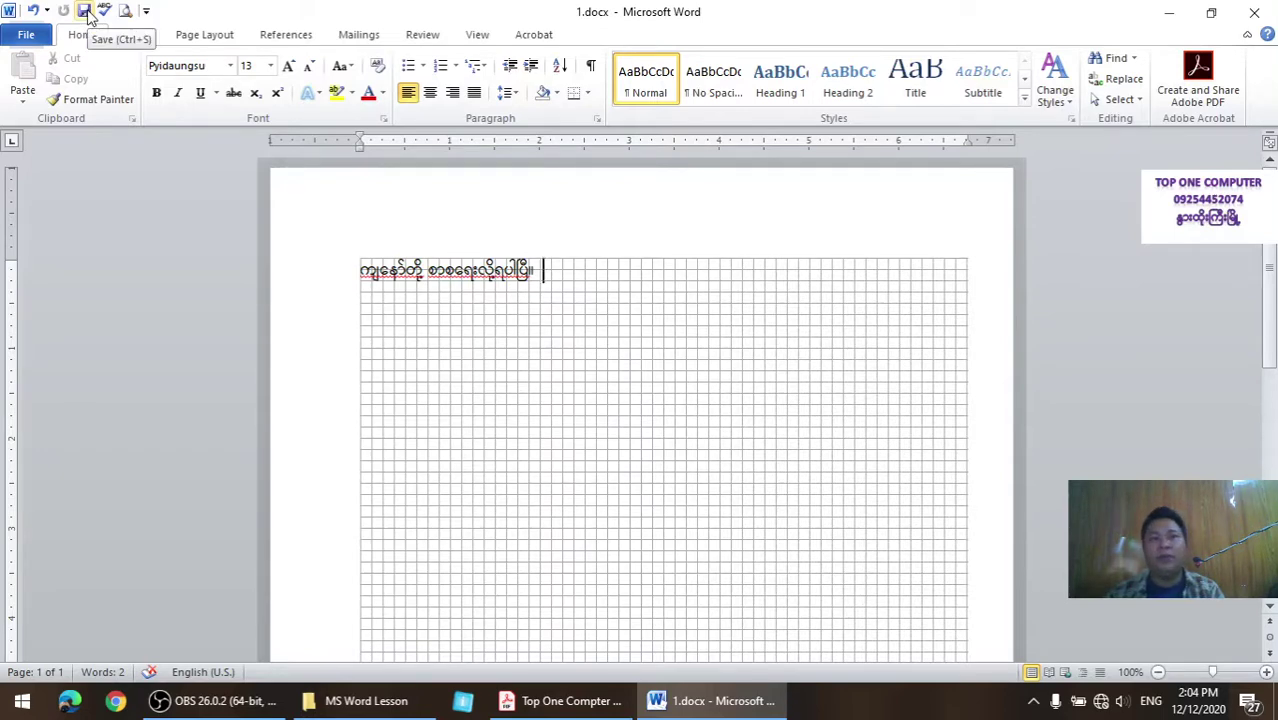
left_click(86, 12)
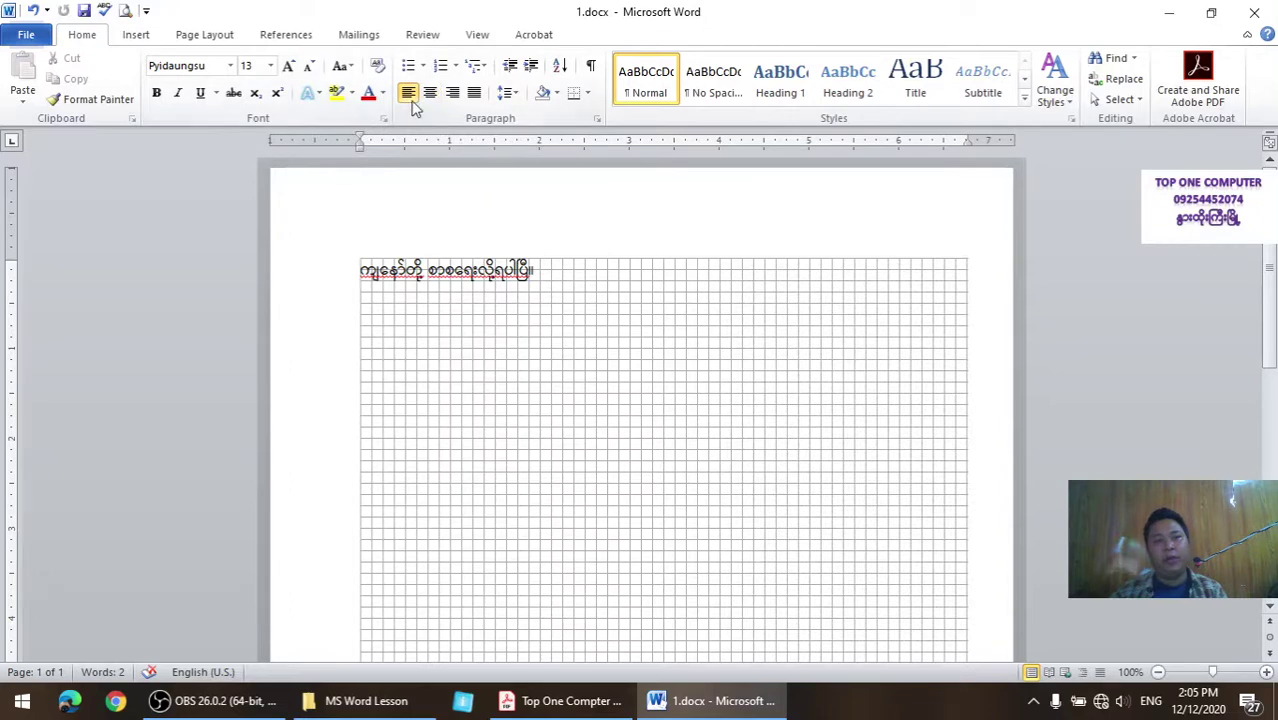
left_click(44, 37)
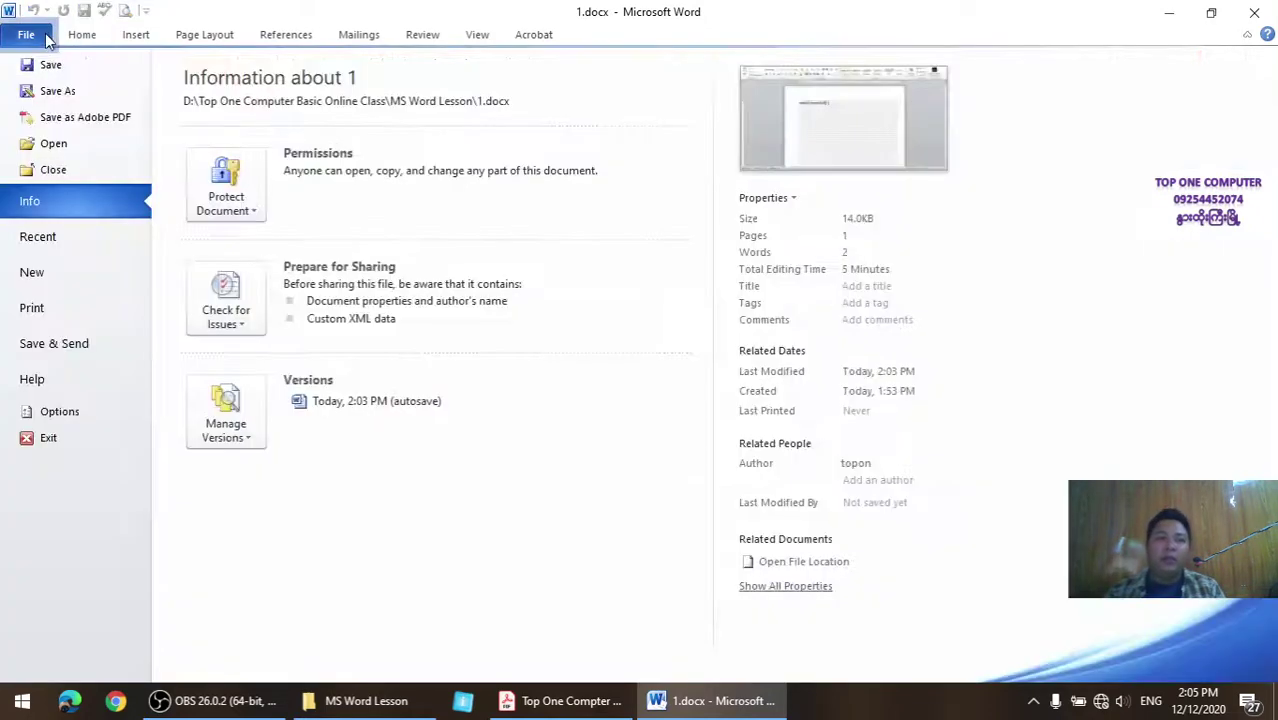
left_click(95, 75)
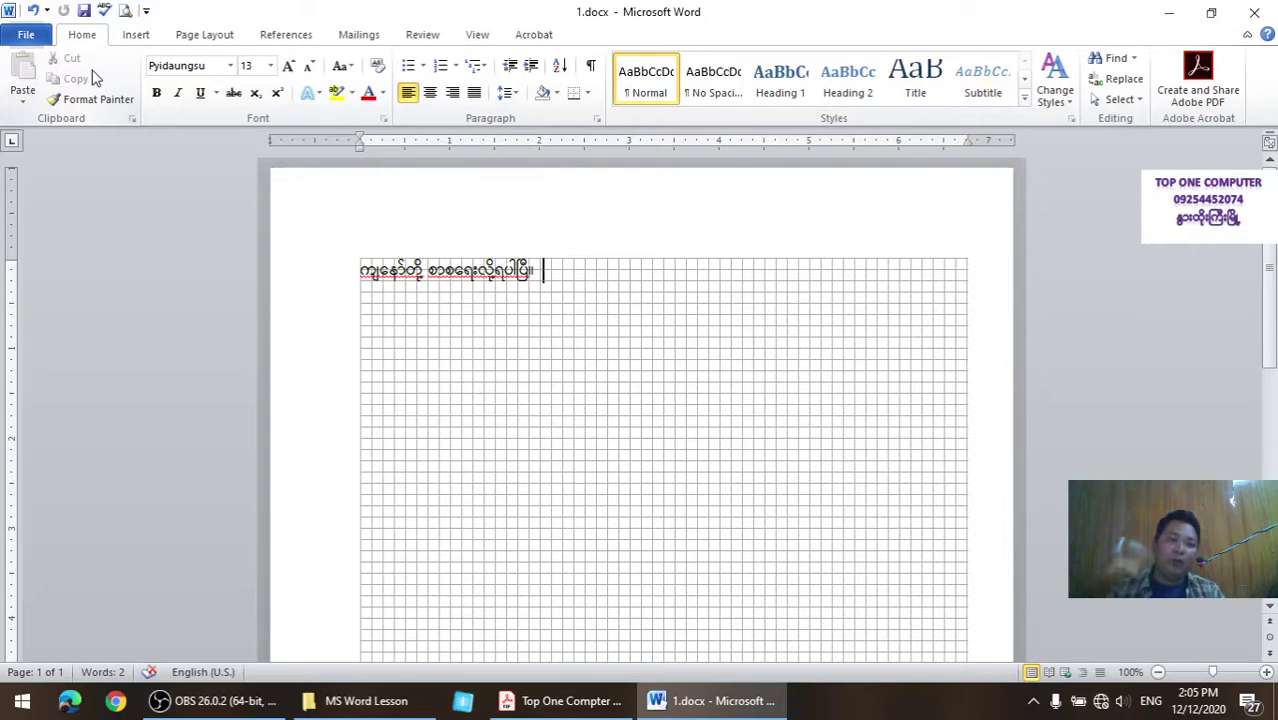
Step: Save the document and remove Save from the Quick Access Toolbar
left_click(26, 34)
left_click(44, 65)
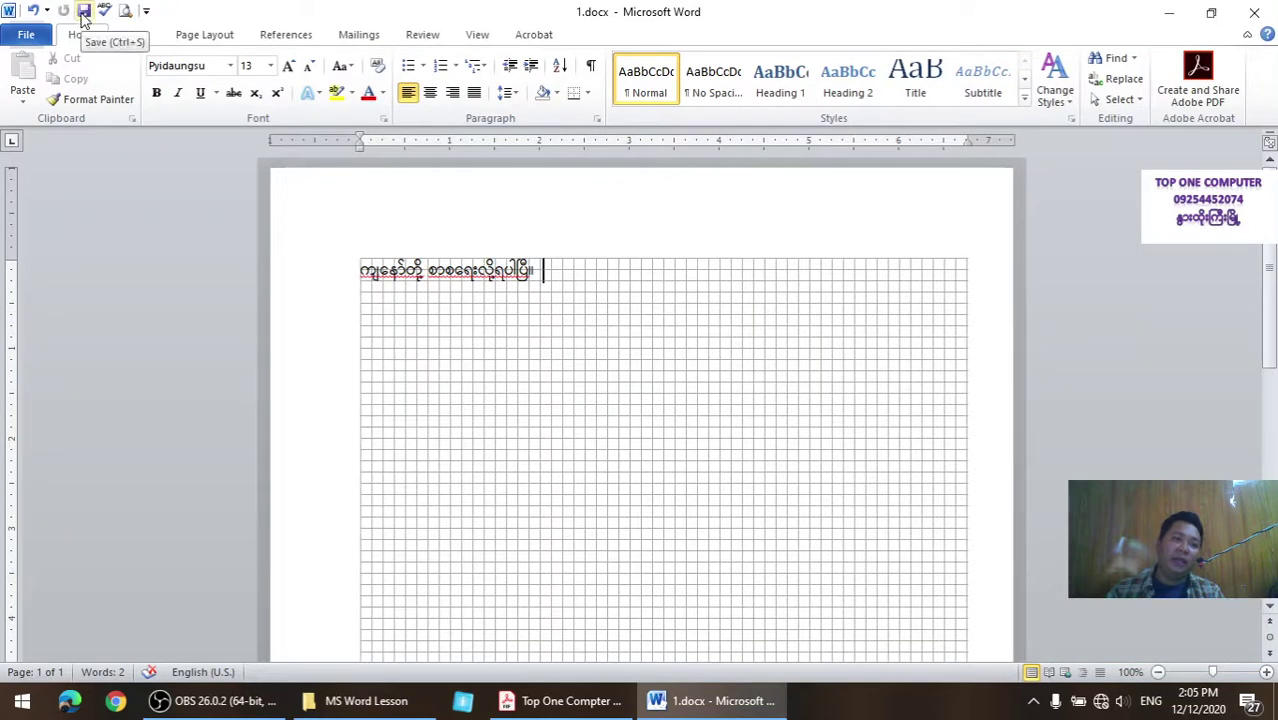
left_click(145, 11)
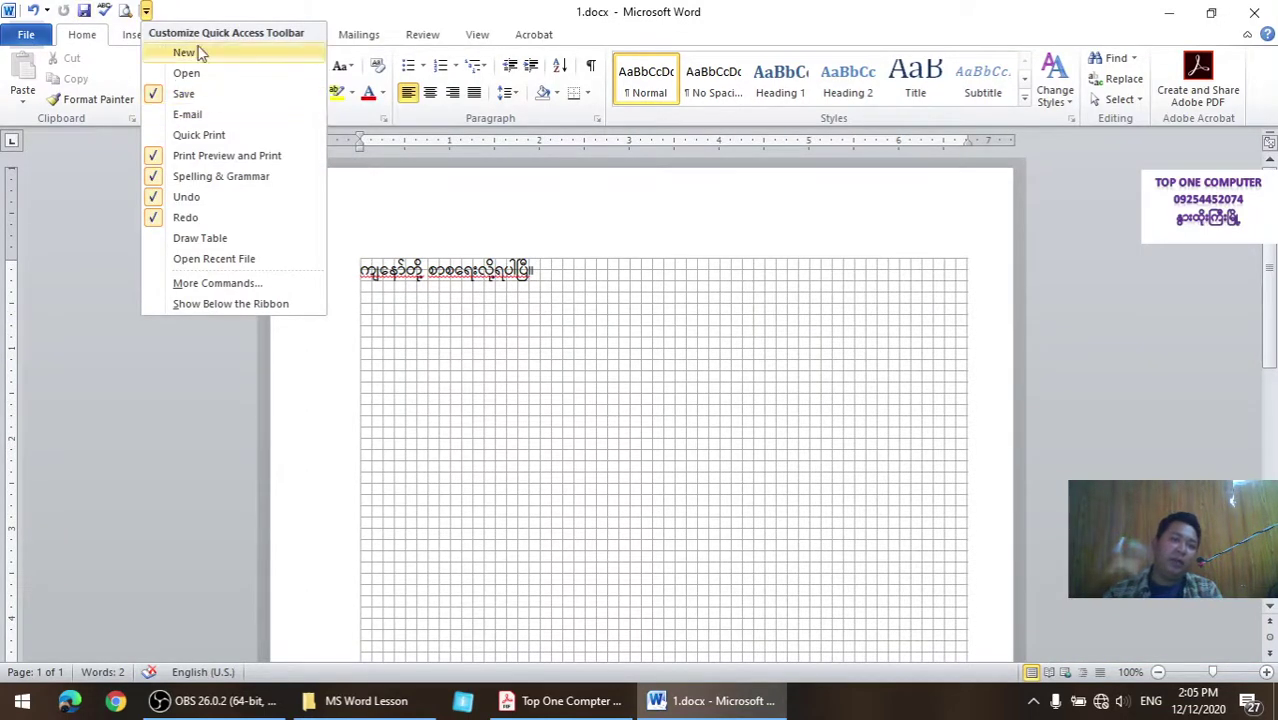
left_click(180, 96)
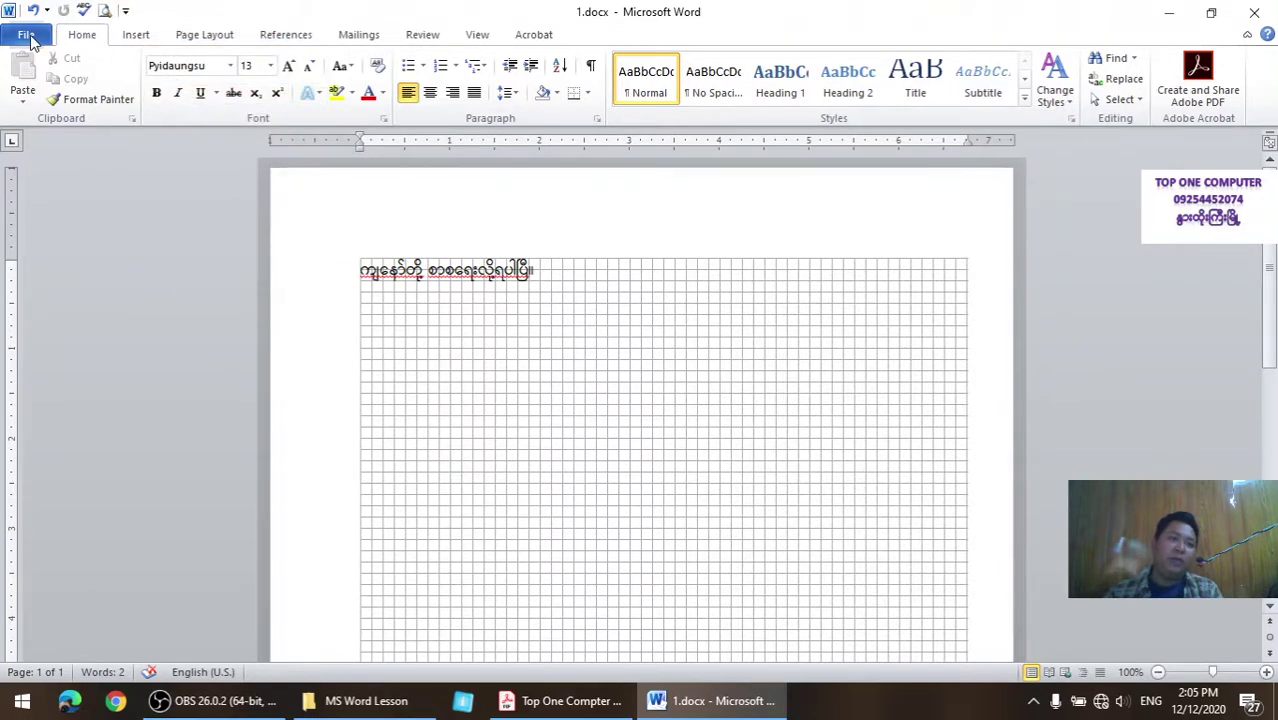
Step: Save again and re-add Save to the Quick Access Toolbar, where it now appears last
left_click(26, 34)
left_click(47, 64)
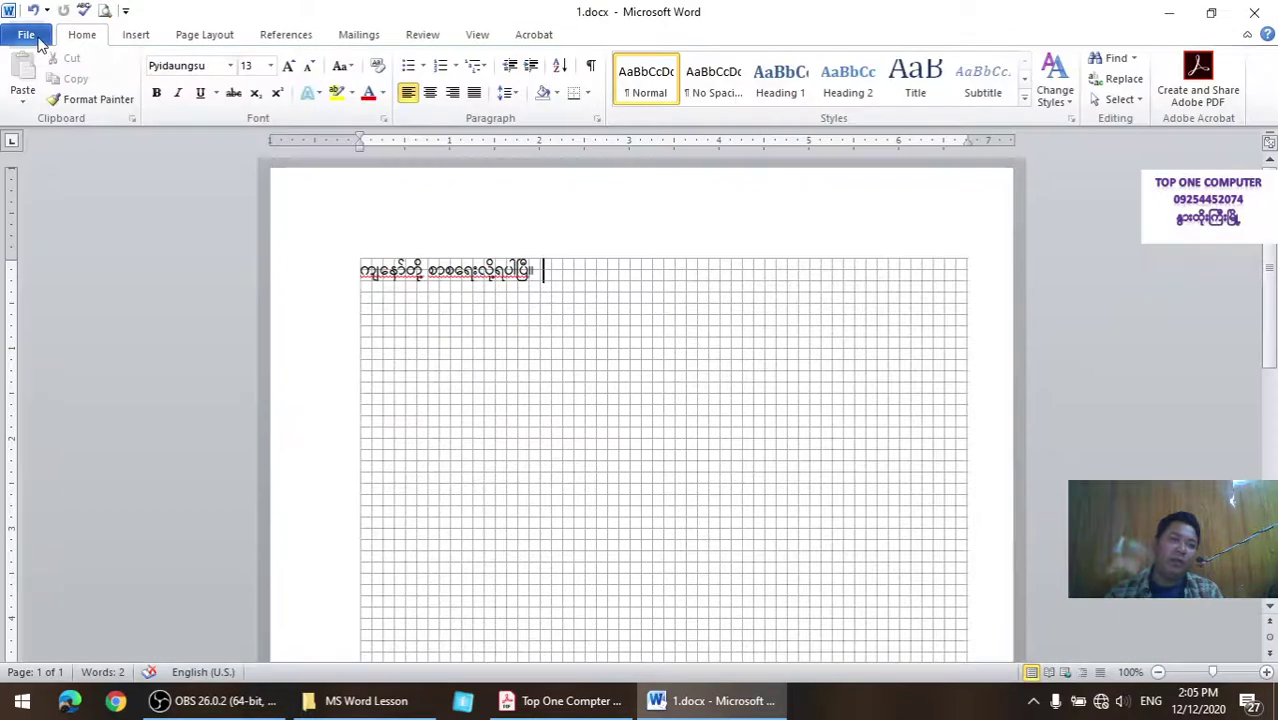
left_click(125, 11)
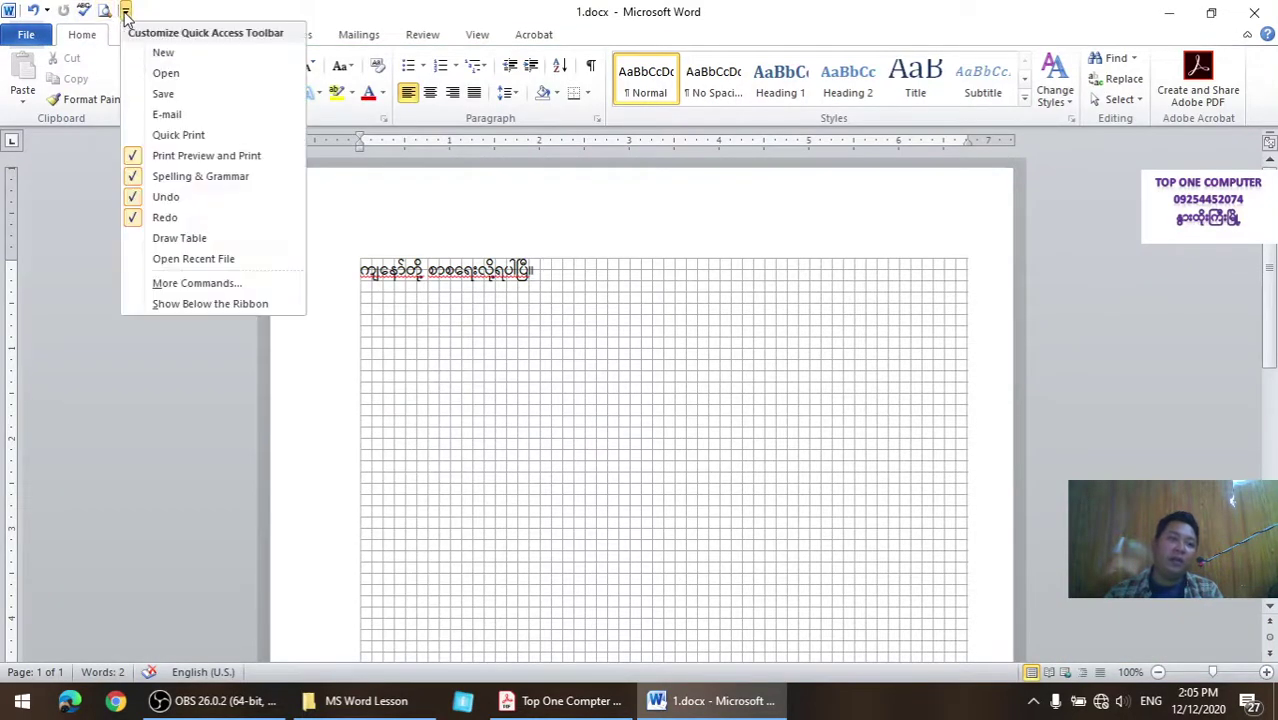
left_click(155, 93)
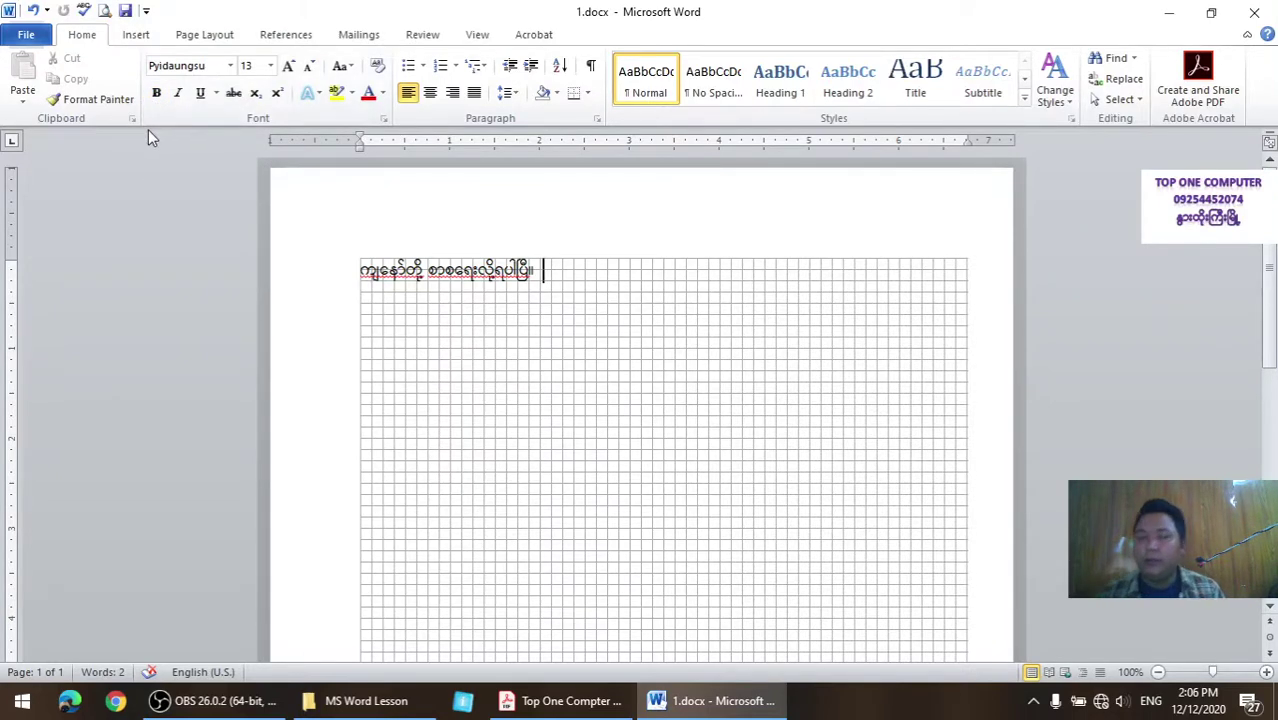
left_click(40, 40)
Step: In Save As, inspect the folder path and browse to Videos, then cancel
key("Escape")
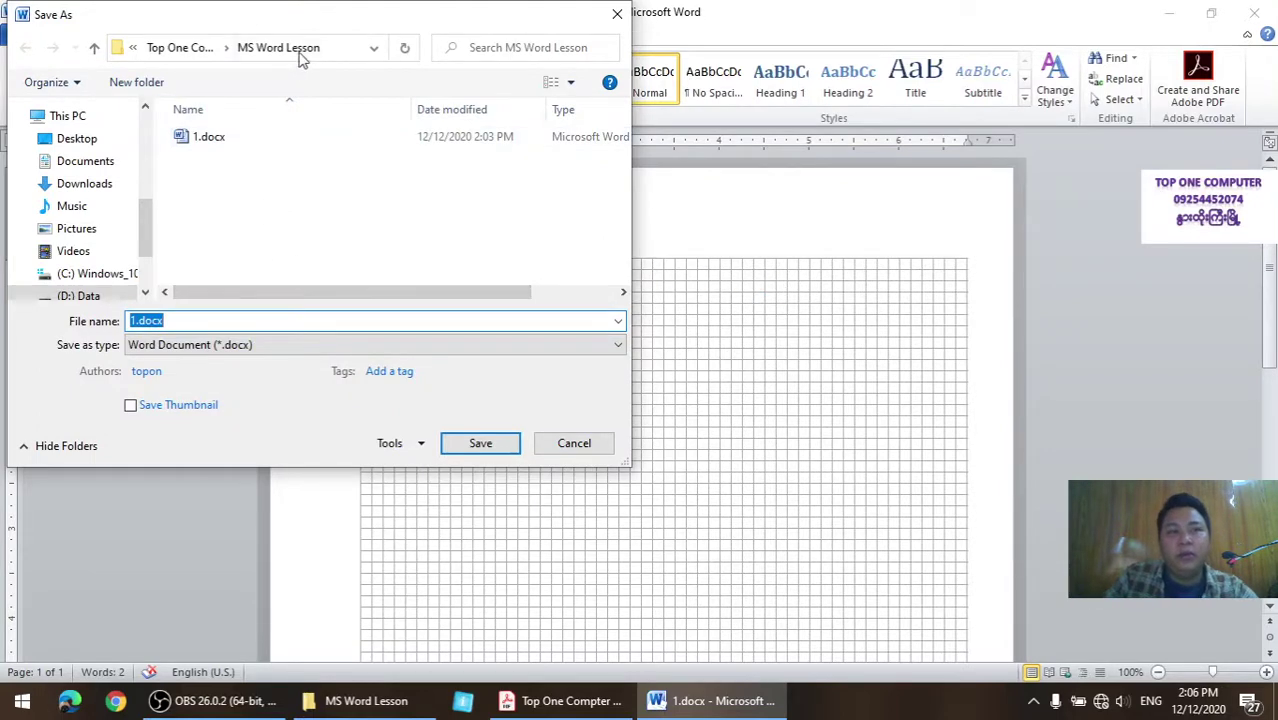
left_click(351, 48)
left_click(375, 48)
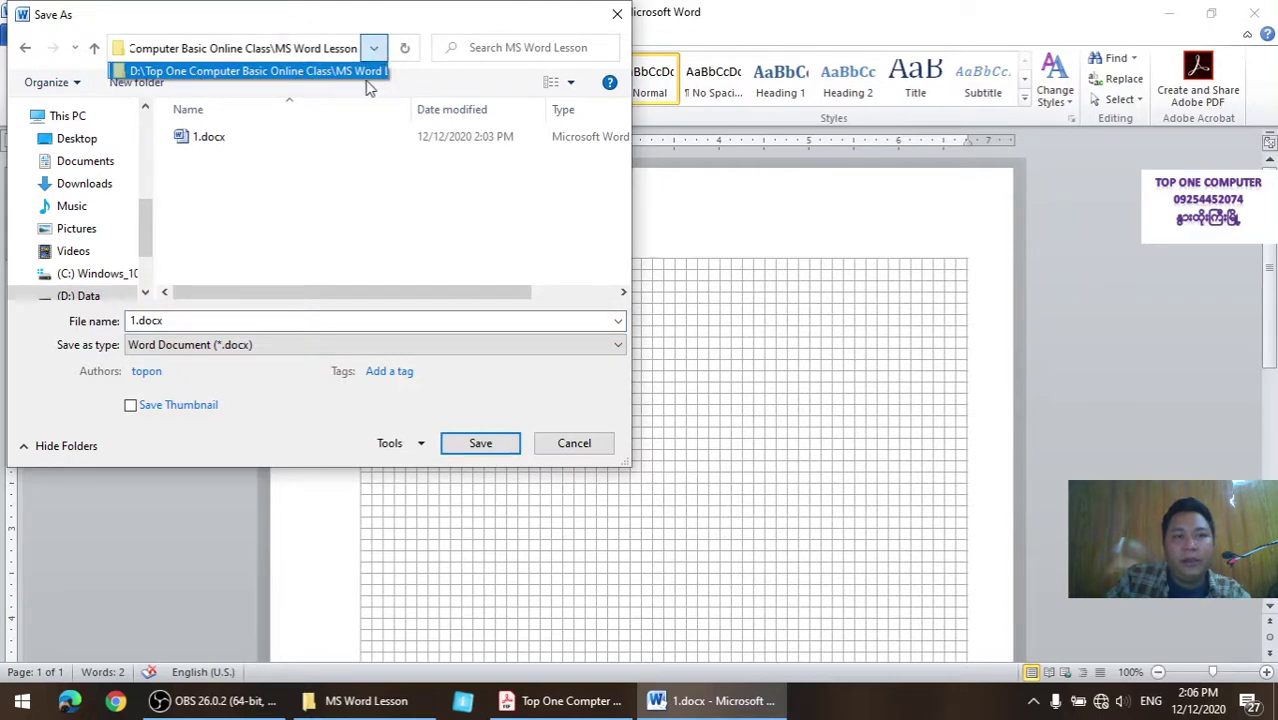
left_click(376, 53)
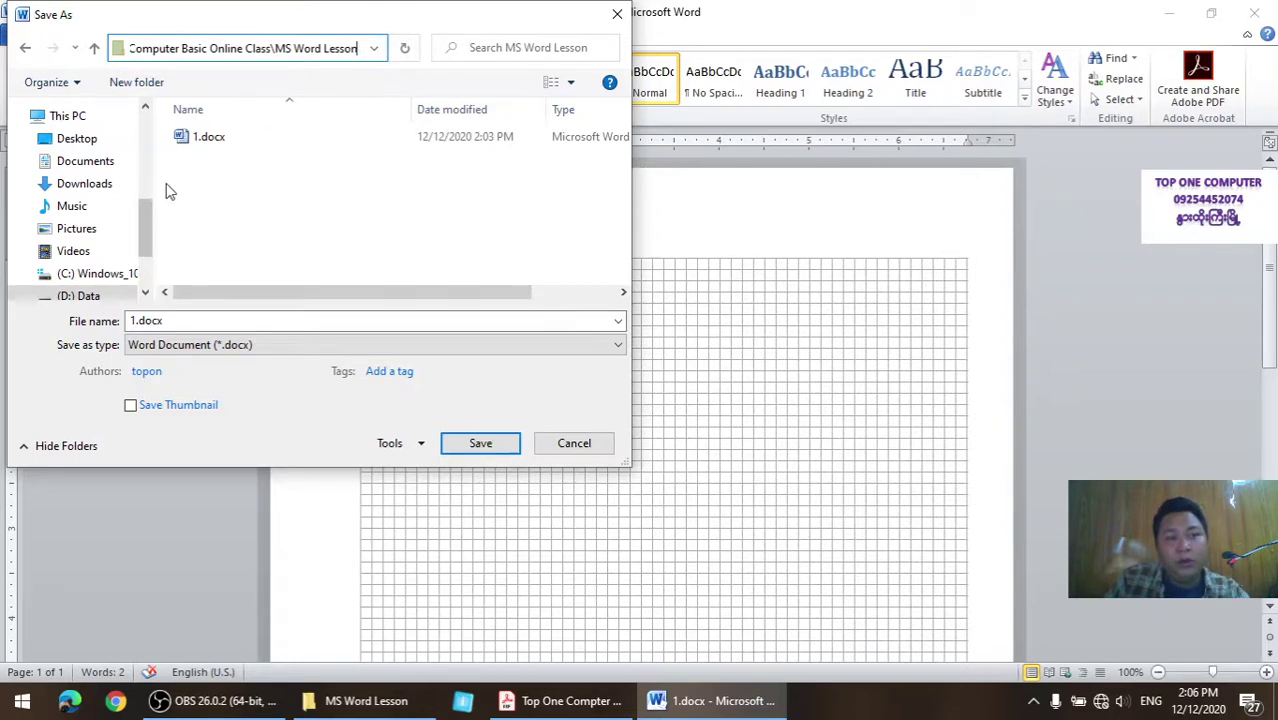
left_click_drag(146, 247, 146, 251)
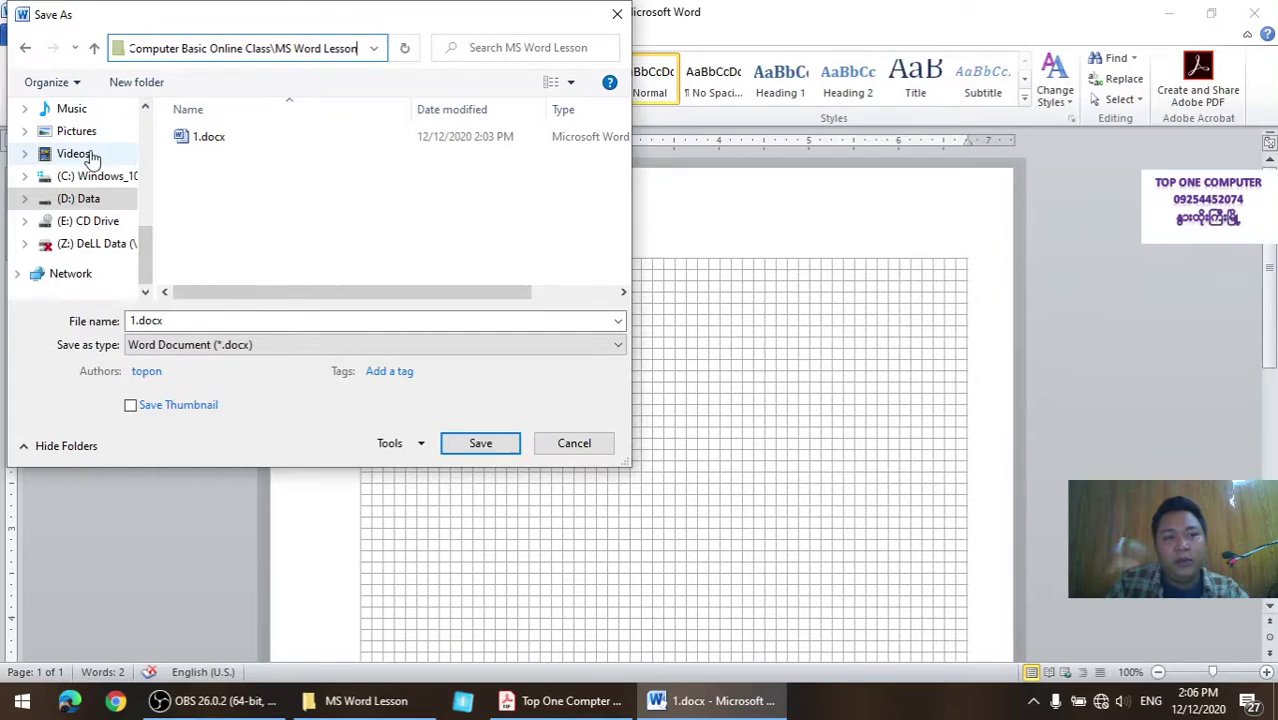
left_click(90, 155)
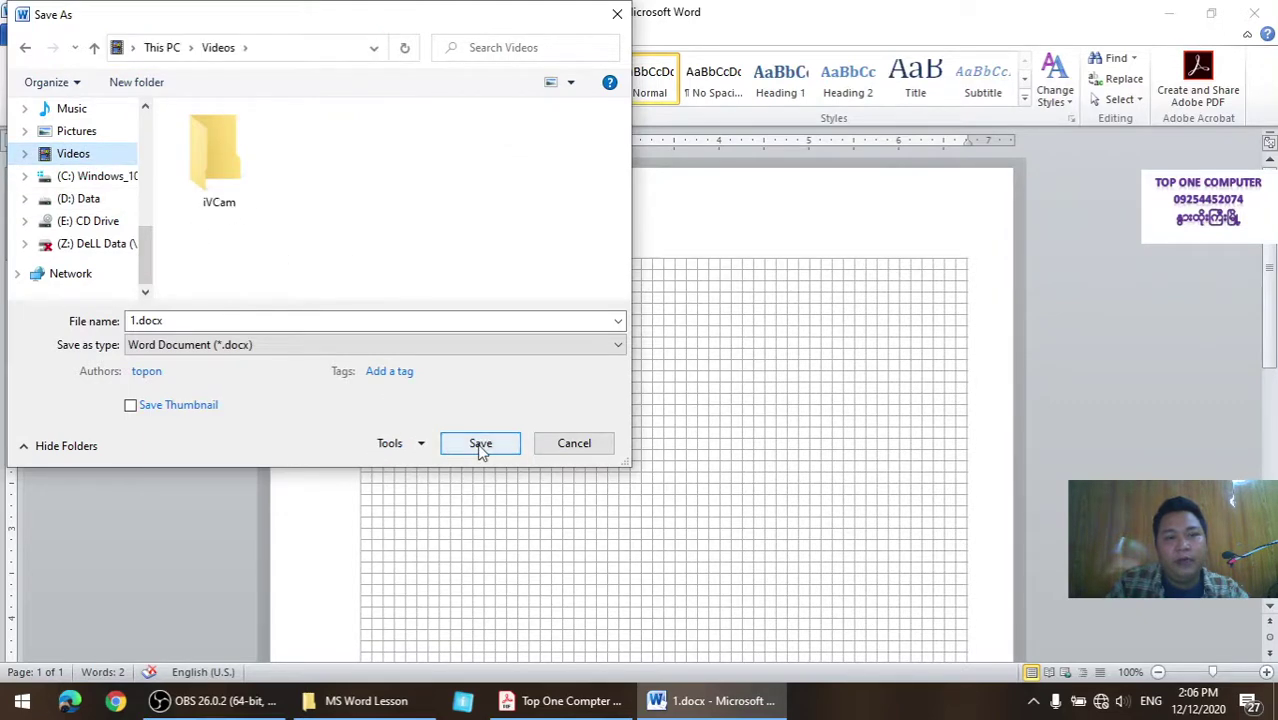
left_click(573, 443)
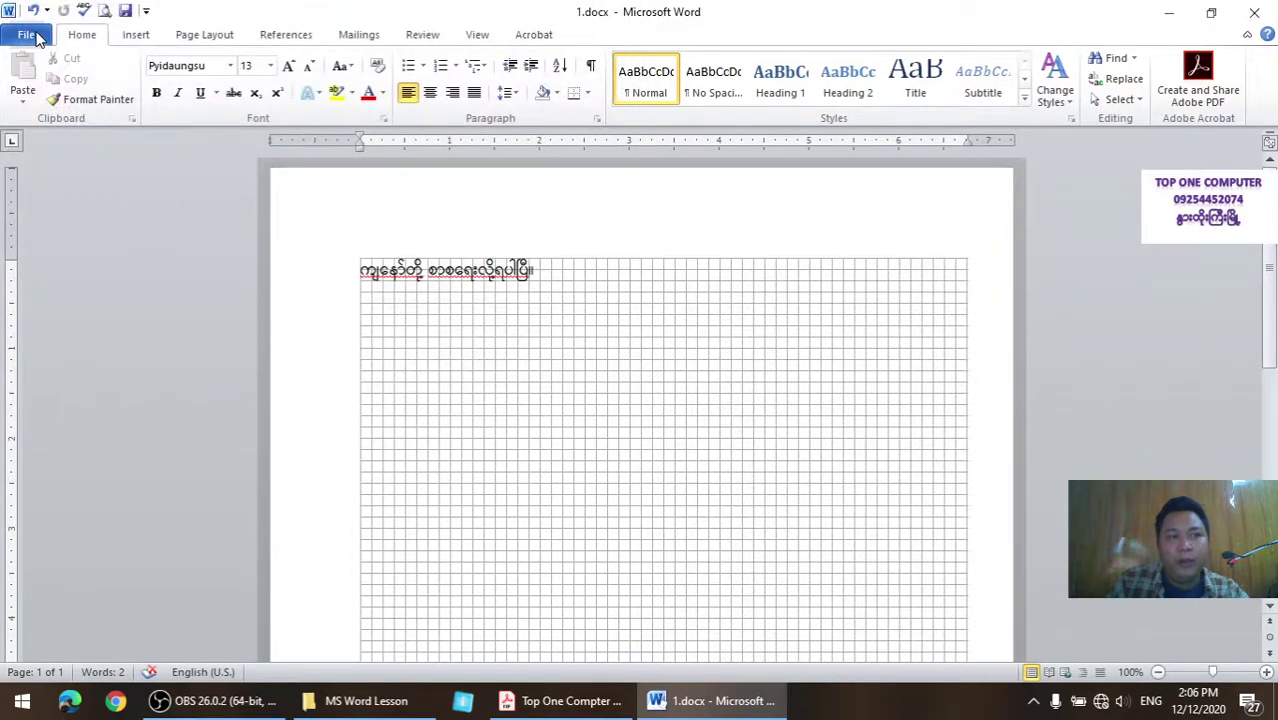
Step: Save 1.docx as a Word Document in the MS Word Lesson folder
left_click(32, 36)
left_click(60, 91)
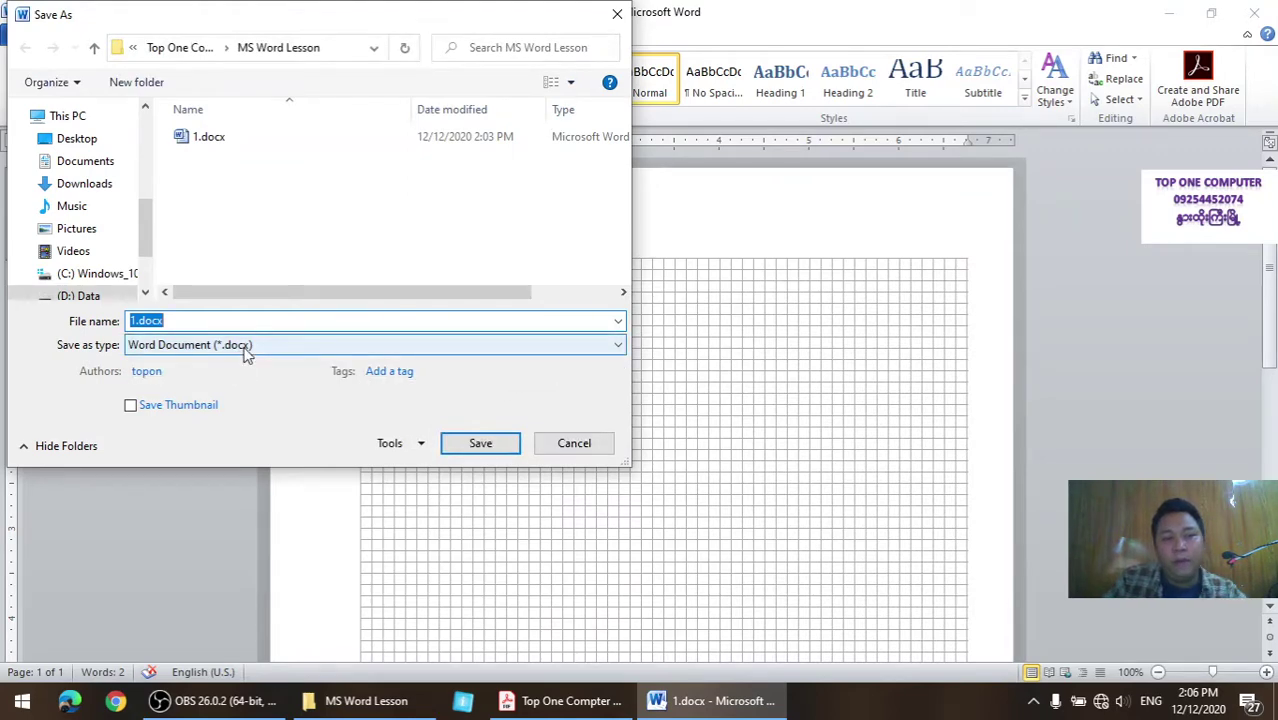
left_click(485, 443)
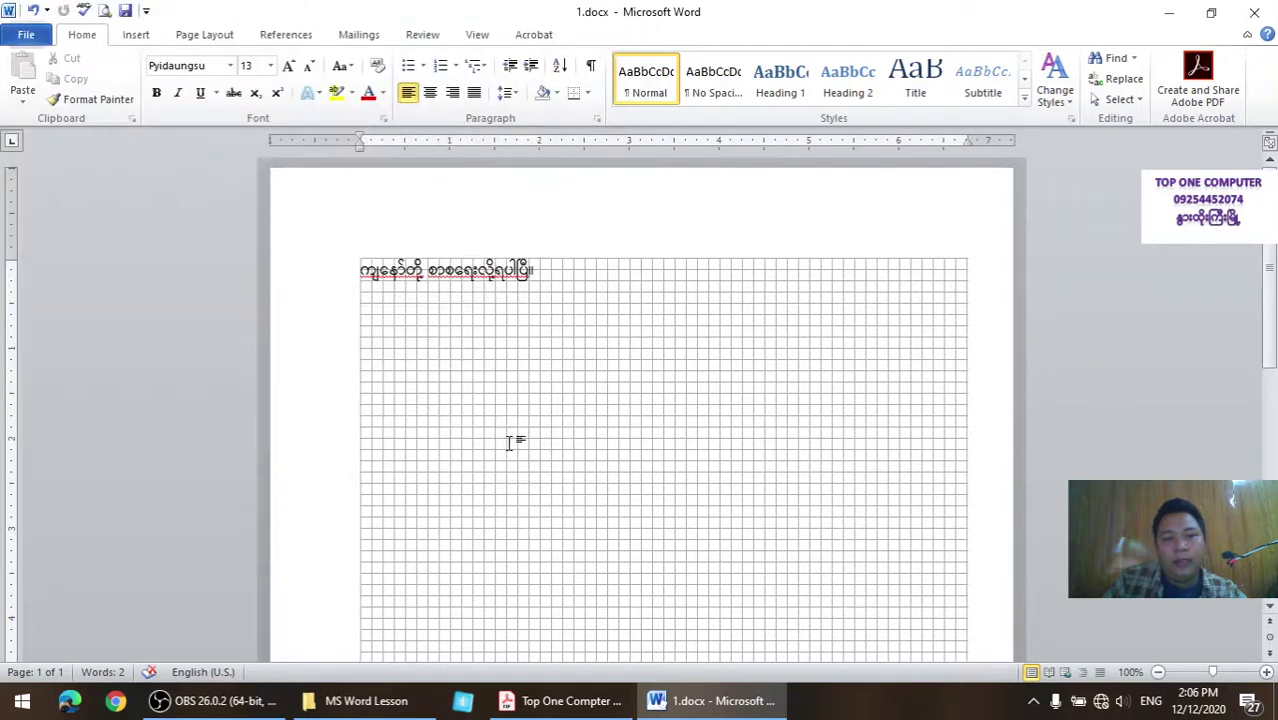
Step: Close Word and reopen 1.docx from the MS Word Lesson folder
left_click(1250, 10)
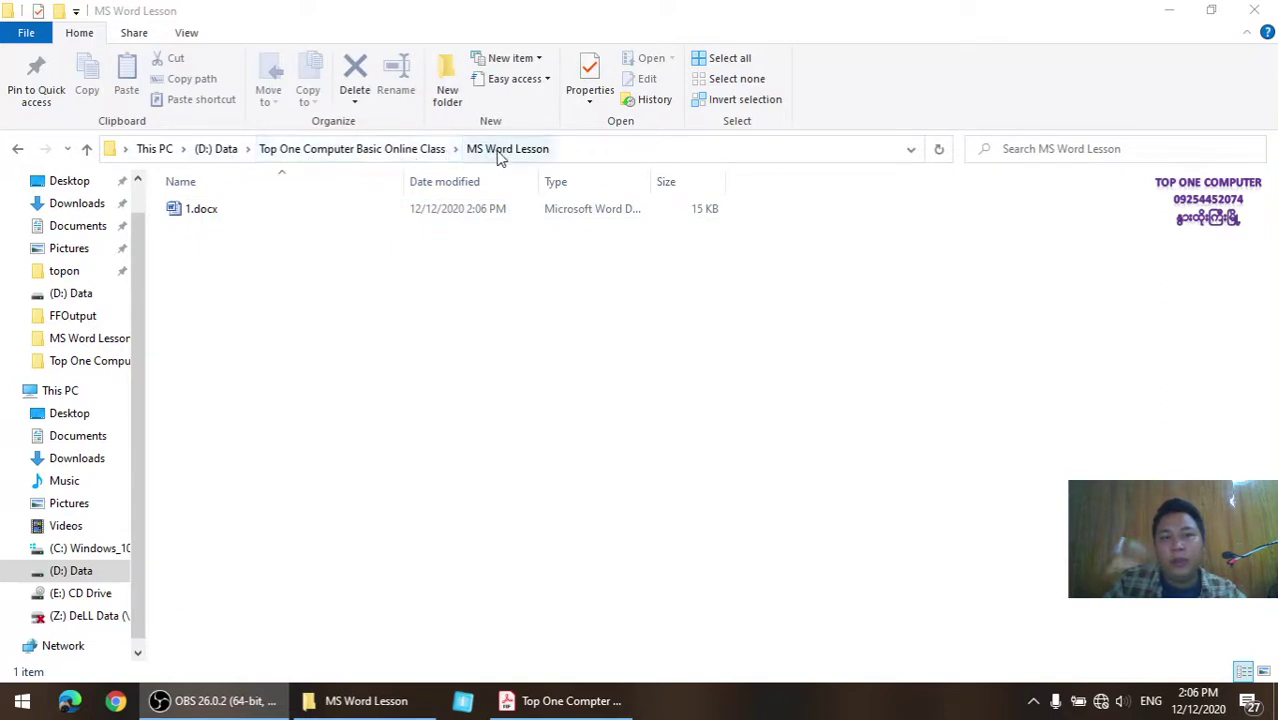
double_click(366, 210)
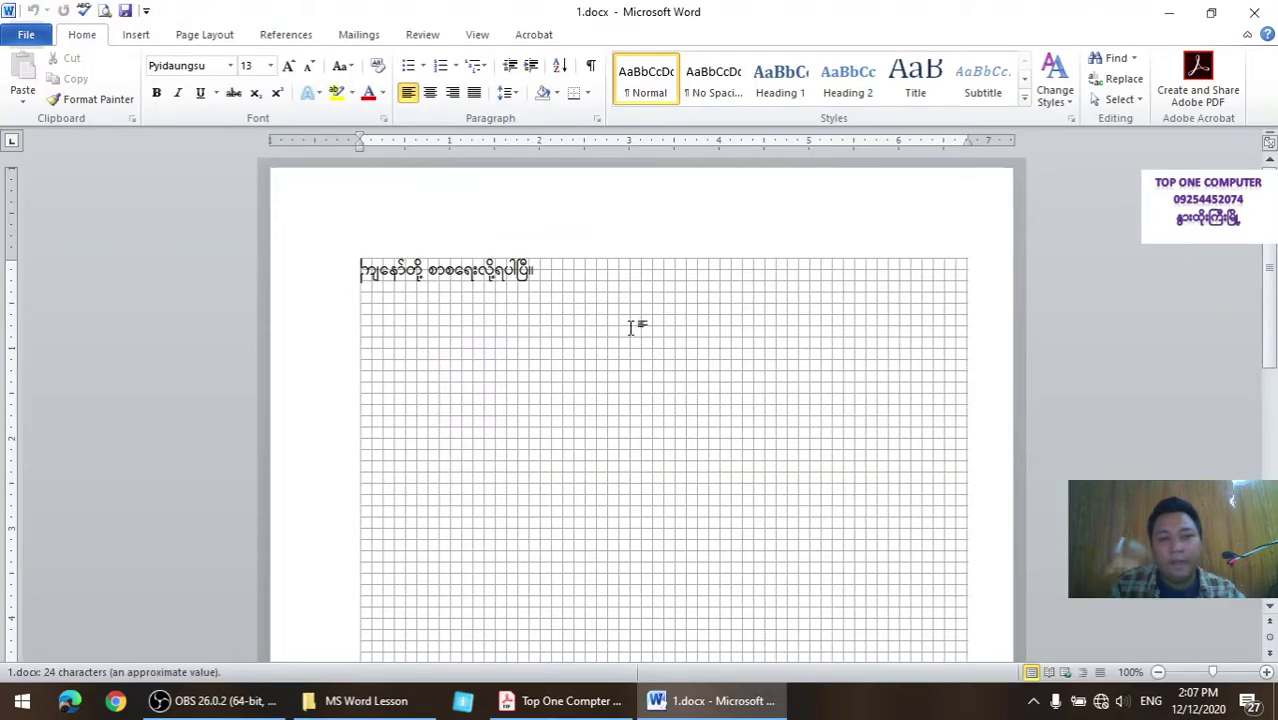
Step: Save a copy as 1.pdf in PDF format, optimized for minimum size
left_click(17, 37)
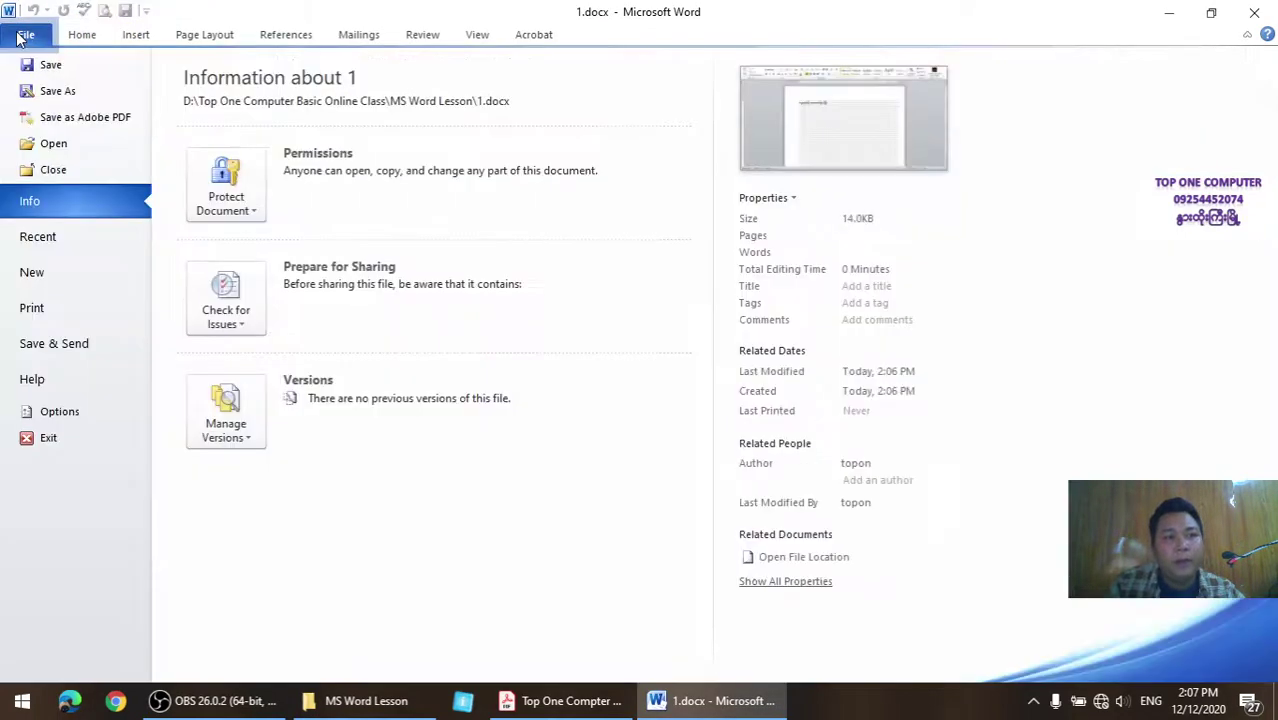
left_click(57, 89)
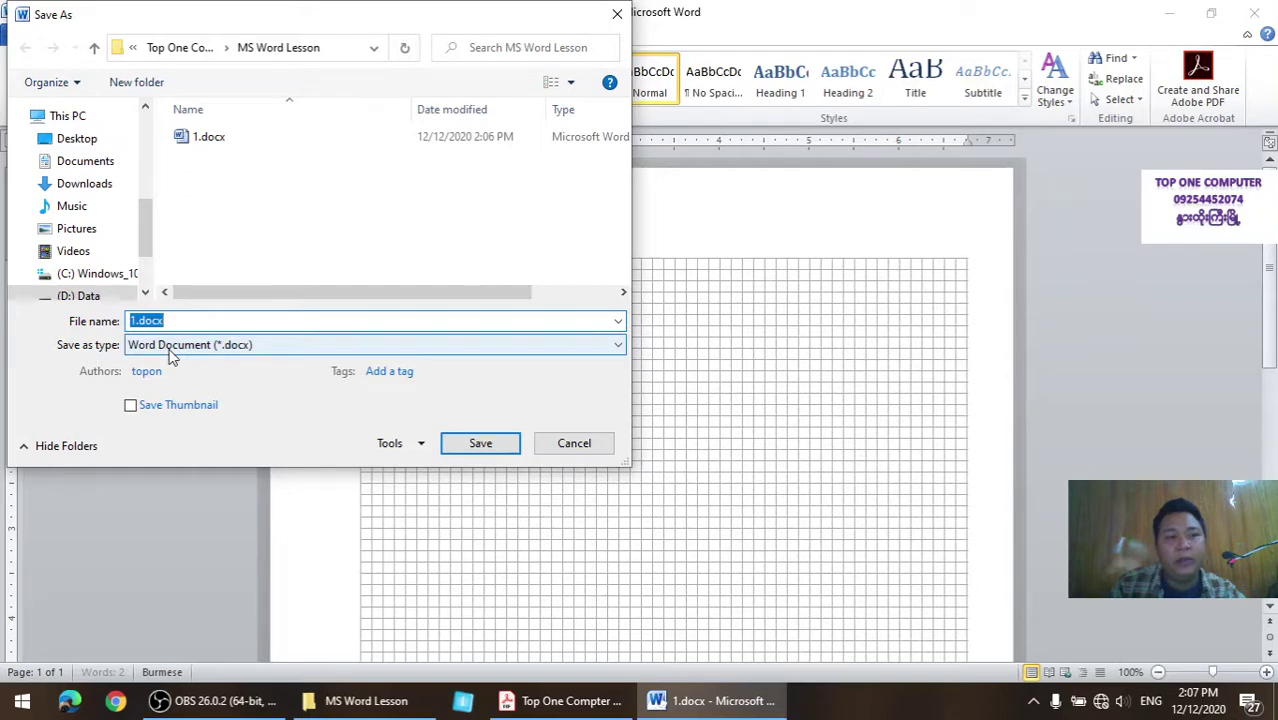
left_click(170, 350)
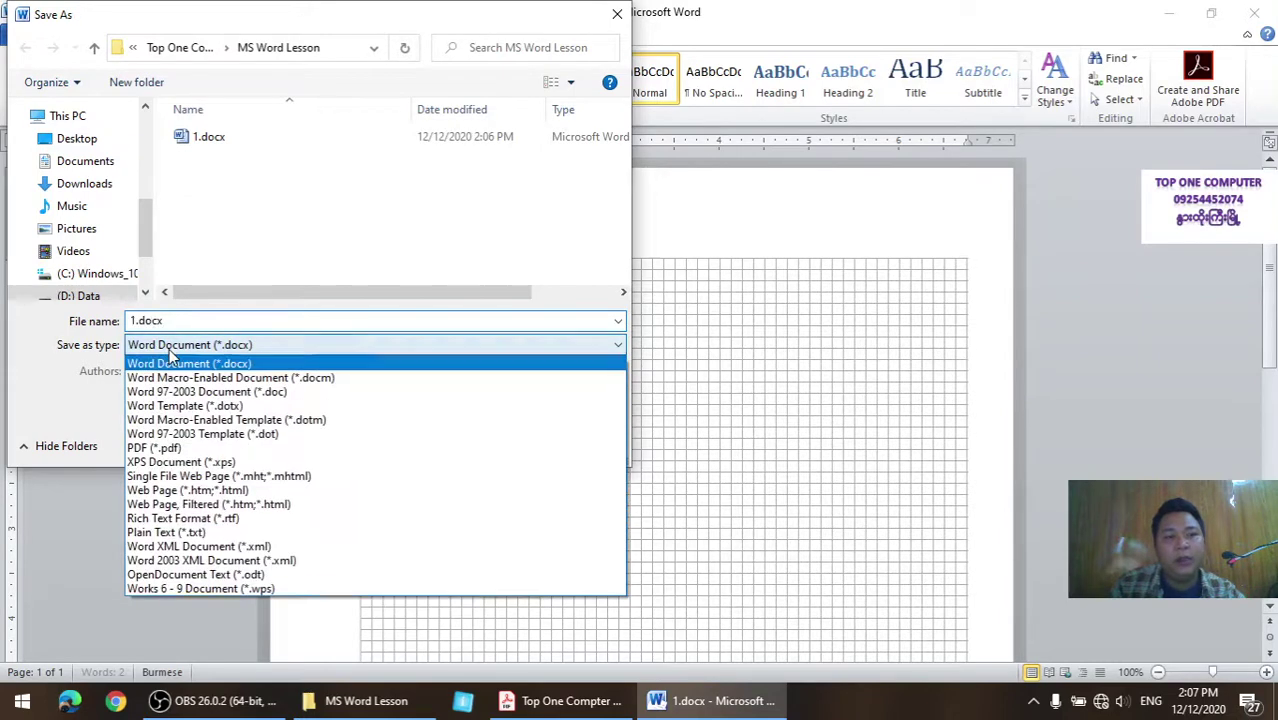
left_click(183, 449)
left_click(182, 449)
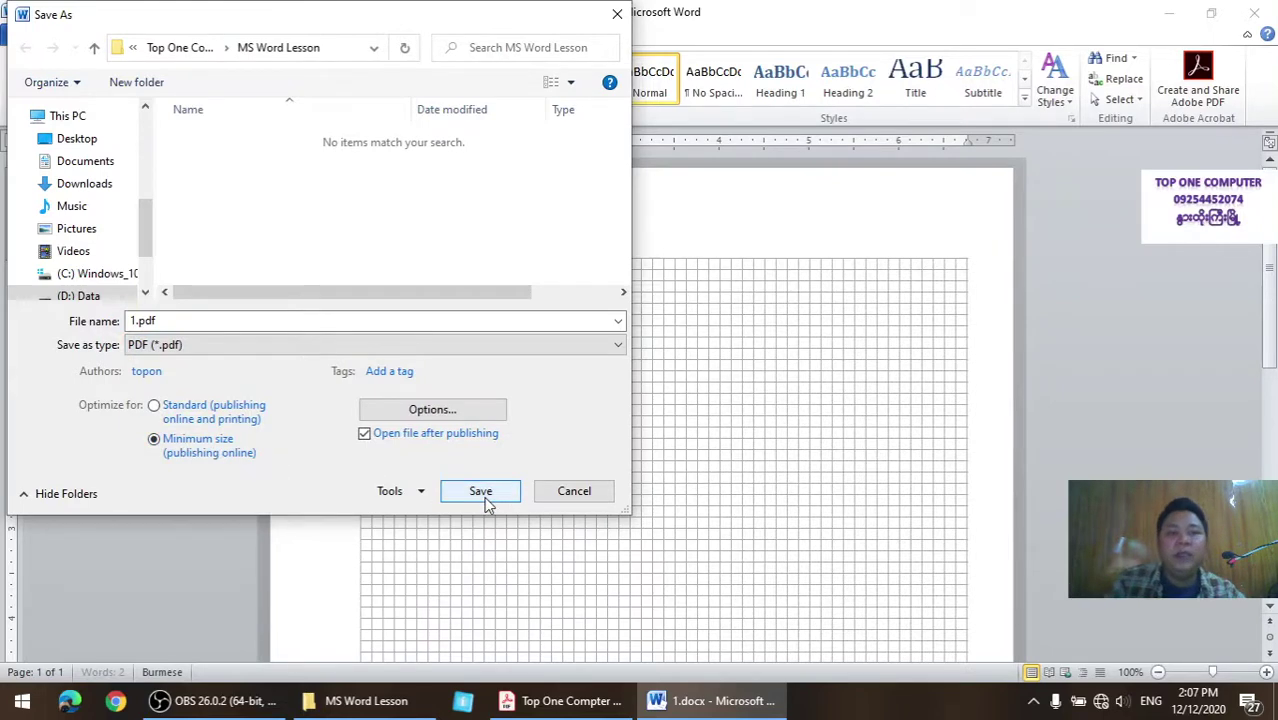
left_click(485, 498)
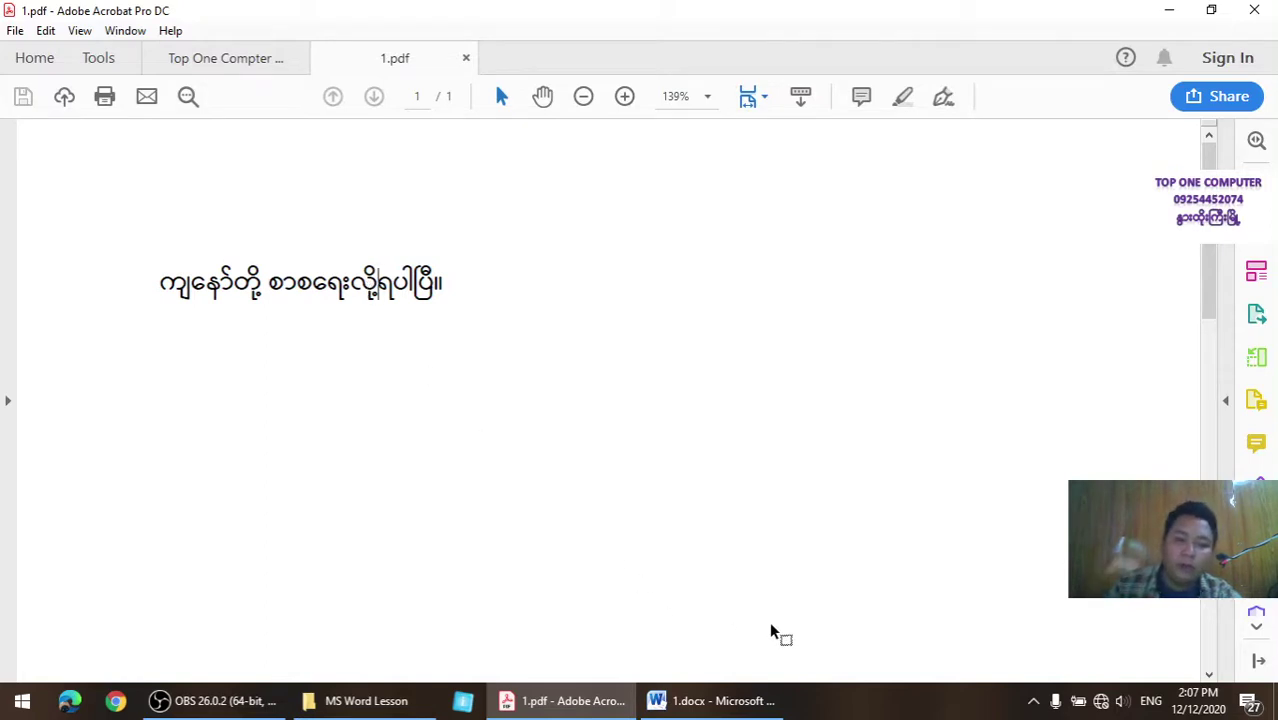
Step: Delete the final characters of the Myanmar line in Word, then return to 1.pdf in Acrobat
left_click(731, 699)
left_click(590, 274)
key("BackSpace")
key("BackSpace")
key("BackSpace")
key("BackSpace")
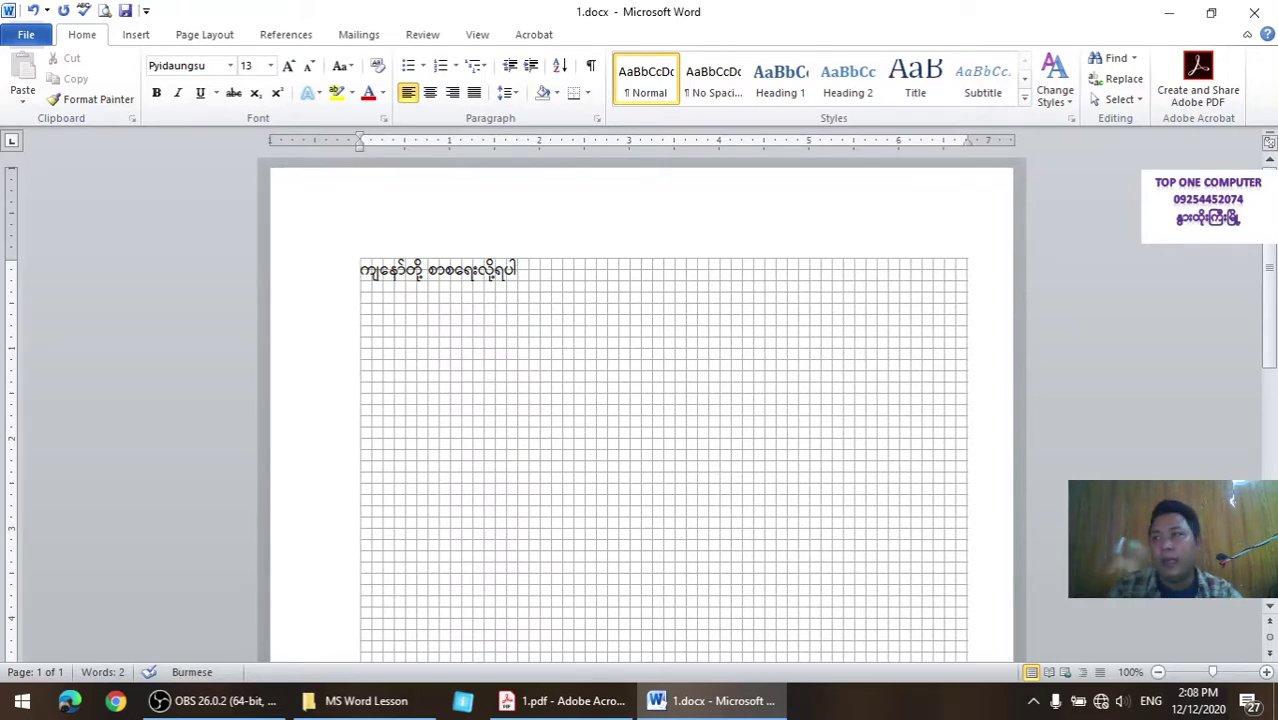
left_click(560, 700)
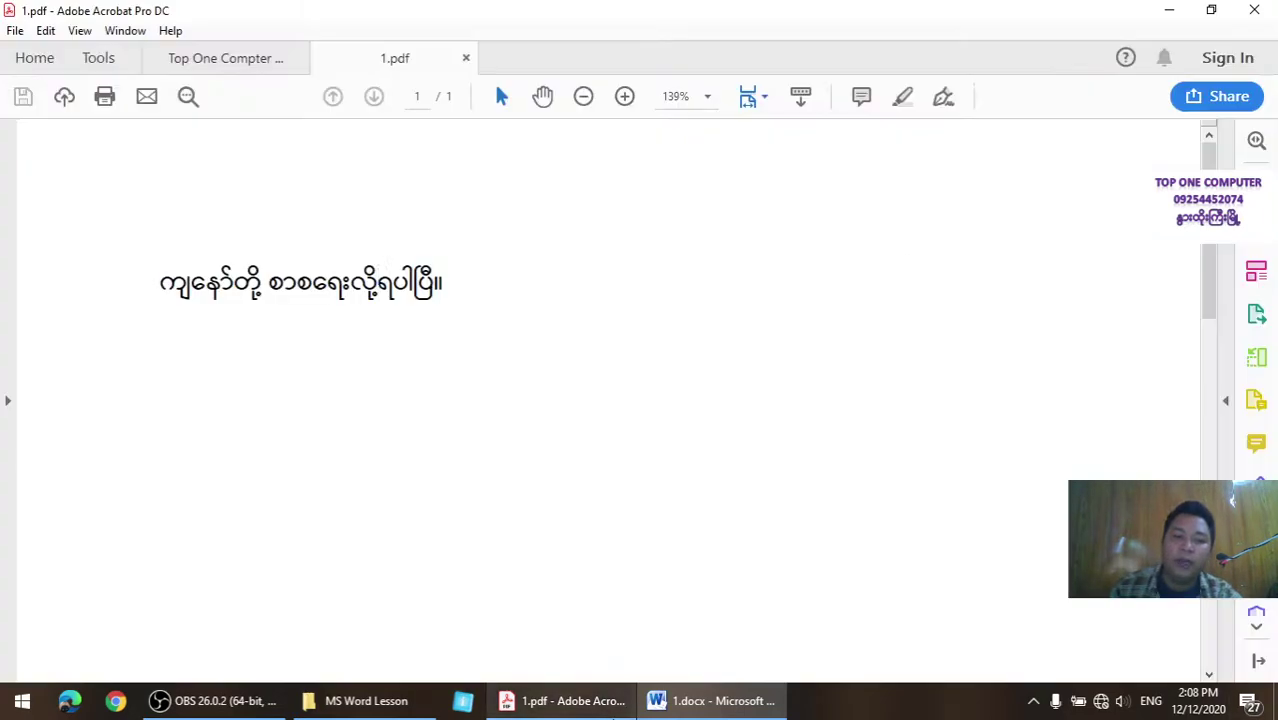
left_click(447, 286)
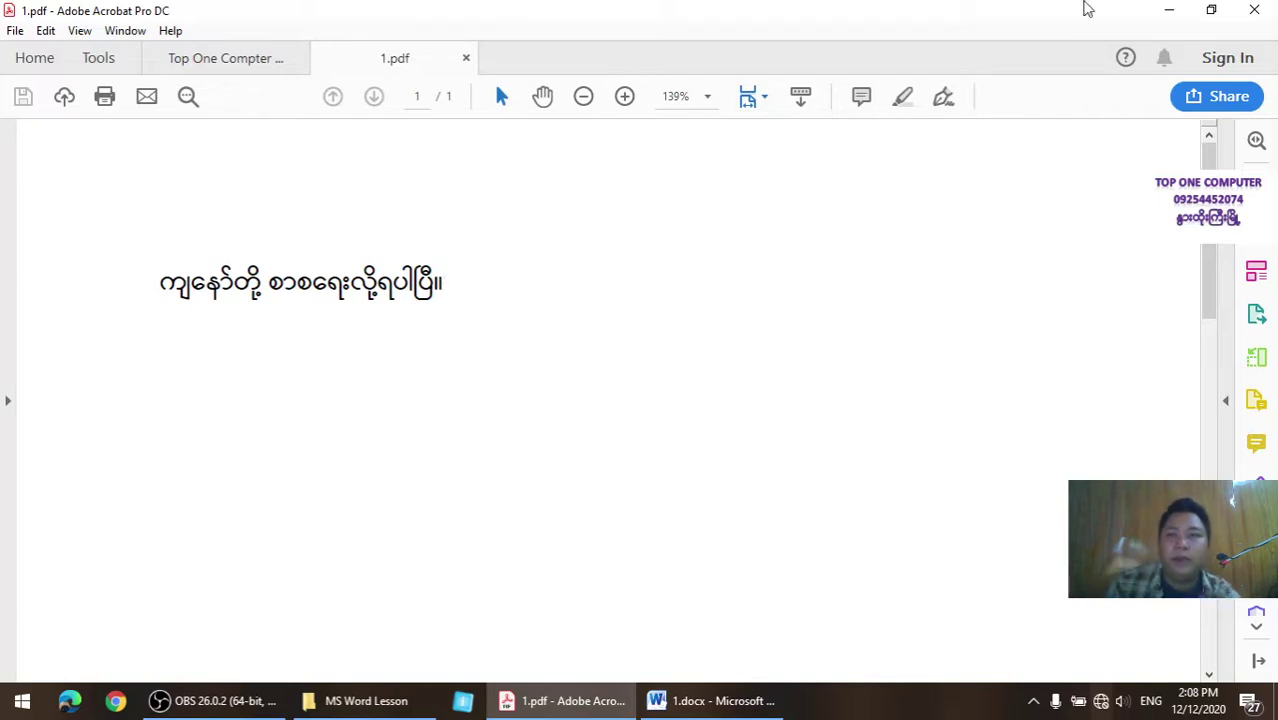
Step: Review the Save As format list for 1.docx, cancel without saving, then minimize Word
left_click(1169, 9)
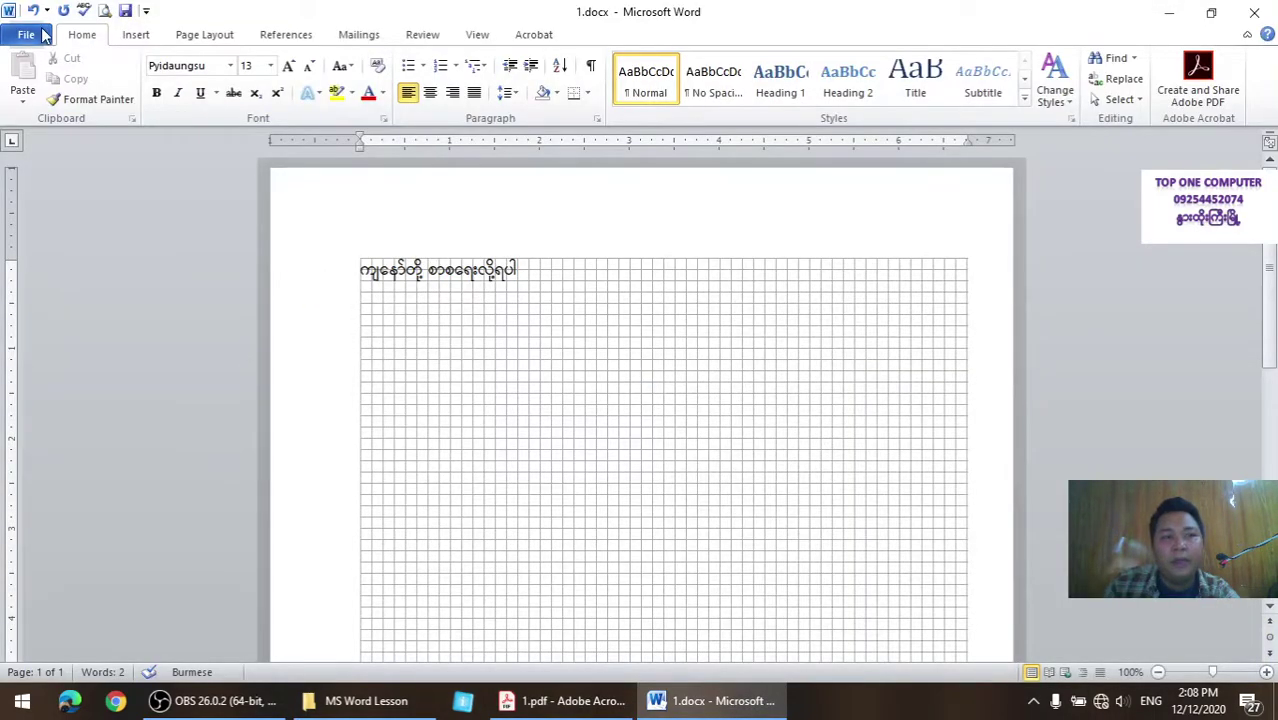
left_click(40, 34)
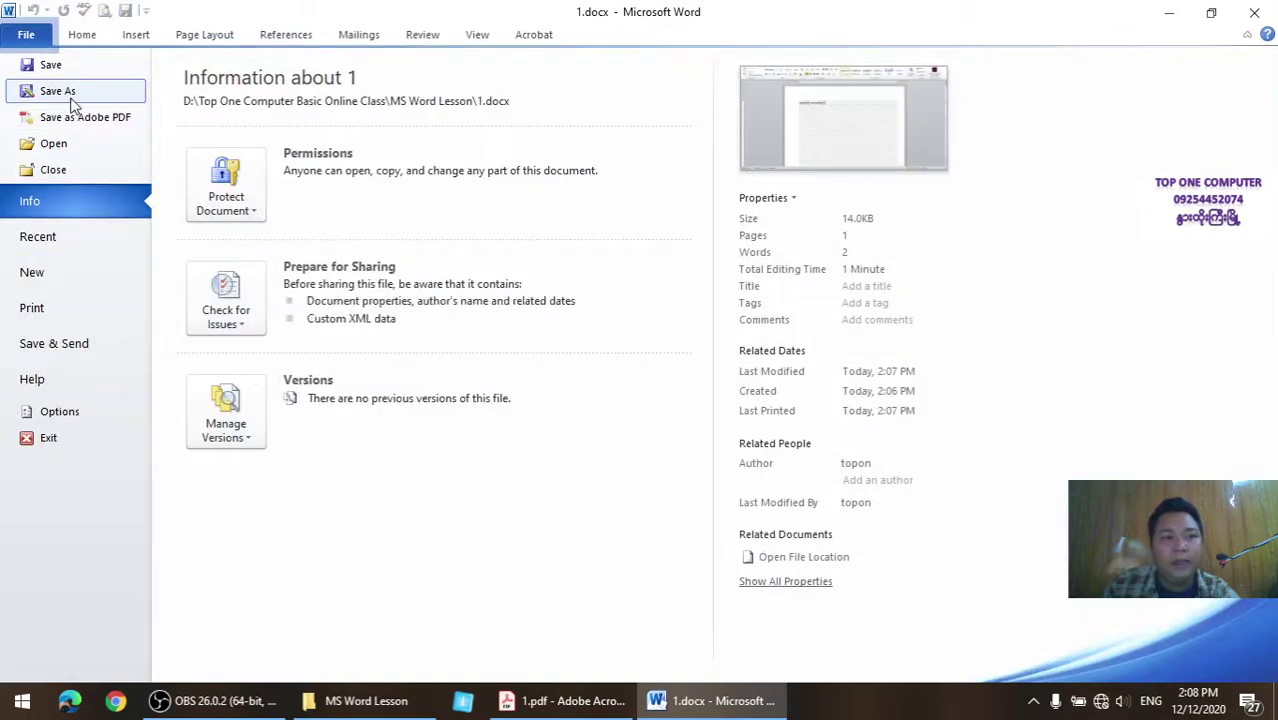
left_click(60, 92)
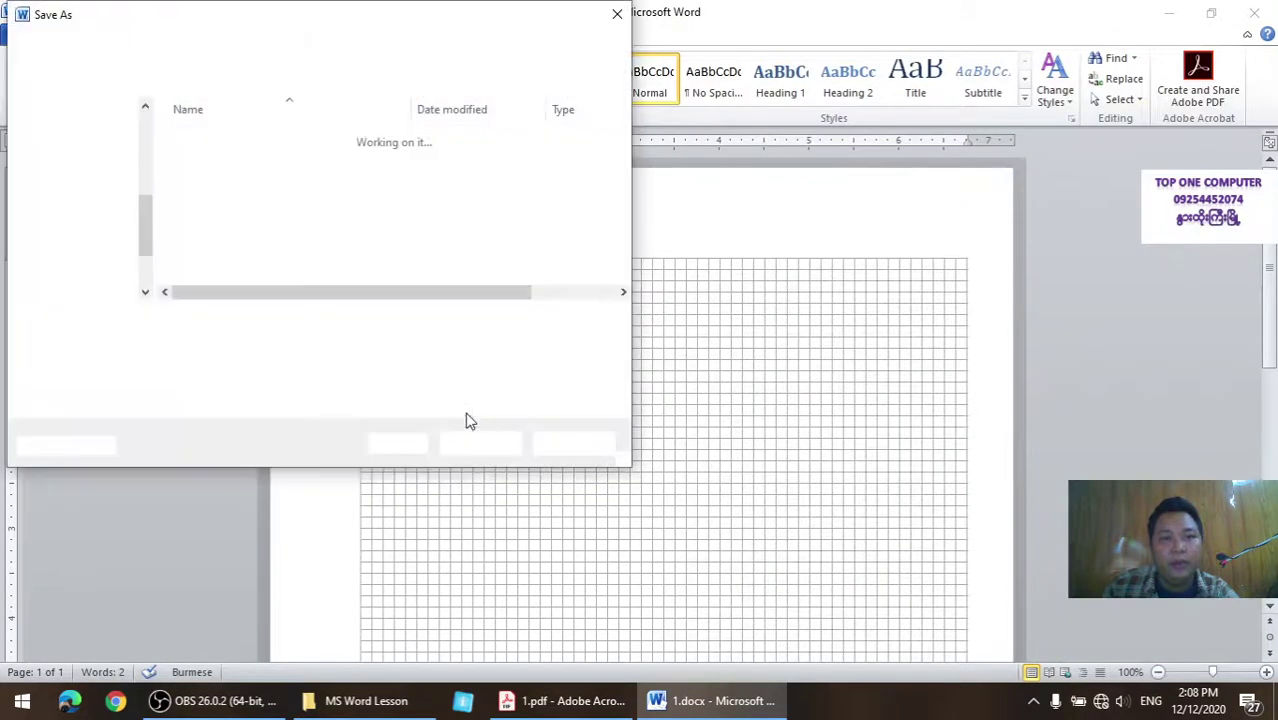
left_click(359, 345)
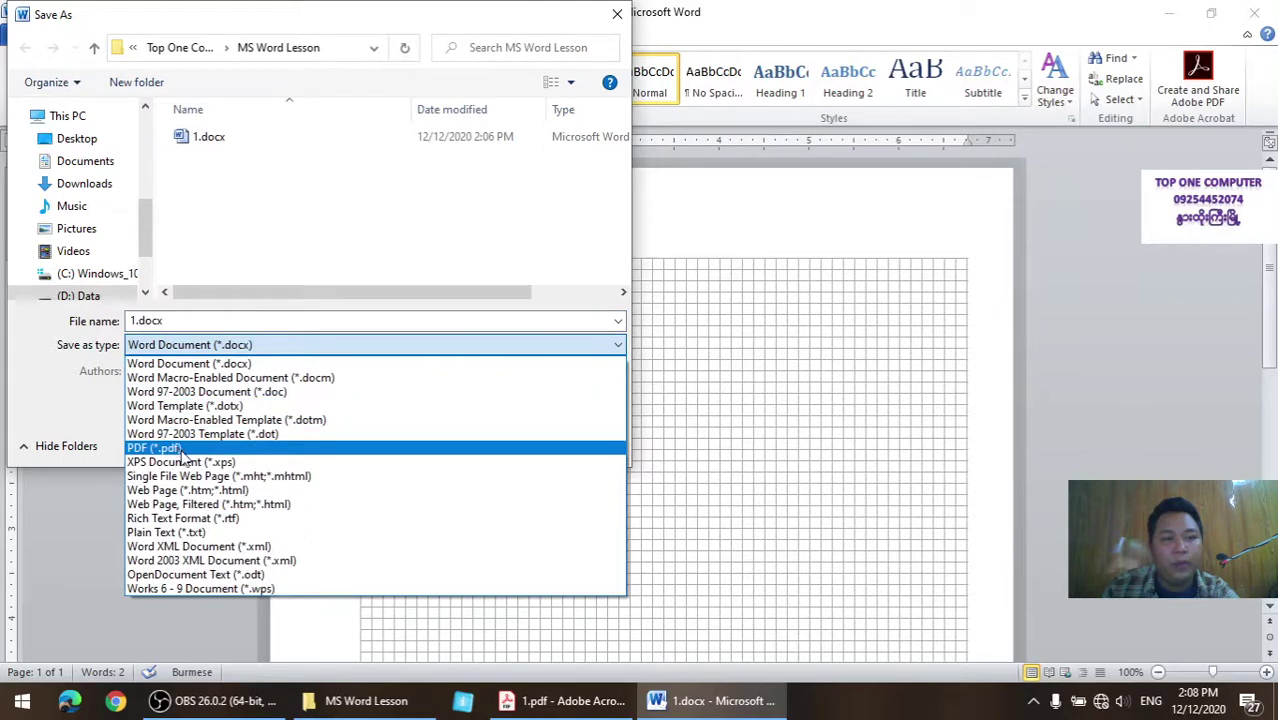
left_click(310, 345)
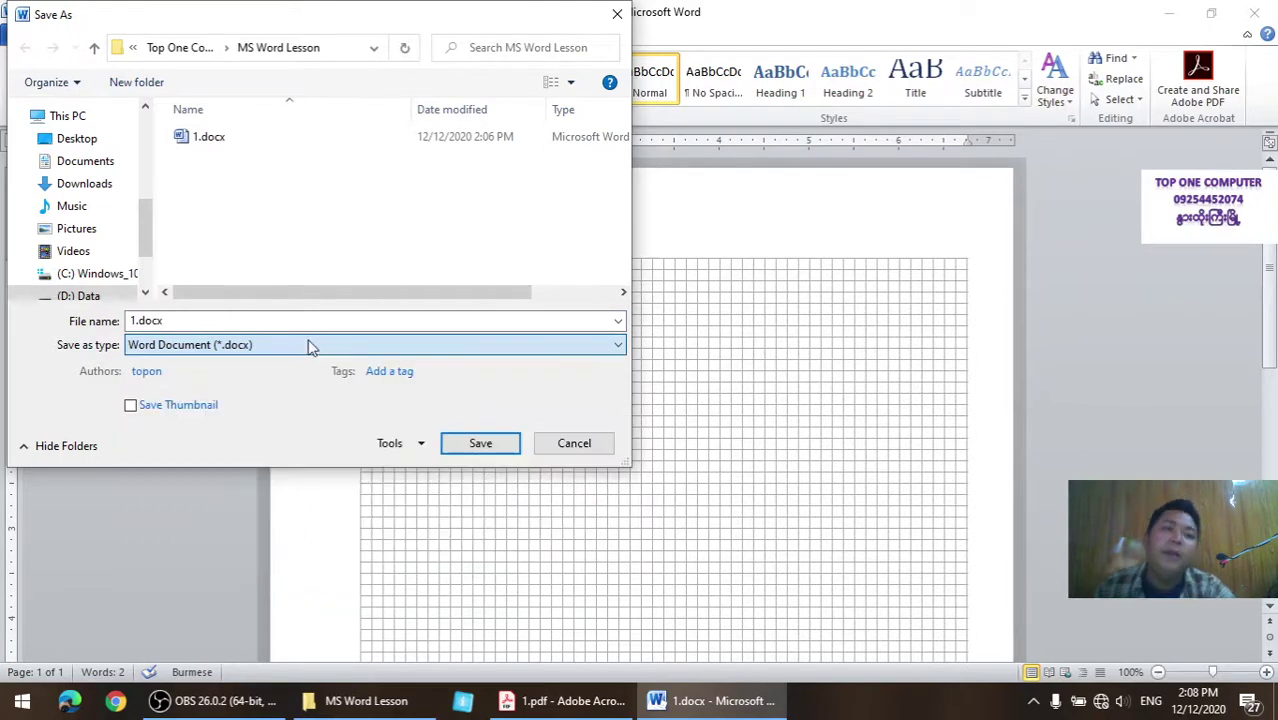
left_click(572, 443)
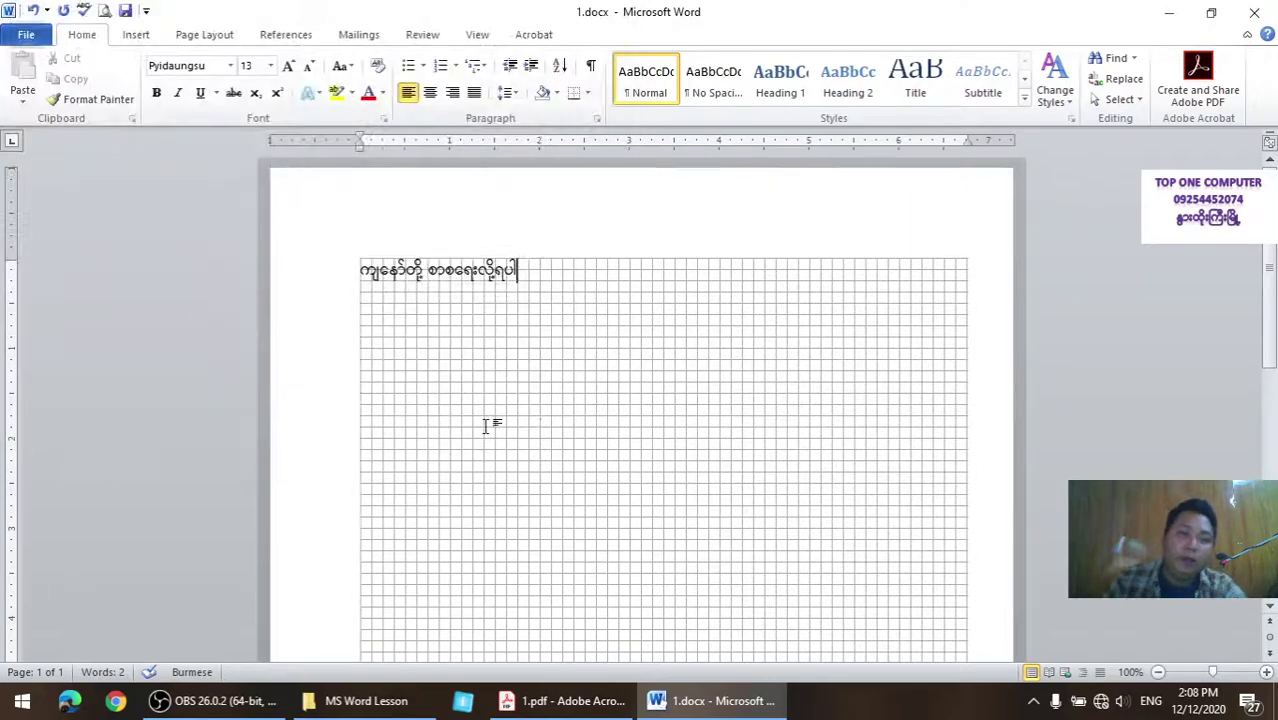
left_click(26, 34)
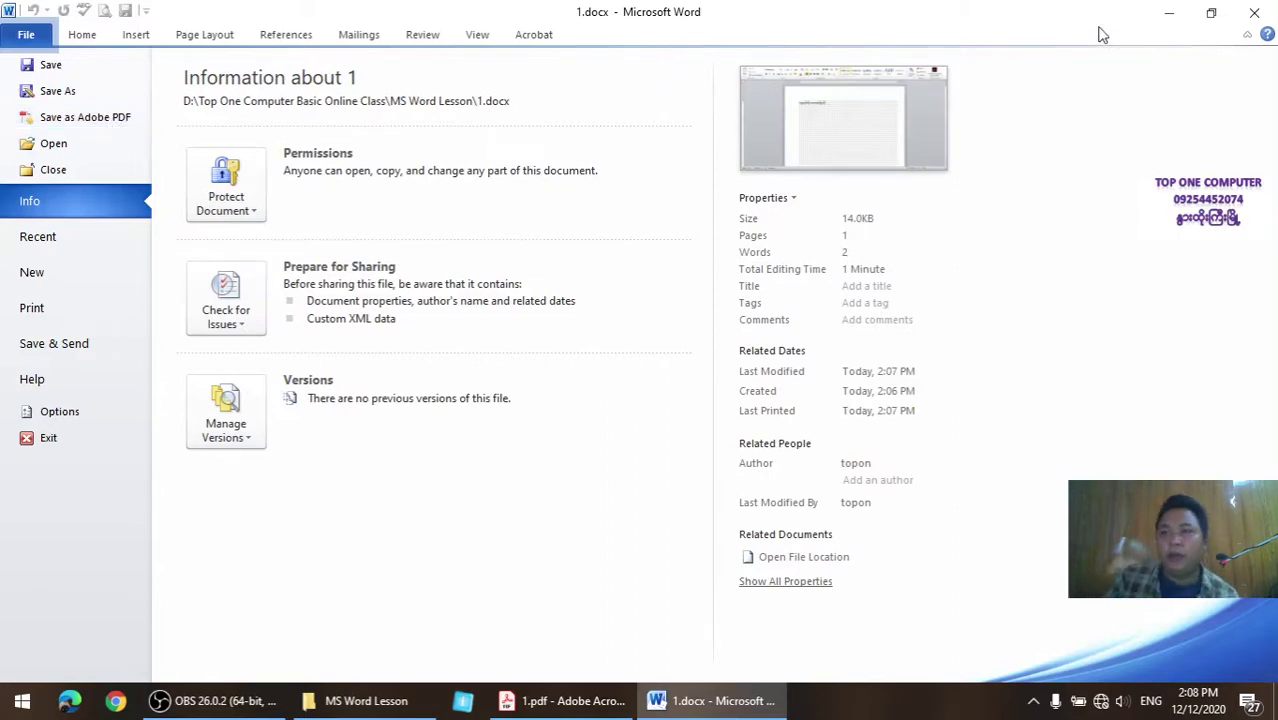
left_click(1166, 11)
Step: Restore Word from the taskbar, leave the Info page, and dismiss the Open window
left_click(1163, 10)
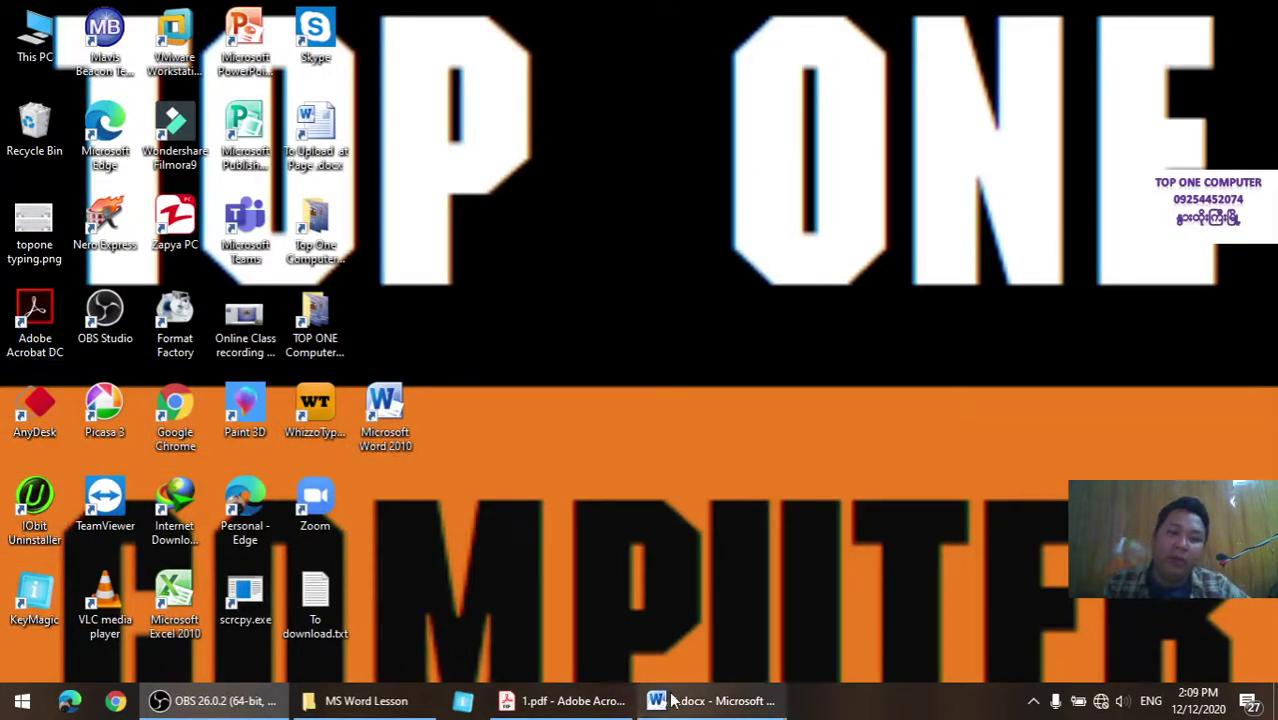
mouse_move(672, 701)
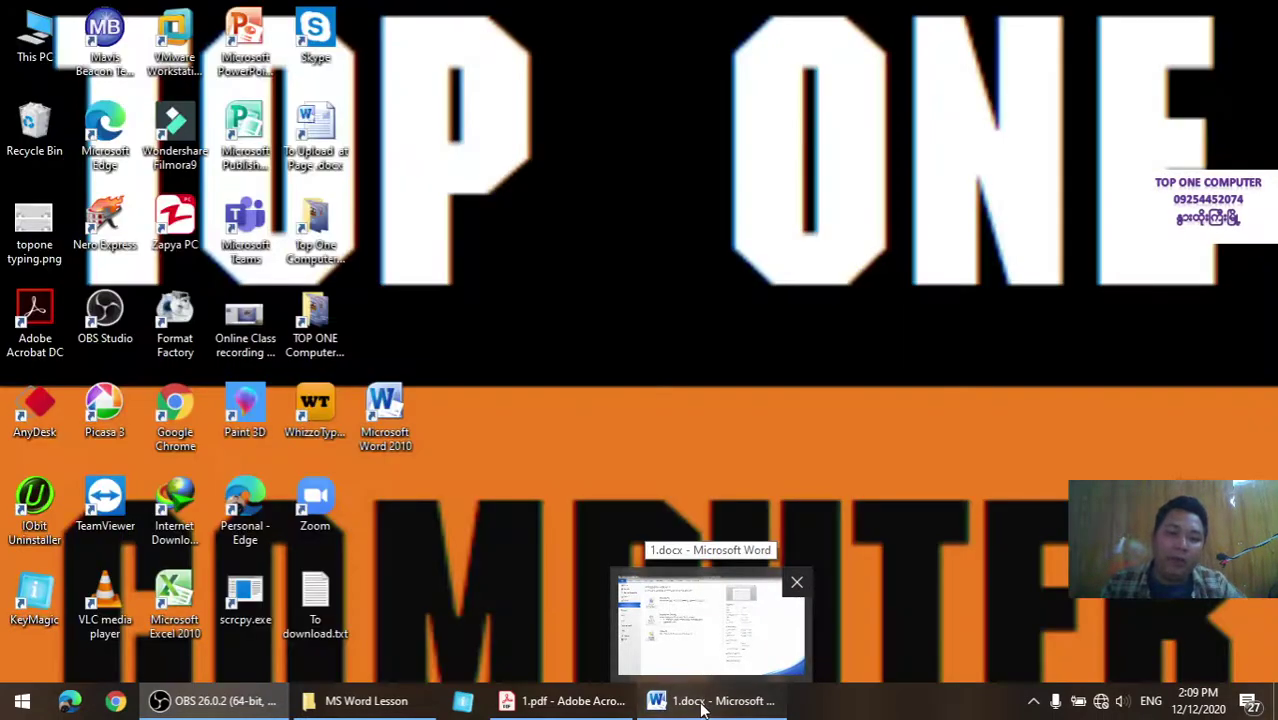
left_click(703, 706)
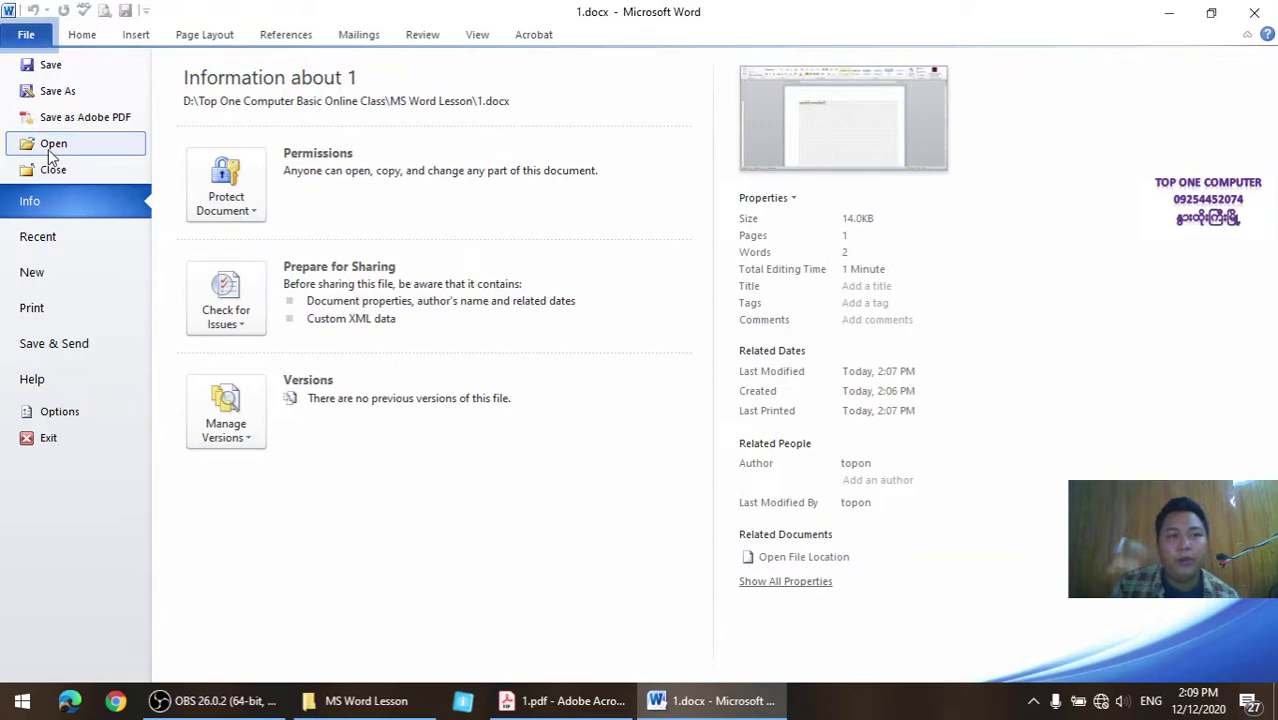
key("Escape")
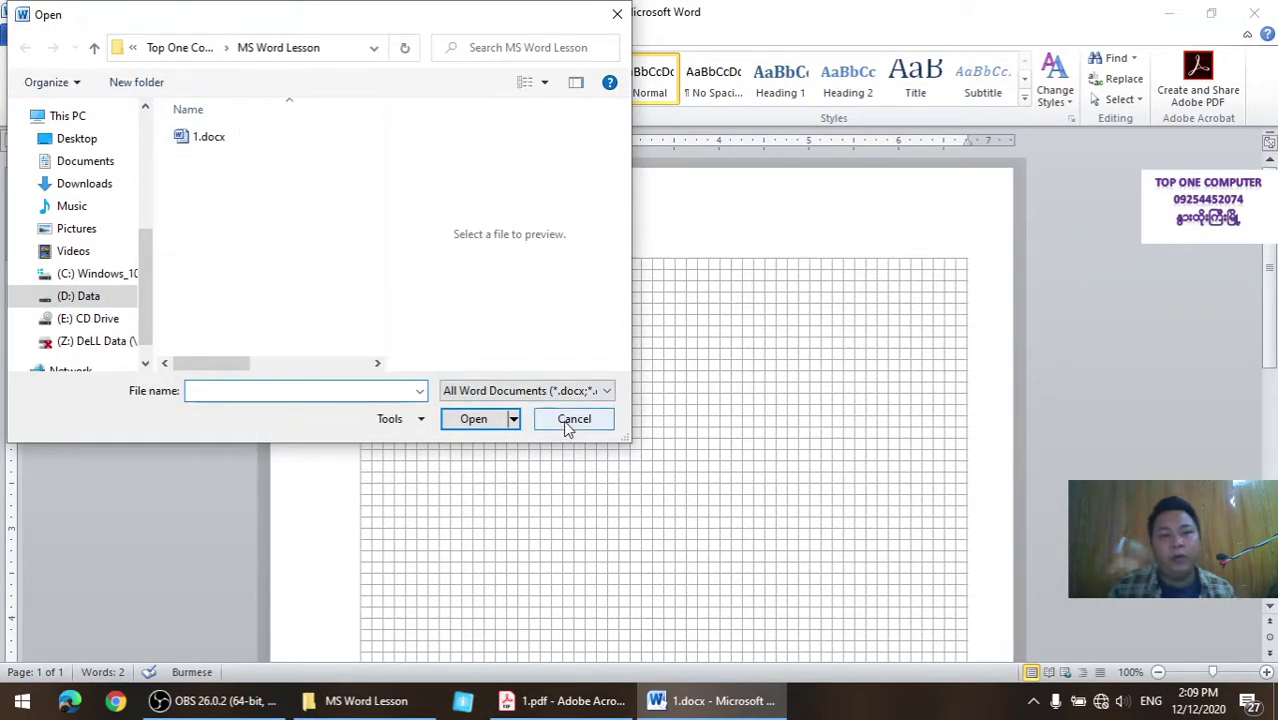
left_click(567, 422)
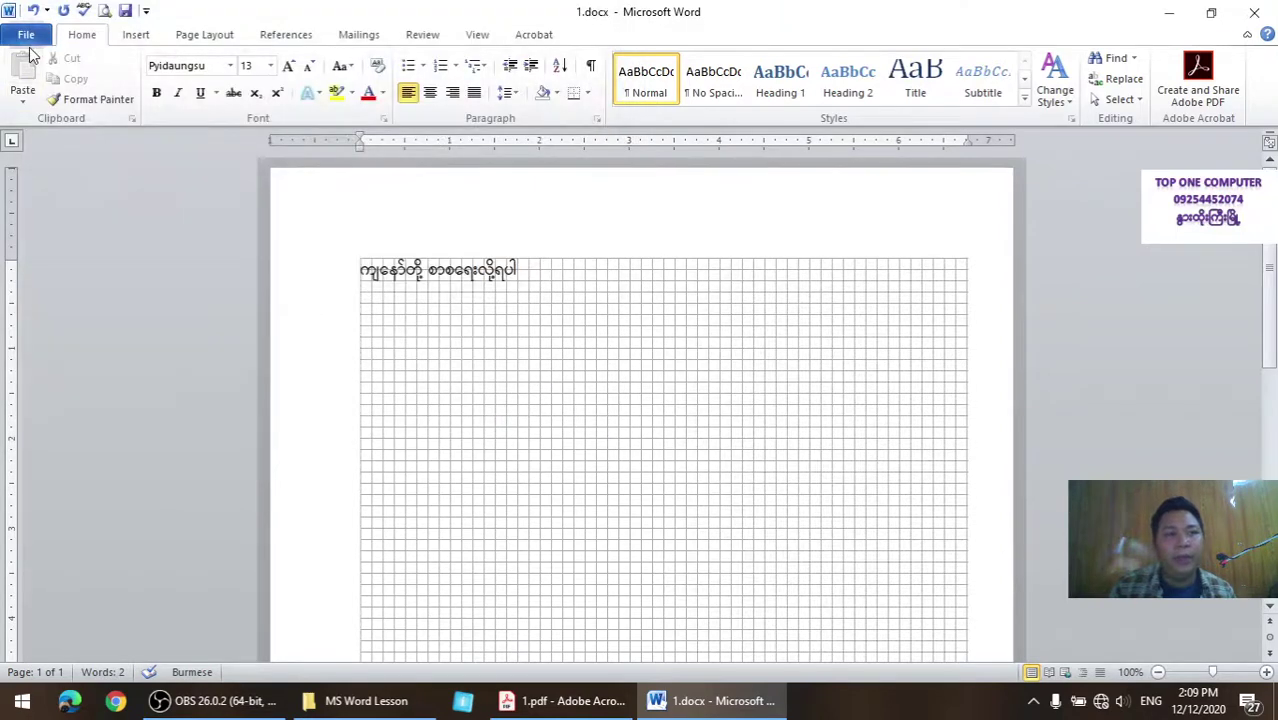
left_click(27, 36)
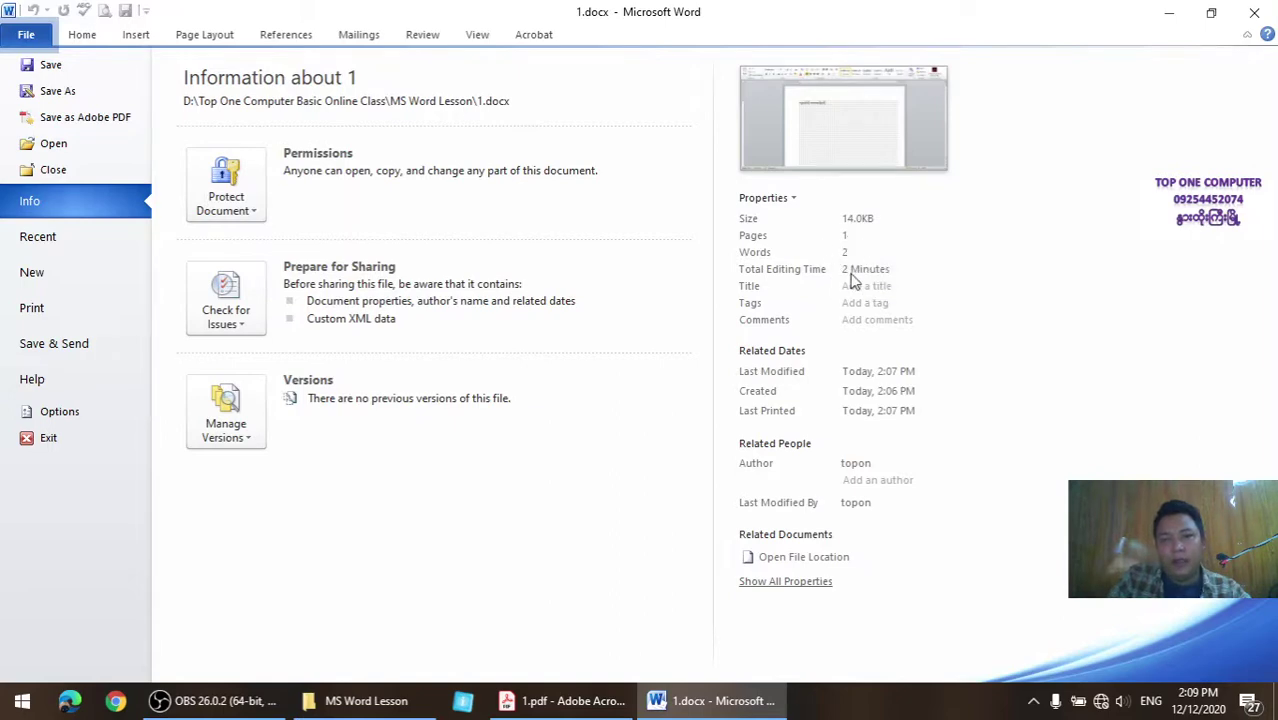
left_click(740, 700)
left_click(712, 700)
left_click(62, 35)
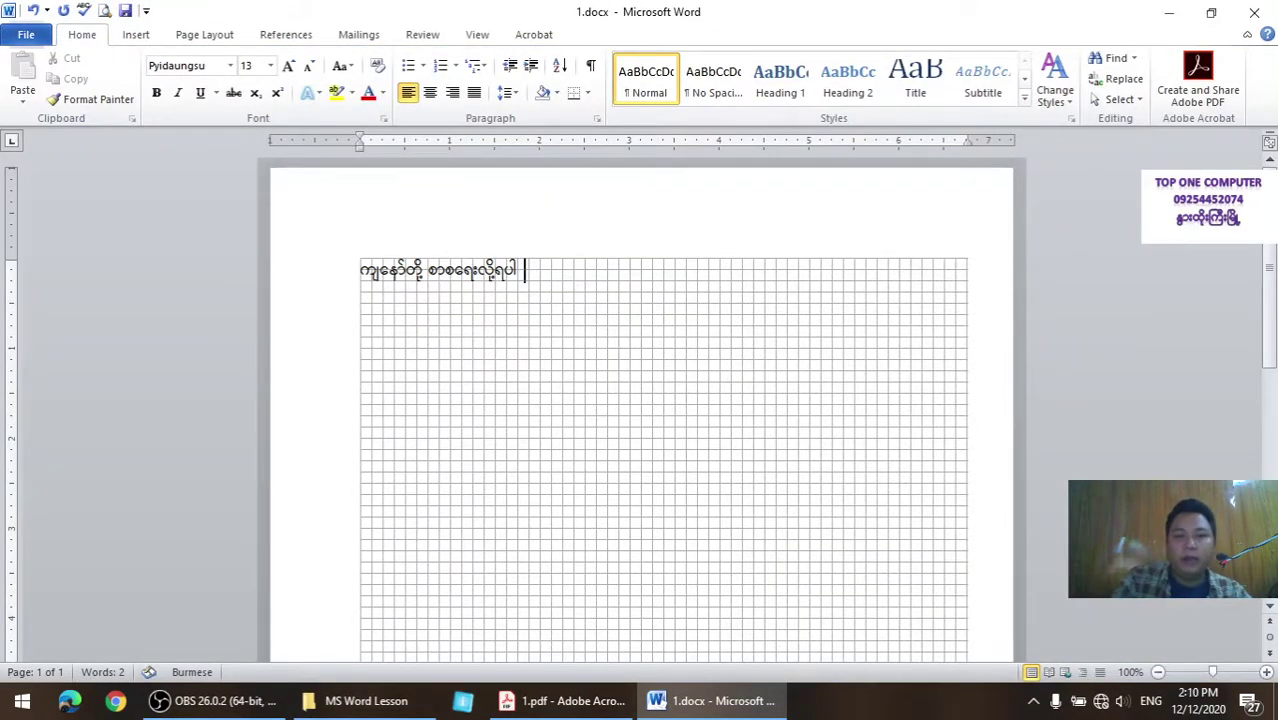
left_click(680, 701)
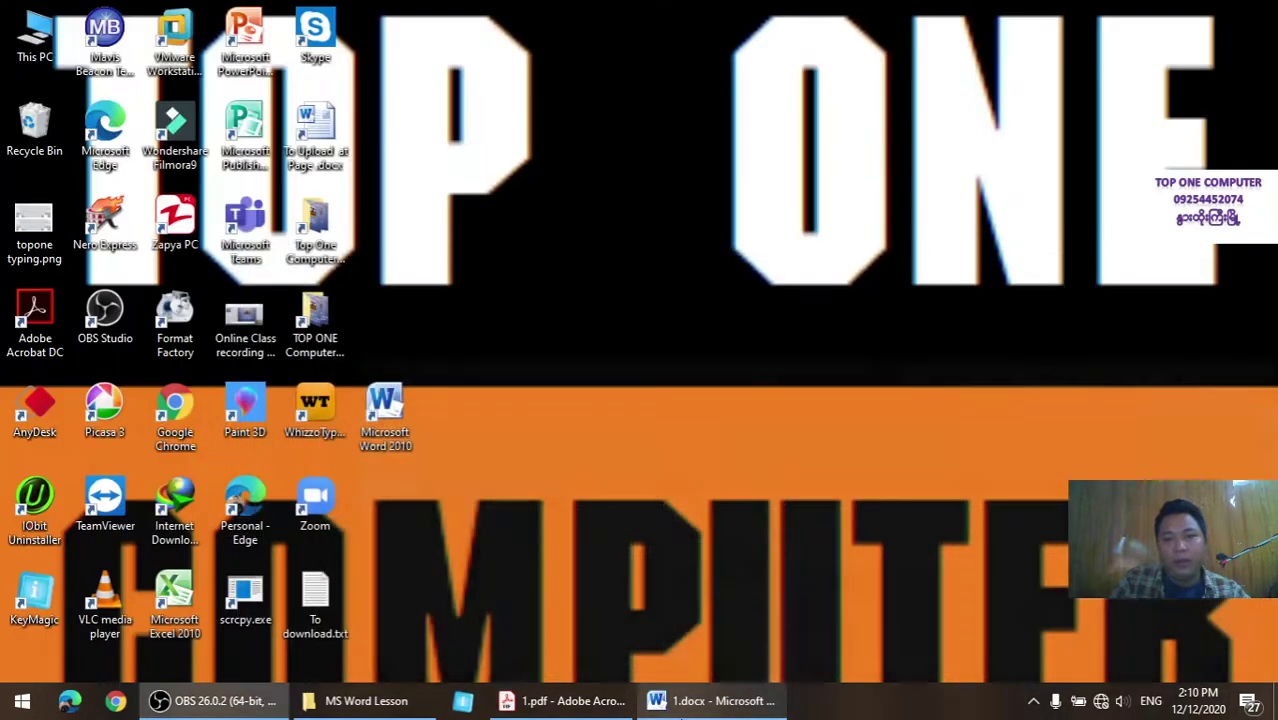
left_click(673, 703)
left_click(24, 35)
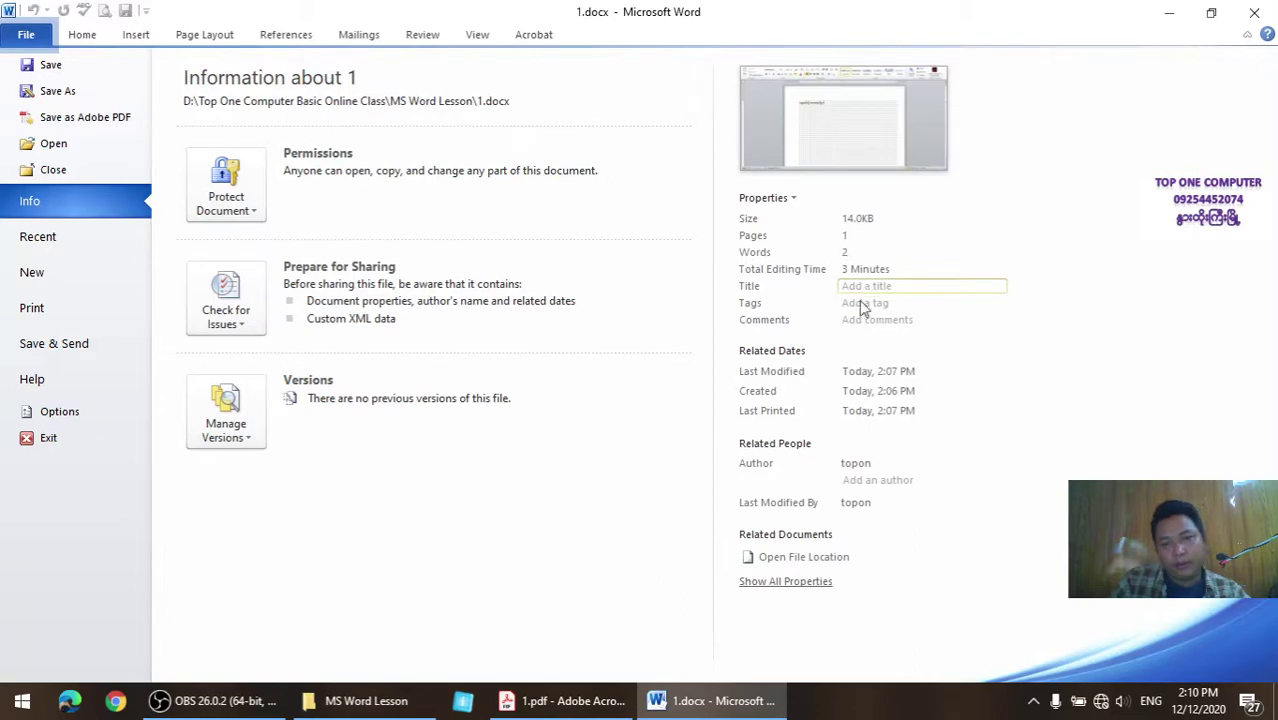
left_click(730, 700)
left_click(735, 700)
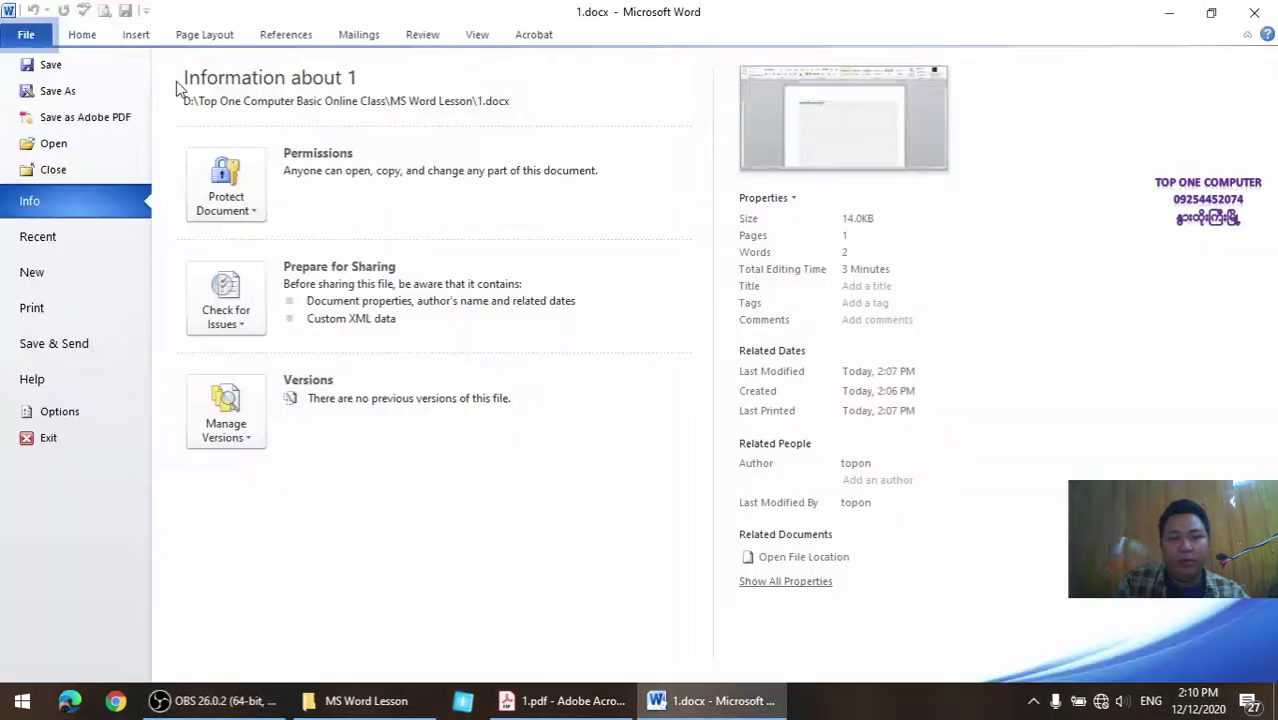
left_click(82, 34)
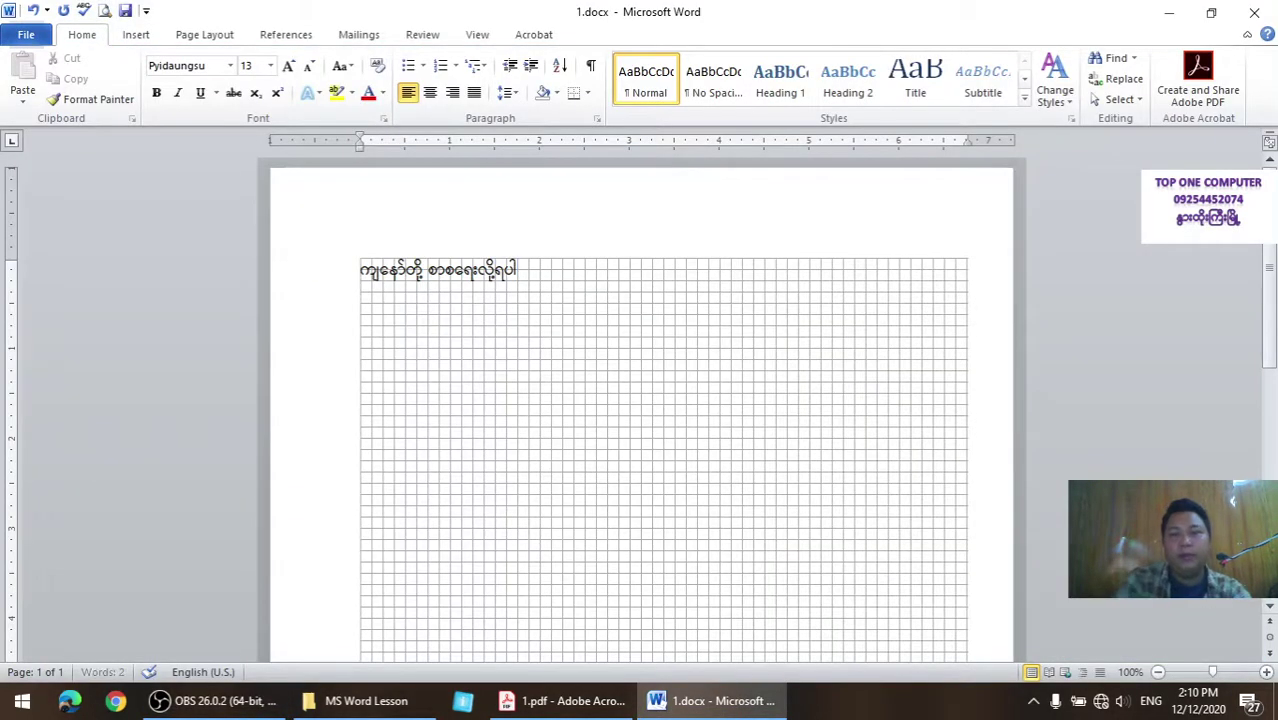
Step: Replace the Myanmar line with 'welcome to TOP ONE COMPUTER TRAINING CENTER' and confirm 7 words
key("BackSpace")
key("BackSpace")
key("BackSpace")
key("BackSpace")
key("BackSpace")
key("BackSpace")
key("BackSpace")
key("BackSpace")
key("BackSpace")
key("BackSpace")
key("BackSpace")
key("BackSpace")
key("BackSpace")
key("BackSpace")
key("BackSpace")
key("BackSpace")
key("BackSpace")
key("BackSpace")
key("BackSpace")
key("BackSpace")
key("BackSpace")
key("BackSpace")
key("ctrl+shift")
type("w")
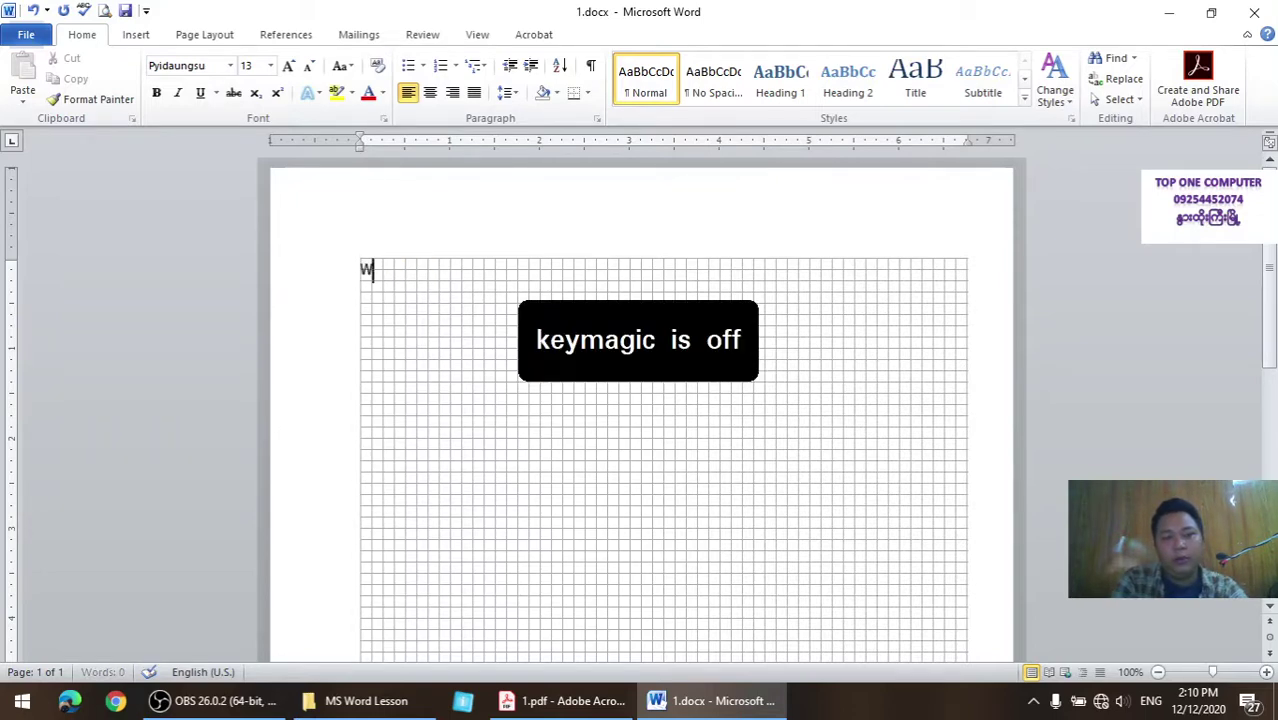
type("elcome to")
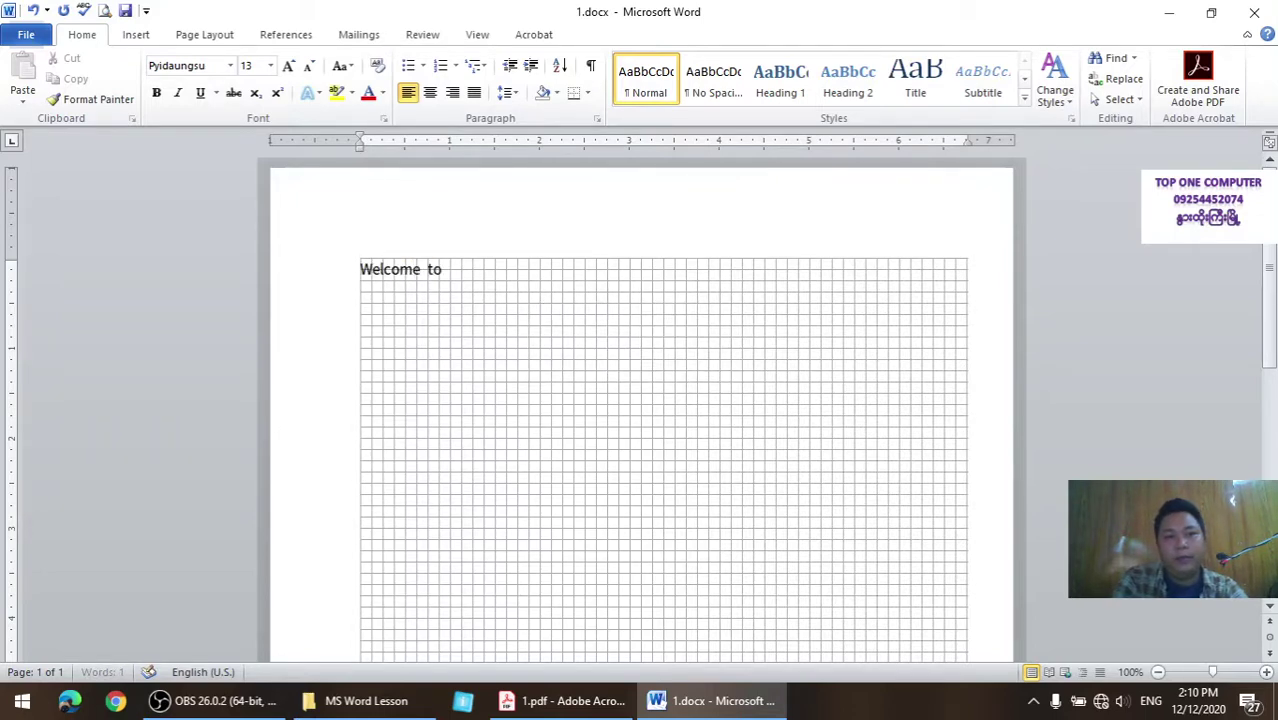
type(" TOP ONE COMPUTER TRAIN")
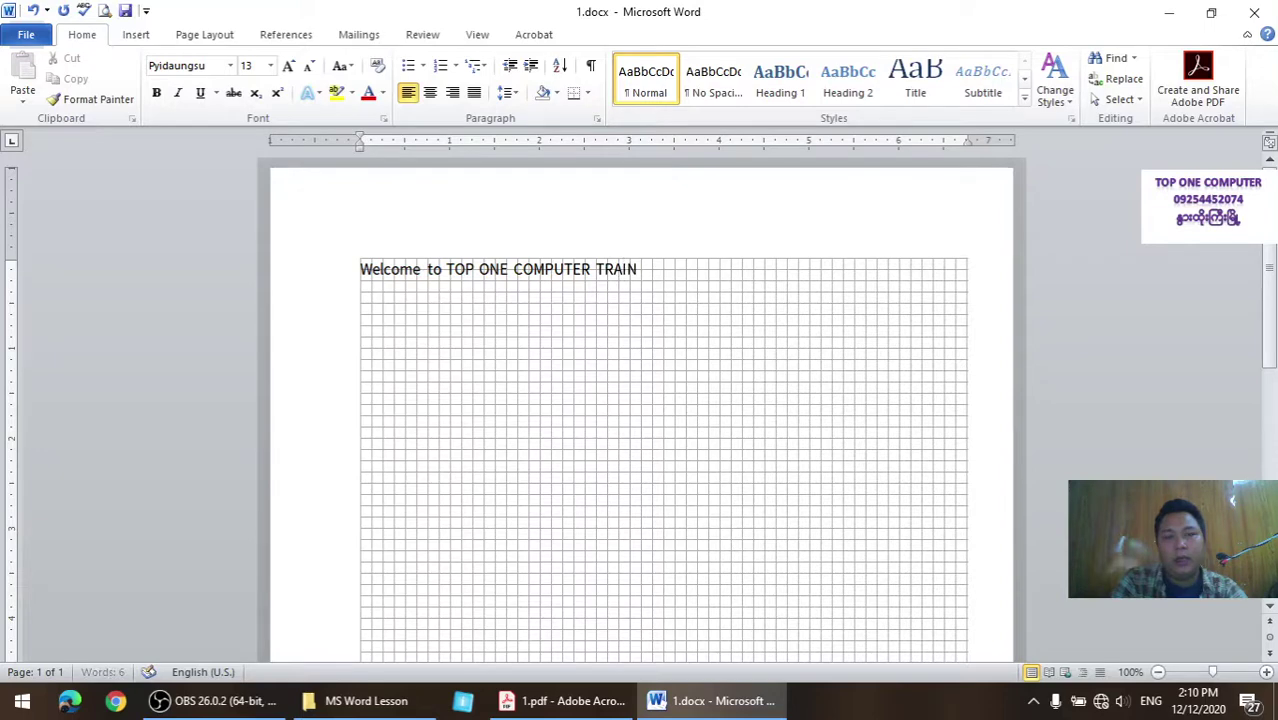
type("ING CENTER")
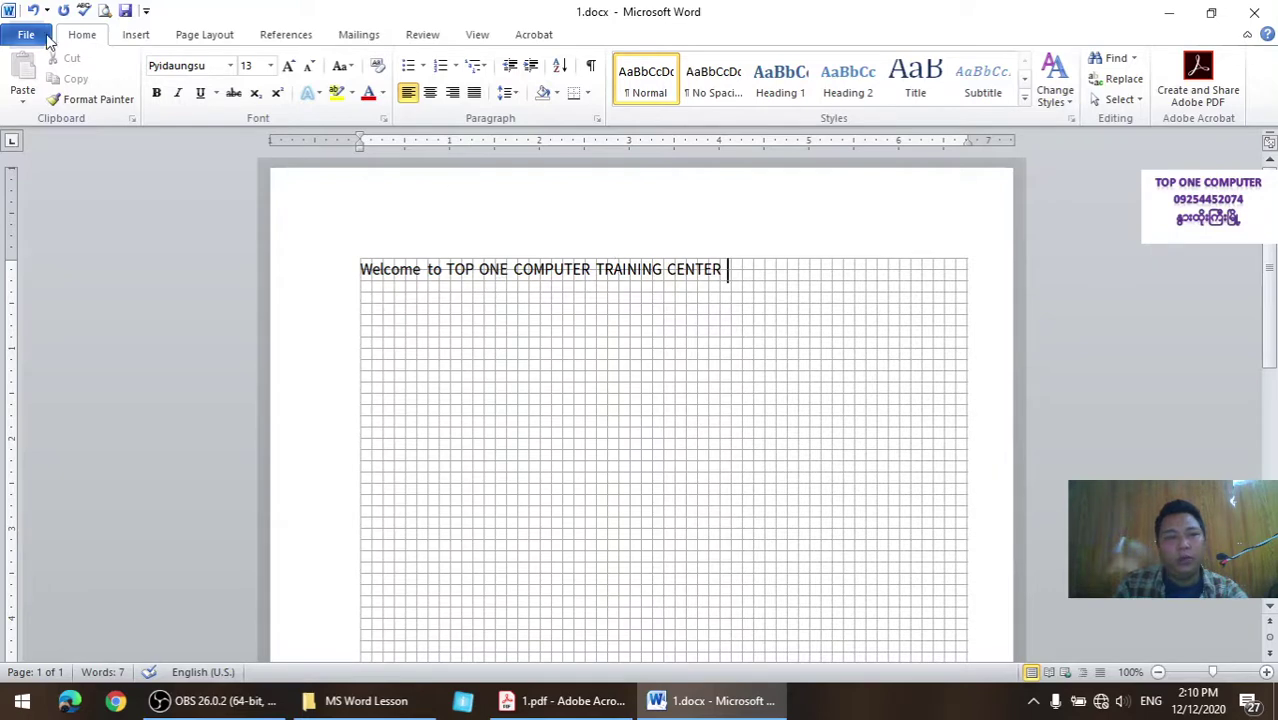
left_click(26, 34)
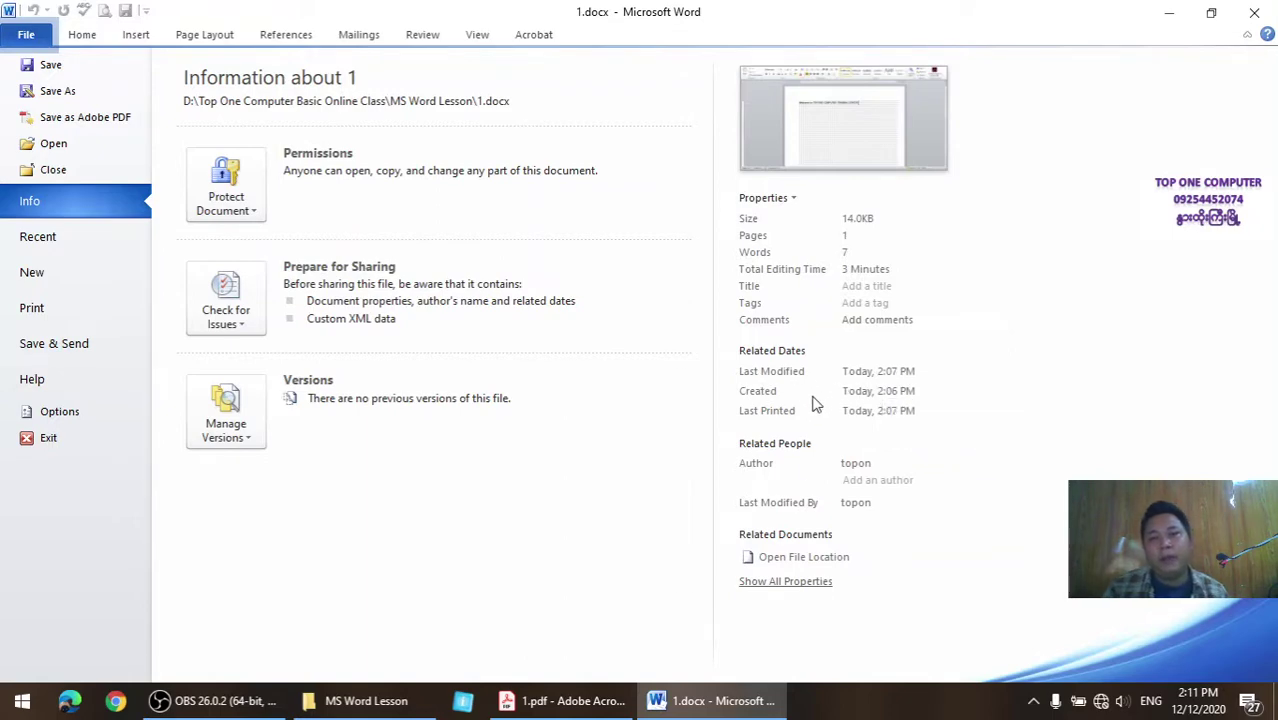
Step: Open 'Computer basic online class advertise.docx' from the Top One Computer Basic Online Class folder
left_click(1169, 13)
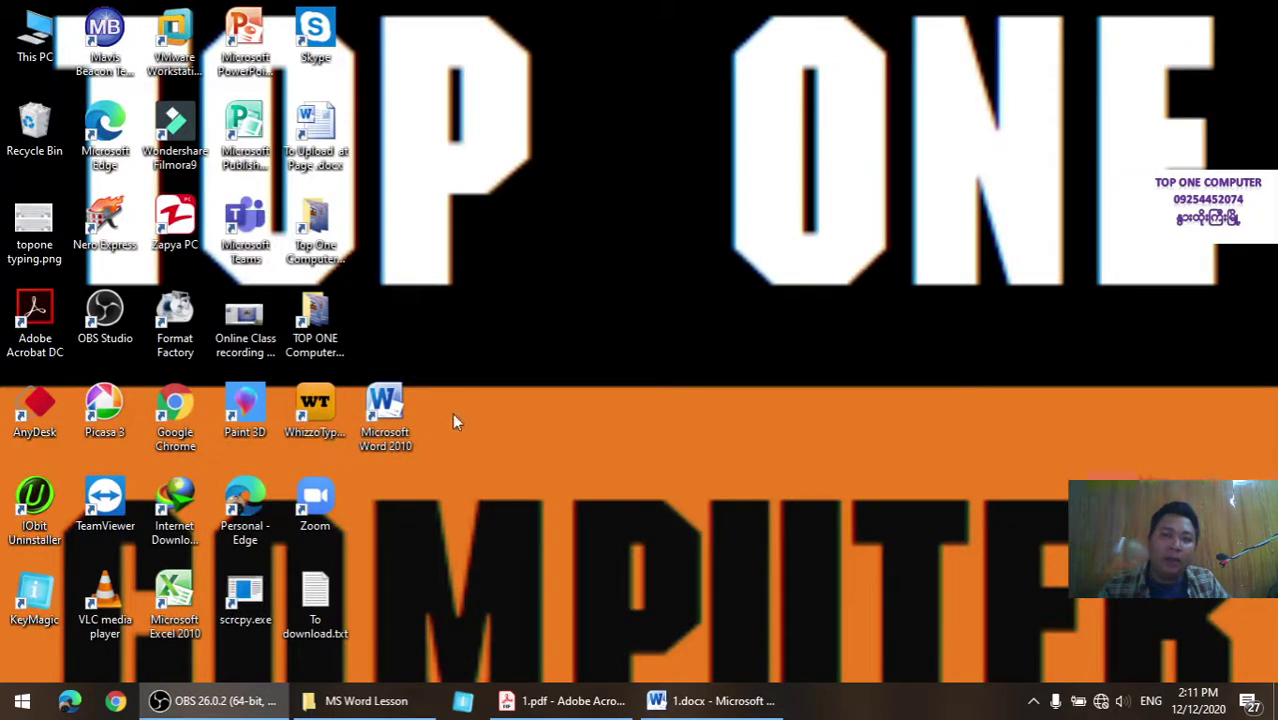
left_click(310, 245)
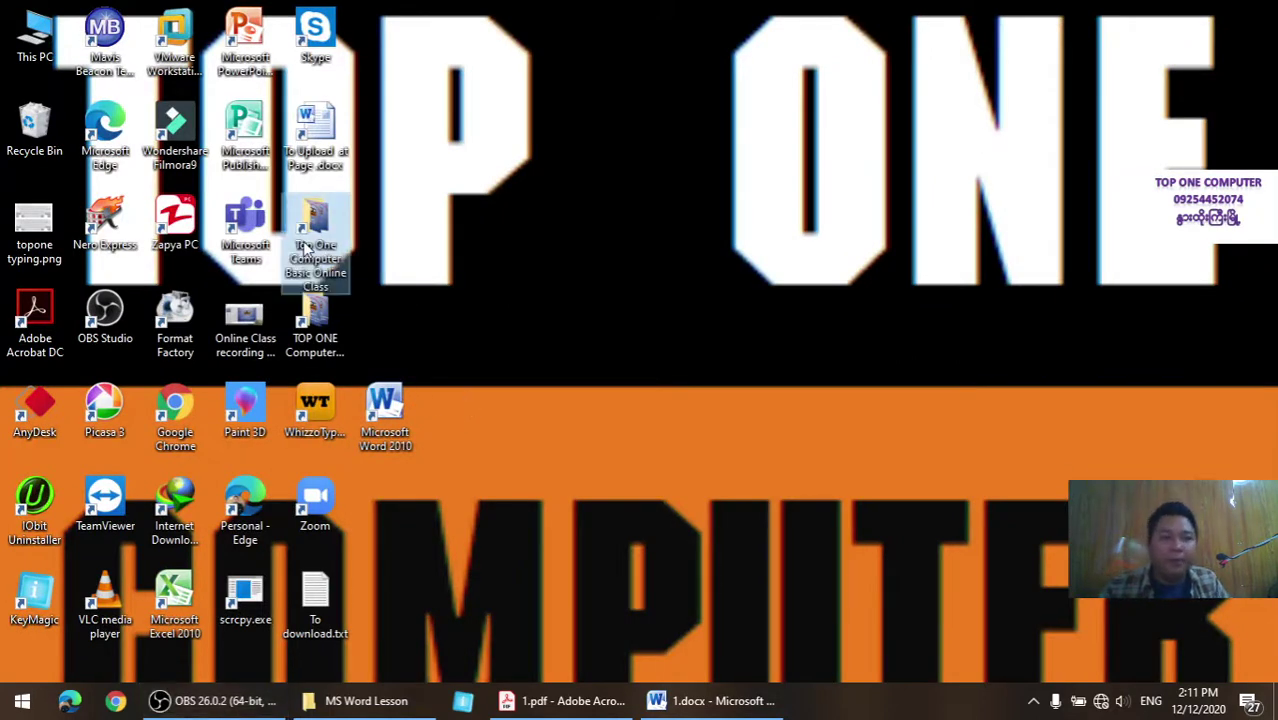
double_click(315, 262)
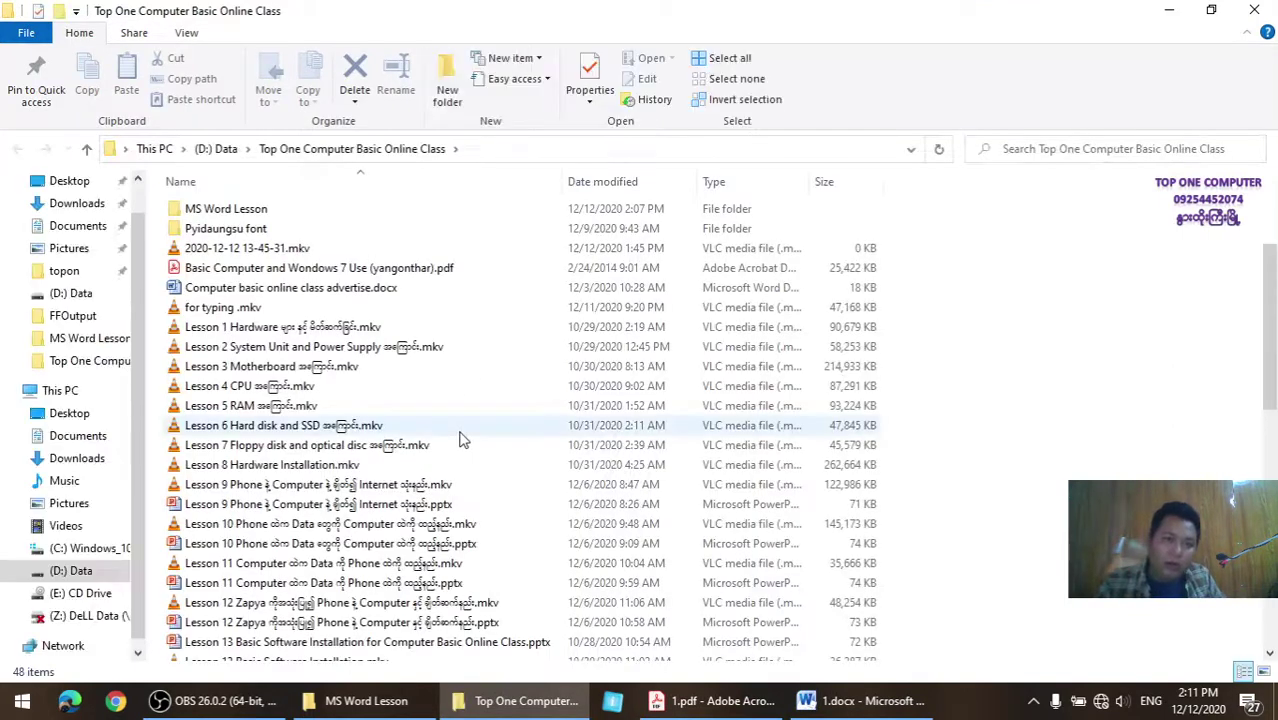
left_click(380, 289)
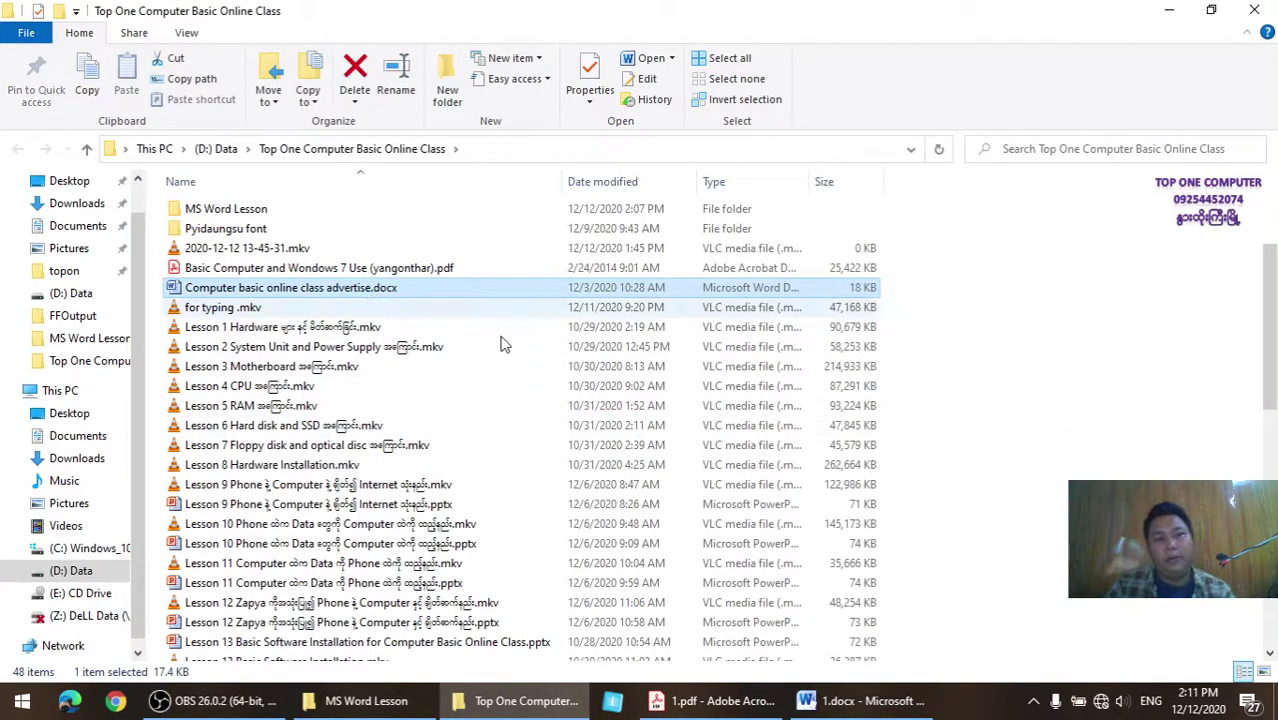
key("Return")
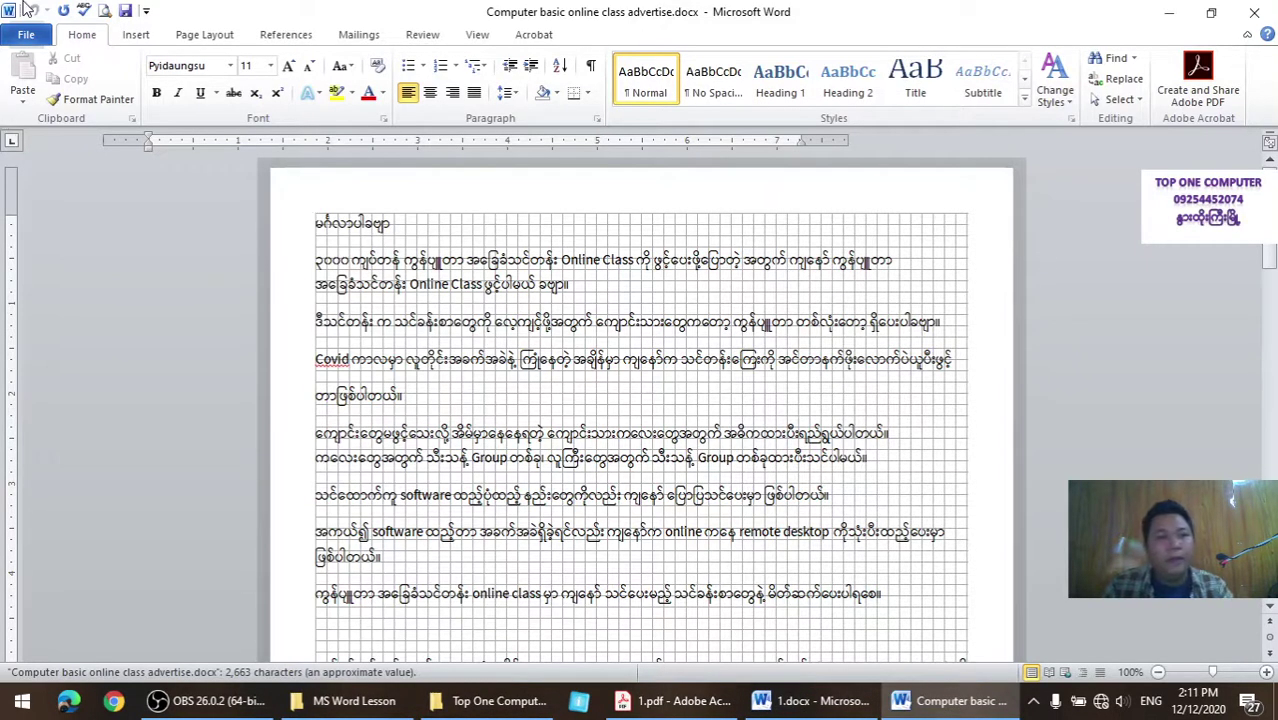
Step: View the advertise document's Info page (2 pages, 371 words), then close it
left_click(26, 34)
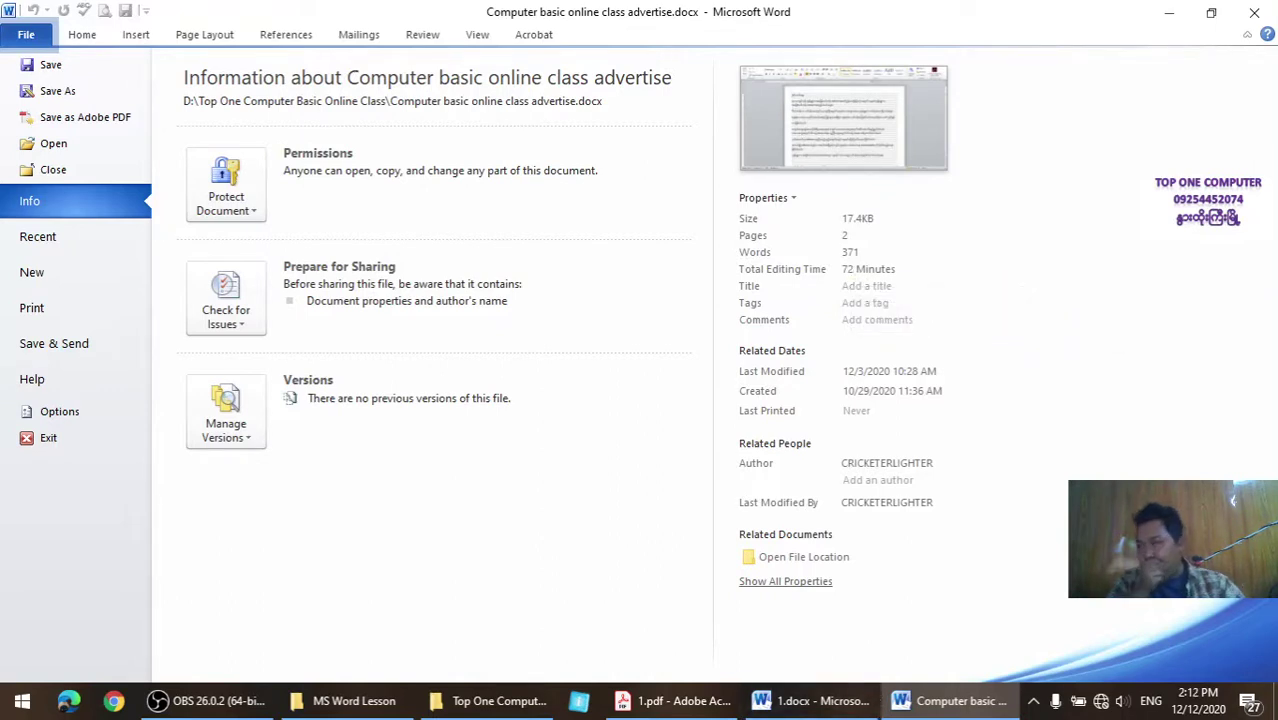
left_click(1254, 12)
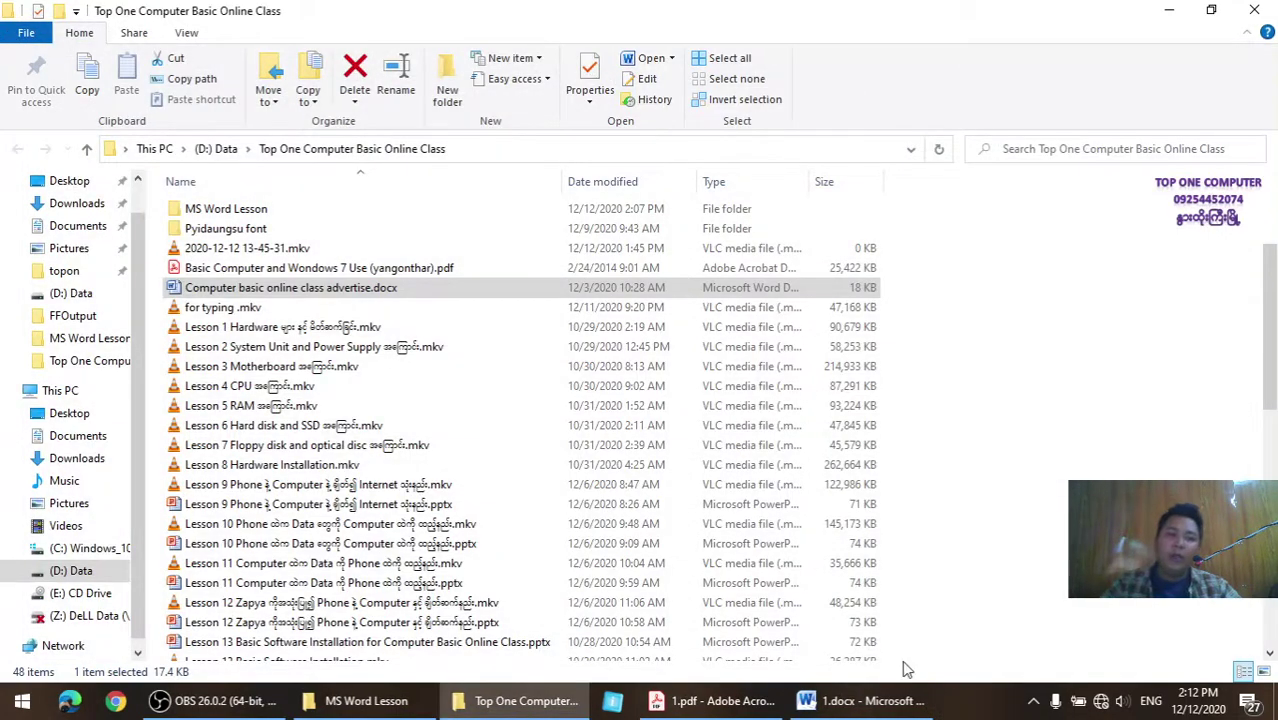
Step: Close 1.docx, saving its changes
left_click(860, 702)
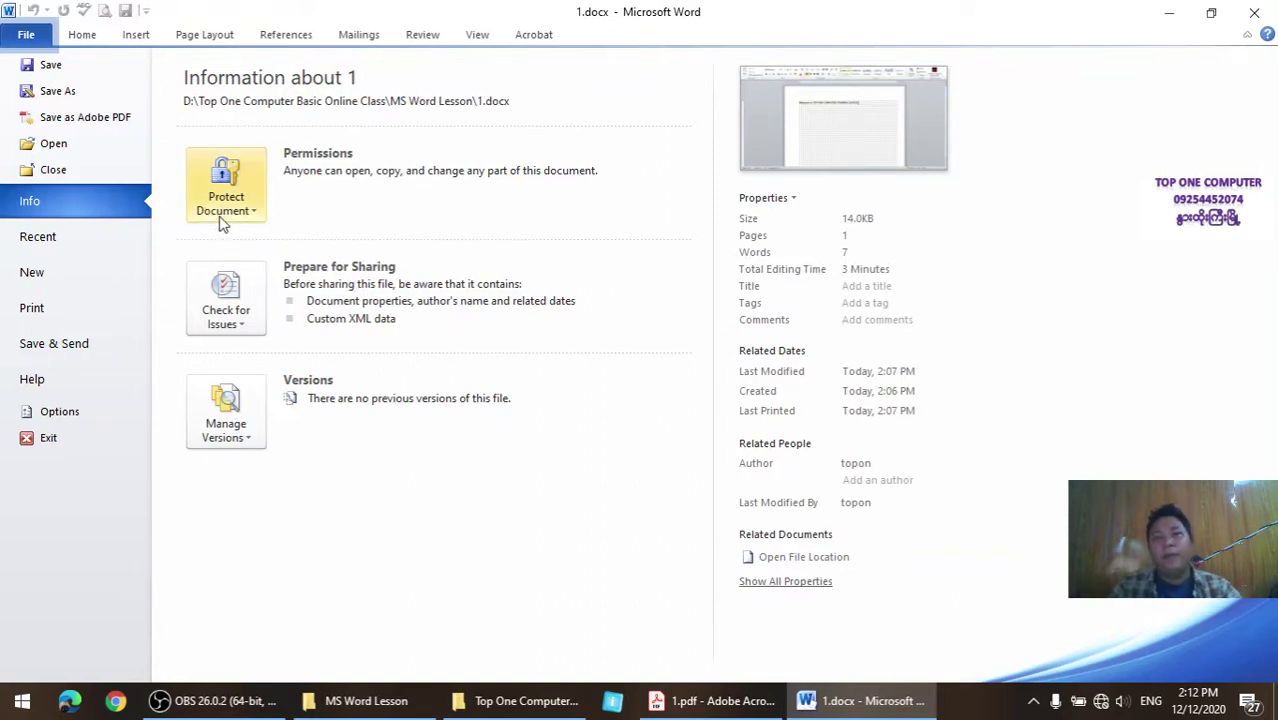
left_click(1254, 12)
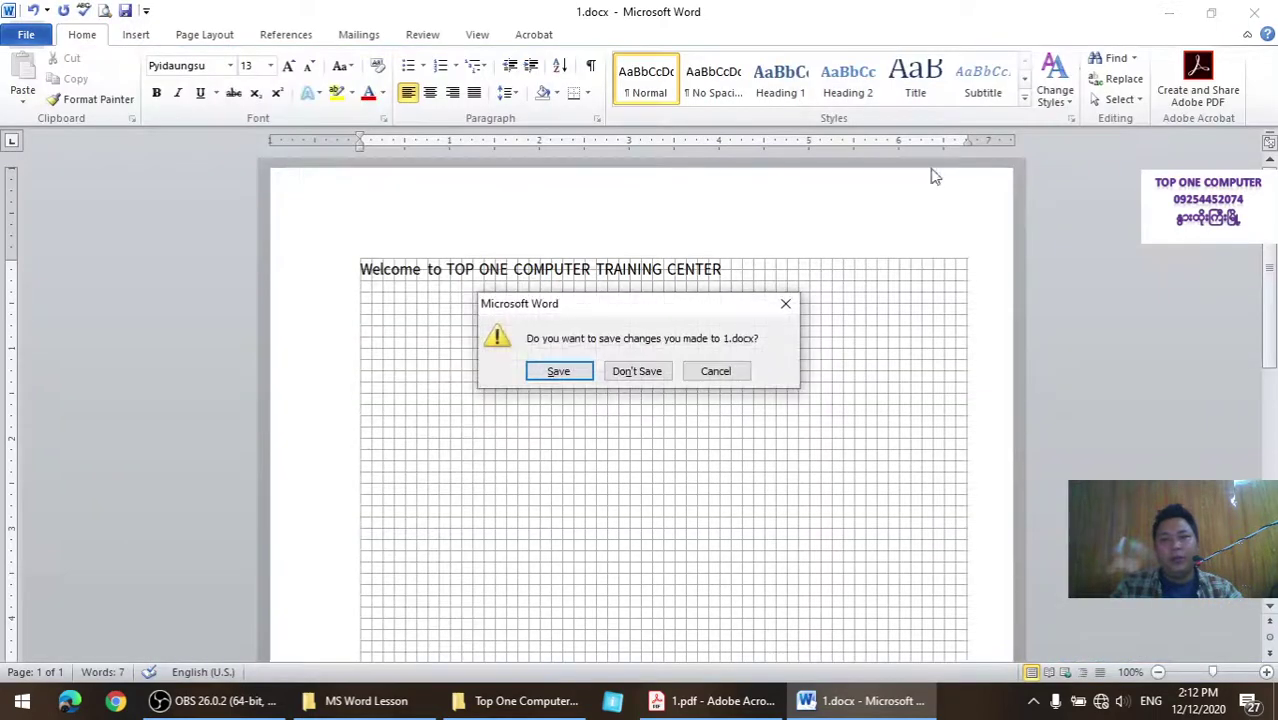
left_click(561, 378)
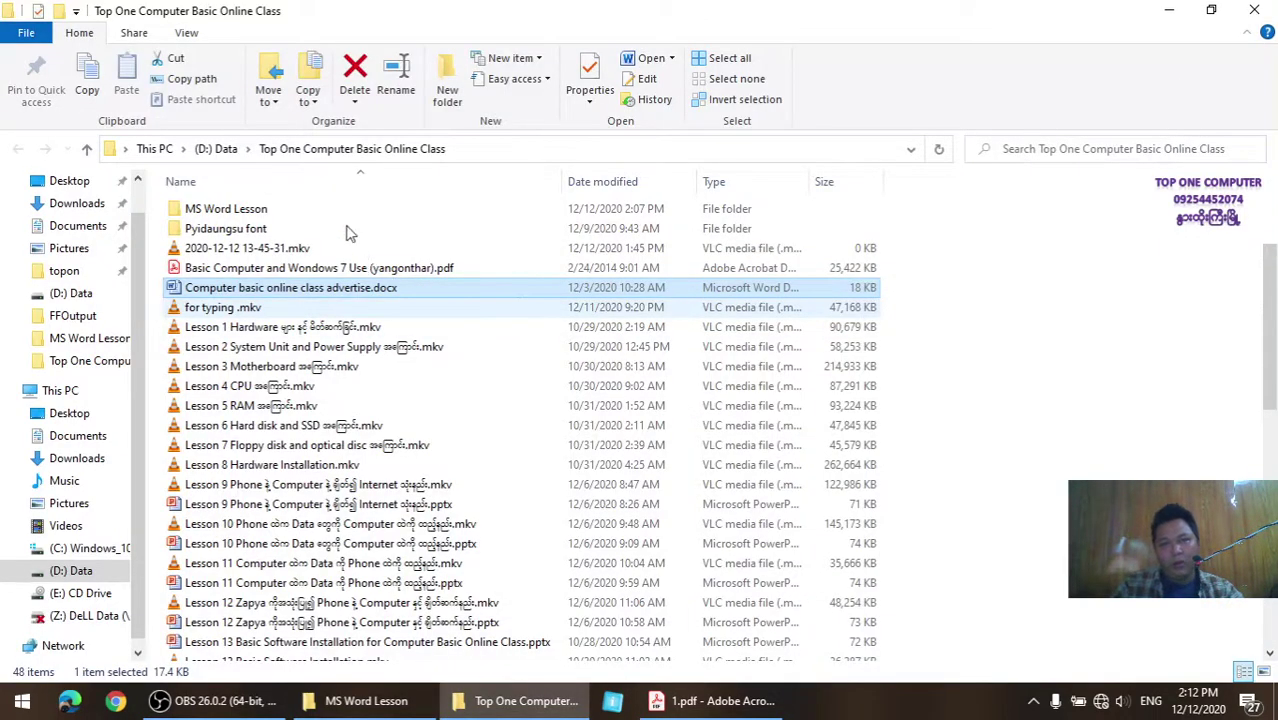
Step: Reopen 1.docx from the MS Word Lesson folder in File Explorer
left_click(349, 214)
double_click(351, 211)
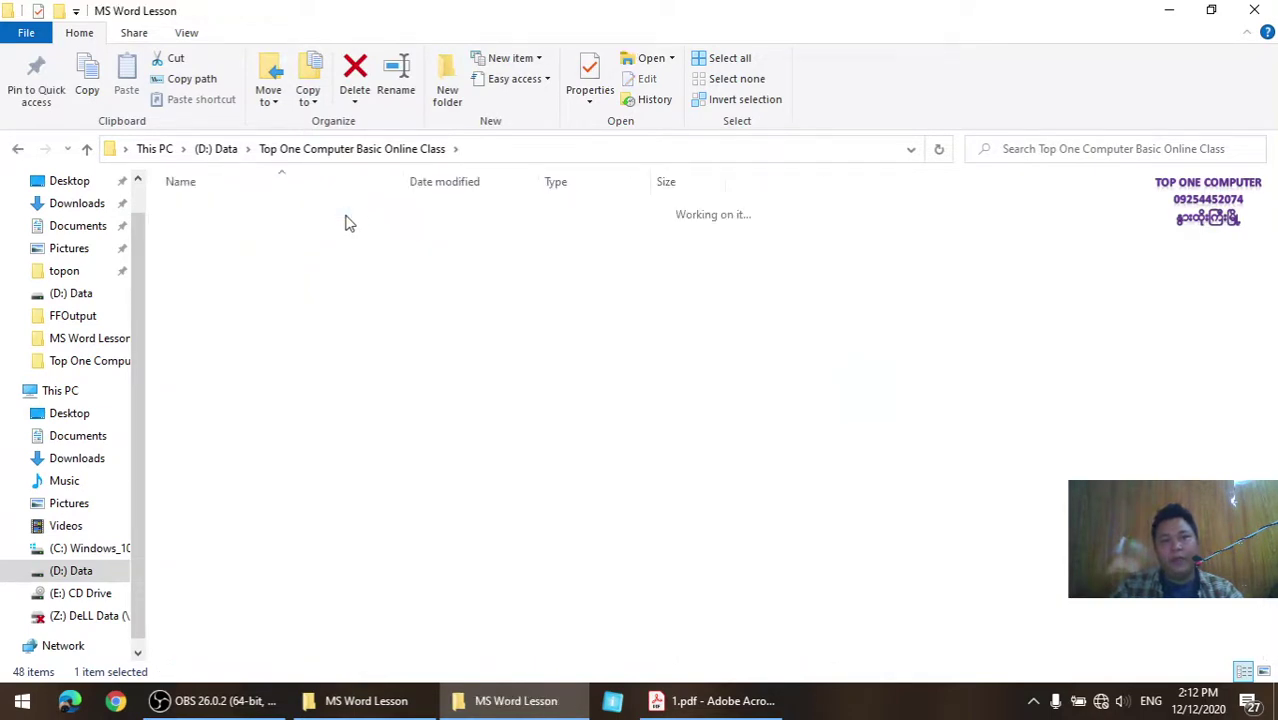
double_click(320, 212)
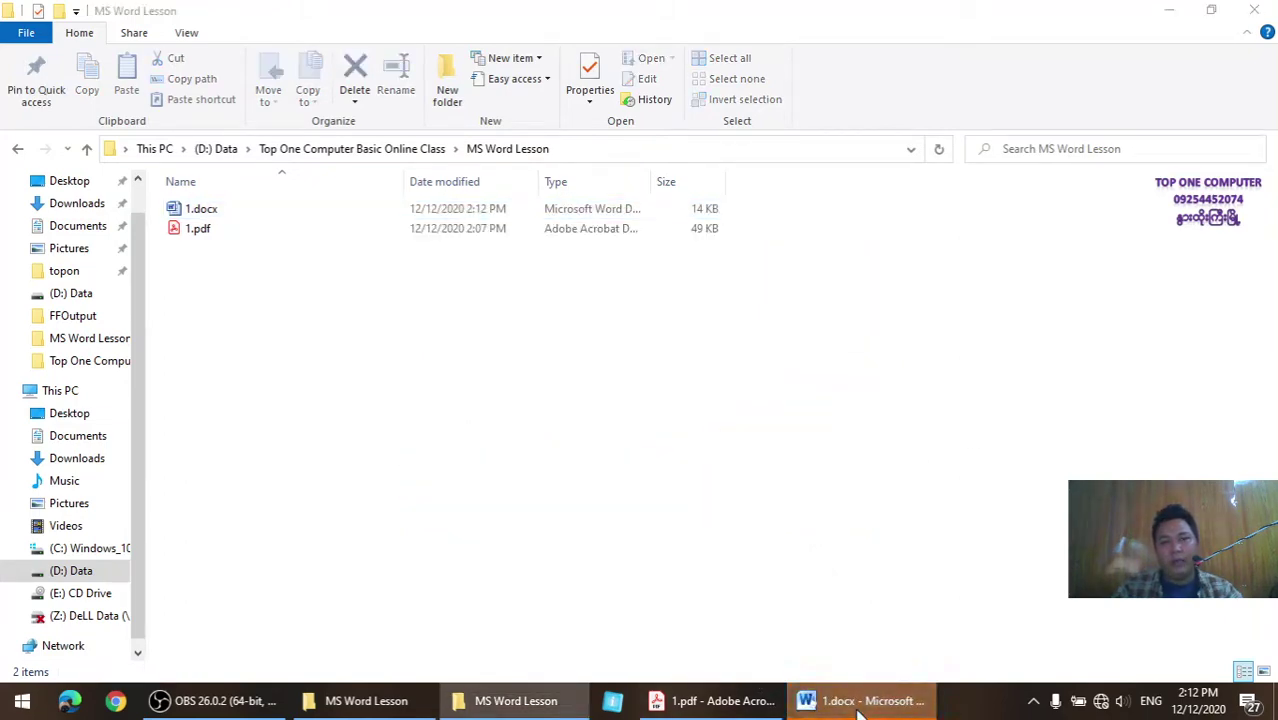
left_click(858, 705)
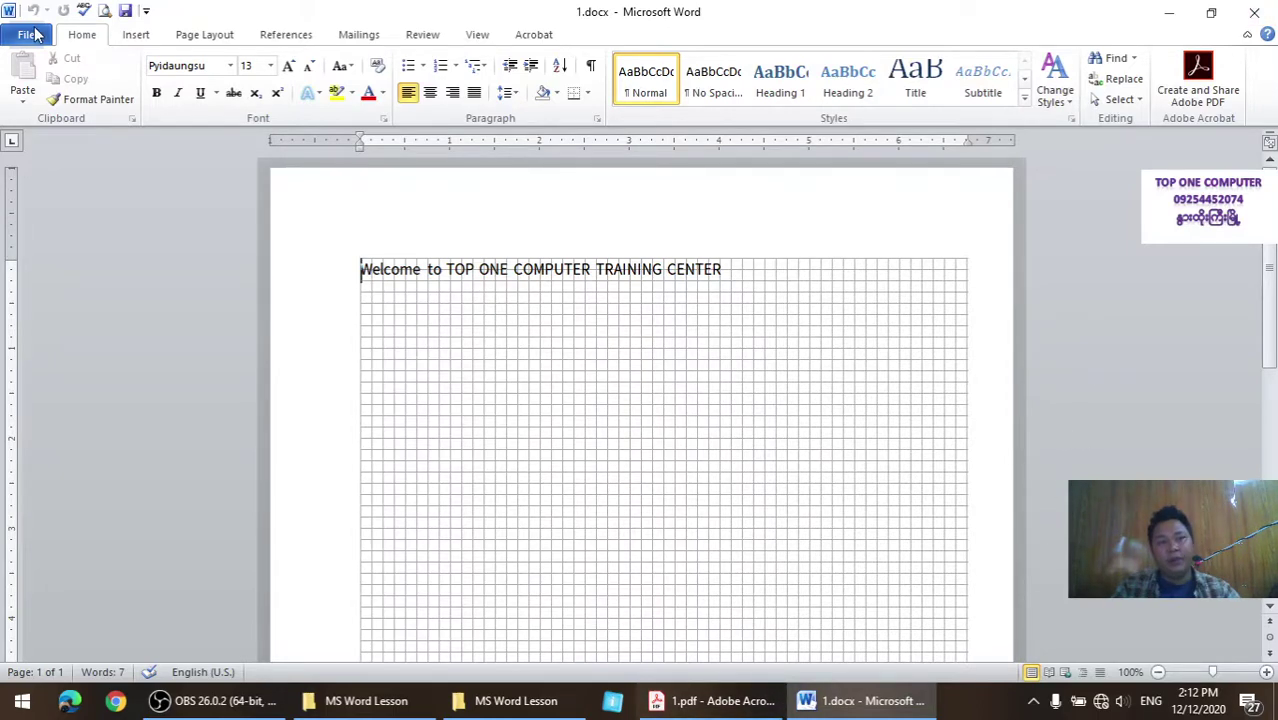
Step: Open Protect Document > Encrypt with Password for 1.docx
left_click(28, 35)
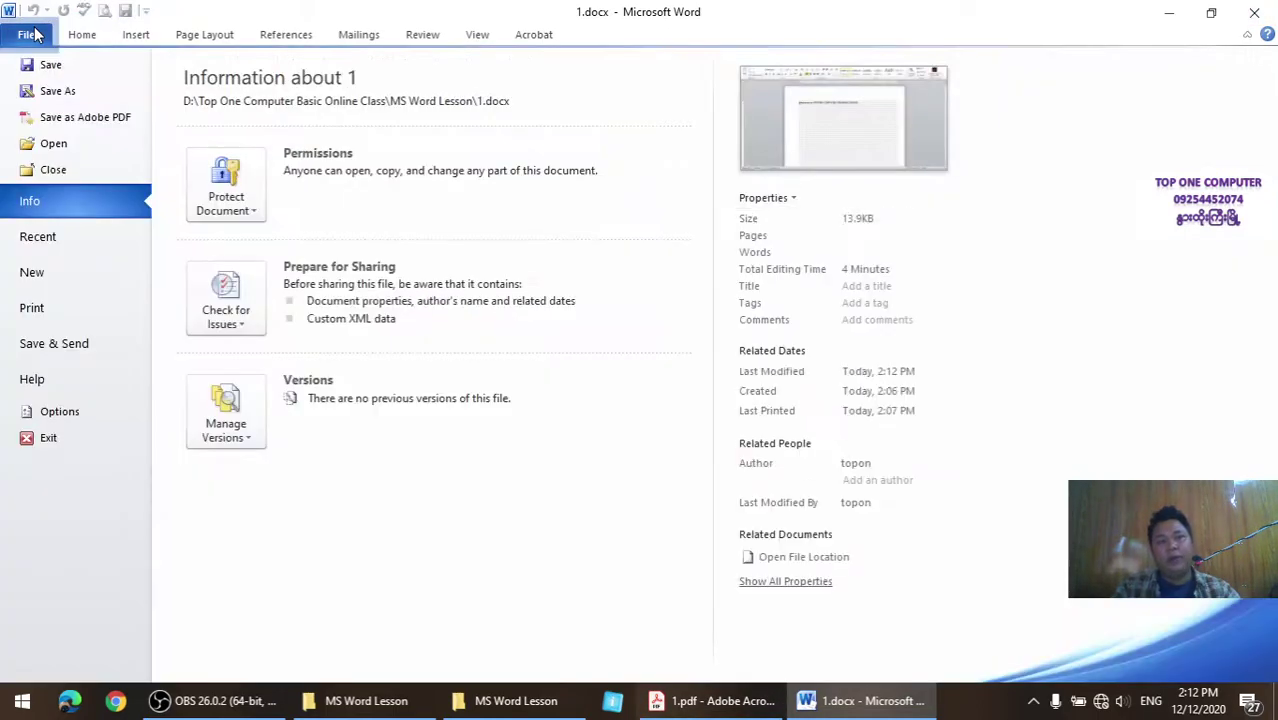
left_click(222, 198)
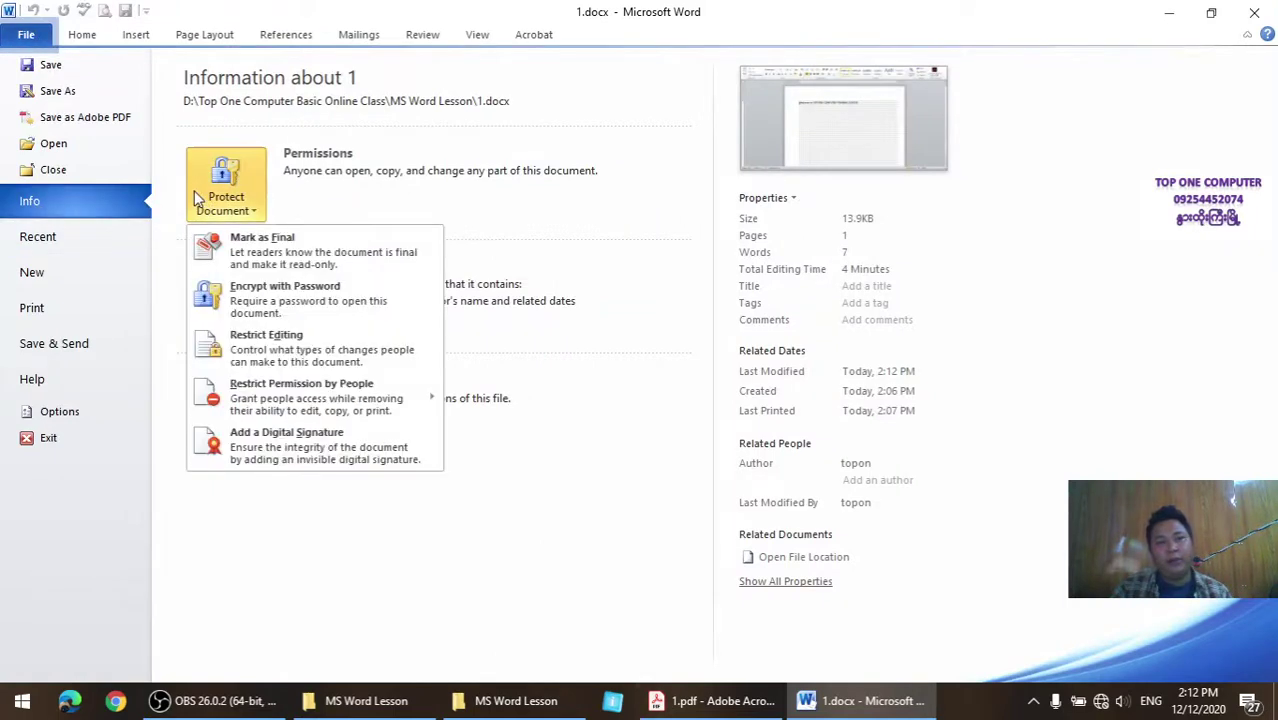
left_click(224, 298)
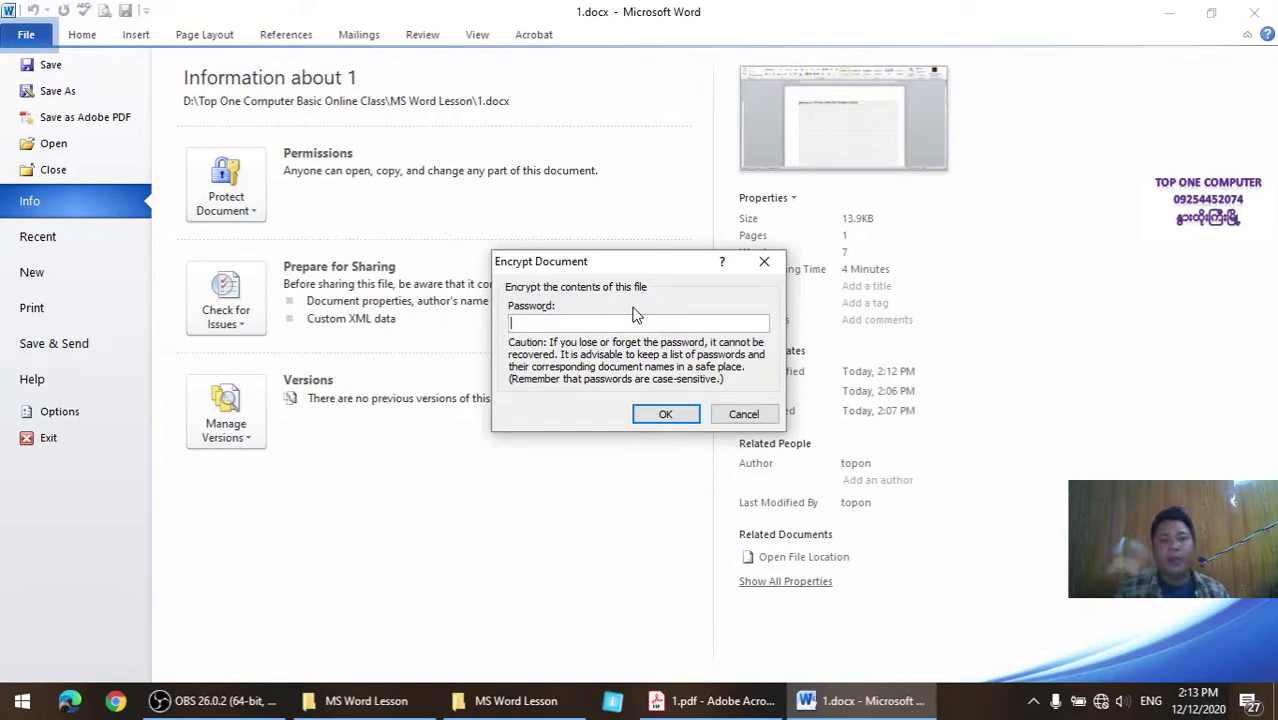
Step: Launch Notepad and begin the heading 'Passwrod Policy ( Strong Passwor'
key("super+r")
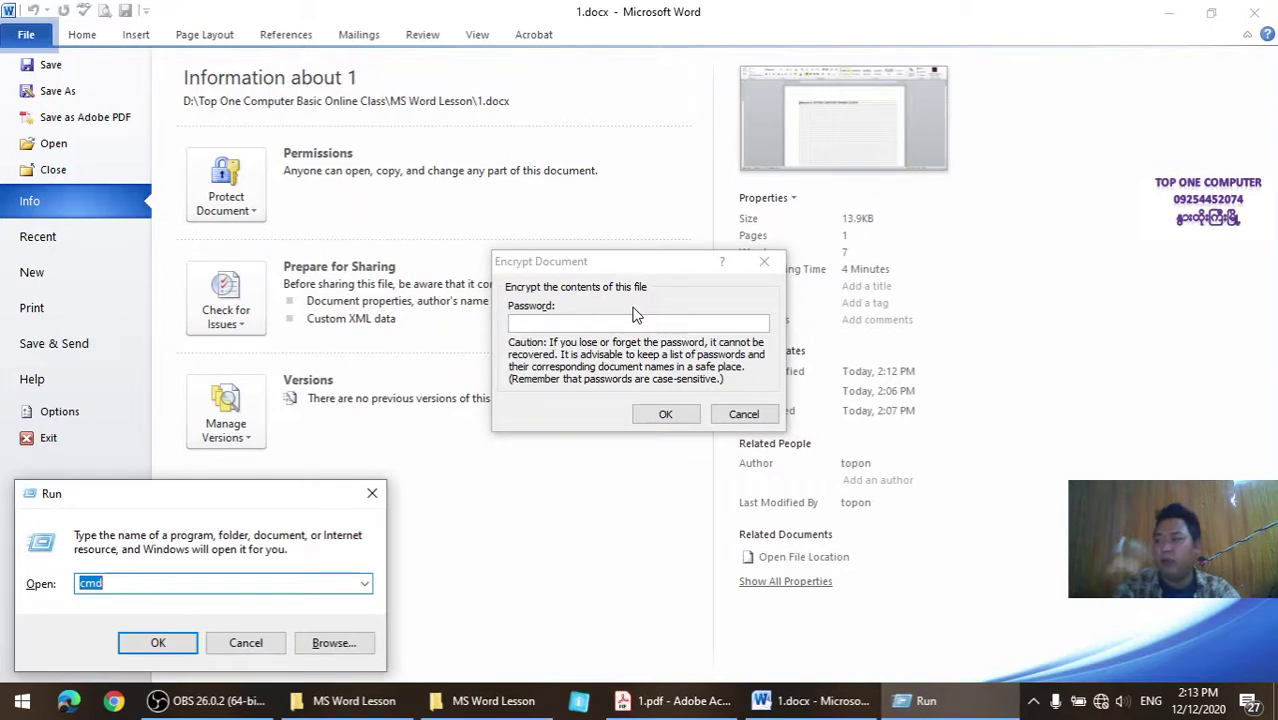
type("notepad")
key("Return")
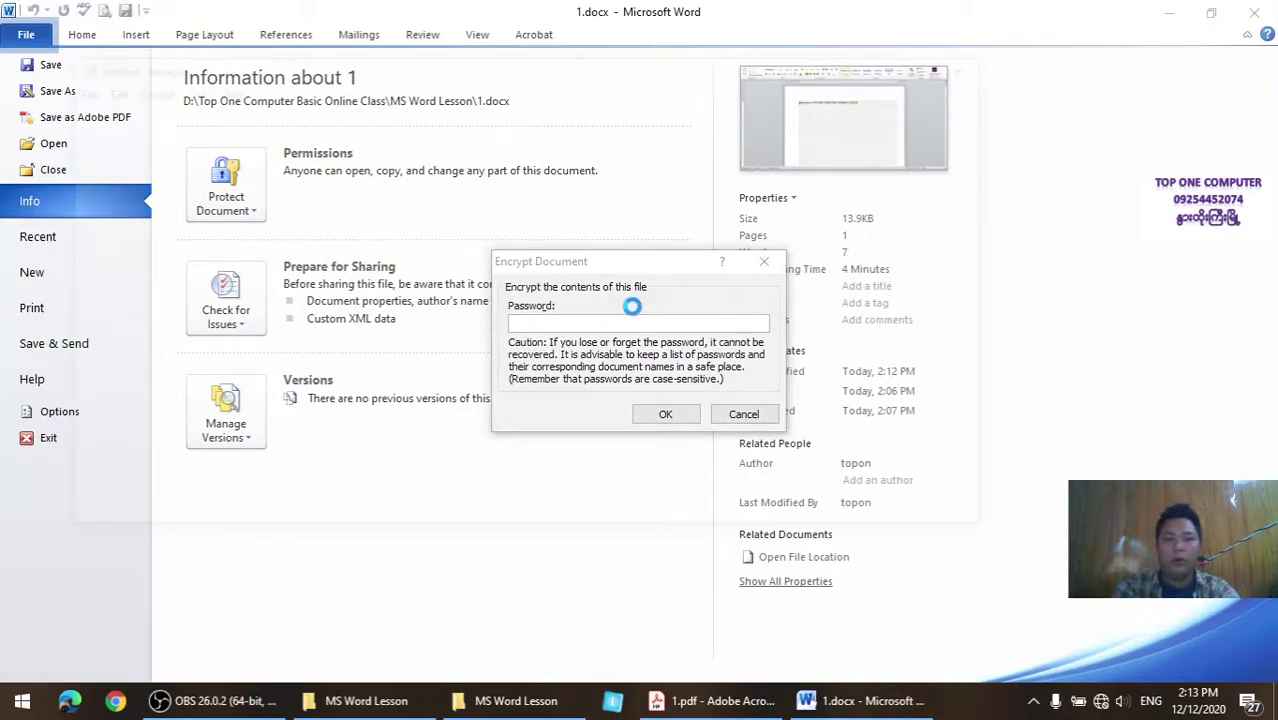
key("Return")
type("Passow")
key("BackSpace")
type("wrod Policy ( ")
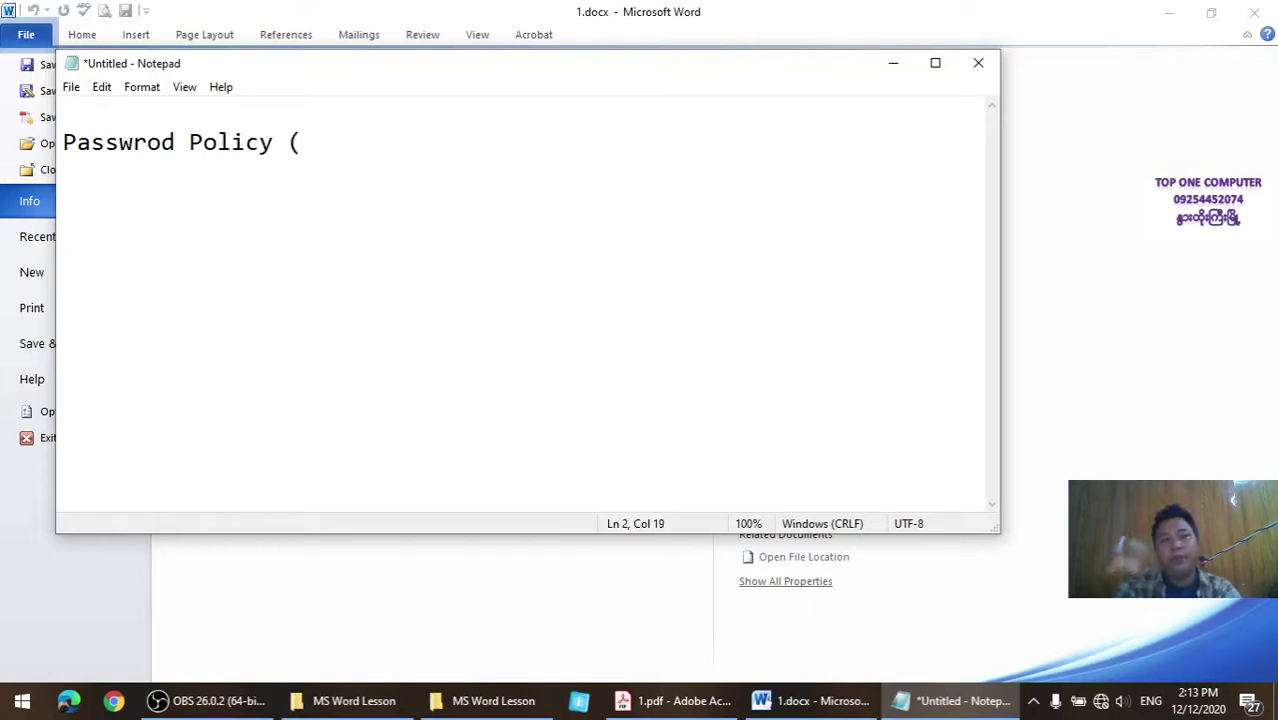
type("St")
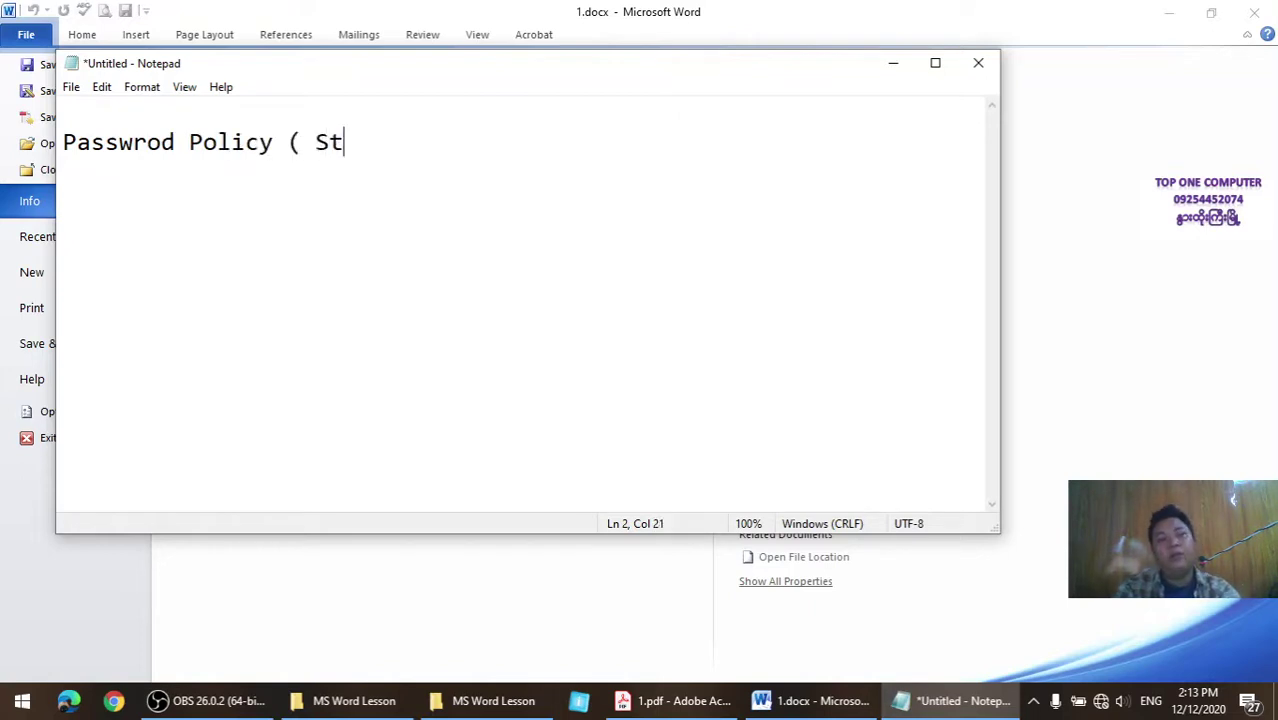
type("rong Passwor")
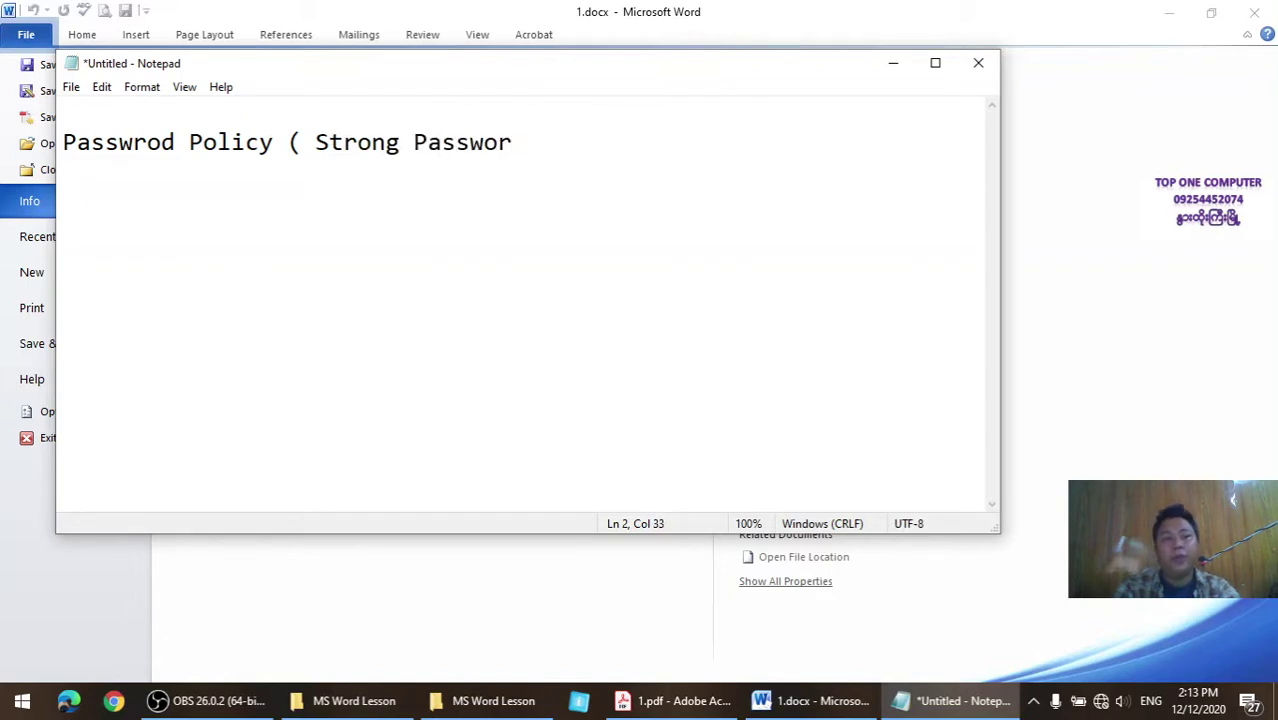
Step: Correct the heading to 'Password Policy ( Strong Password )' and add an '=' underline row
left_click(162, 146)
key("BackSpace")
key("BackSpace")
type("or")
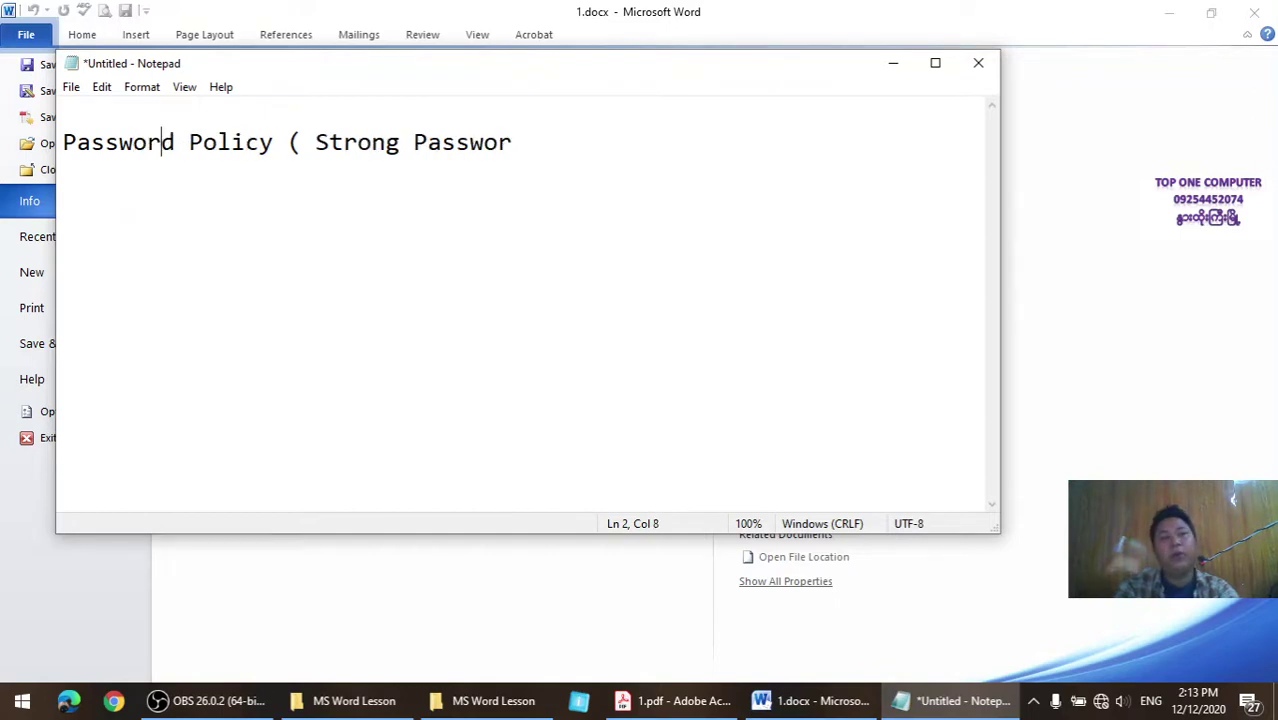
left_click(537, 168)
type("d )")
key("Return")
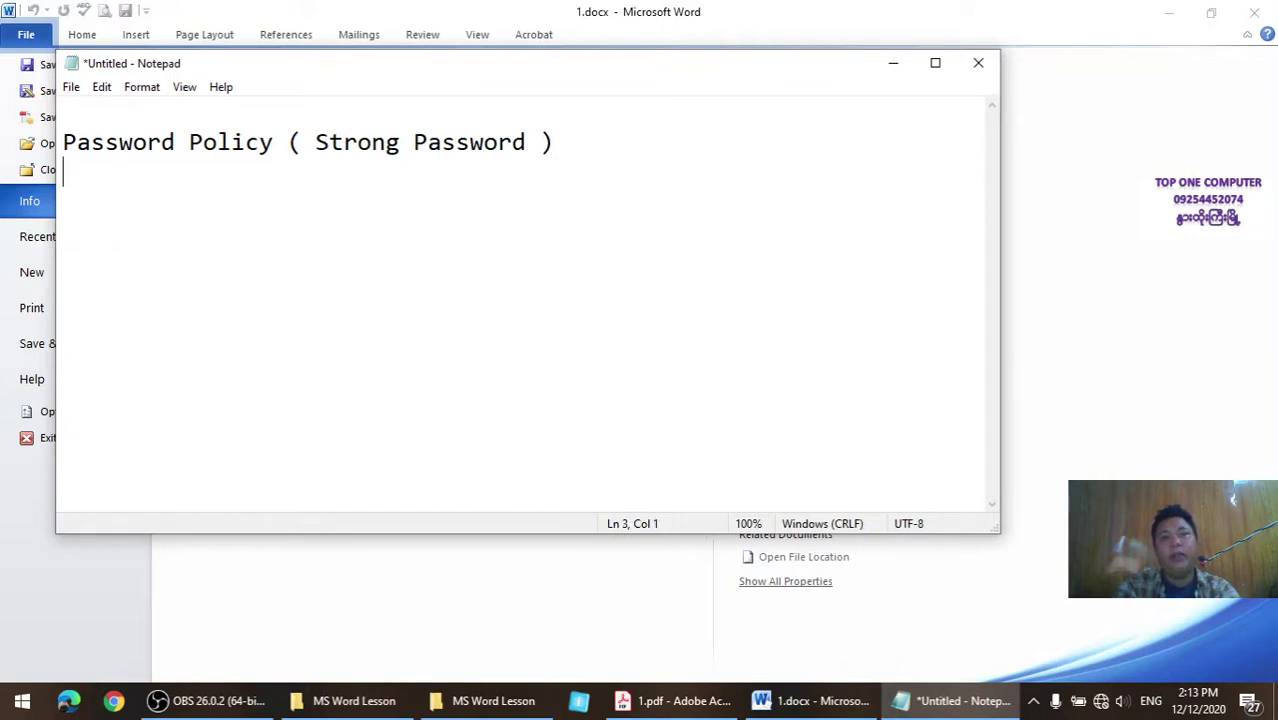
type("======================================")
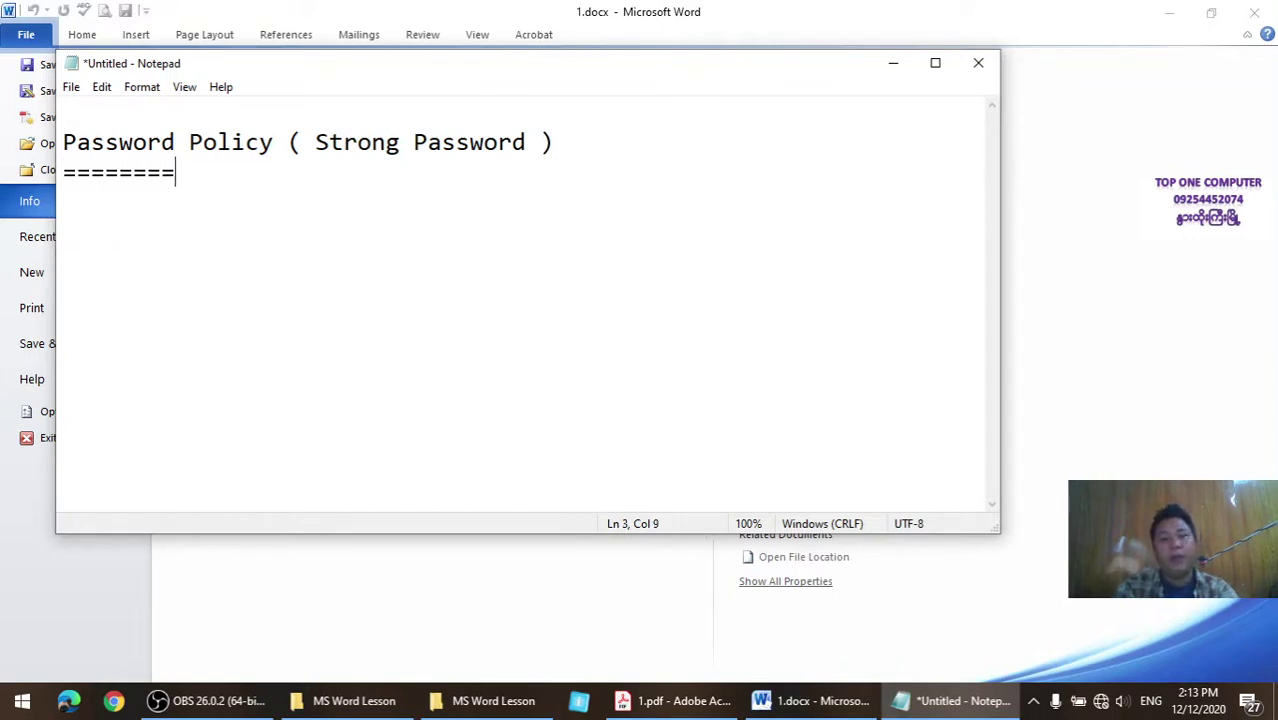
key("BackSpace")
key("BackSpace")
key("Return")
Step: Type rules '1. Capital letter ( A B C ..)' and '2. Small letter ( a b c ...)'
type("1. ")
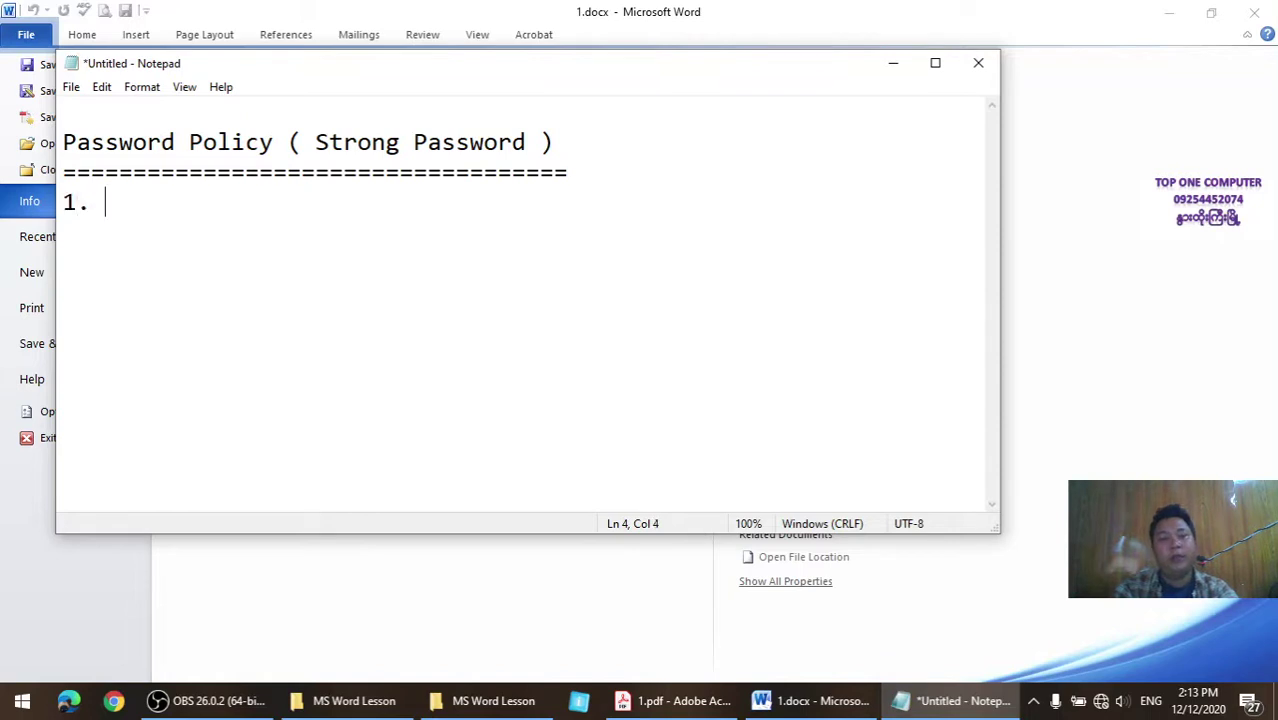
type("Capat")
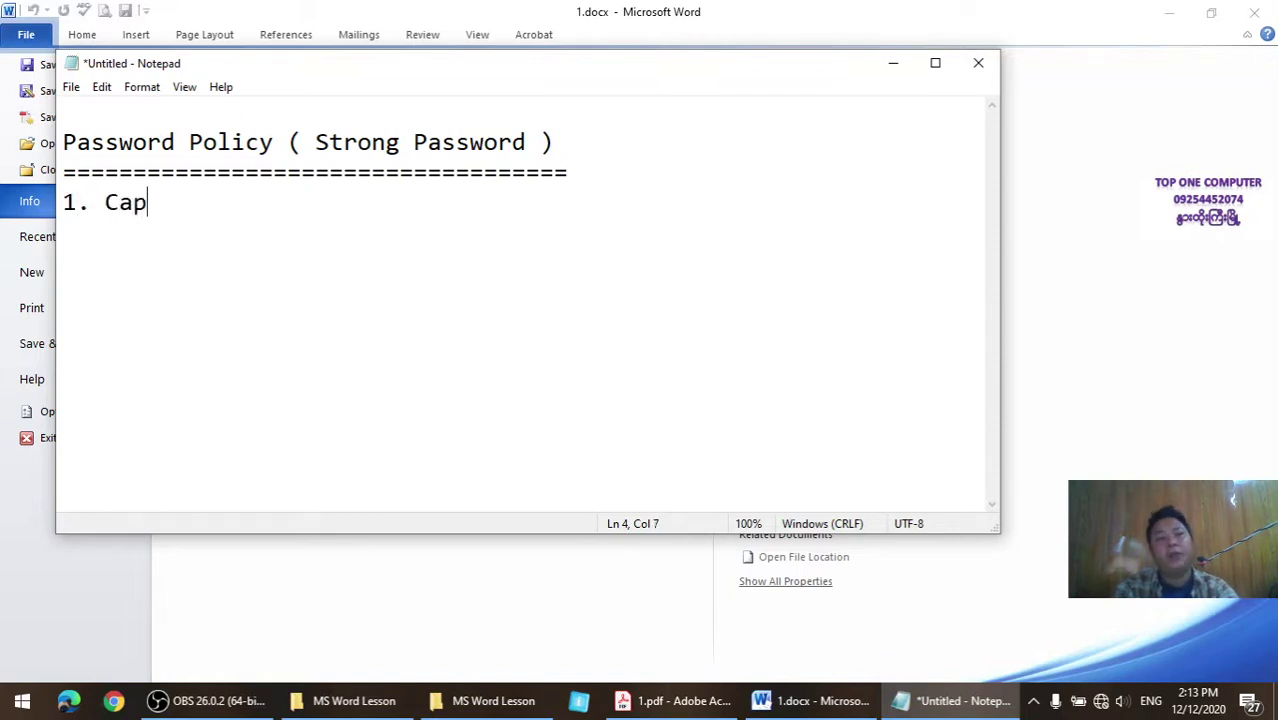
key("BackSpace")
key("BackSpace")
type("ital letter")
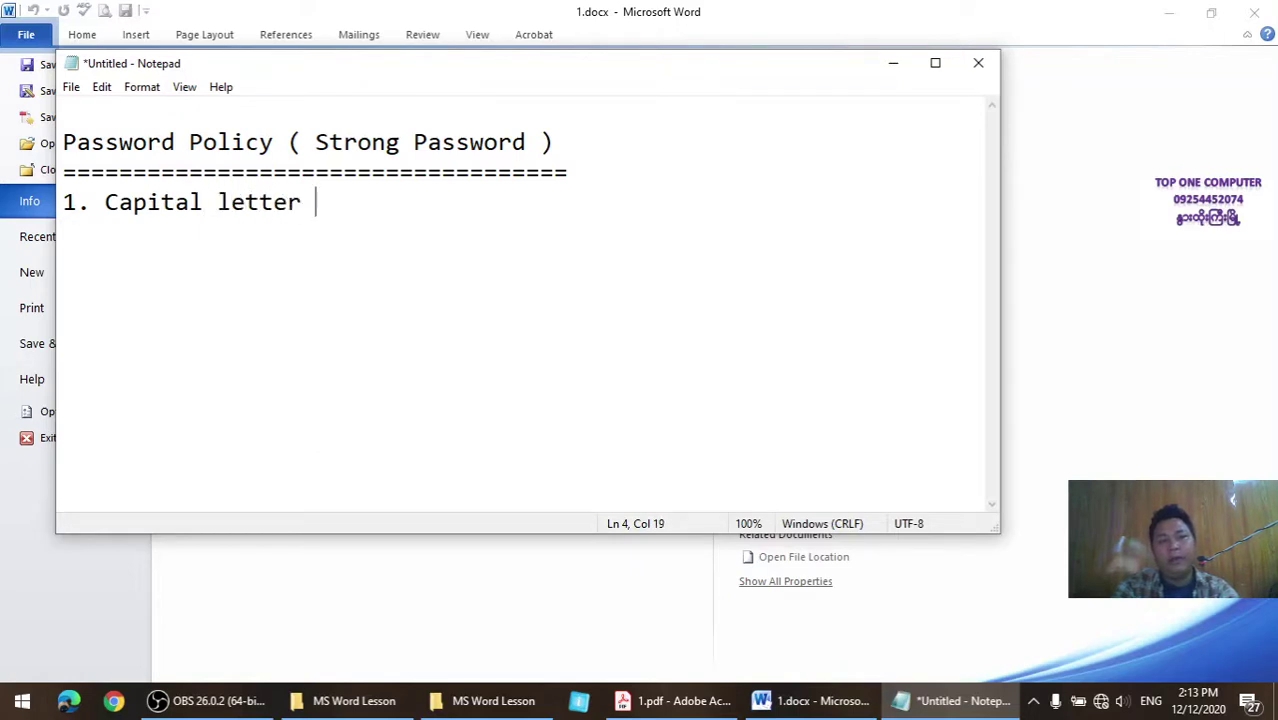
type(" A B")
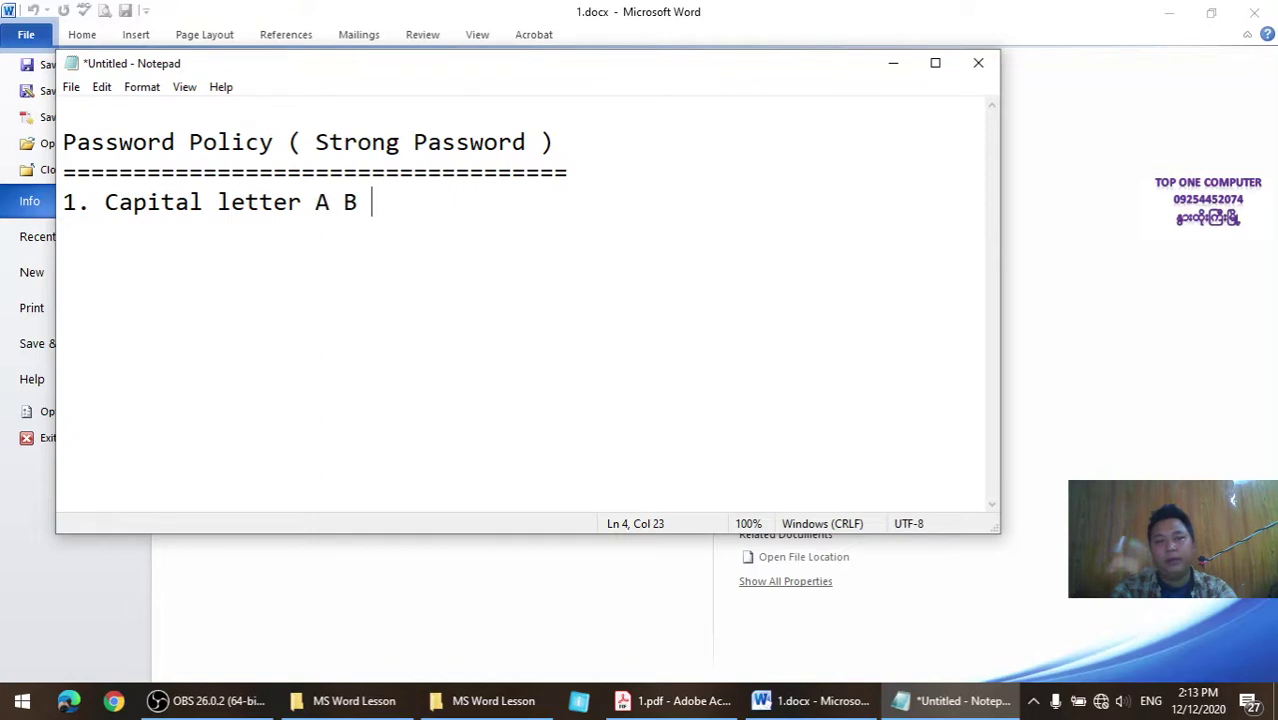
key("BackSpace")
key("BackSpace")
key("BackSpace")
key("BackSpace")
type("( ")
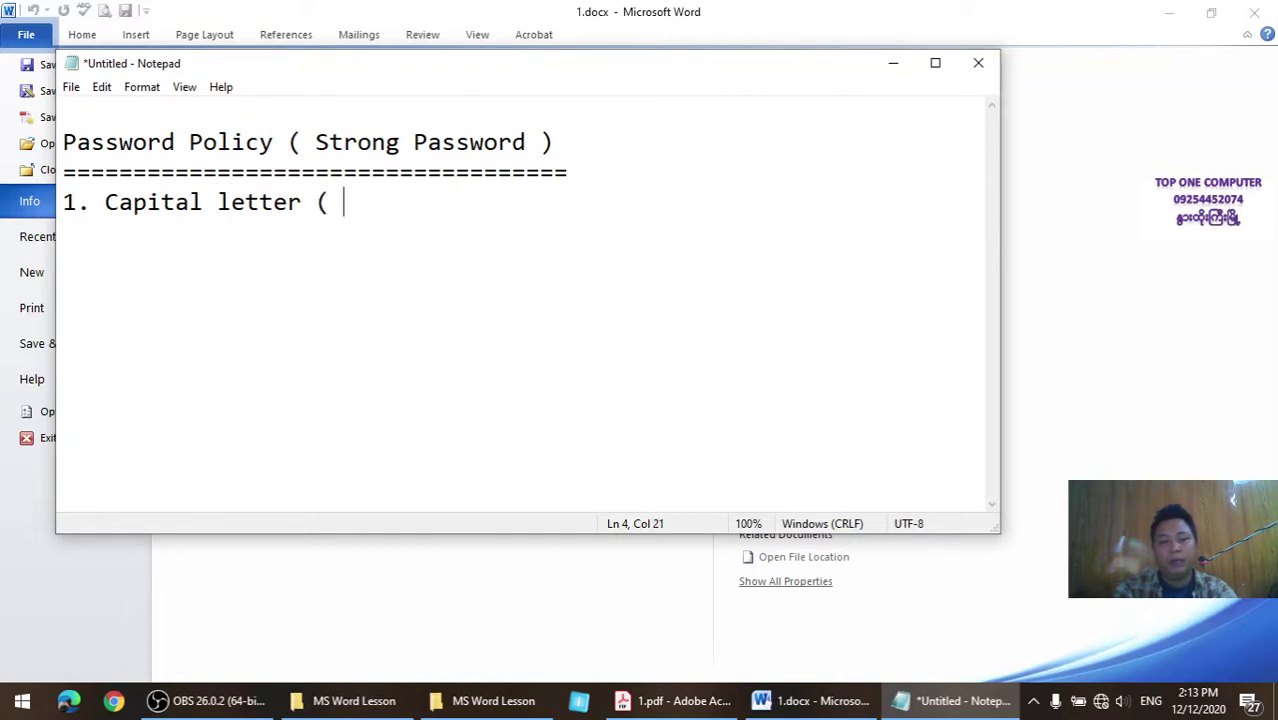
type("A B ")
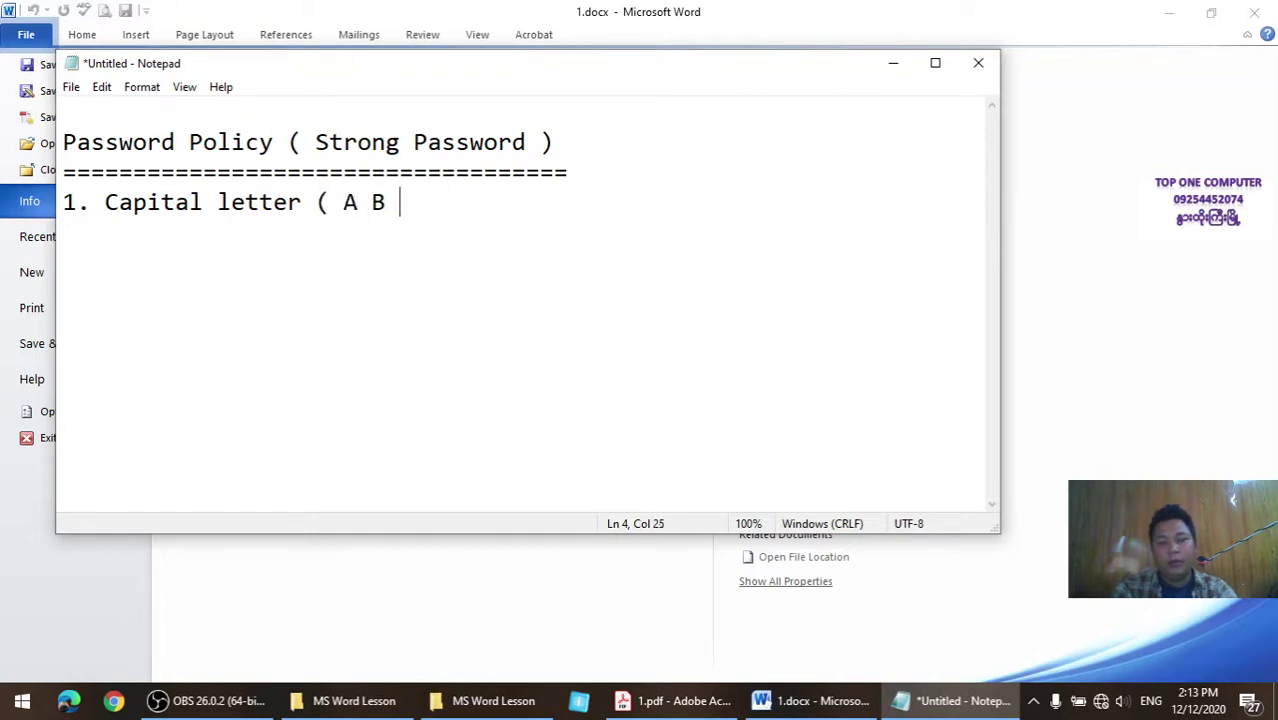
type("C ..)")
key("Return")
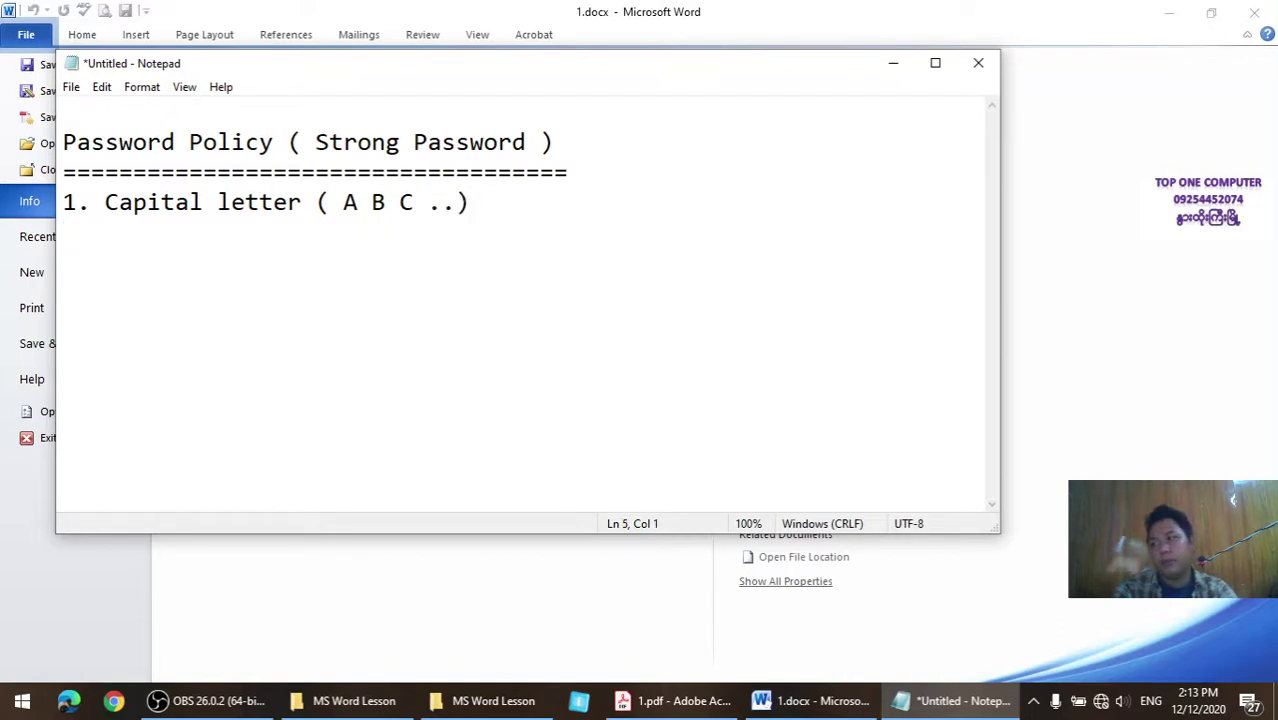
type("2. ")
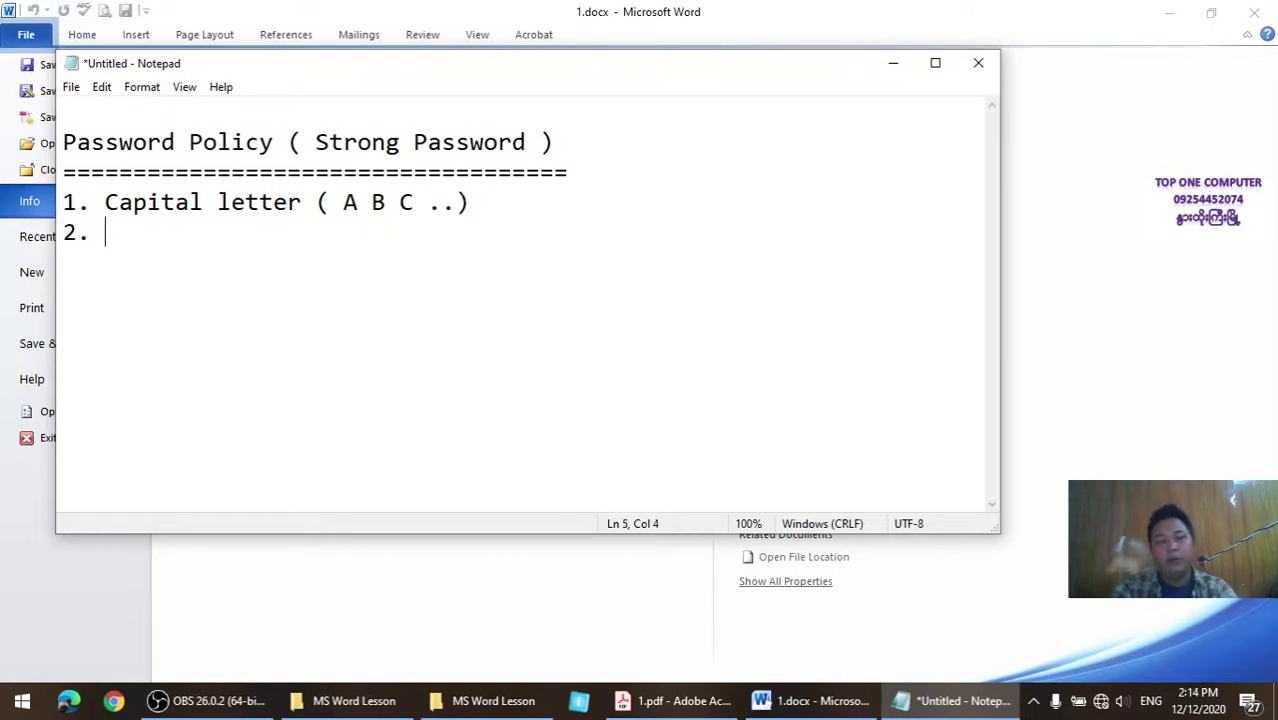
type("Small")
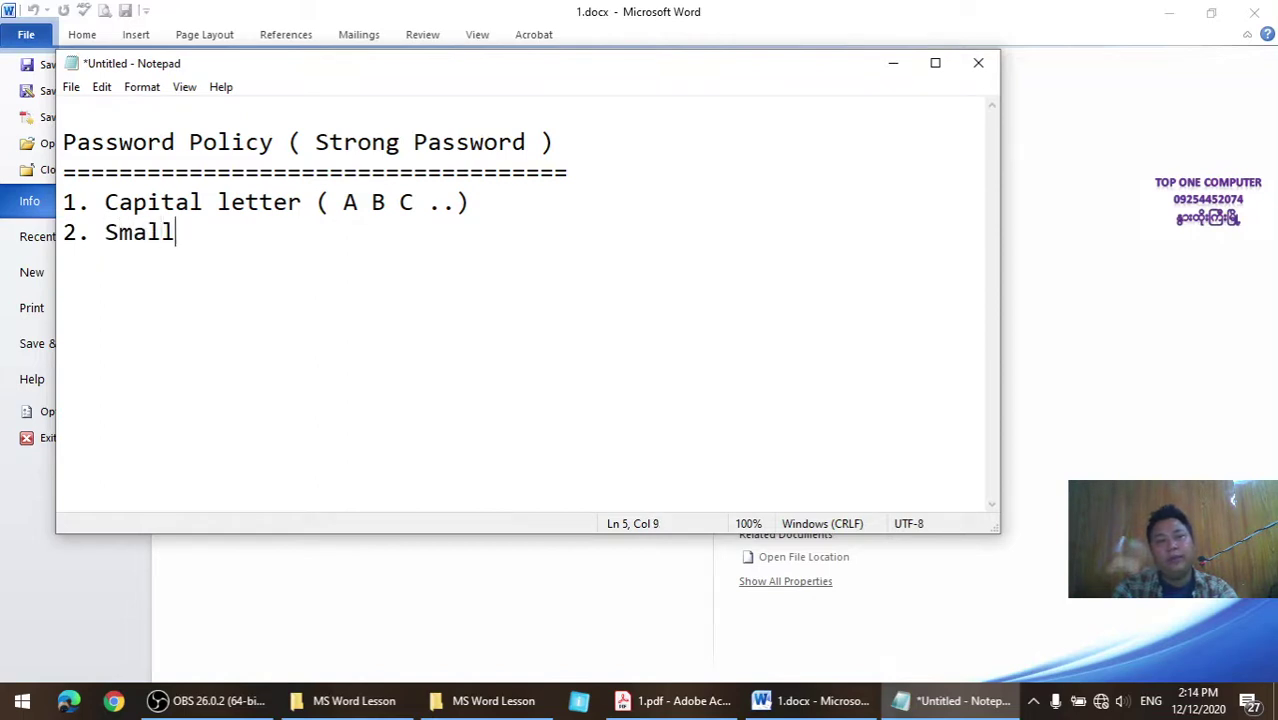
type(" letter ")
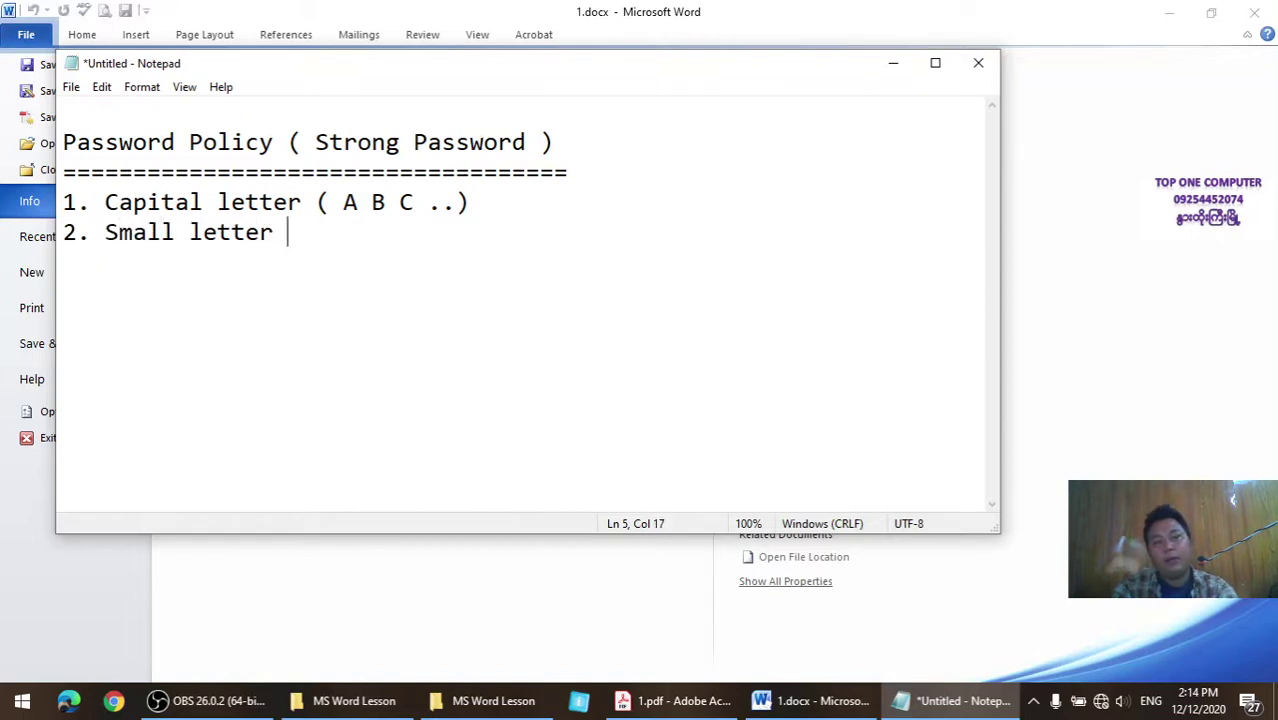
type("( a bc")
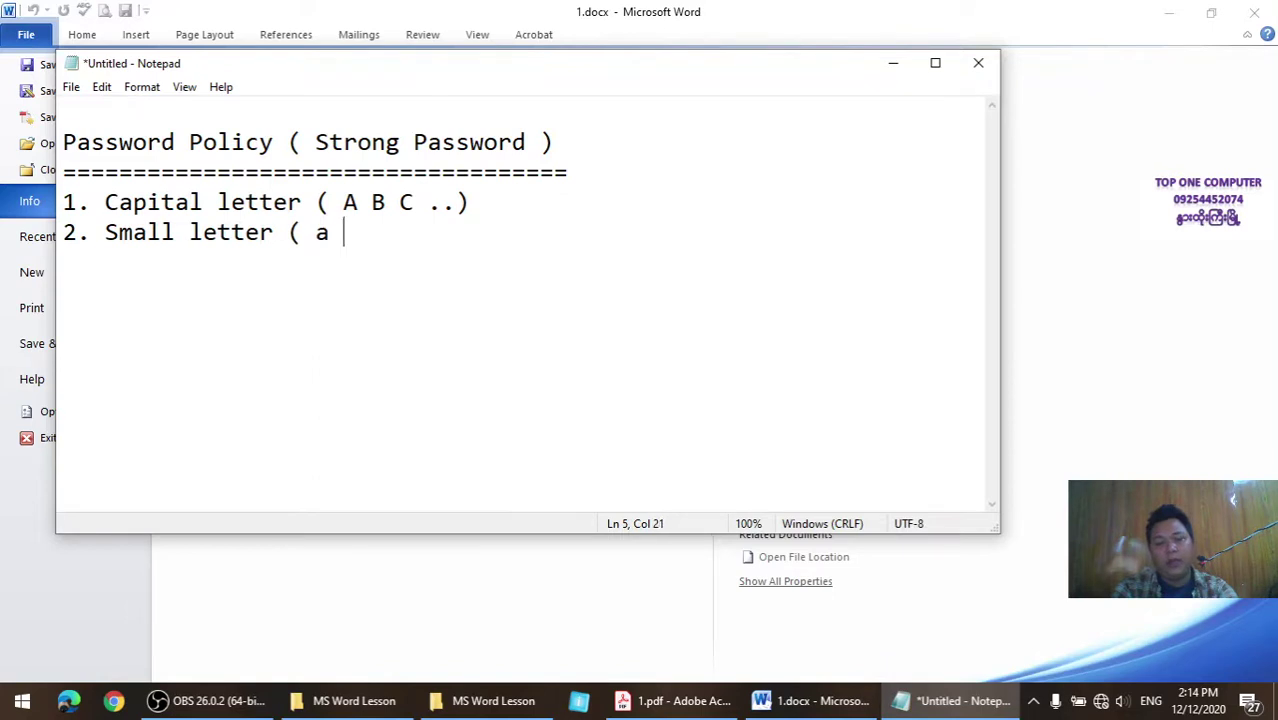
key("BackSpace")
key("BackSpace")
type("c")
type(",")
key("BackSpace")
type("...)")
key("Return")
Step: Add rules '3. Number ( 0 1 2 3 ...)' and '4. Special character ( ! @ # ...)', then start item 5
type("3")
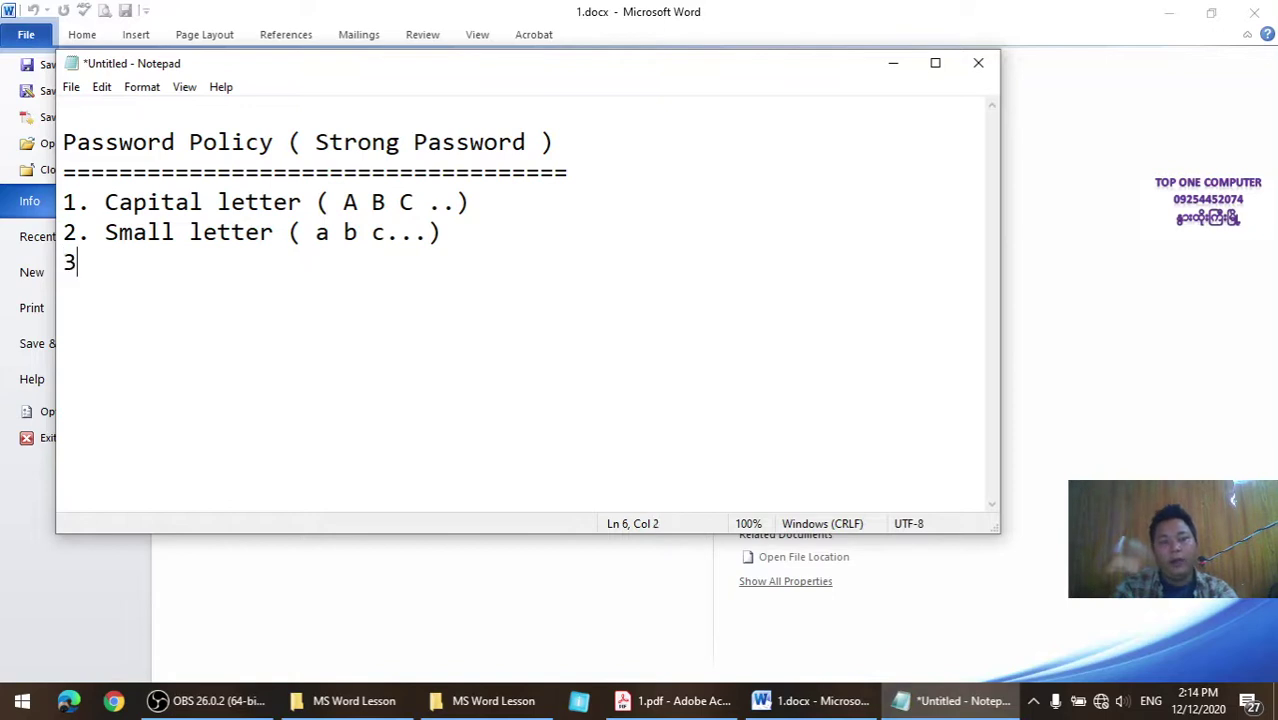
type(". Numv")
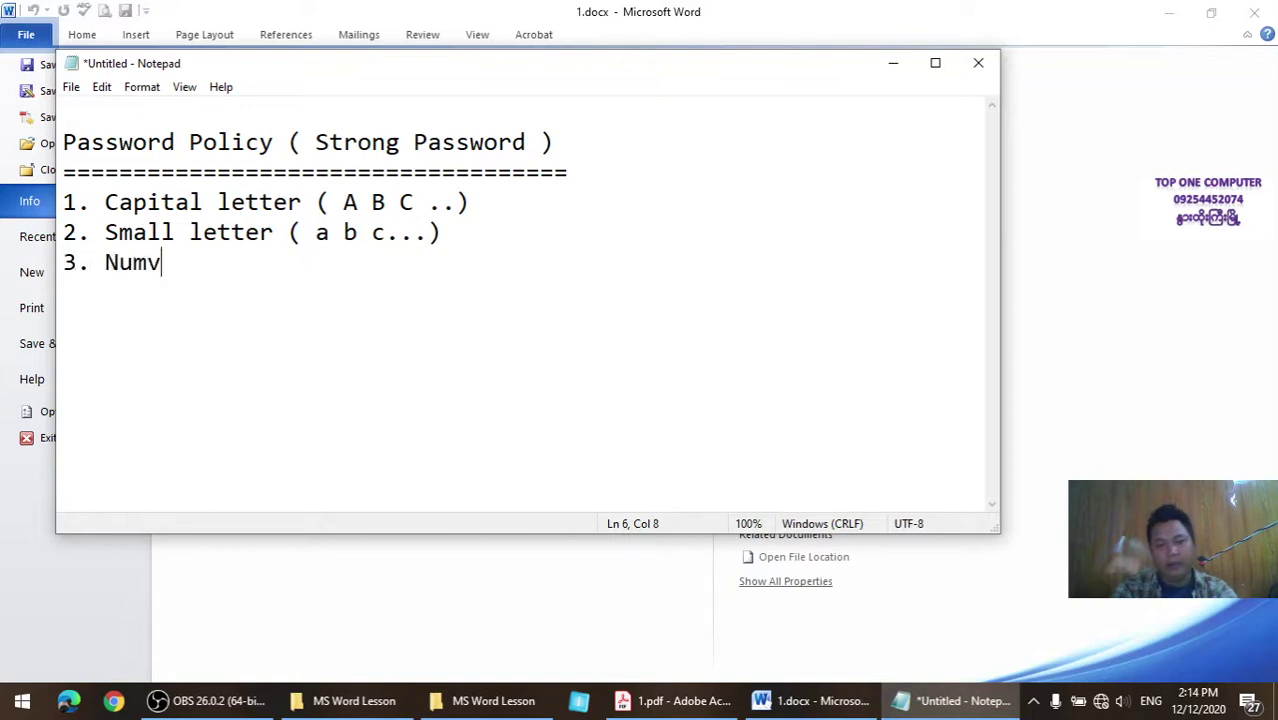
key("BackSpace")
type("ber ")
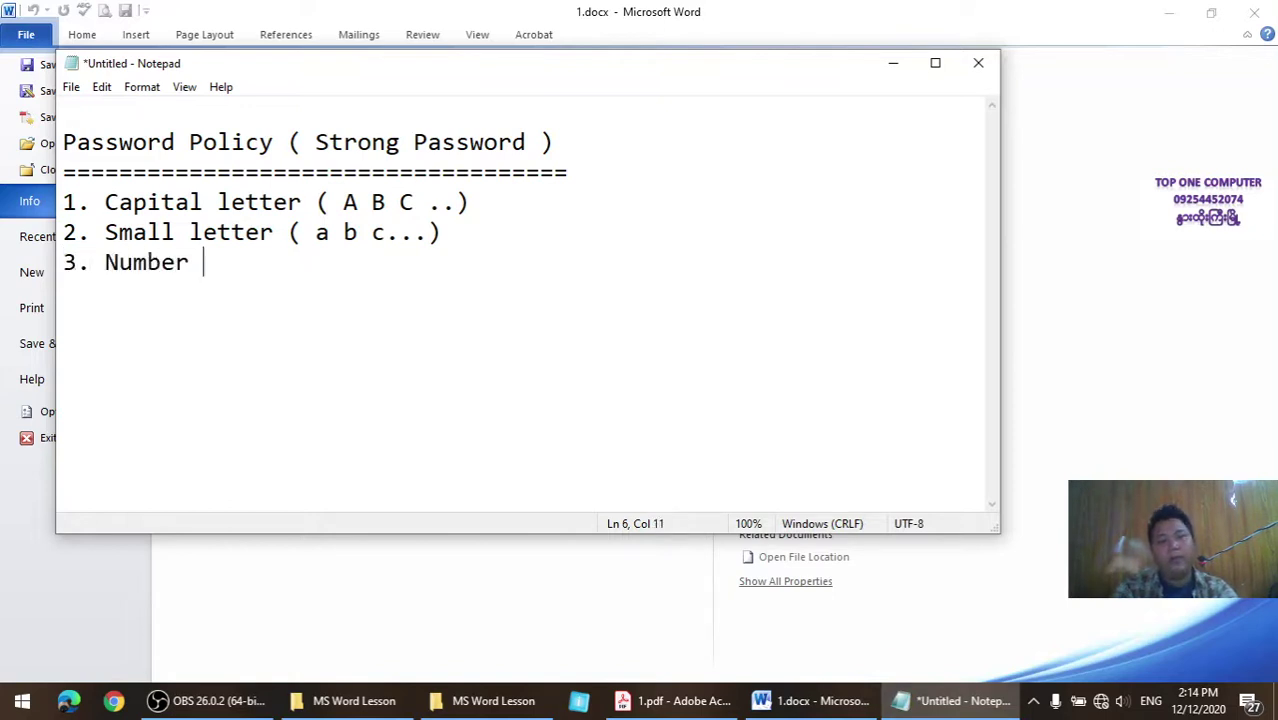
type("( 0 1 ")
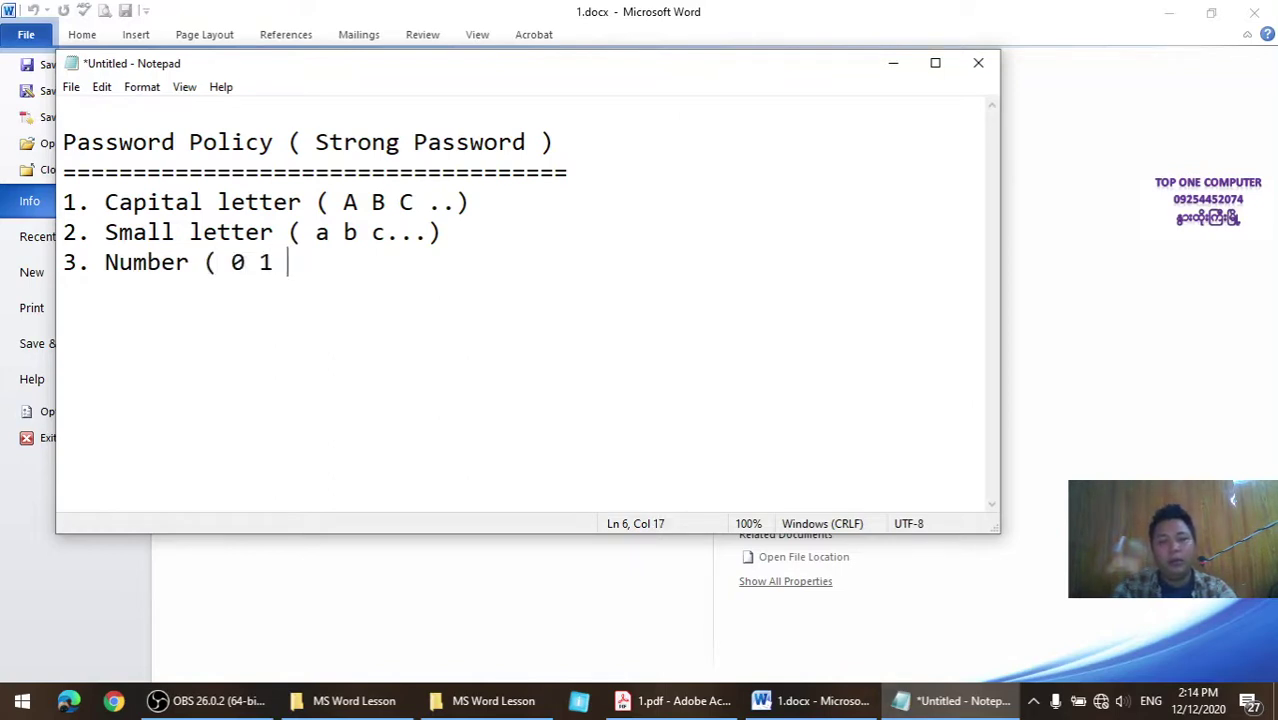
type("2 3")
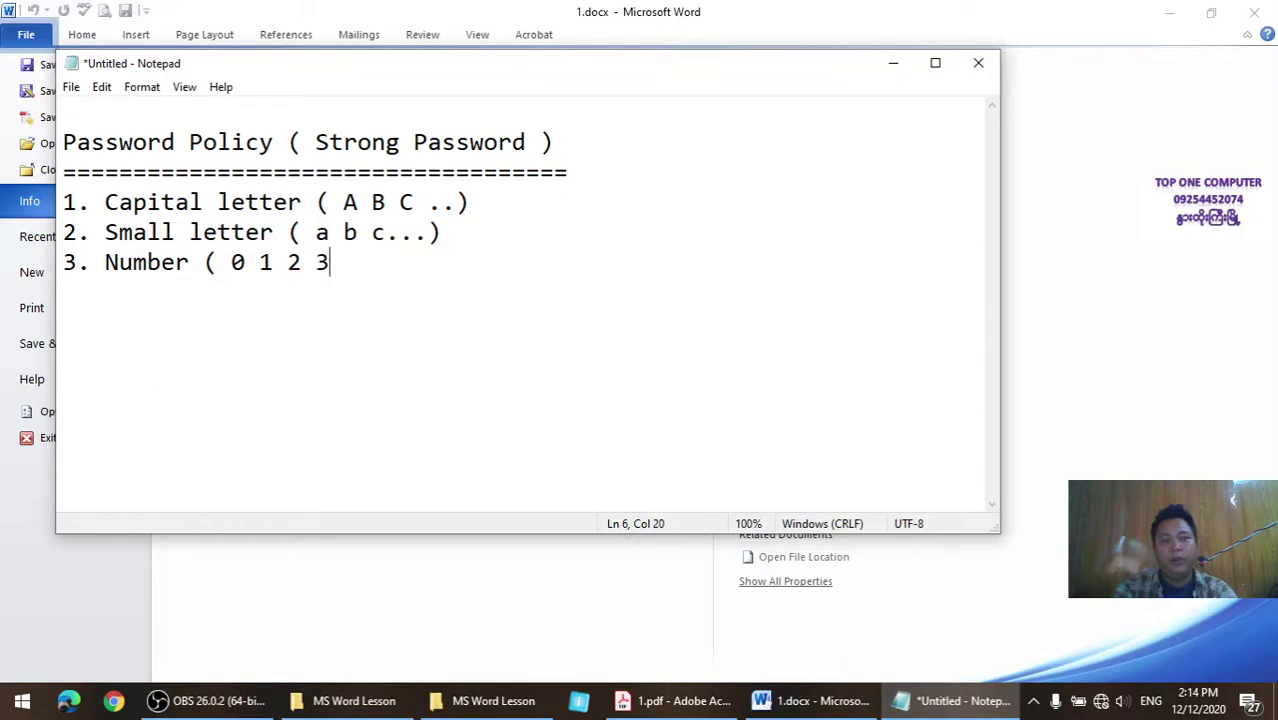
type(" ...)")
key("Return")
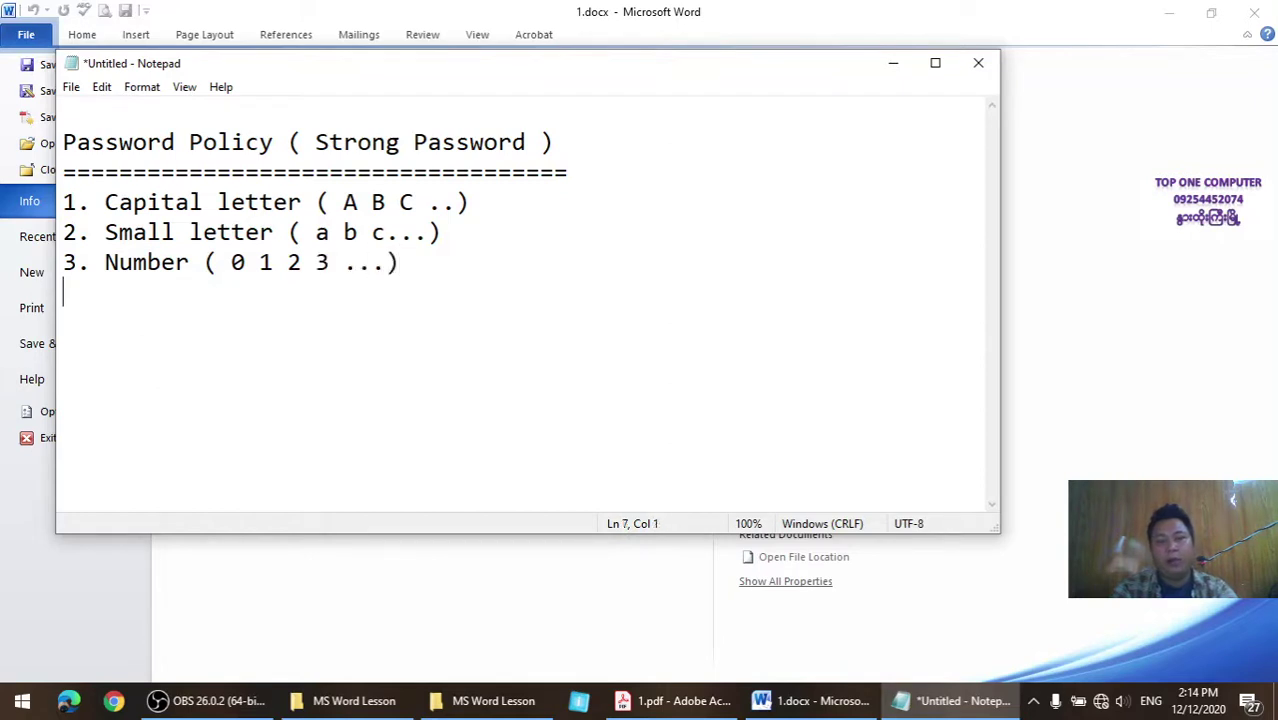
type("4. ")
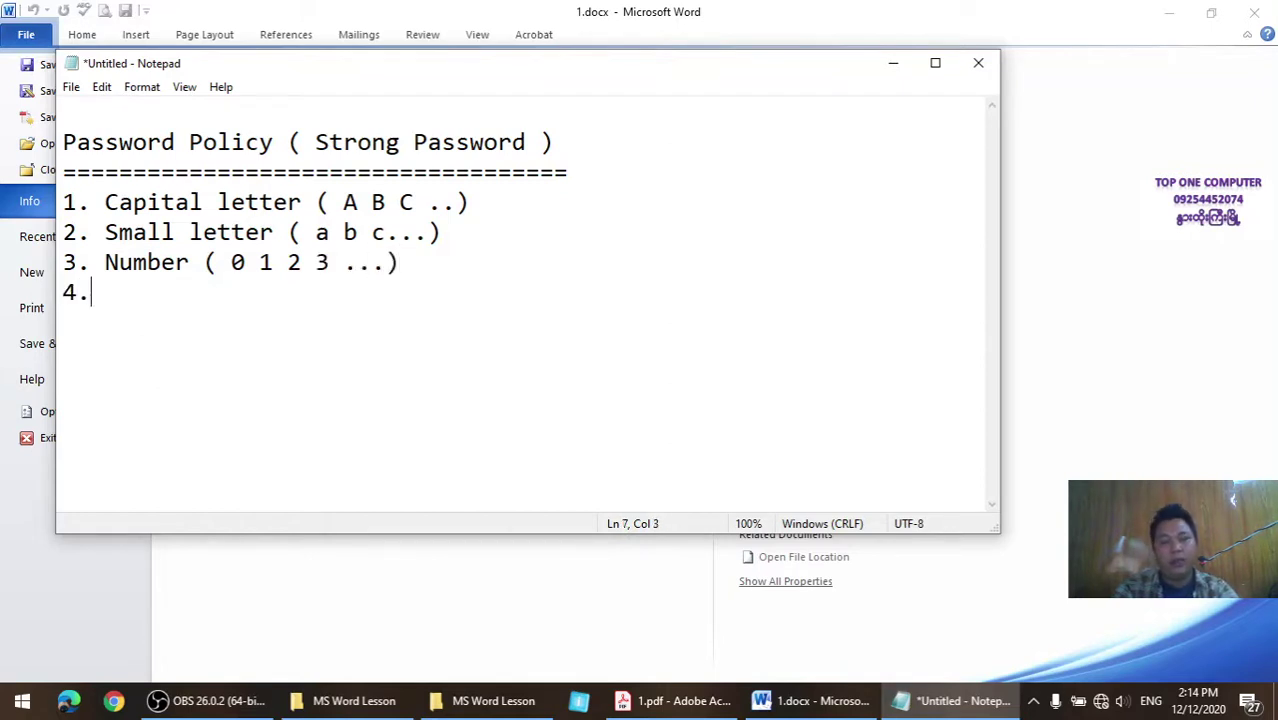
type("Speci")
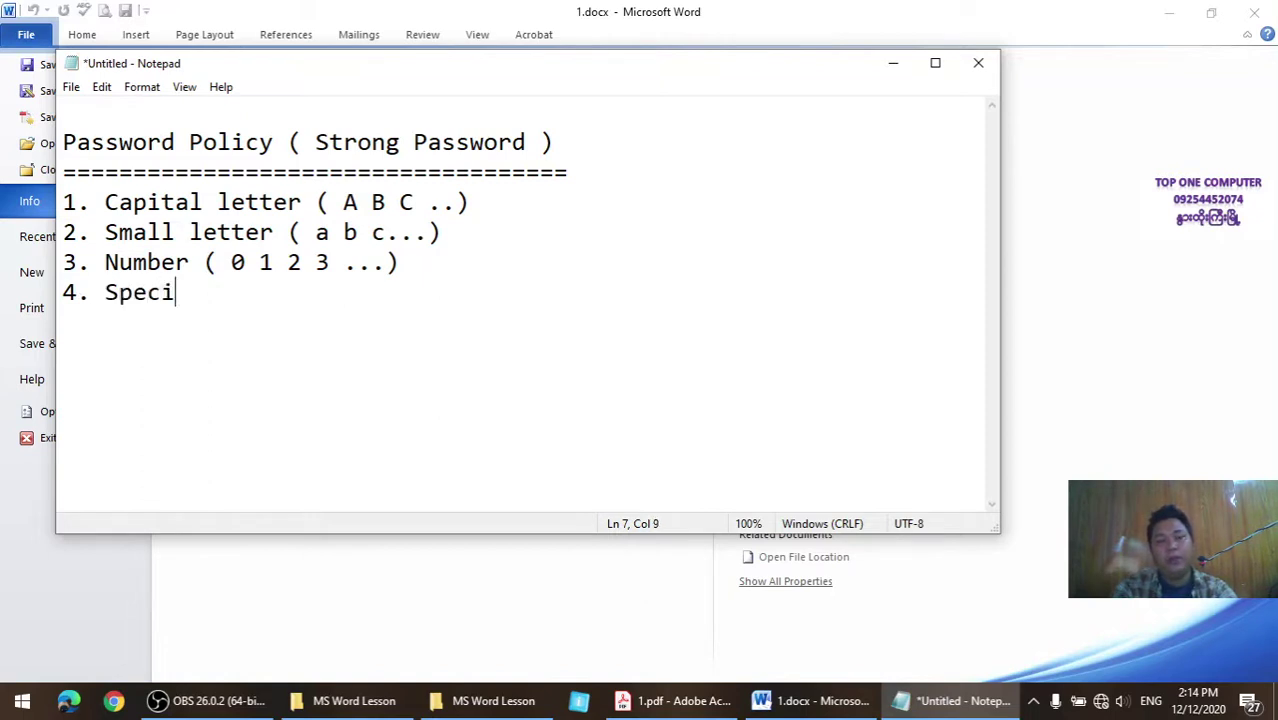
type("al charac")
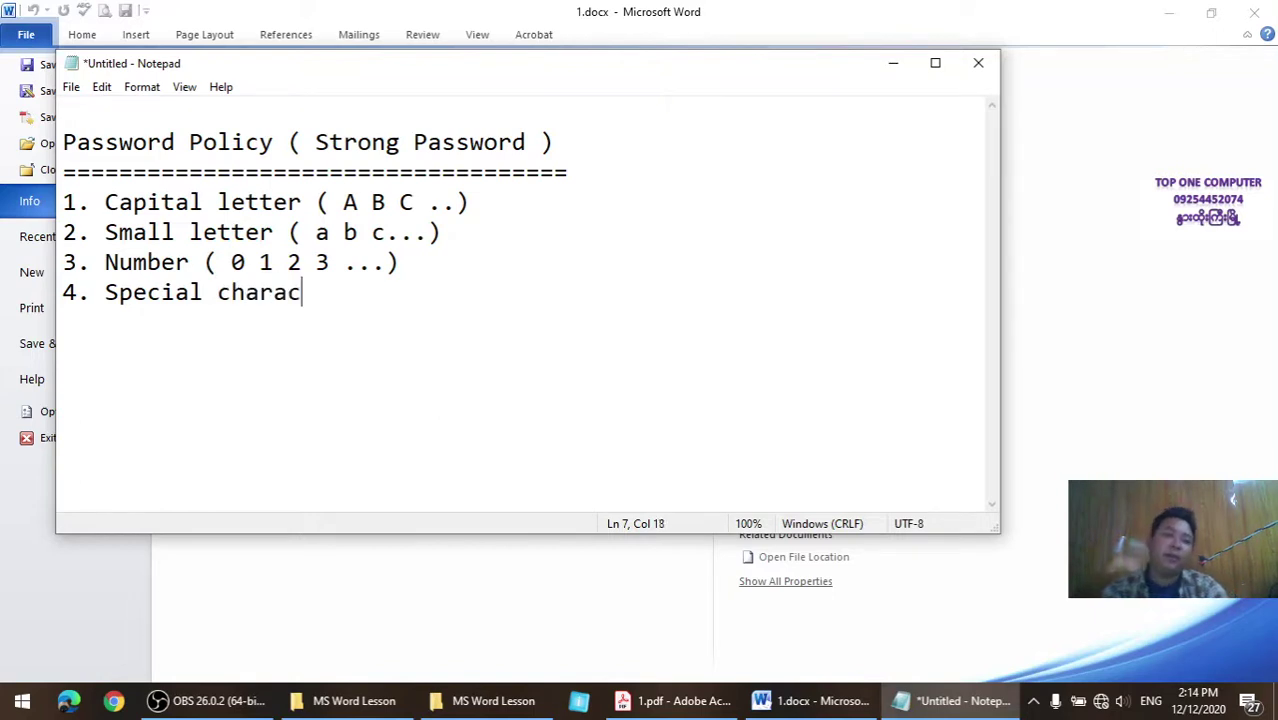
type("ter ( ")
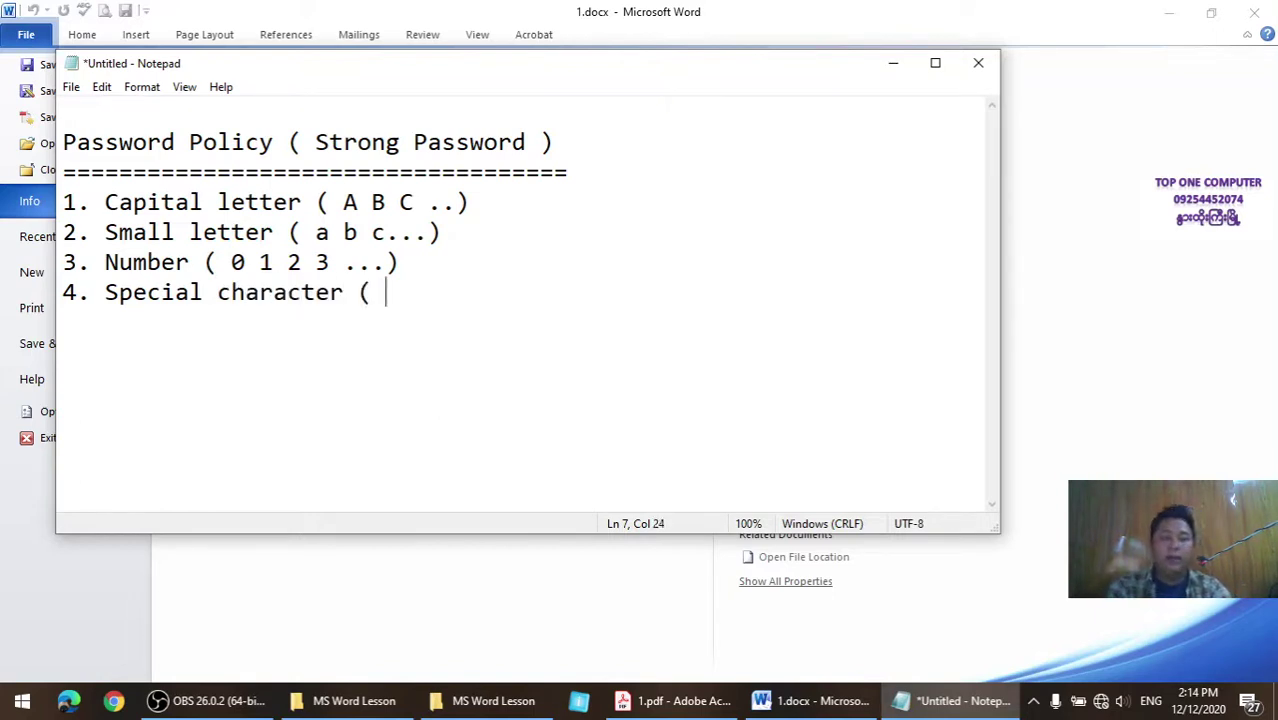
type("! @ $")
key("BackSpace")
type("# ...)")
key("Return")
type("5")
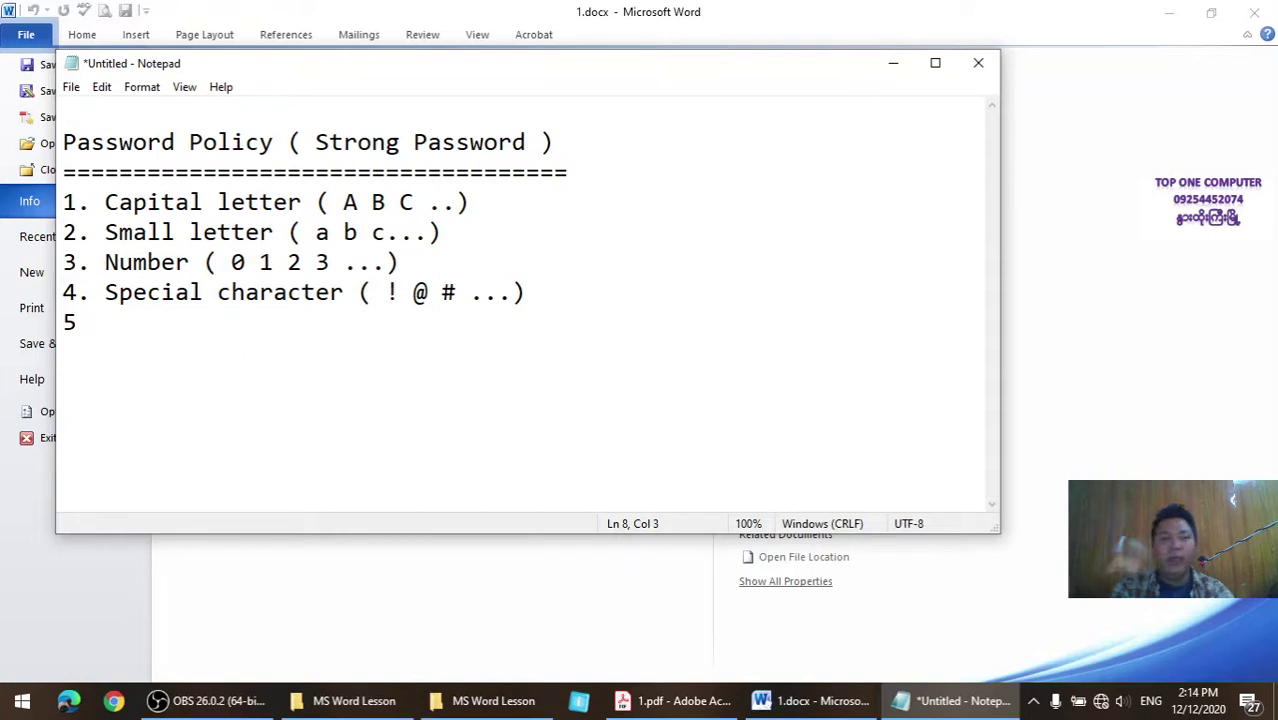
key("BackSpace")
type(". ")
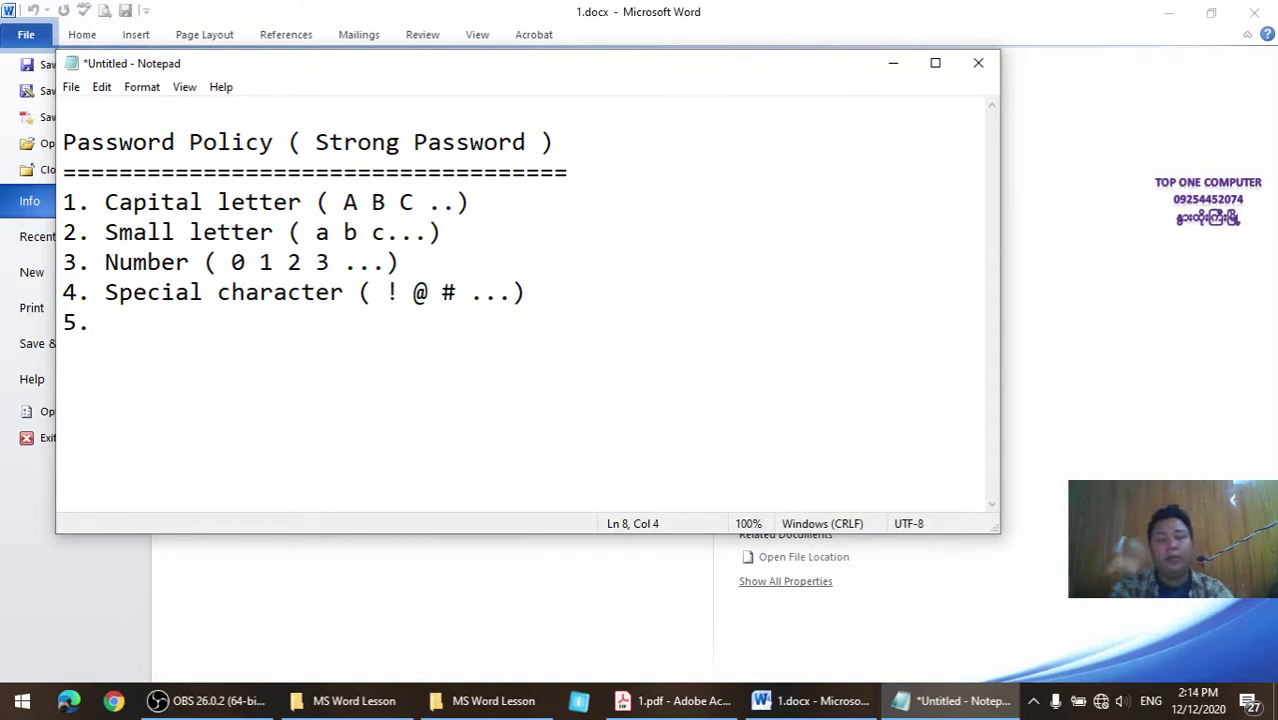
type("Pass")
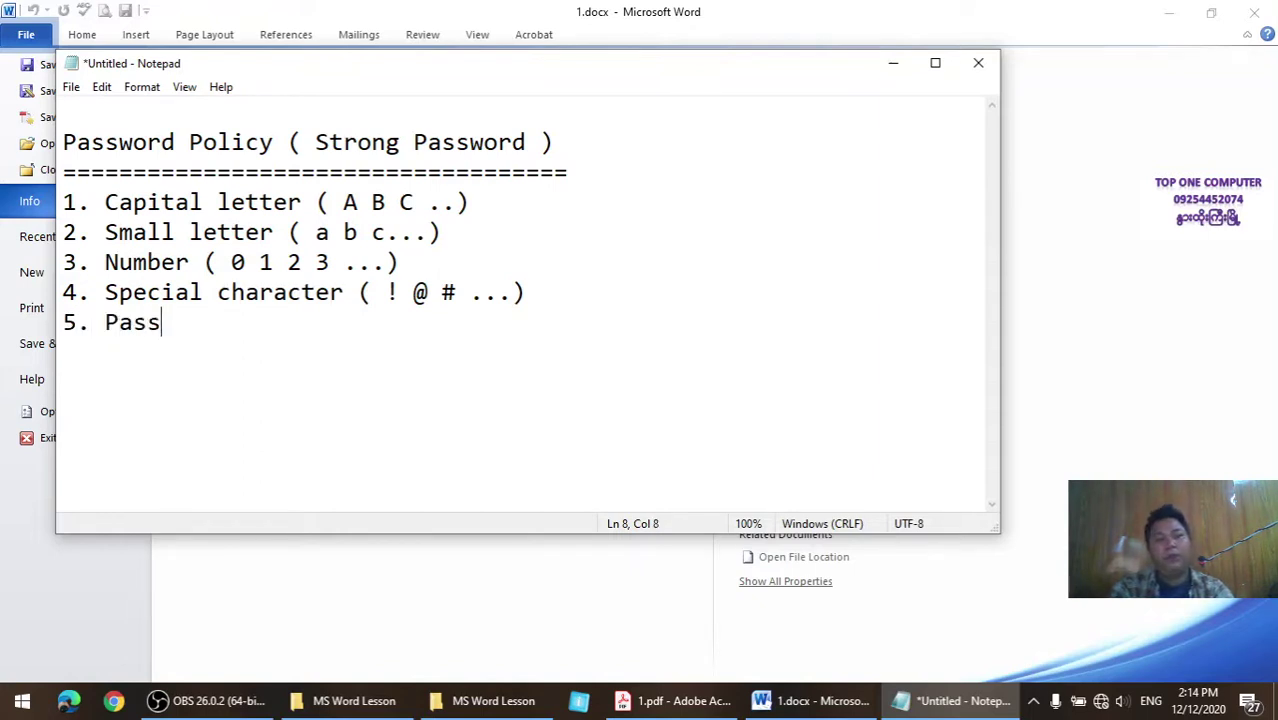
type("word lenge")
Step: Finish item 5 as 'Password length at least 7 Words' and add an 'example' line
key("BackSpace")
type("th ")
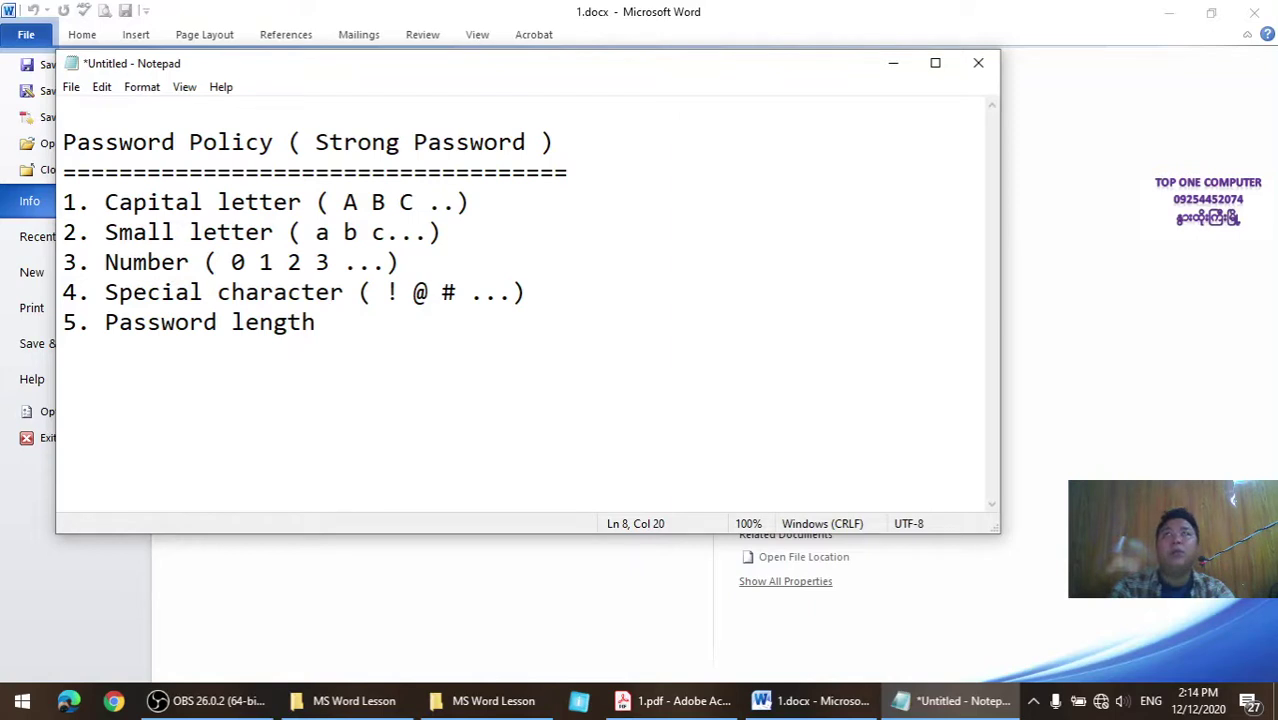
type("at")
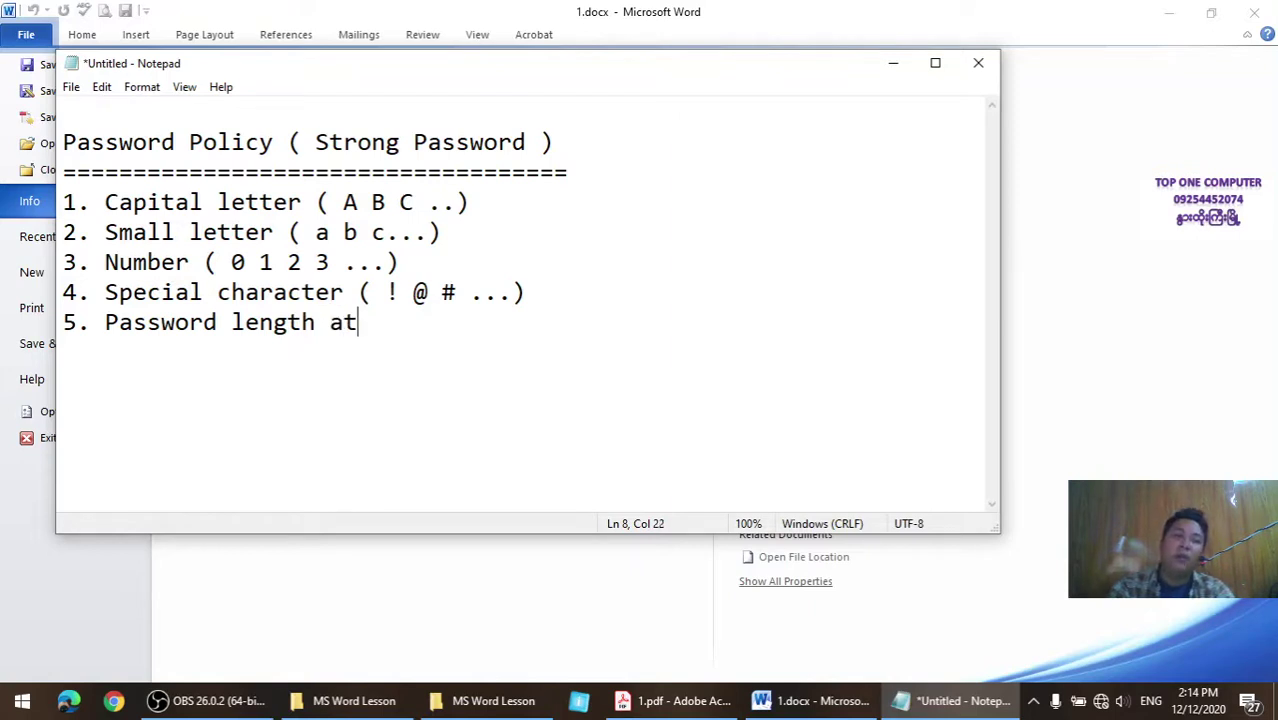
type(" least ")
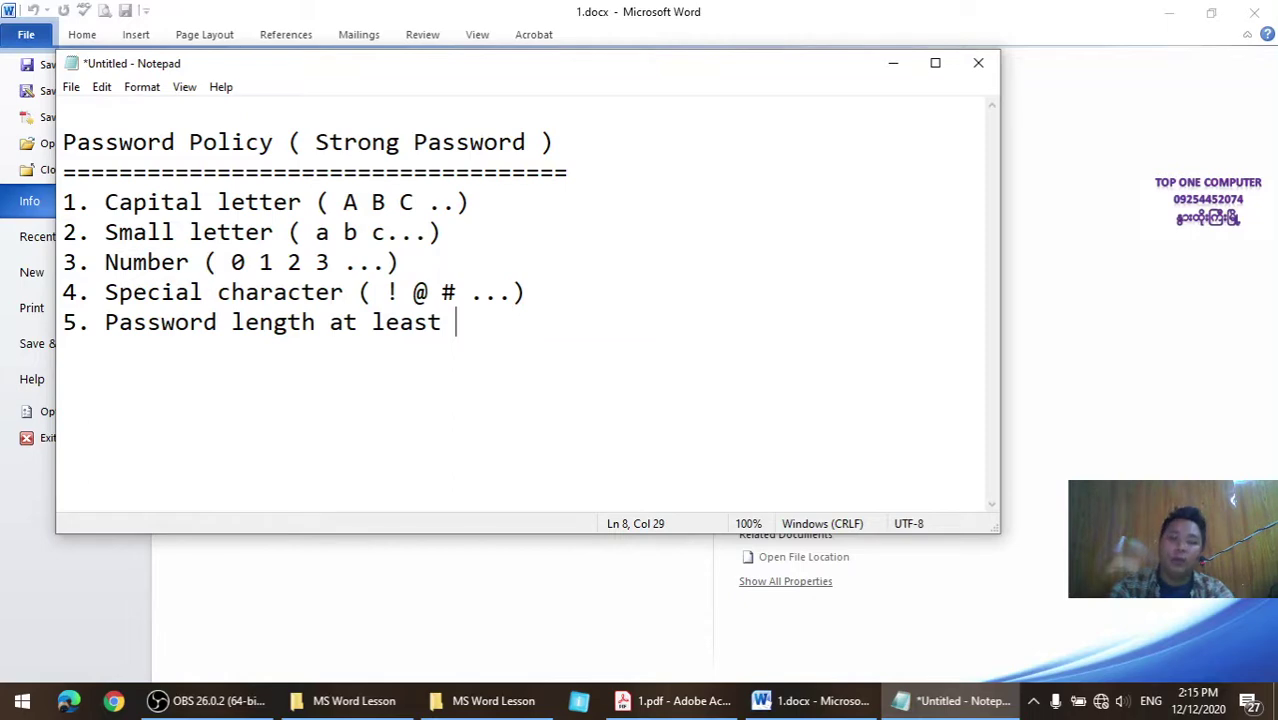
type("7 Words")
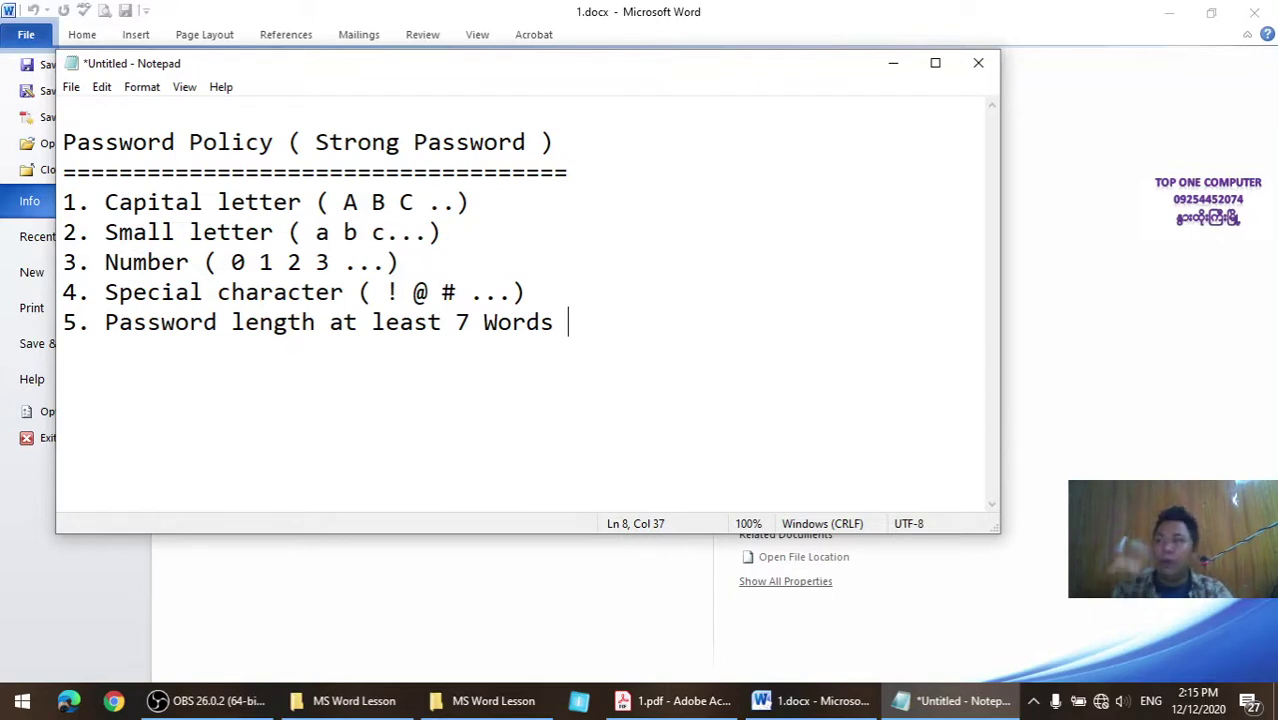
key("Return")
key("Return")
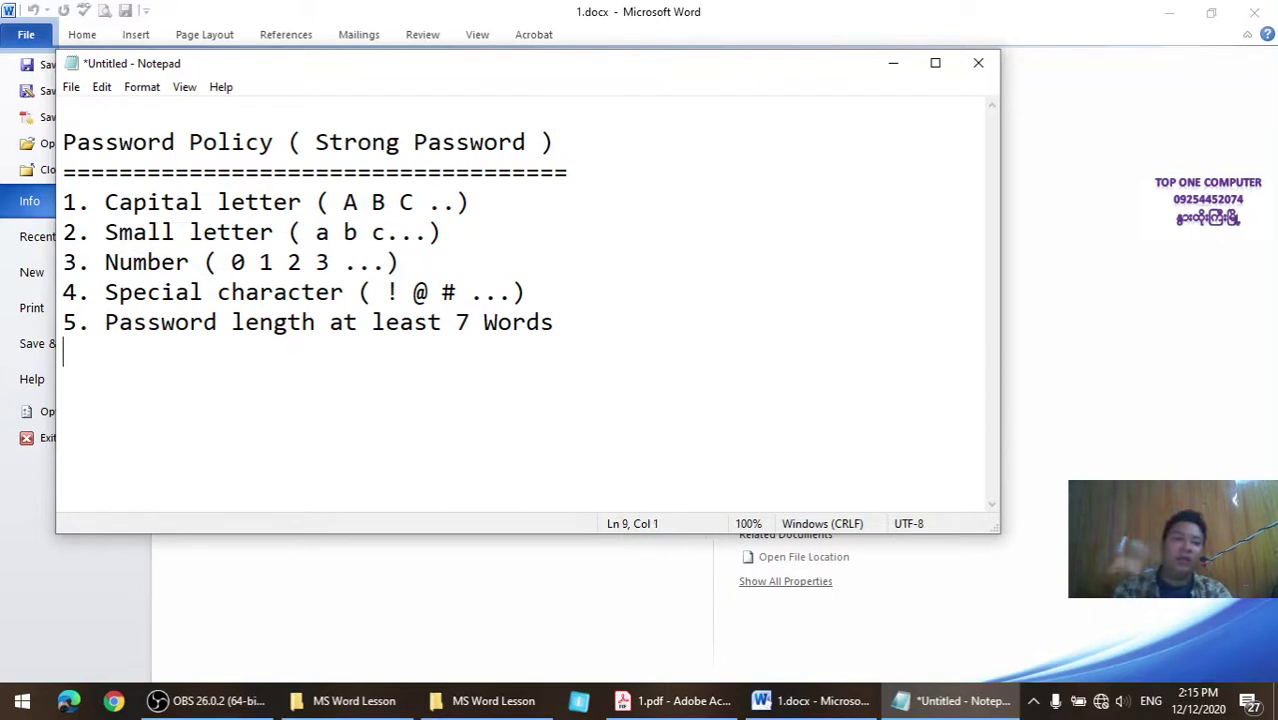
type("ex")
type("amp")
key("BackSpace")
type("mple")
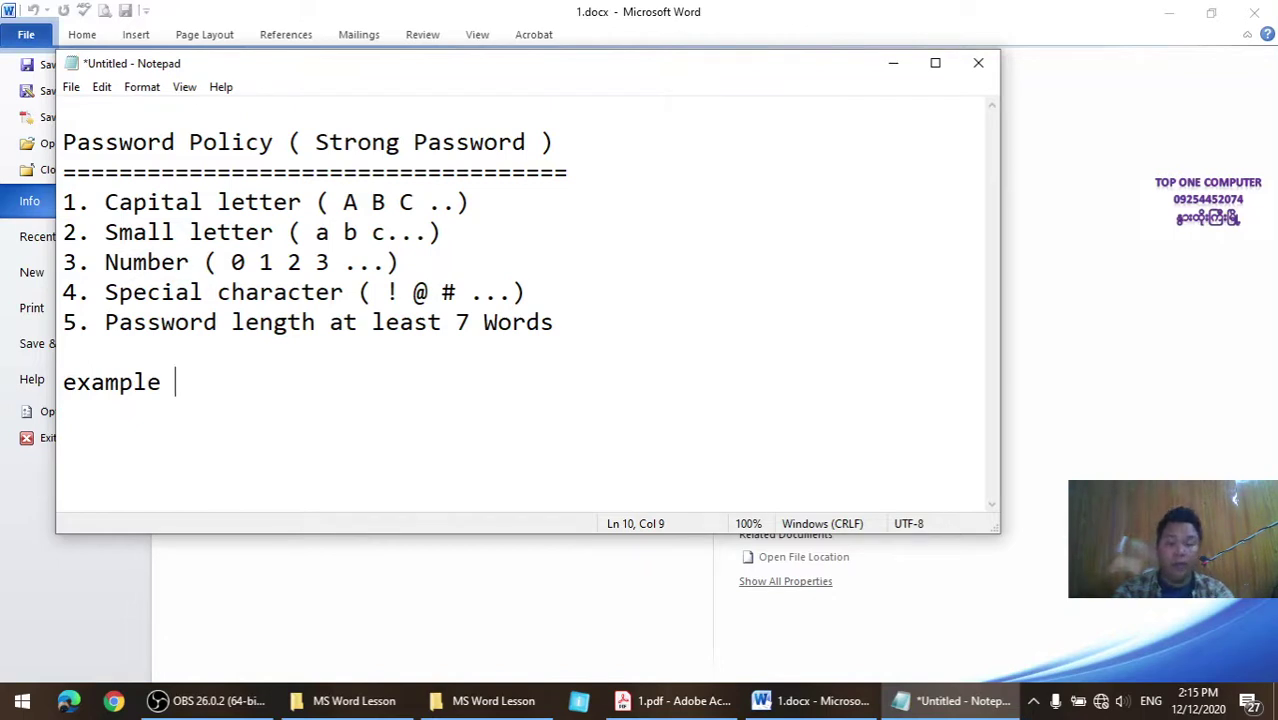
Step: Type a sample password mixing capitals, small letters, digits and a symbol below 'example'
key("Return")
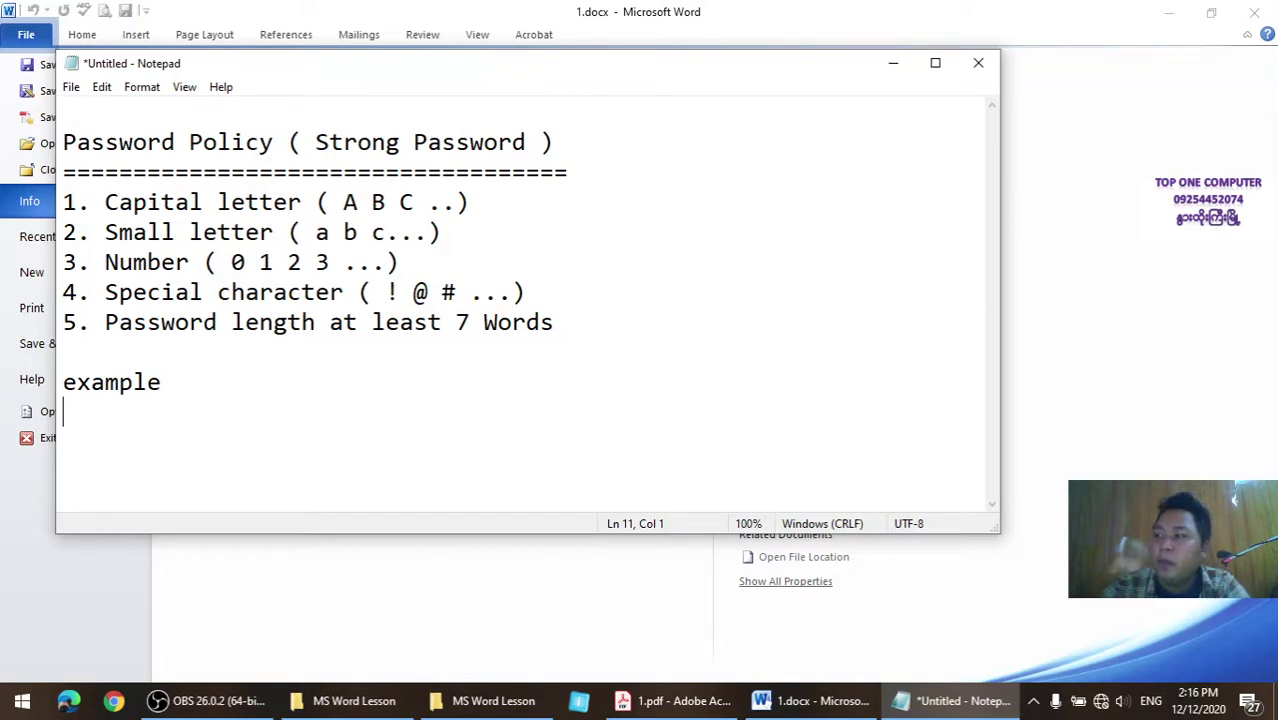
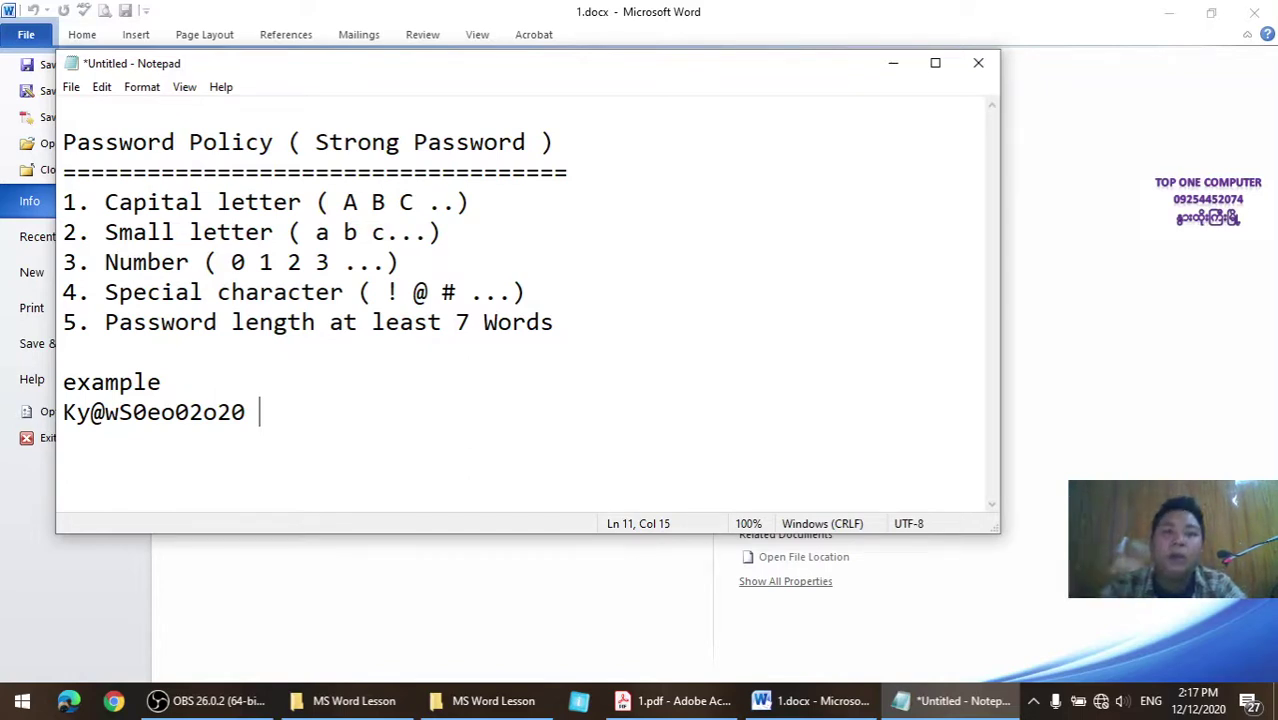
key("BackSpace")
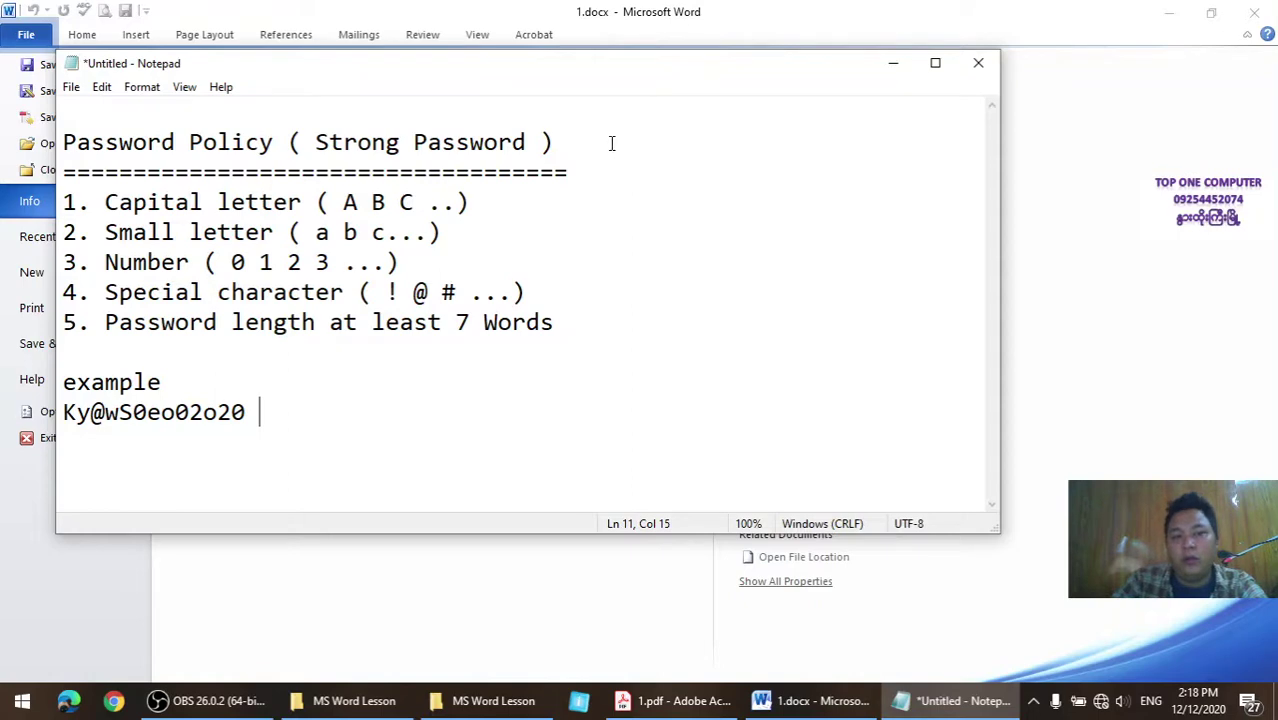
Step: Trim the end of the sample password line and minimize Notepad to return to Word
key("BackSpace")
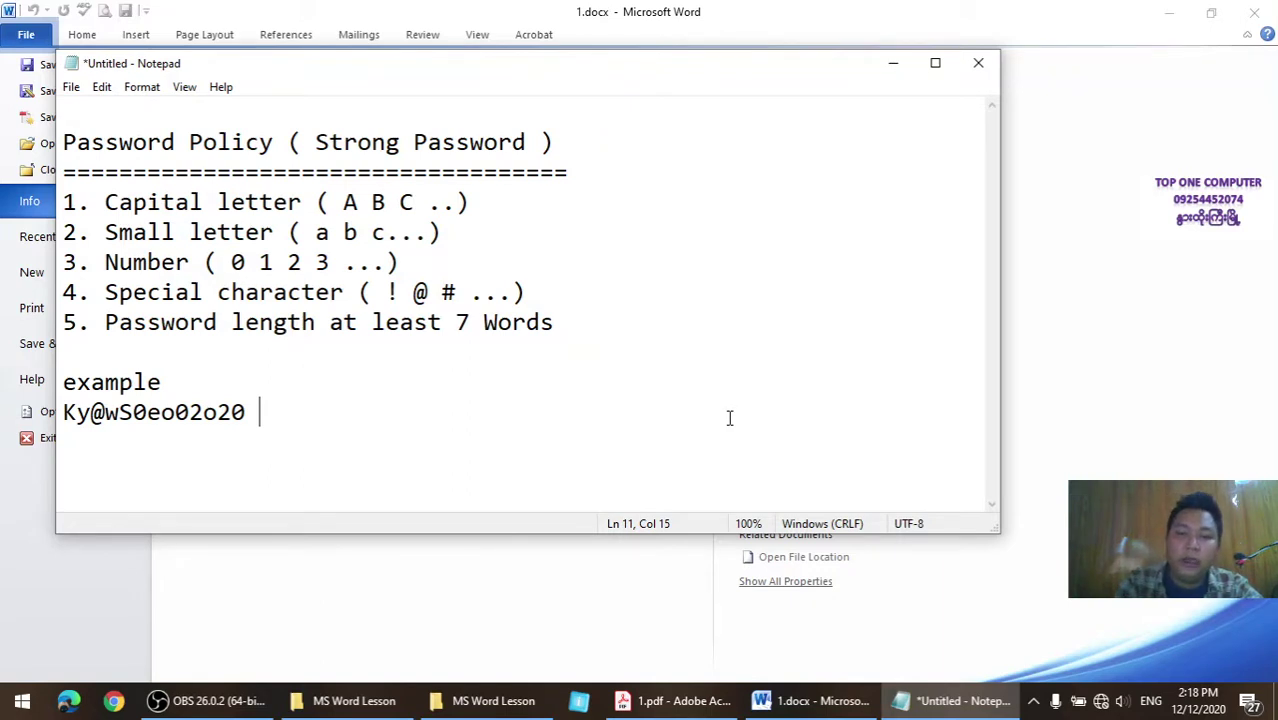
key("BackSpace")
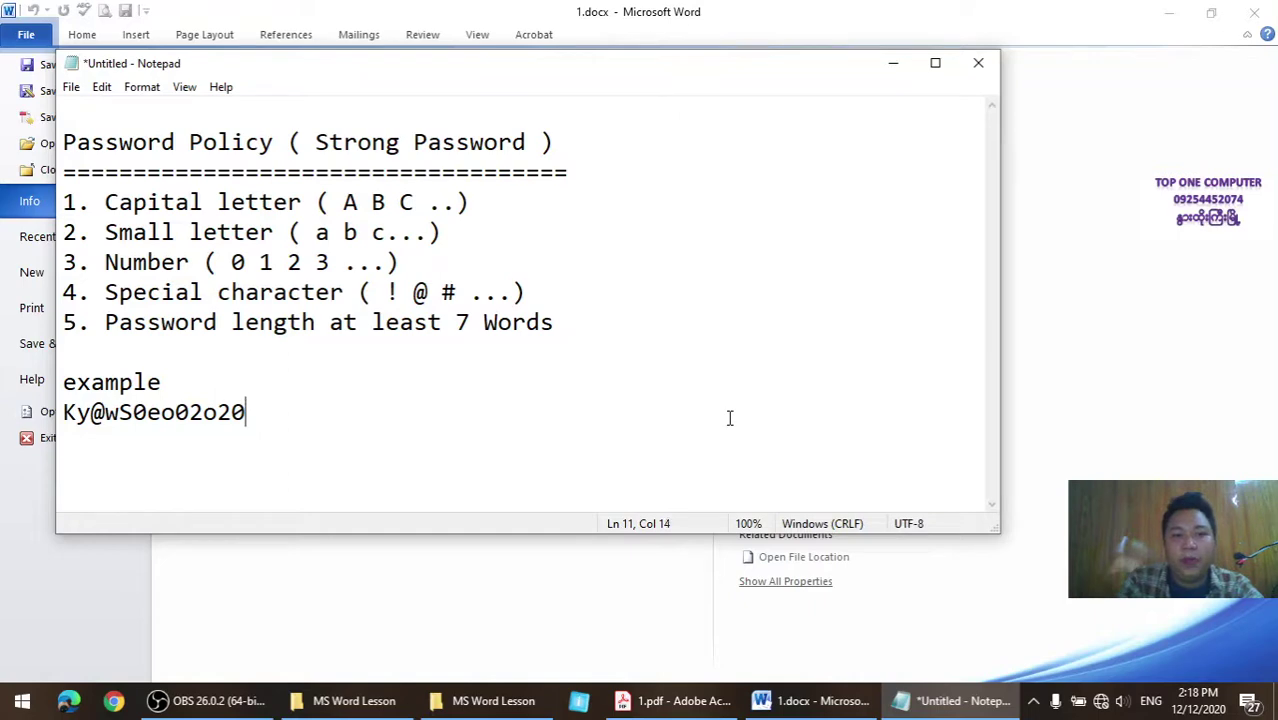
left_click(910, 74)
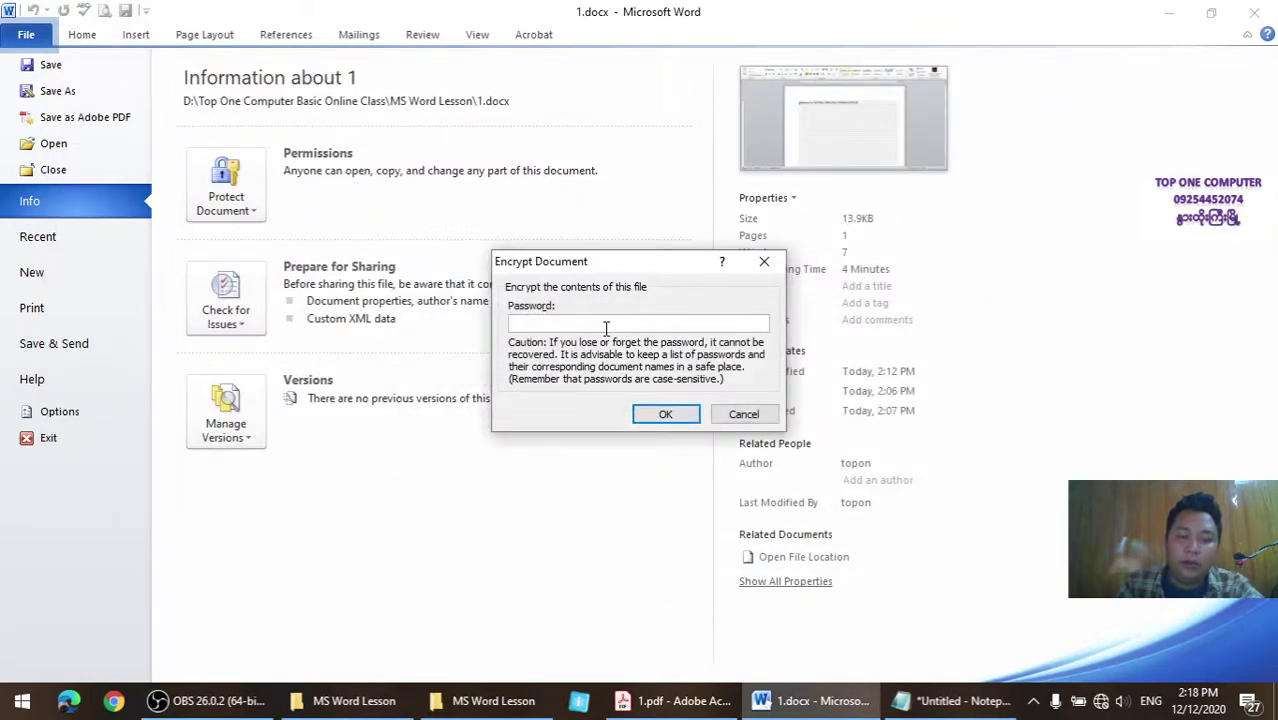
Step: Clear the password field and launch the On-Screen Keyboard with osk
type("1")
key("BackSpace")
key("super+r")
type("odk")
key("BackSpace")
key("BackSpace")
type("sk")
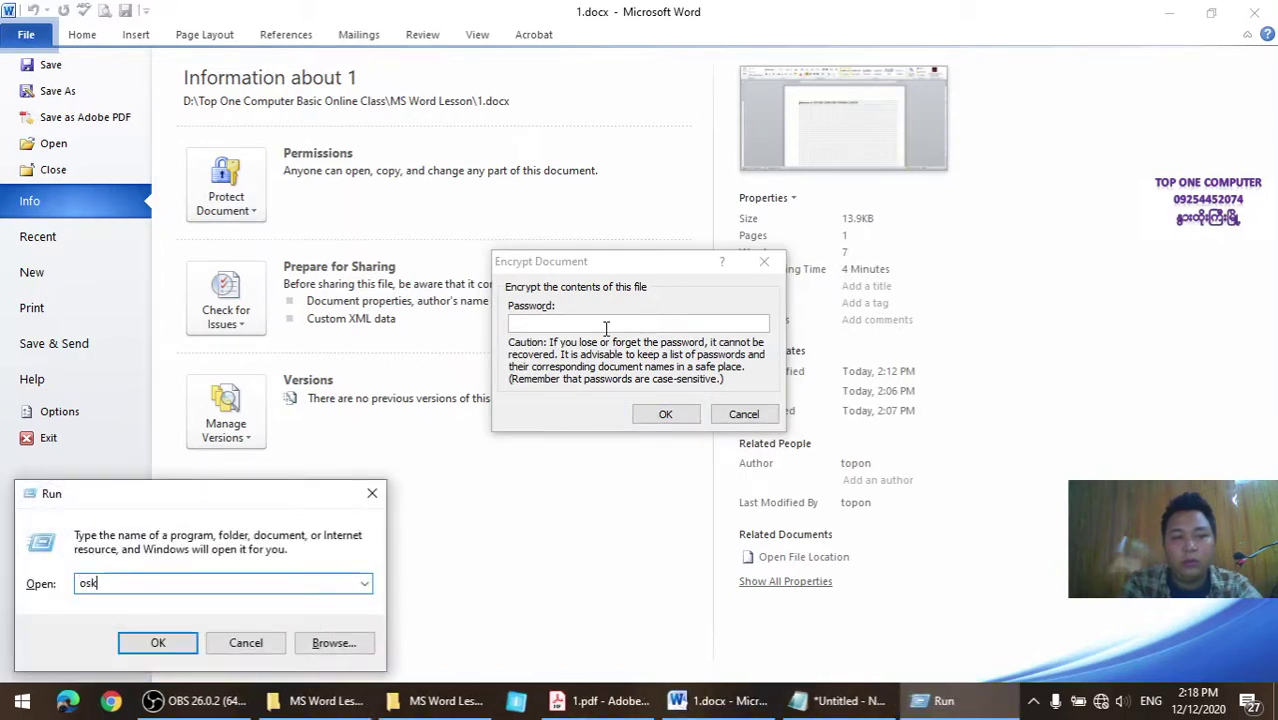
key("Return")
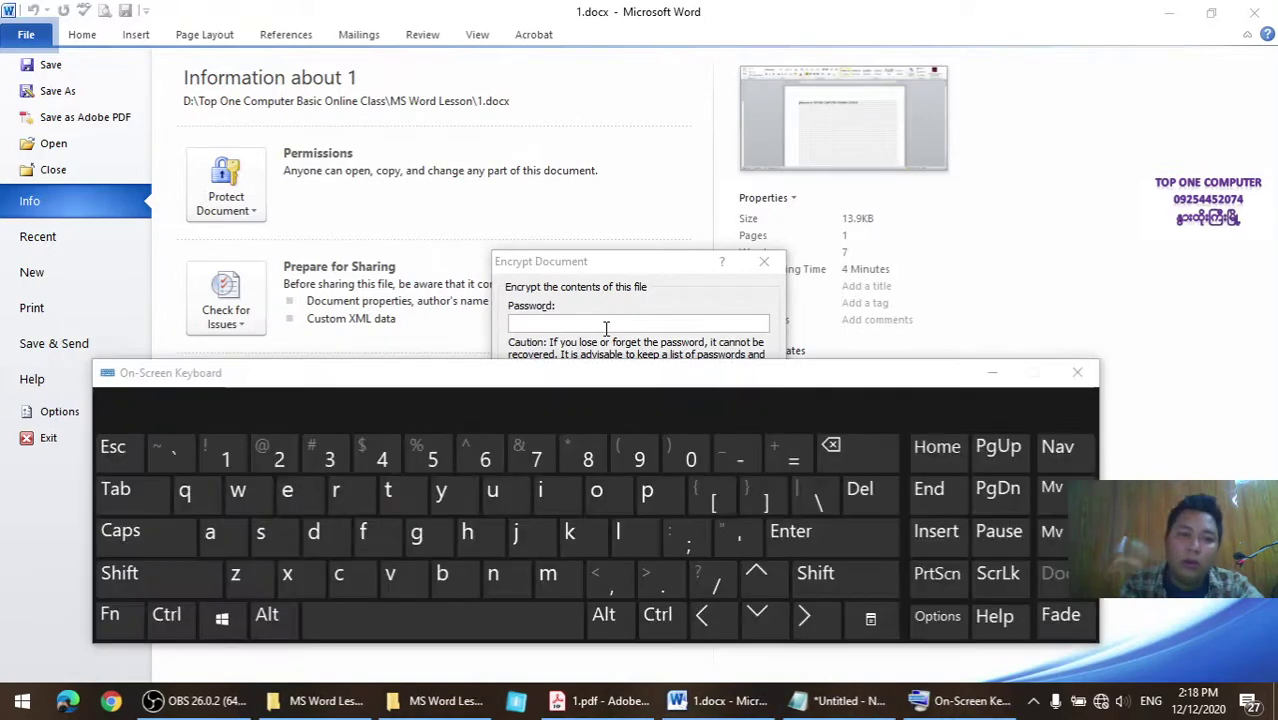
Step: Enter the encryption password via the On-Screen Keyboard, minimize it, and accept the password
key("shift")
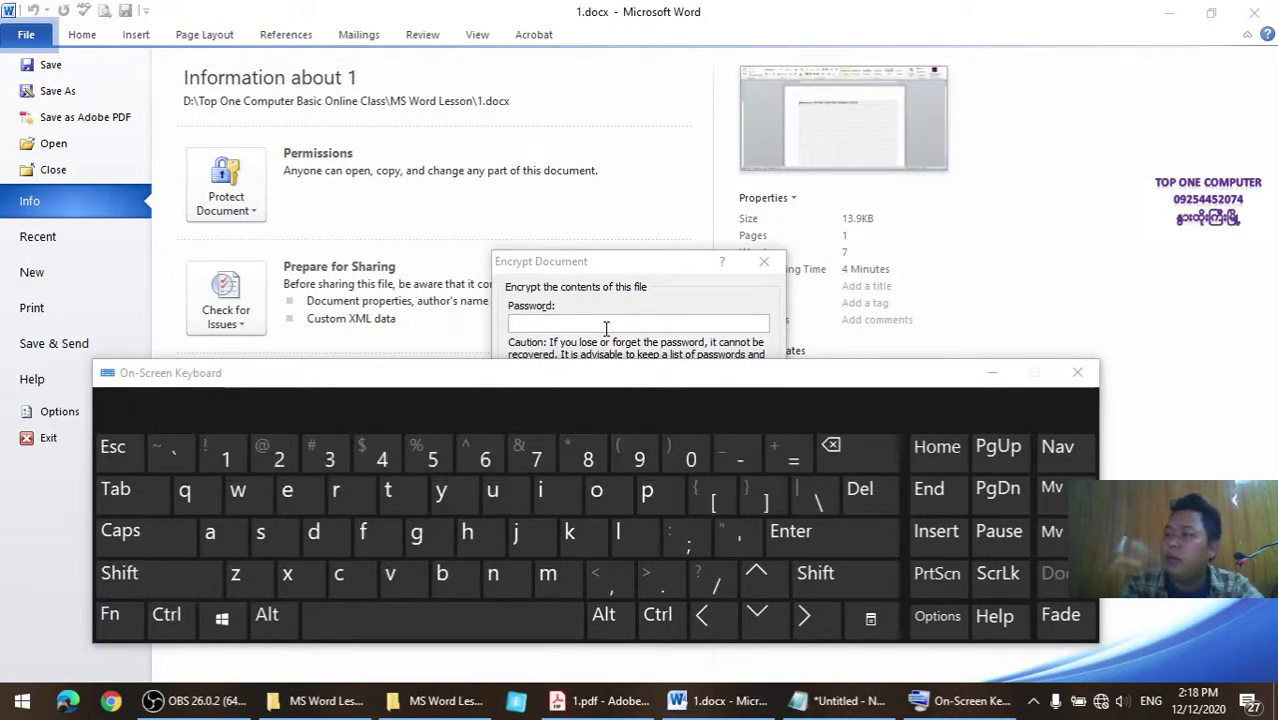
left_click(605, 328)
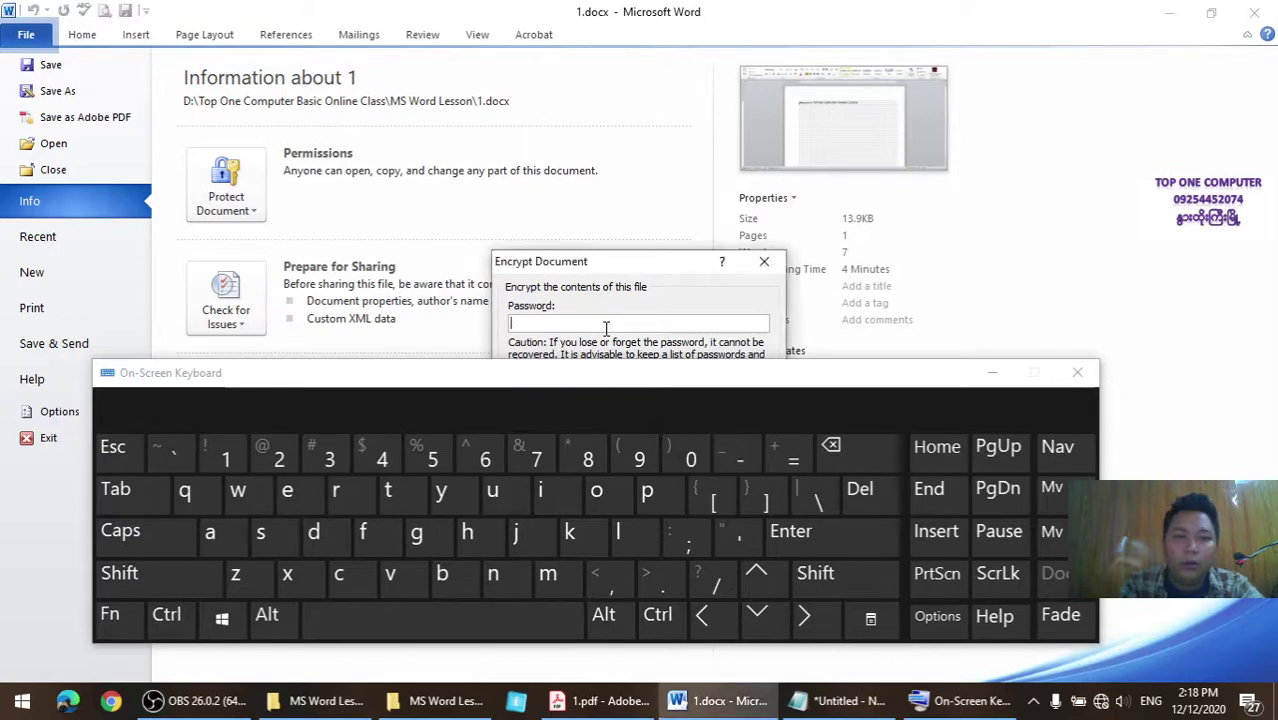
key("shift")
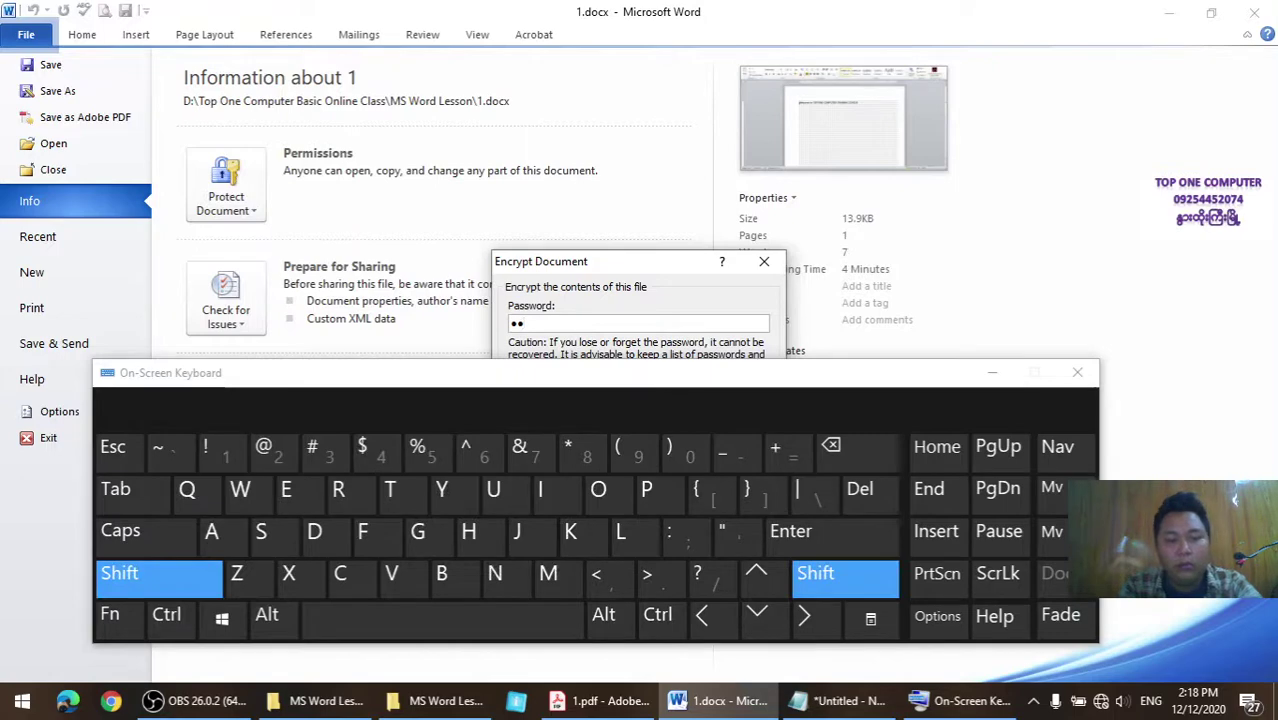
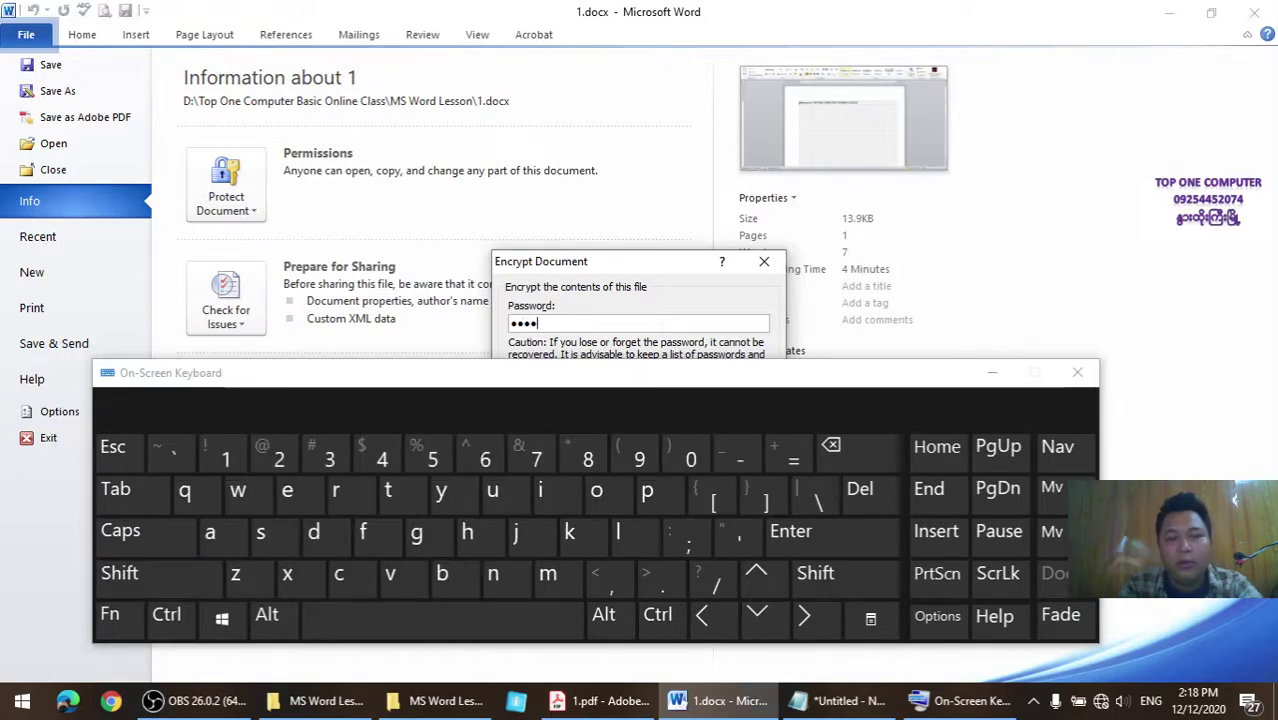
key("shift")
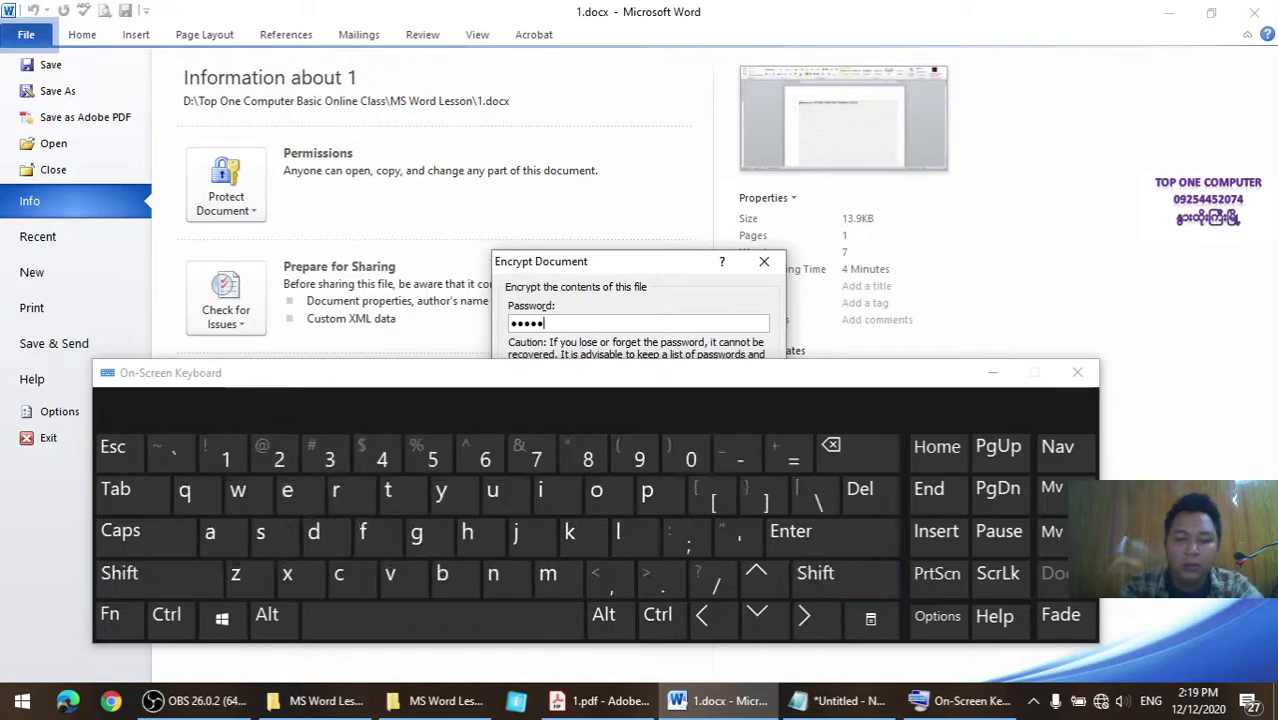
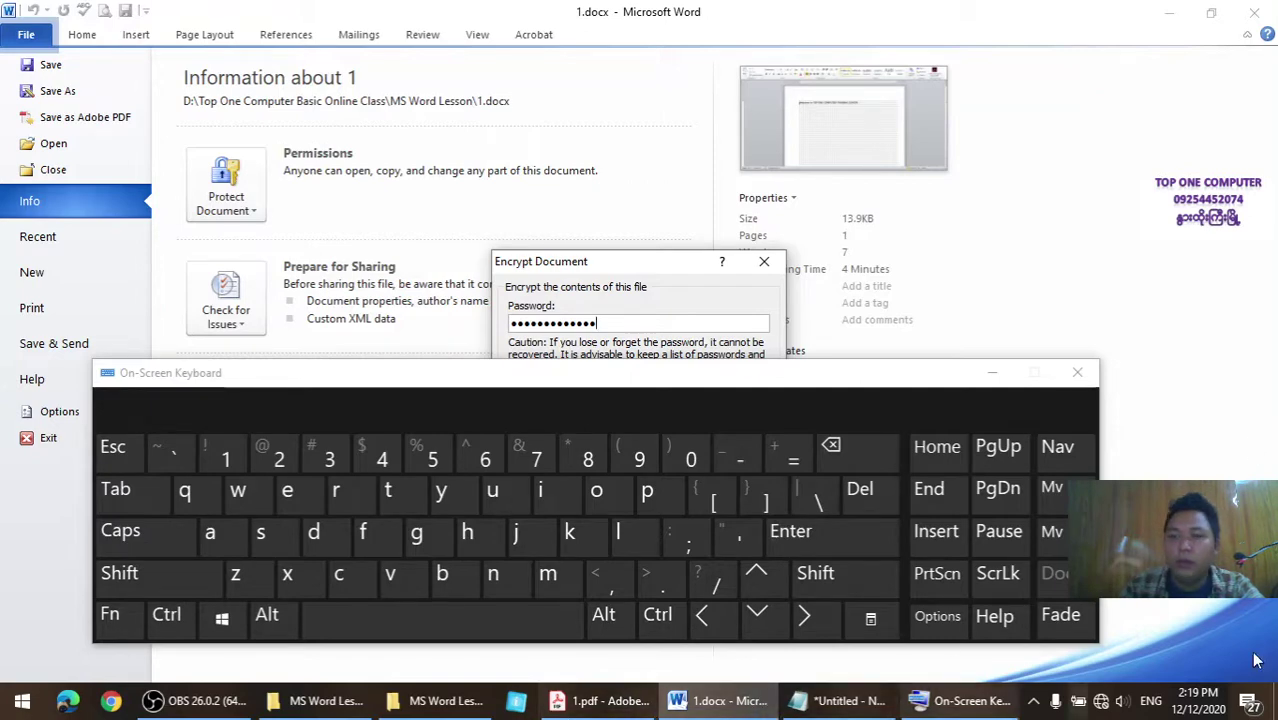
left_click(992, 373)
left_click(668, 414)
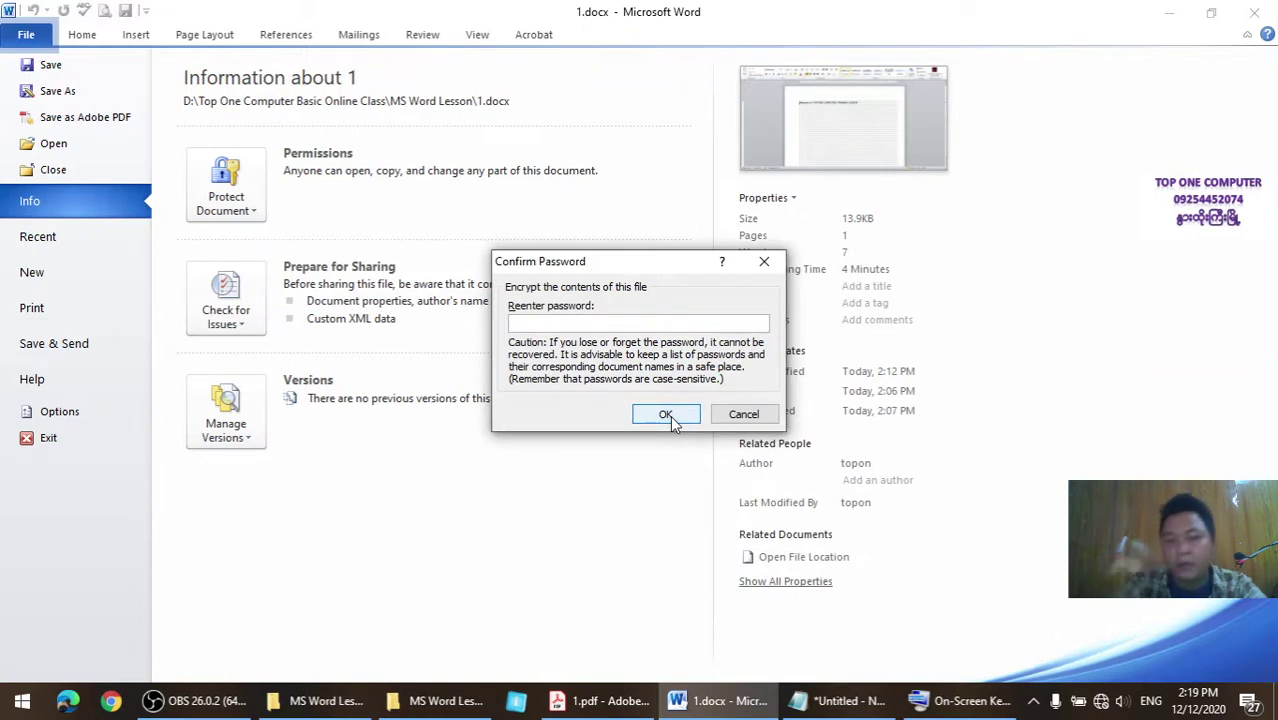
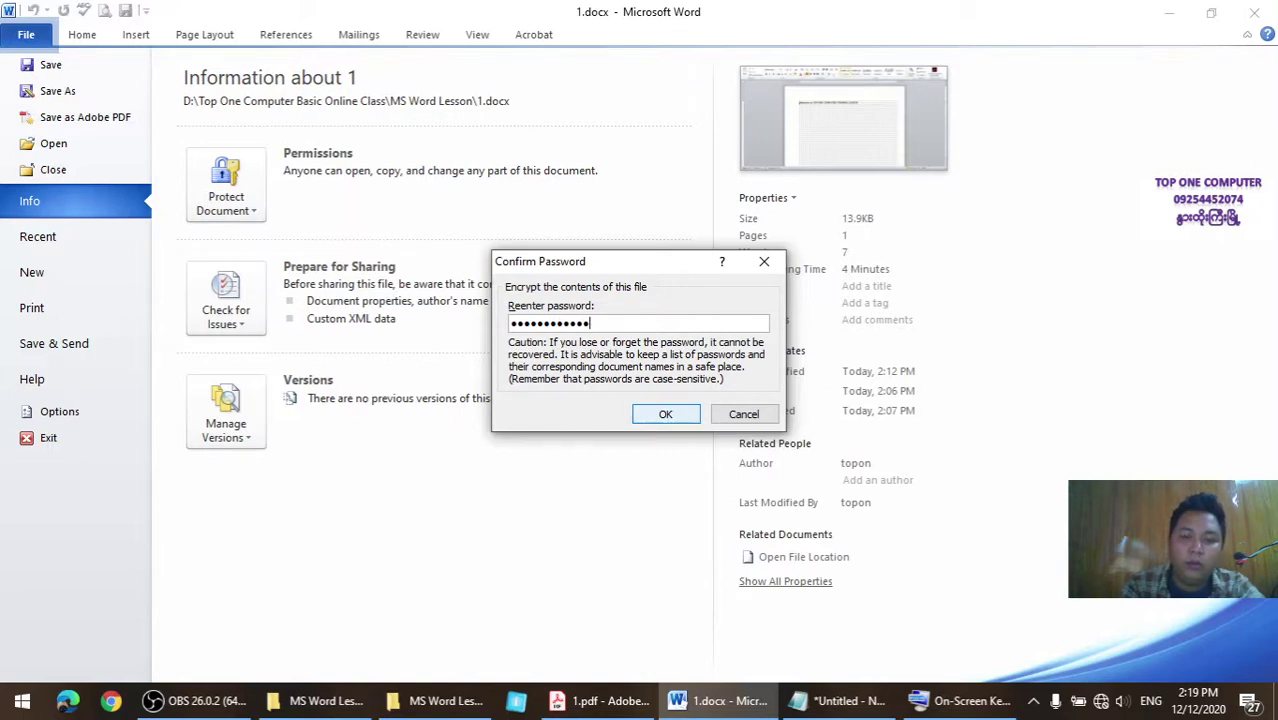
left_click(666, 414)
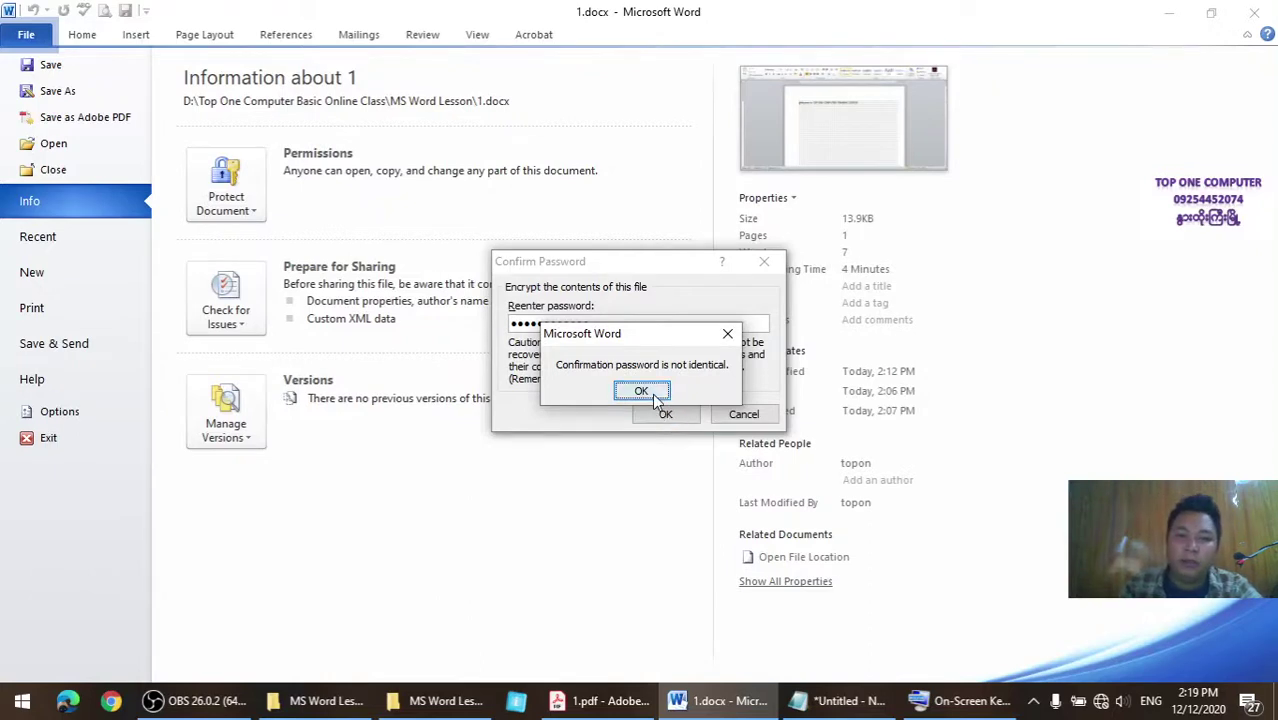
left_click(654, 394)
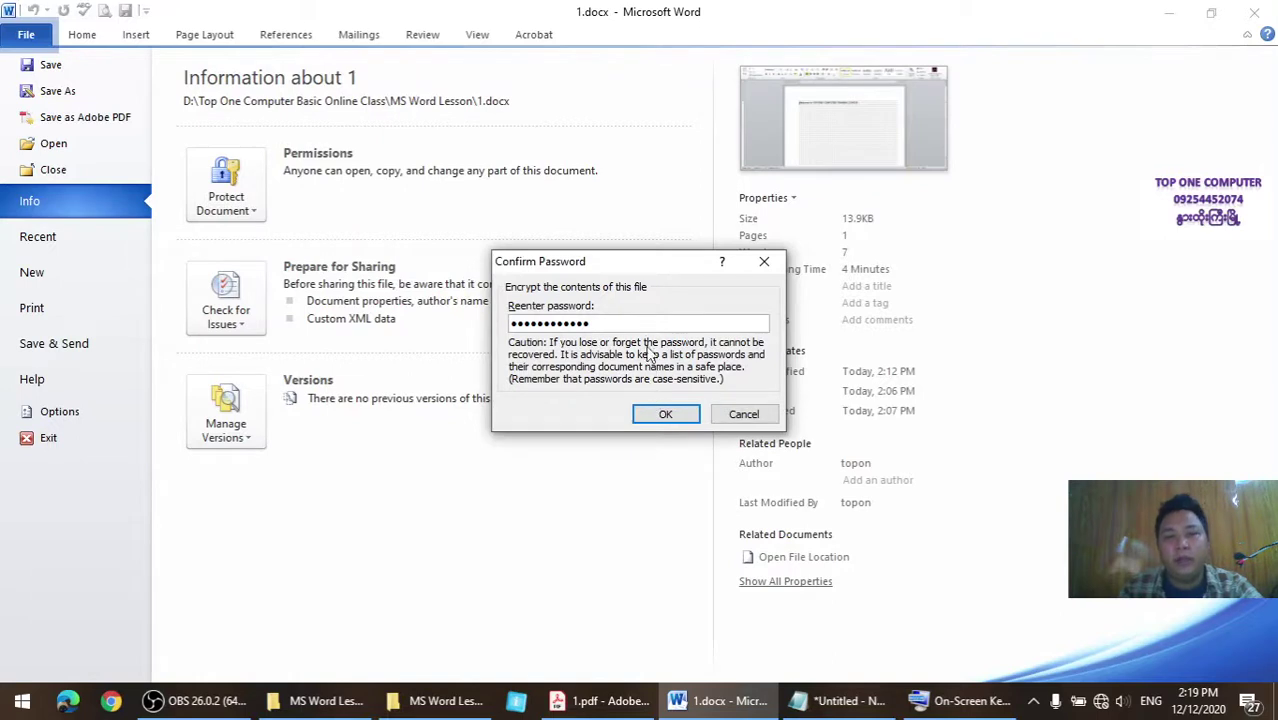
key("BackSpace")
key("BackSpace")
key("BackSpace")
key("BackSpace")
key("BackSpace")
key("BackSpace")
key("BackSpace")
key("BackSpace")
key("BackSpace")
key("BackSpace")
key("BackSpace")
key("BackSpace")
key("BackSpace")
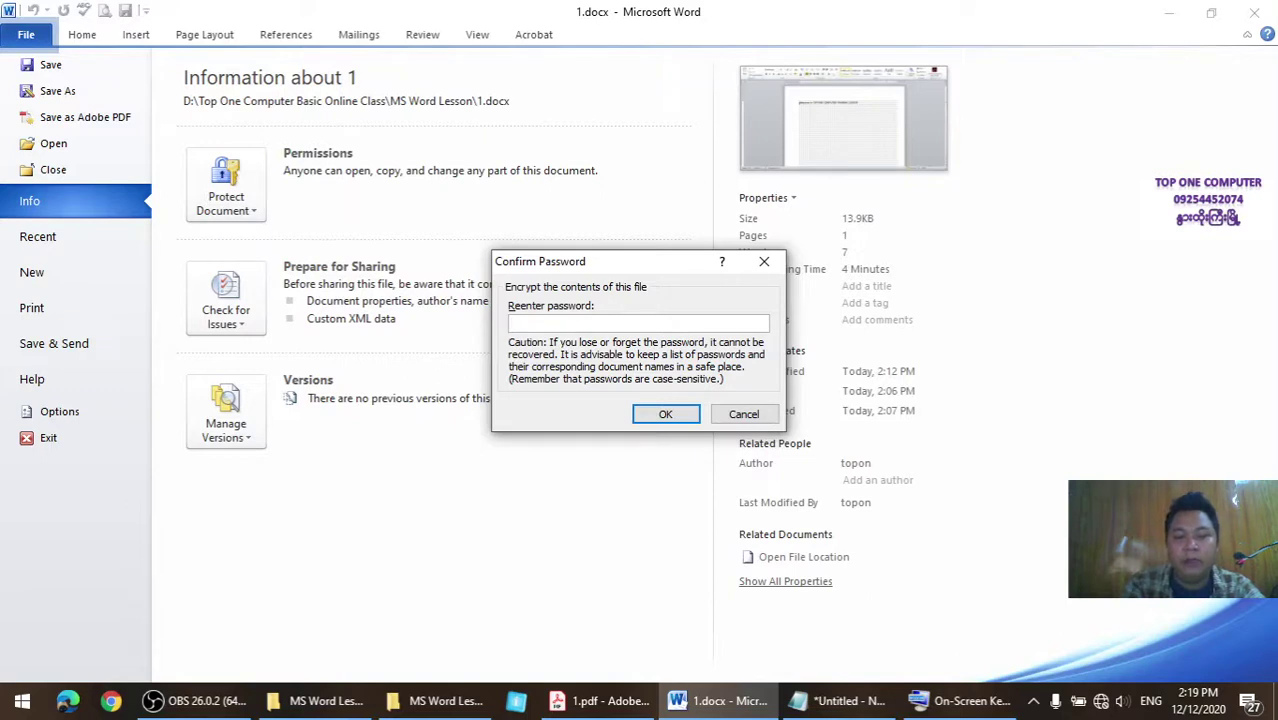
left_click(743, 414)
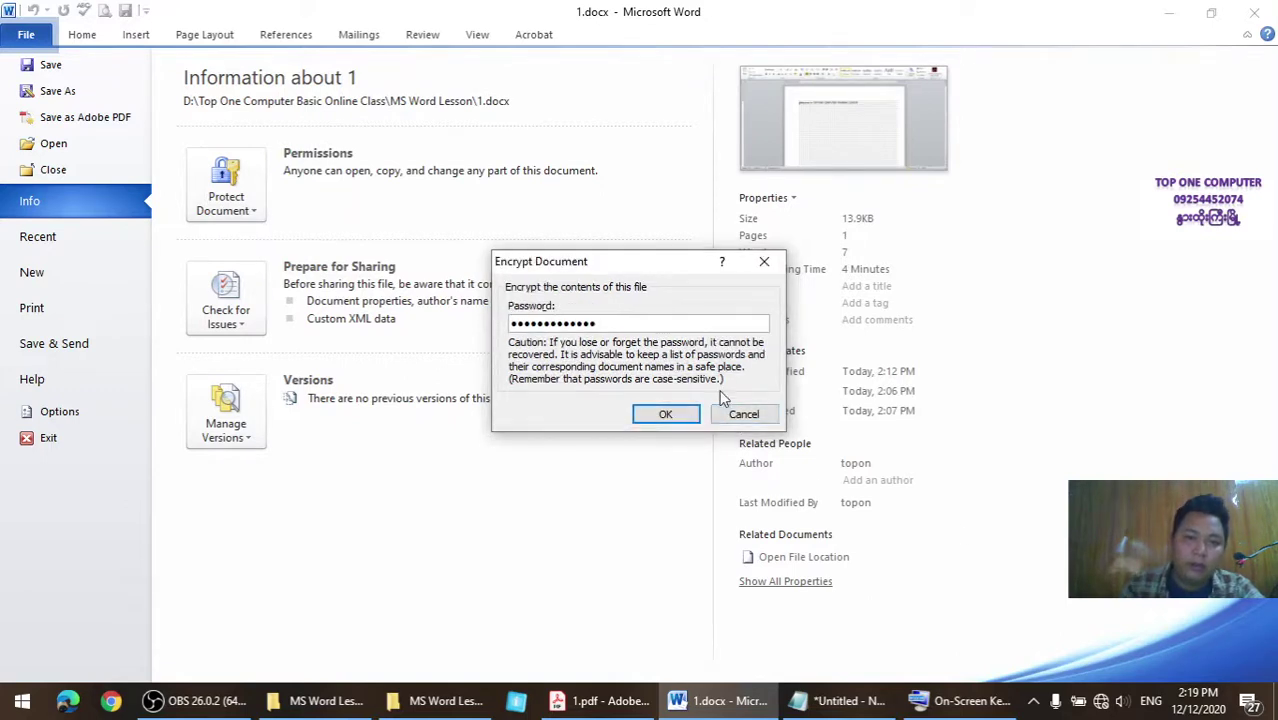
left_click(740, 414)
left_click(253, 190)
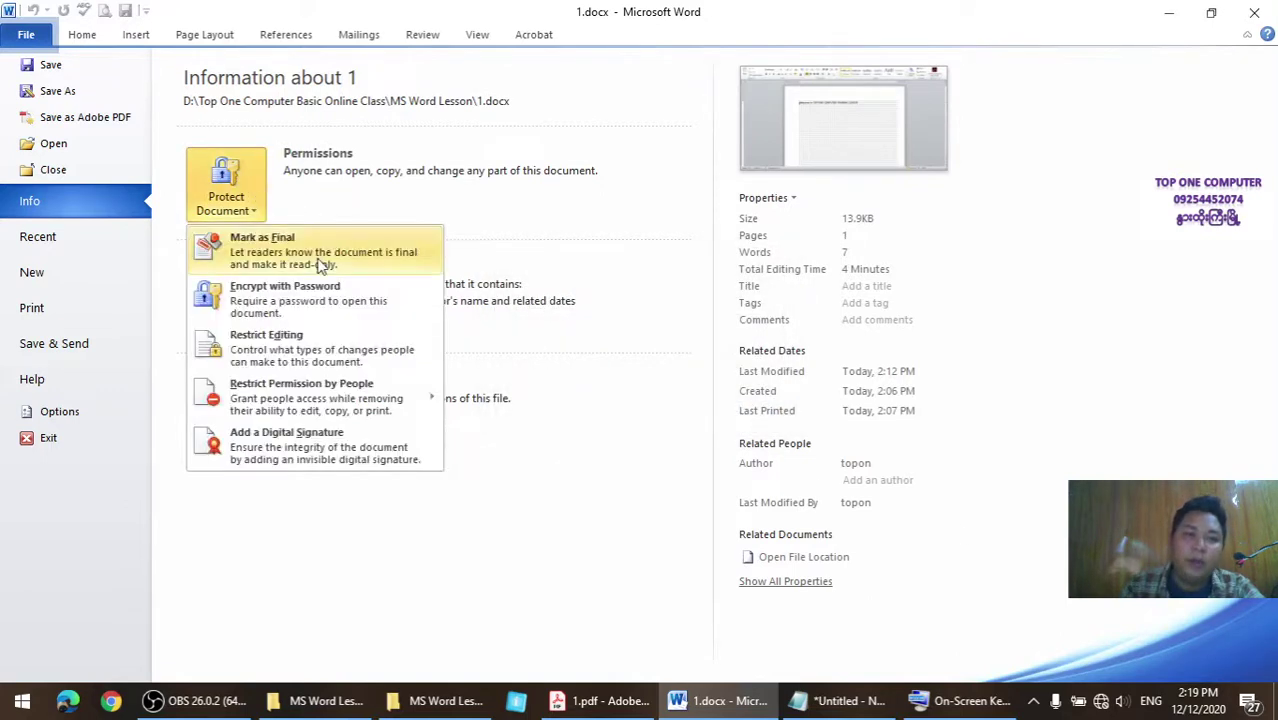
left_click(320, 300)
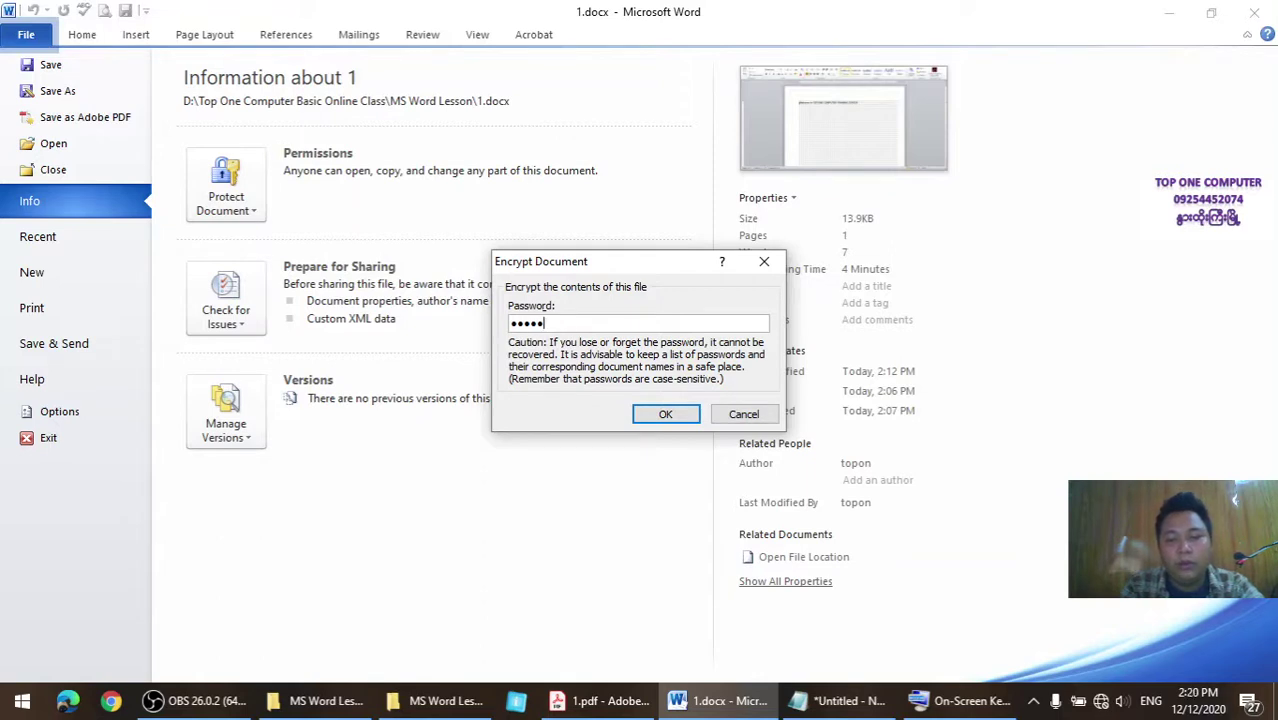
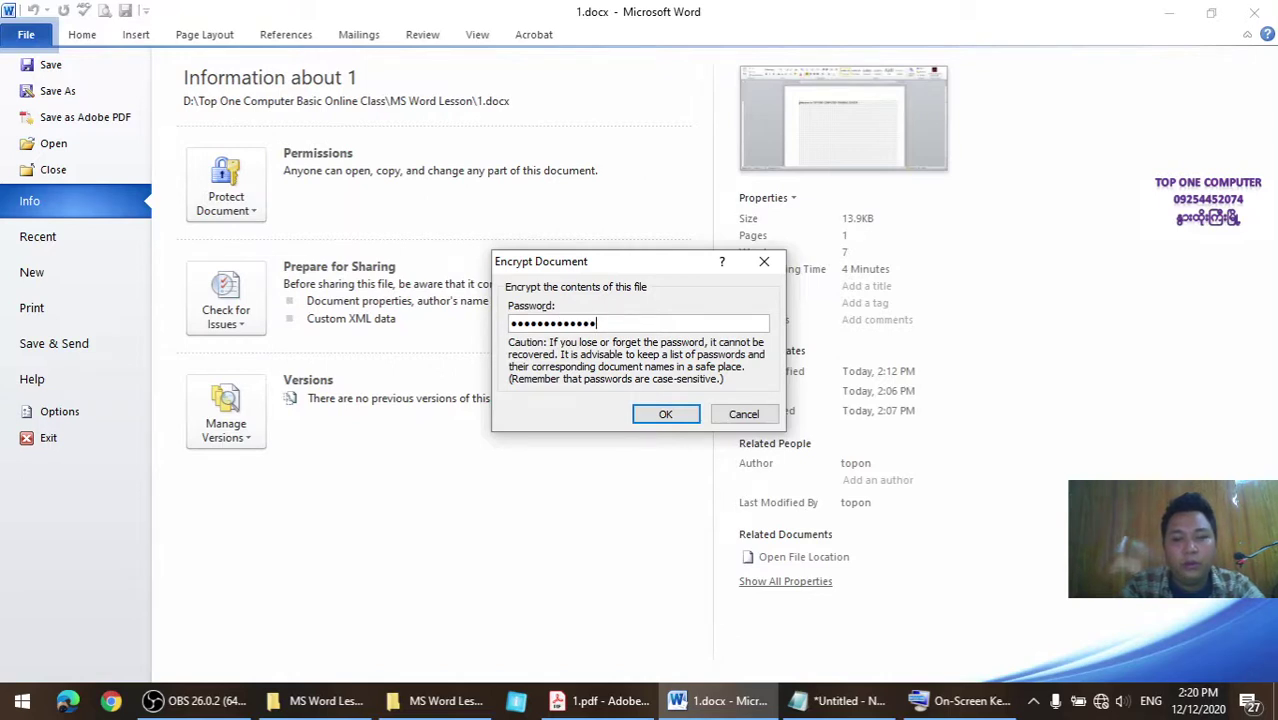
key("Return")
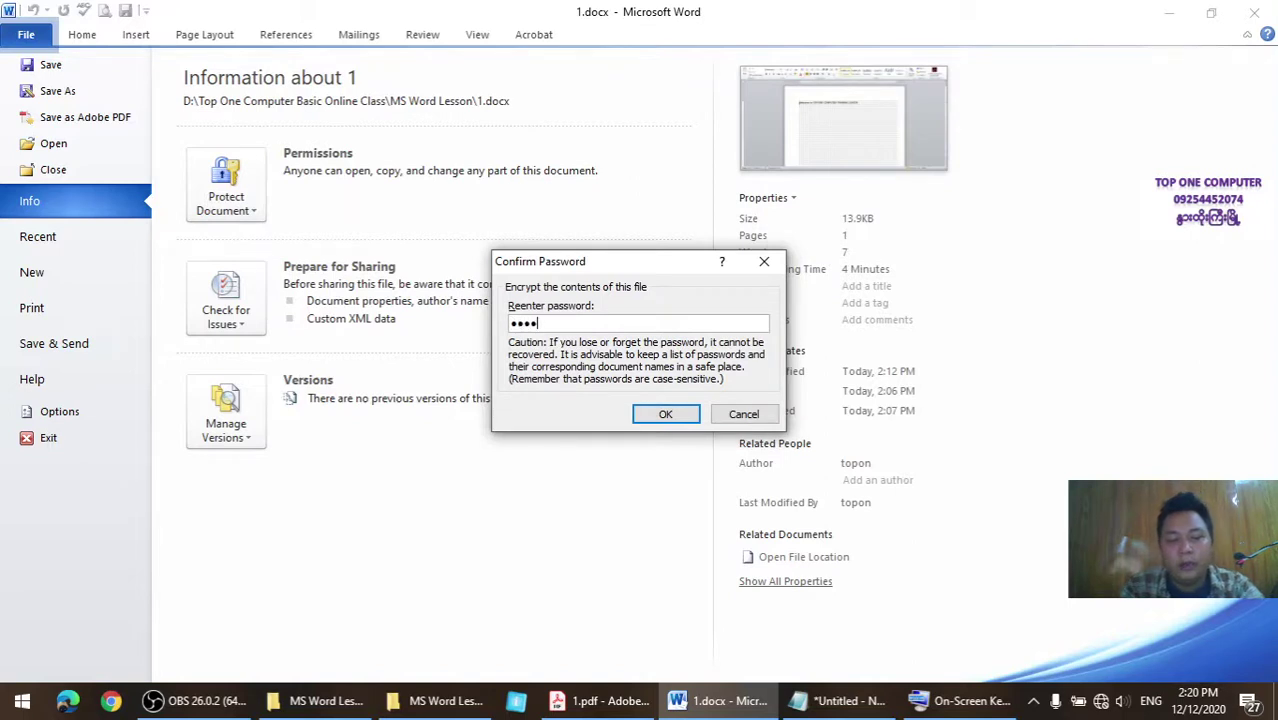
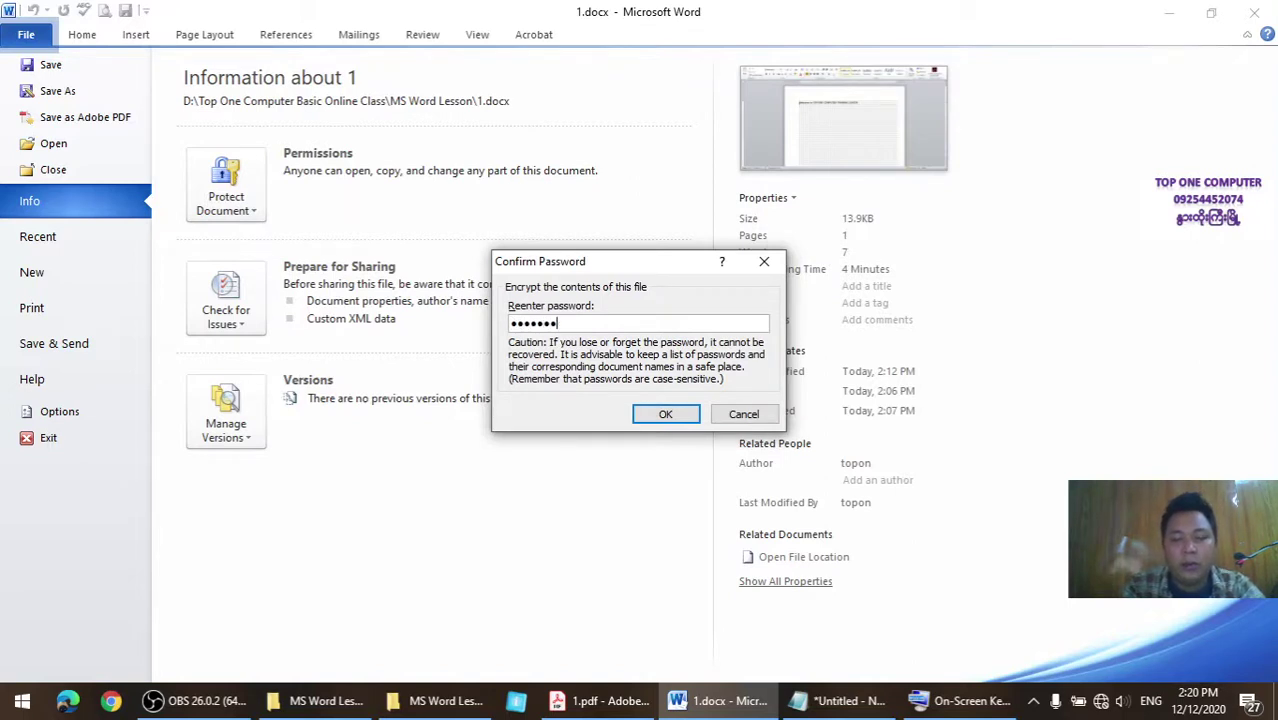
key("Return")
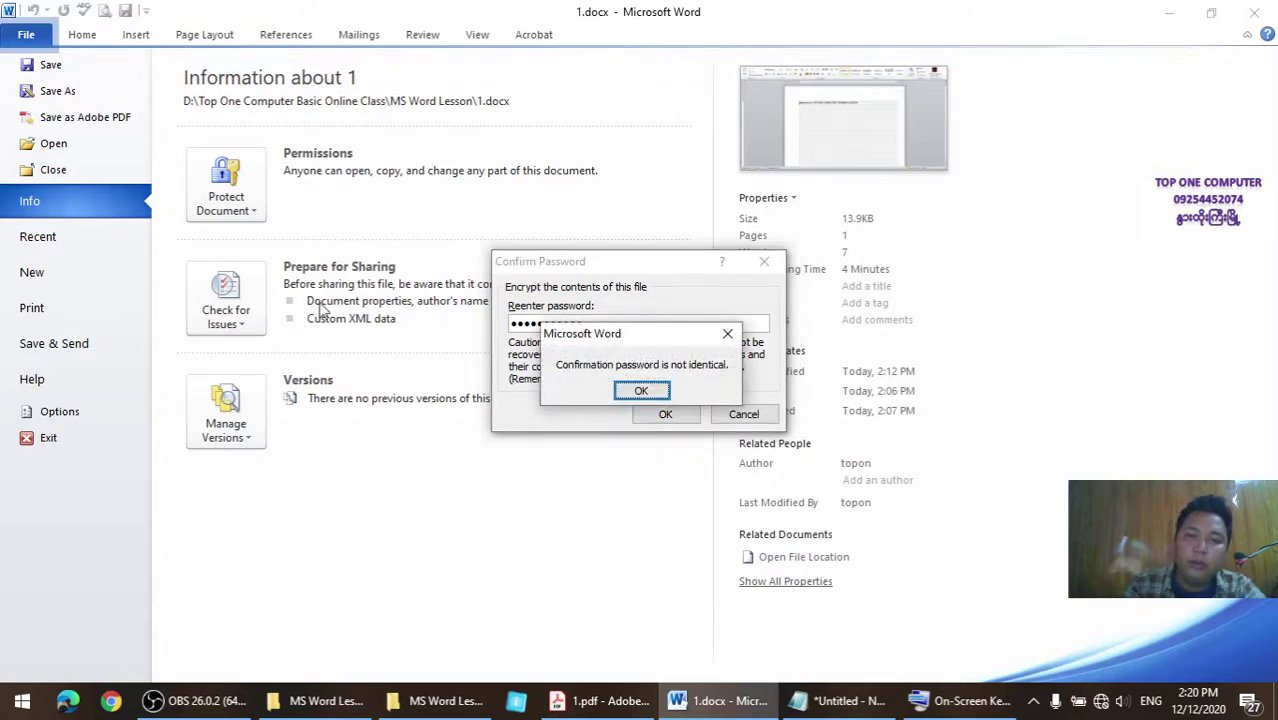
key("Return")
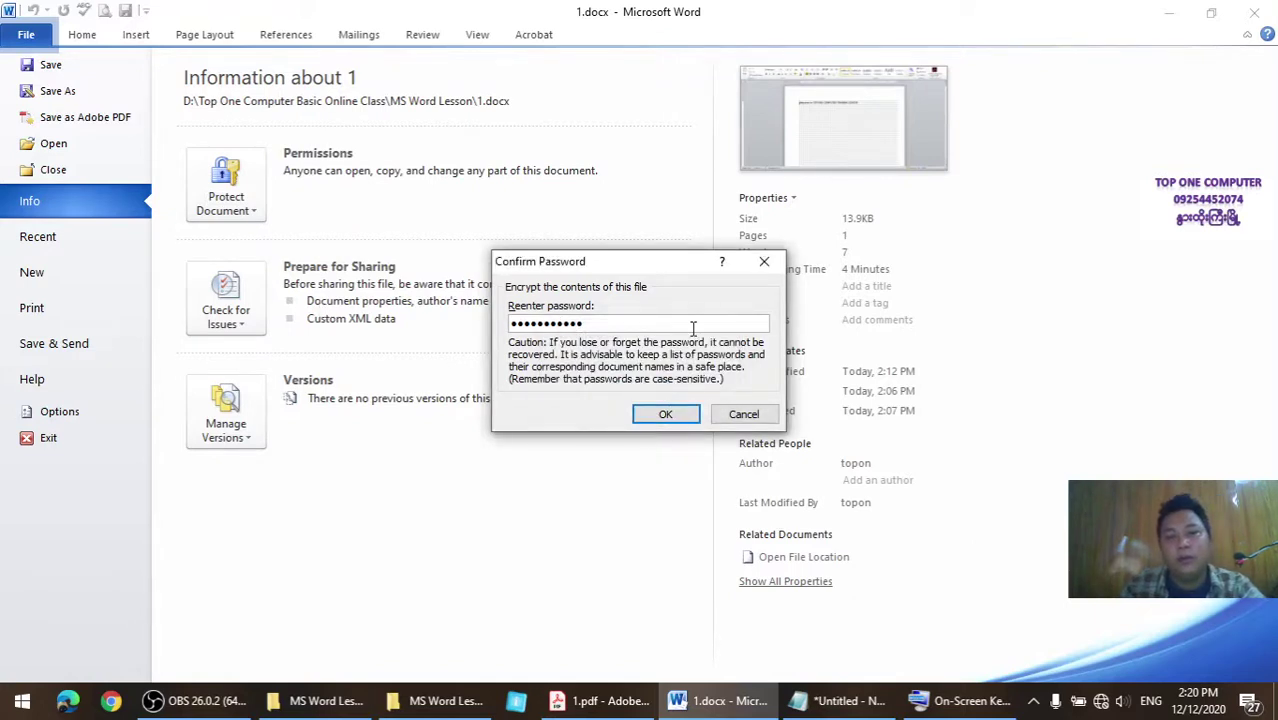
key("BackSpace")
key("BackSpace")
key("BackSpace")
key("BackSpace")
key("BackSpace")
key("BackSpace")
key("BackSpace")
key("BackSpace")
key("BackSpace")
key("BackSpace")
key("BackSpace")
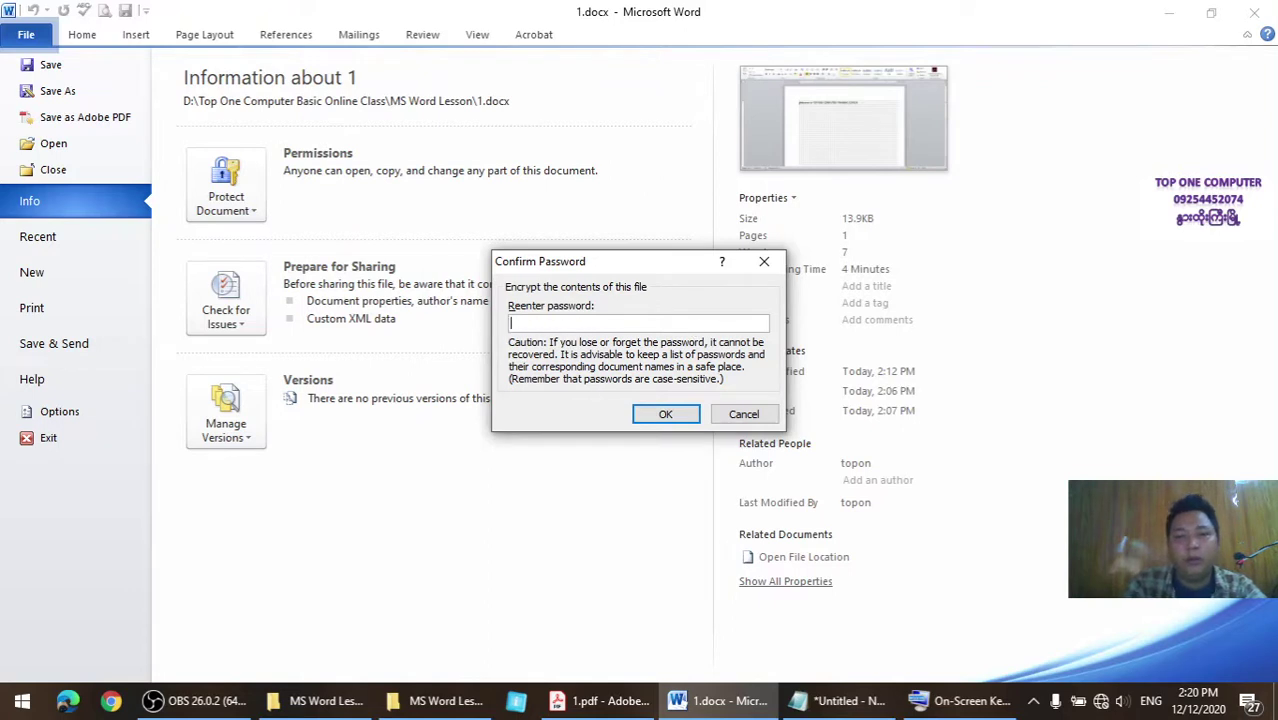
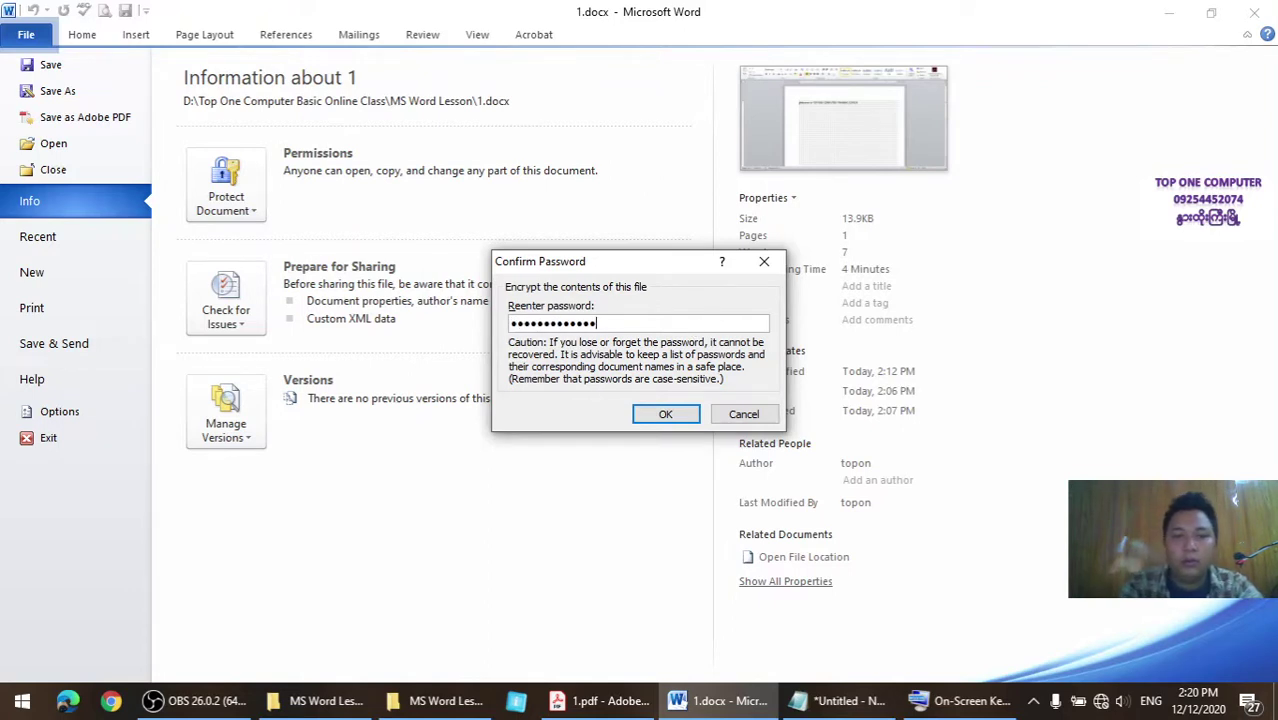
key("Return")
key("Return")
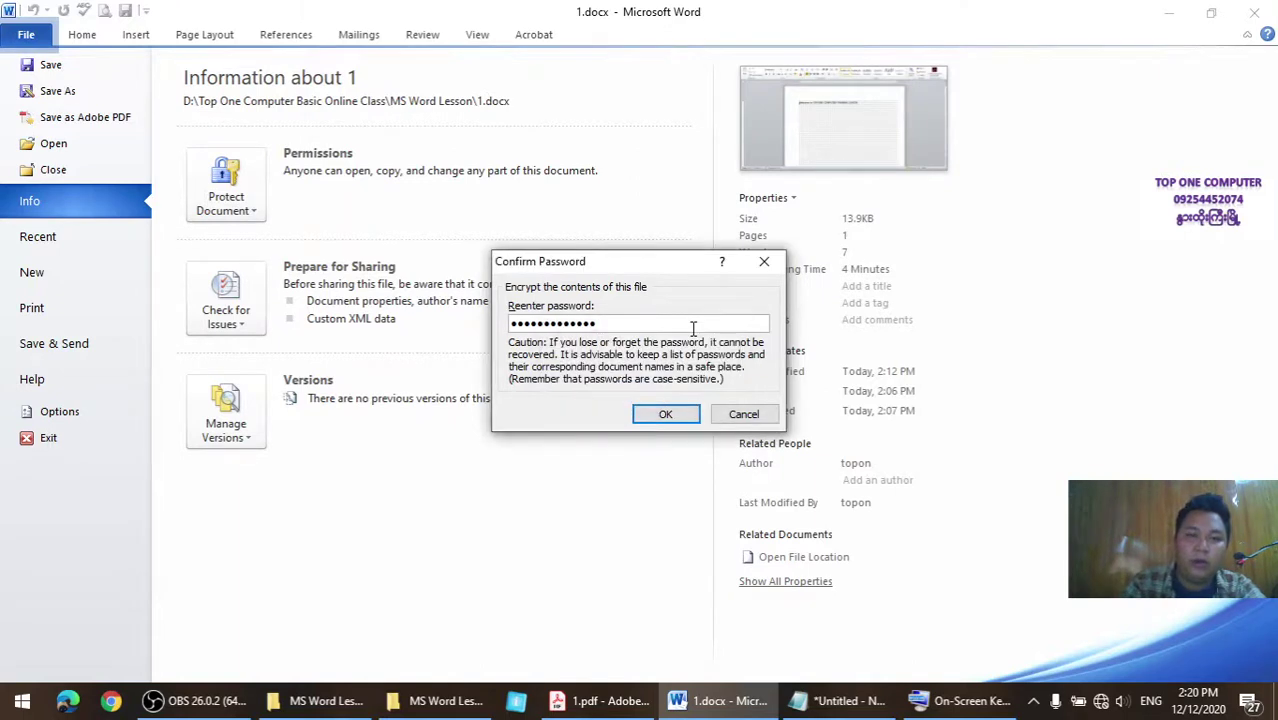
left_click(744, 413)
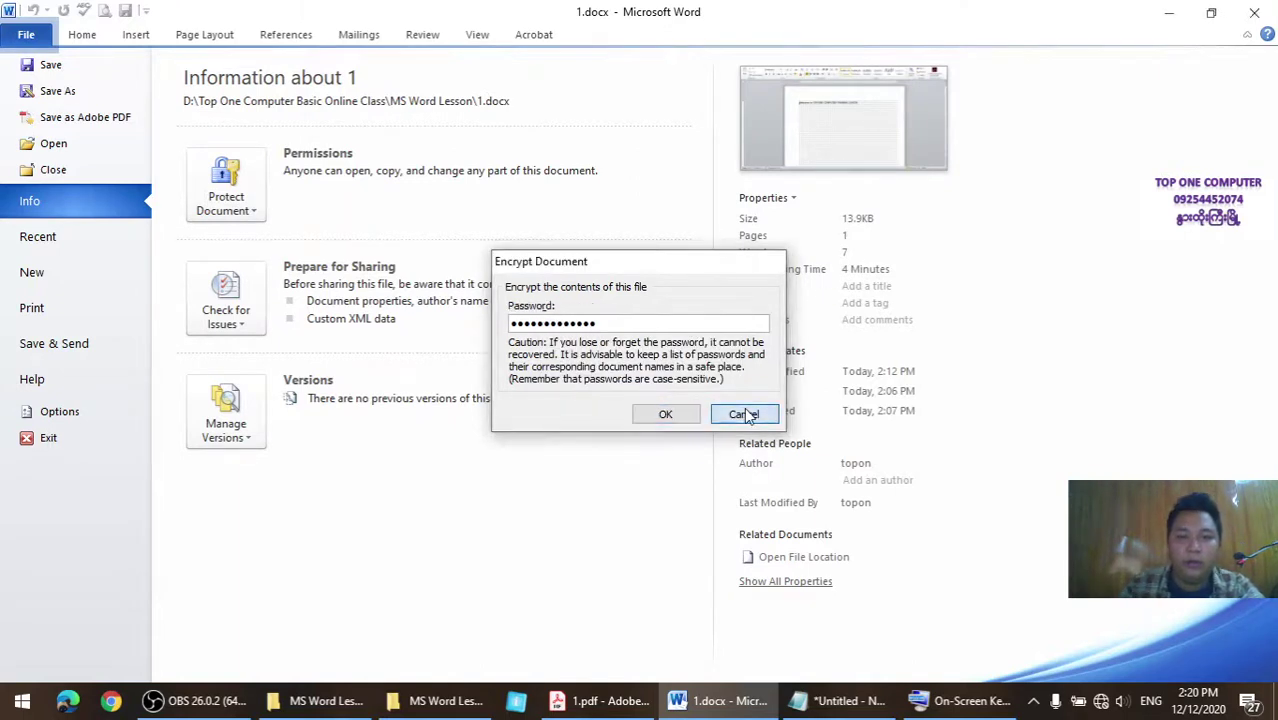
left_click(743, 414)
Step: Encrypt 1.docx with a 12-character password, confirm it, then save and close Word
left_click(234, 186)
left_click(388, 299)
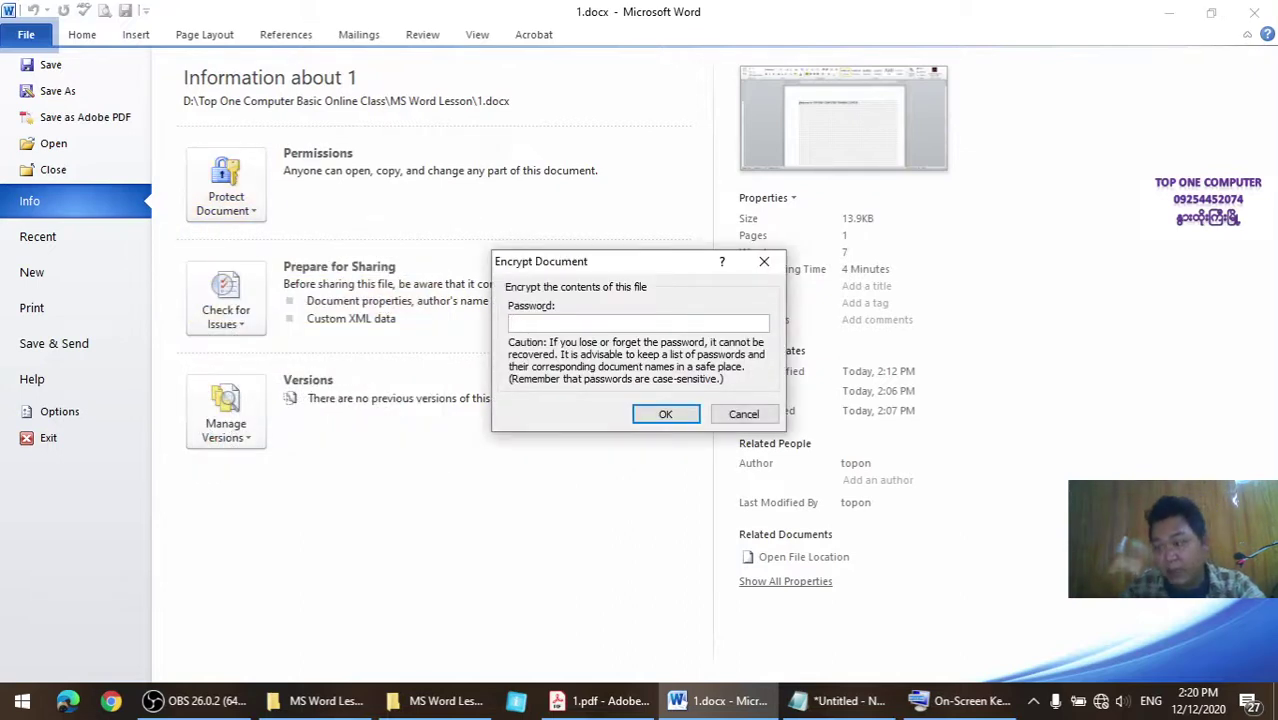
type("************")
key("Return")
type("************")
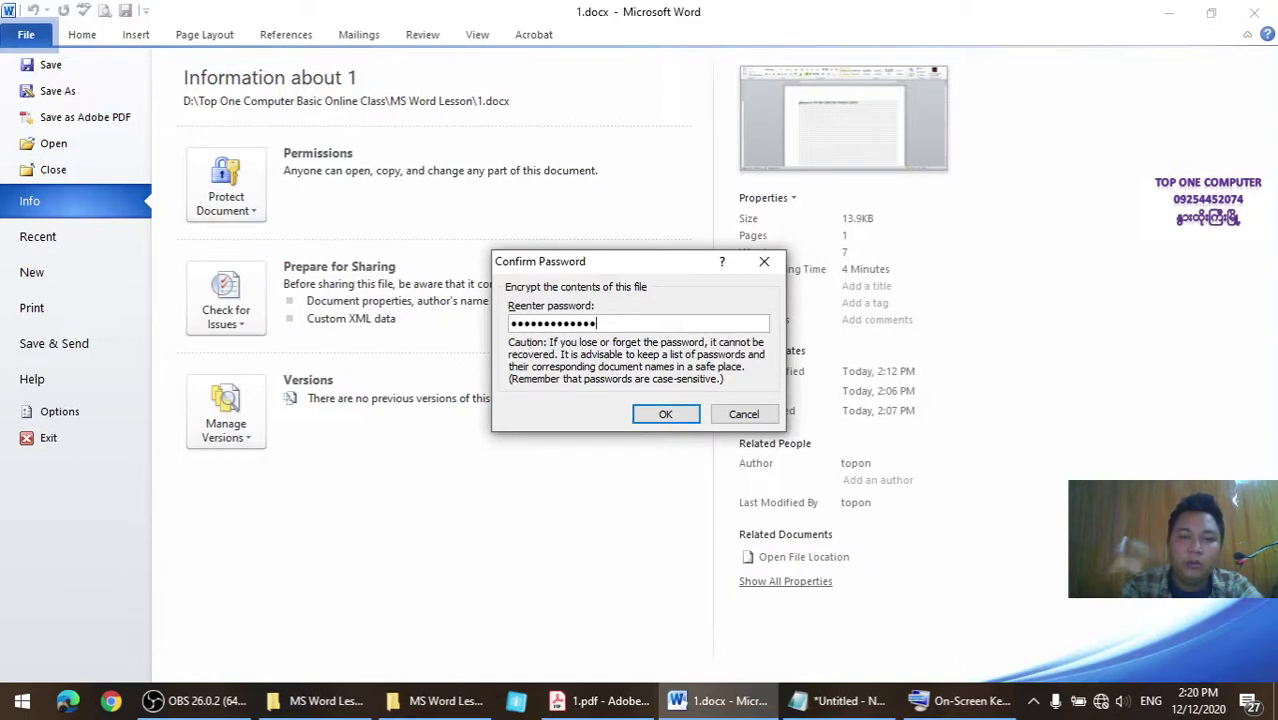
key("Return")
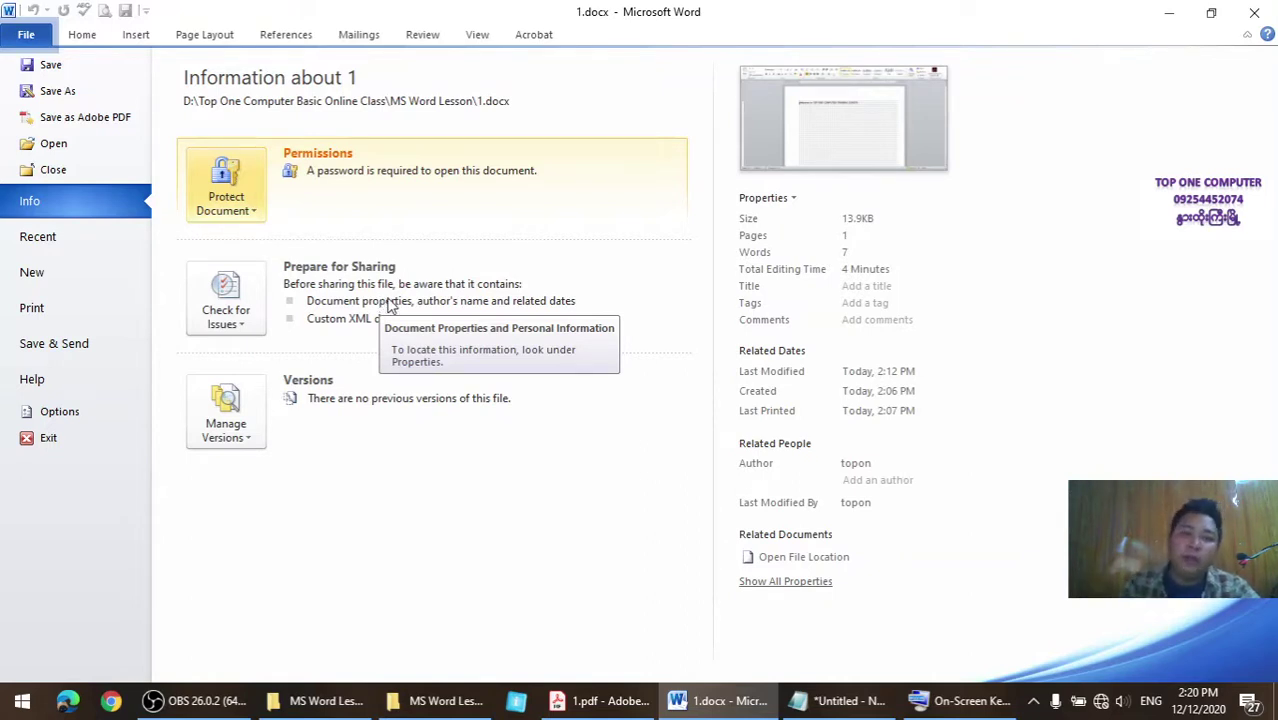
left_click(50, 70)
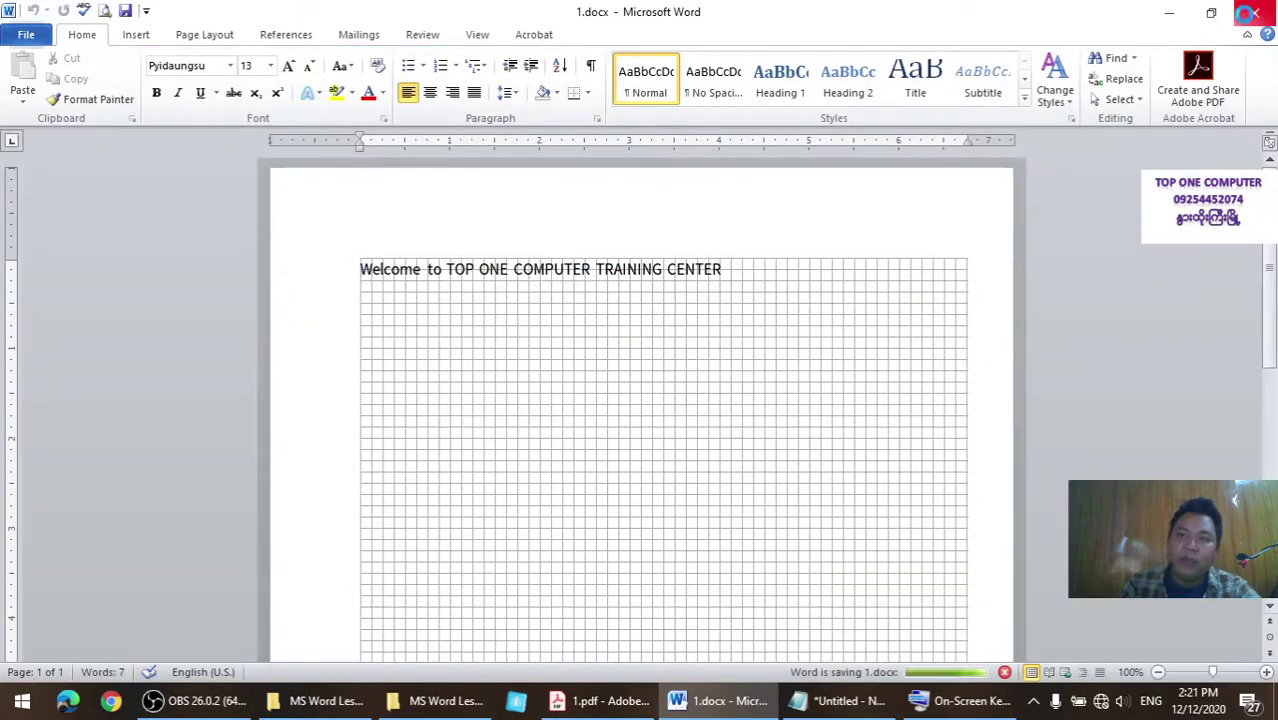
left_click(1247, 14)
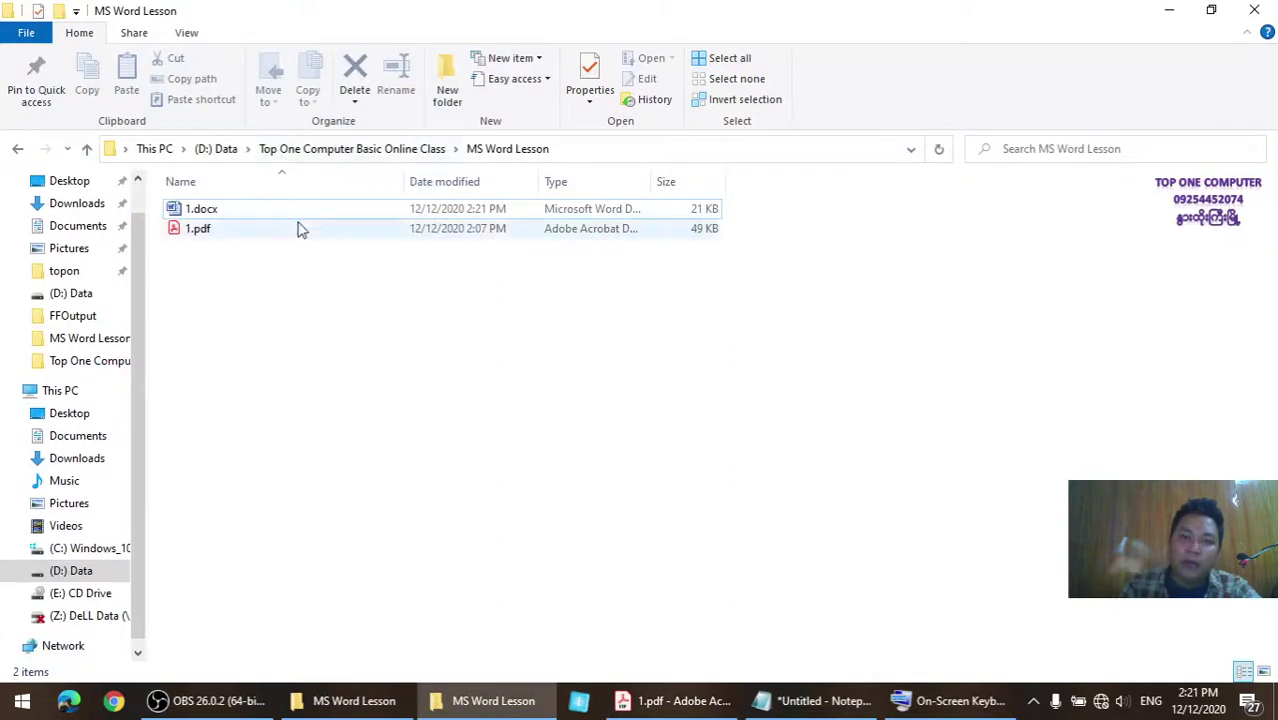
double_click(305, 211)
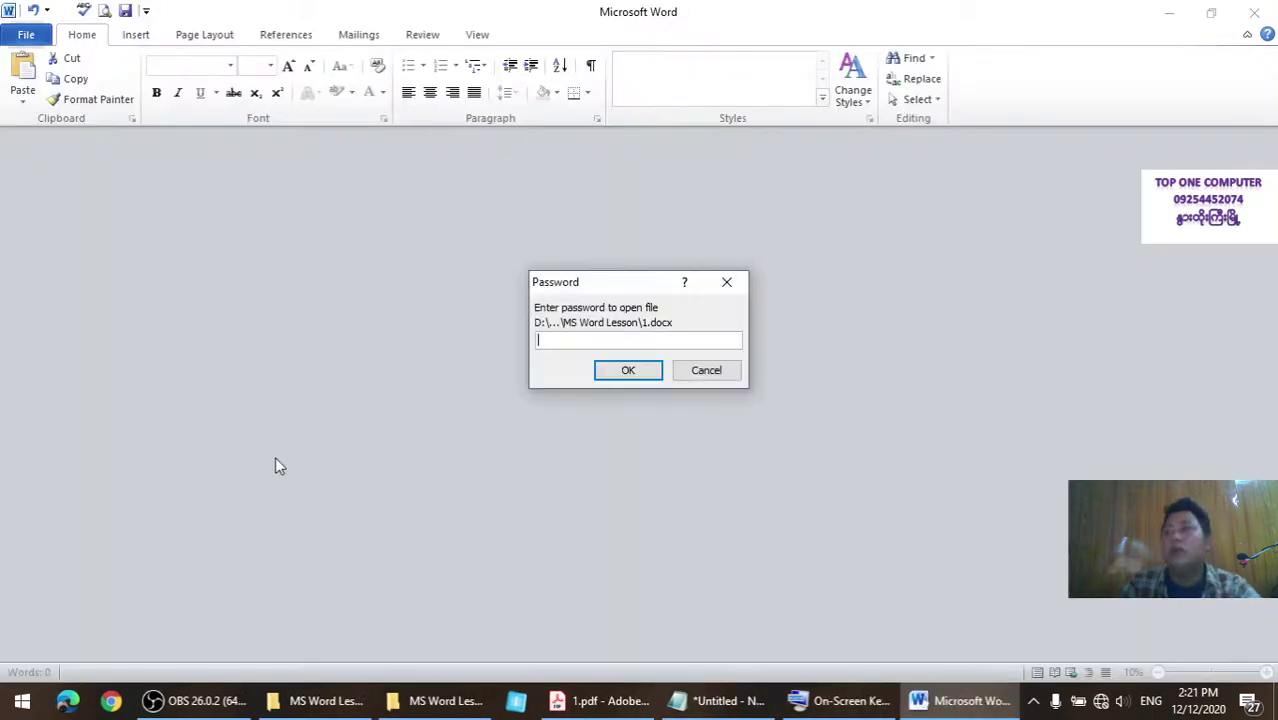
key("Return")
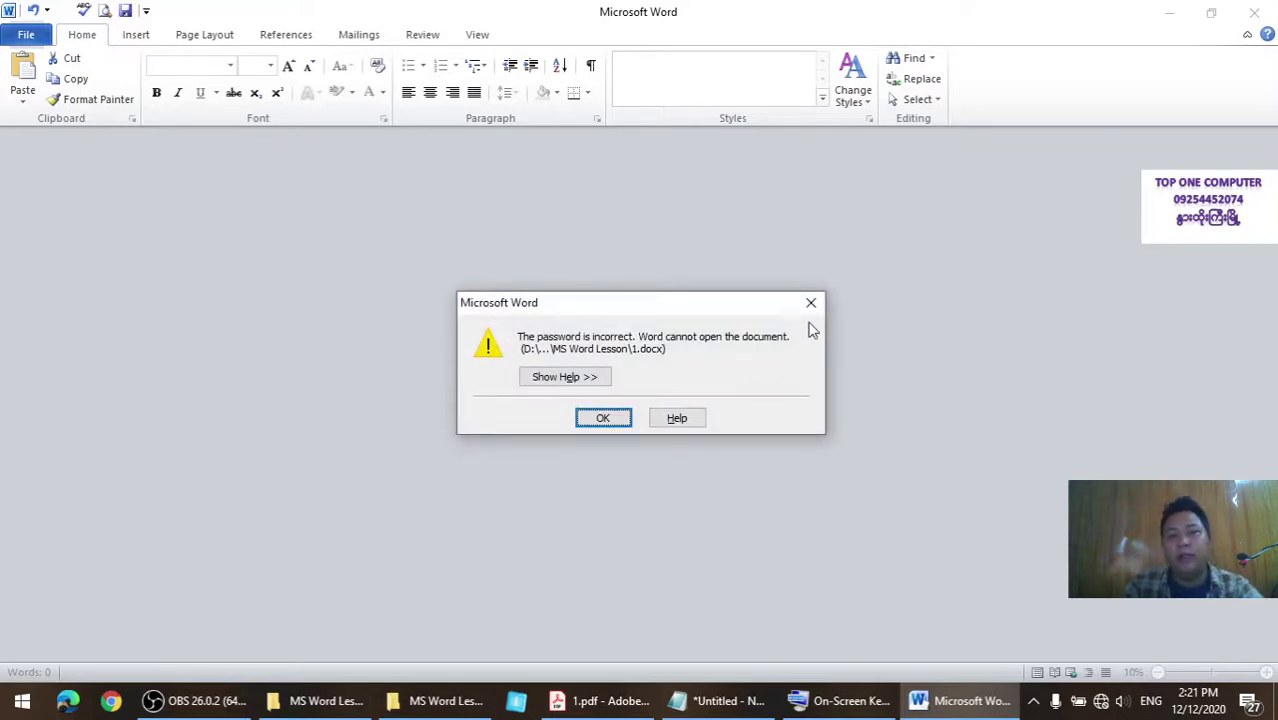
left_click(811, 302)
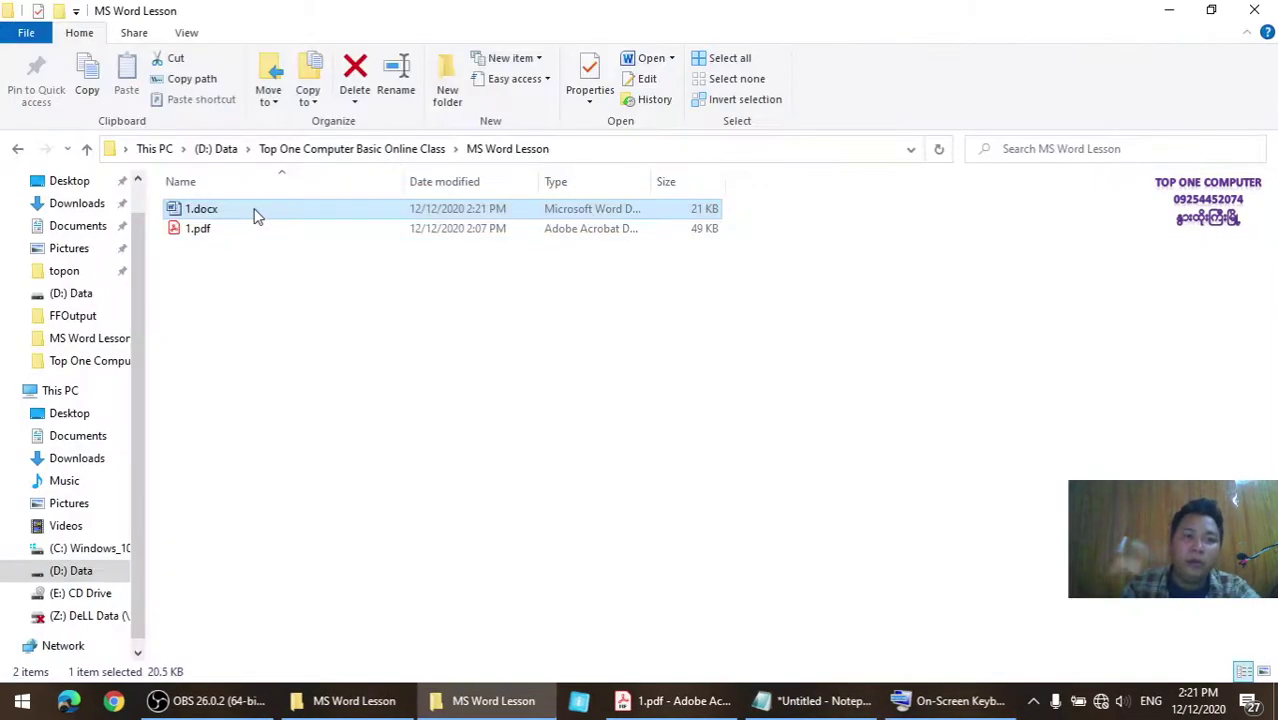
double_click(258, 215)
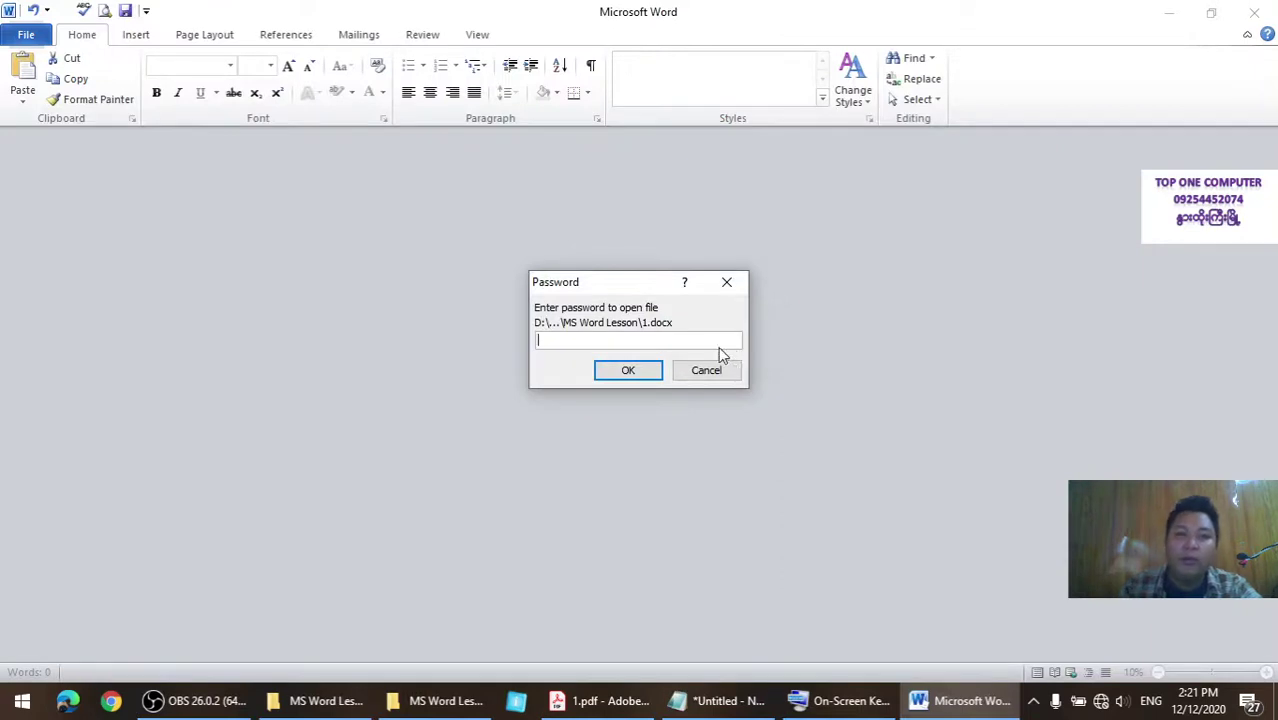
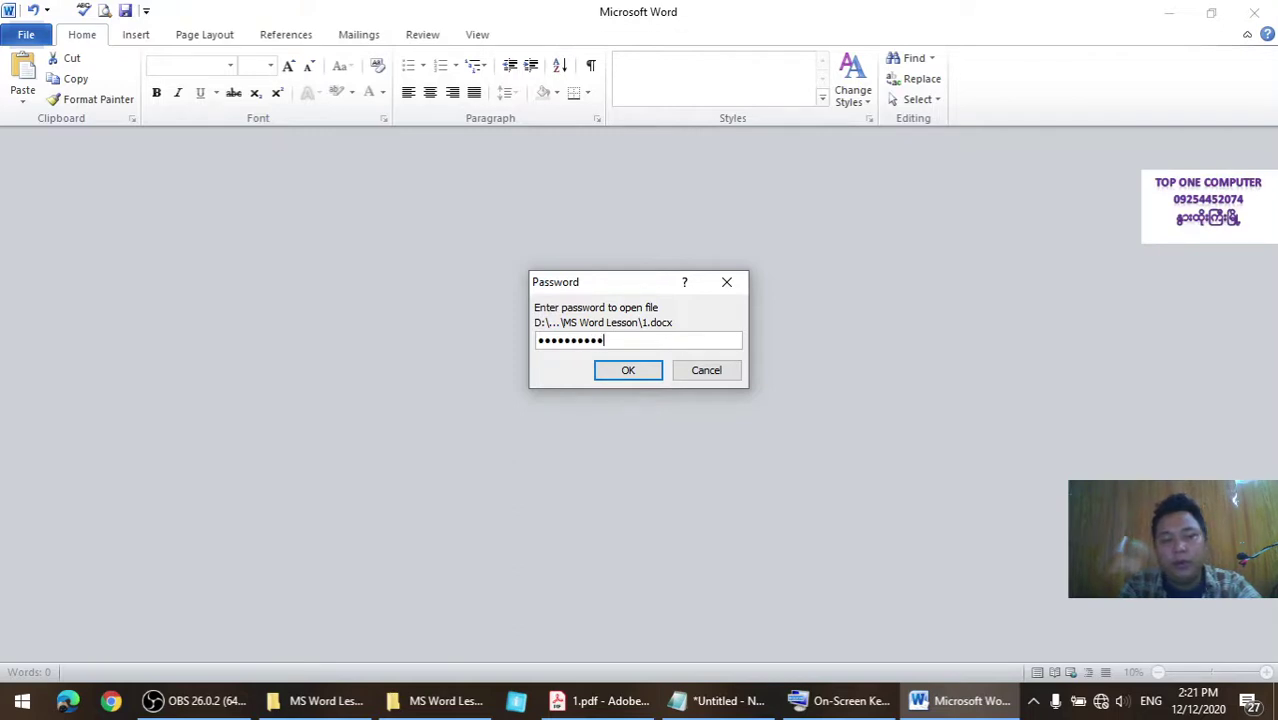
key("Return")
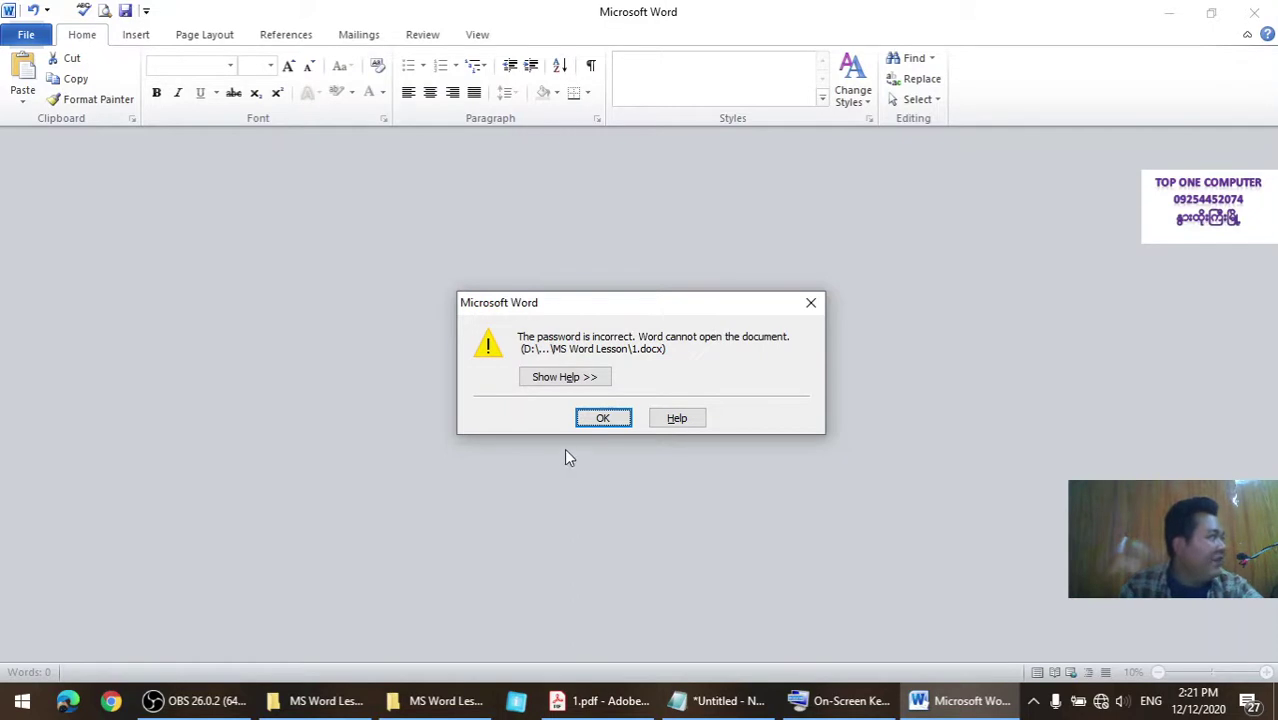
left_click(600, 420)
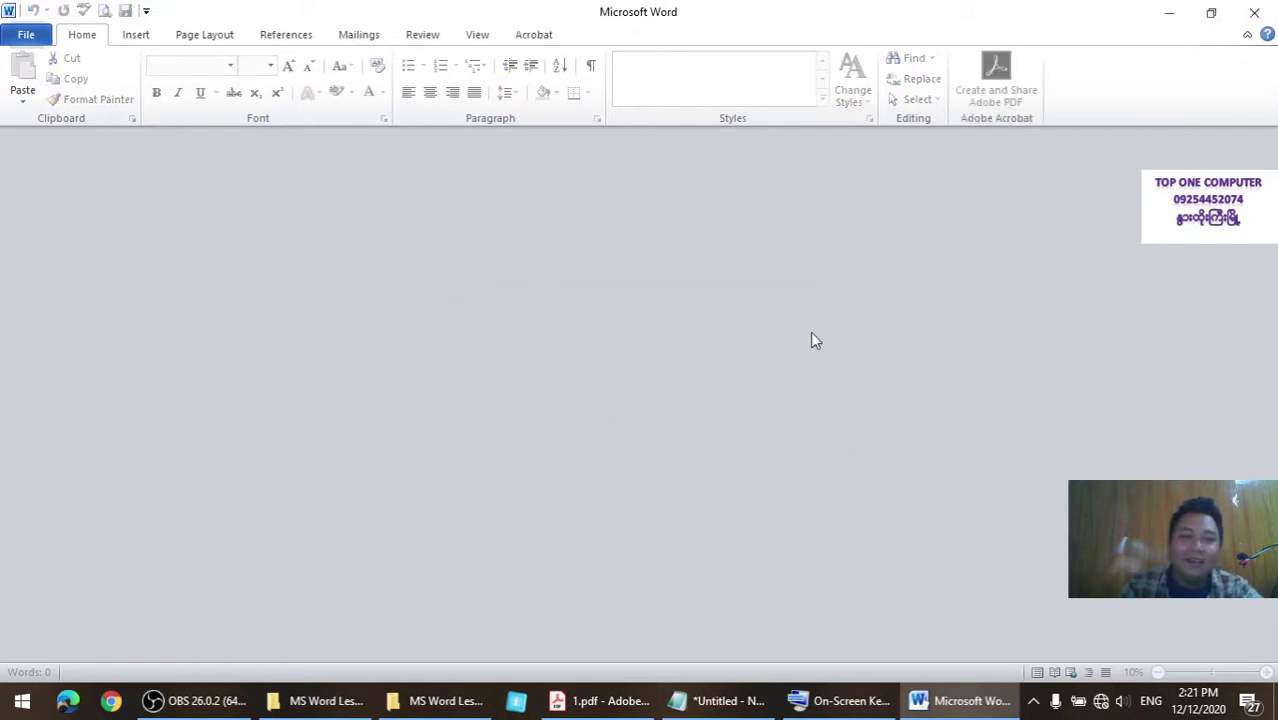
left_click(1254, 12)
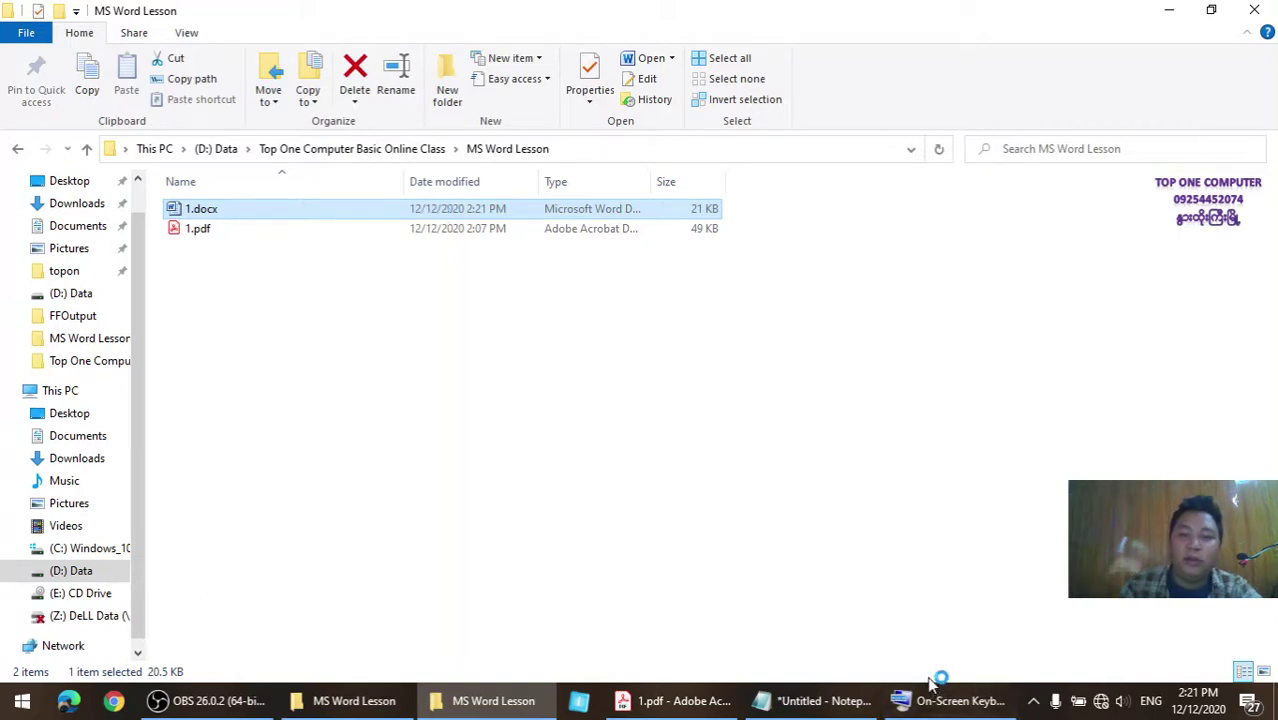
Step: Refresh the MS Word Lesson folder listing and close the On-Screen Keyboard
right_click(604, 478)
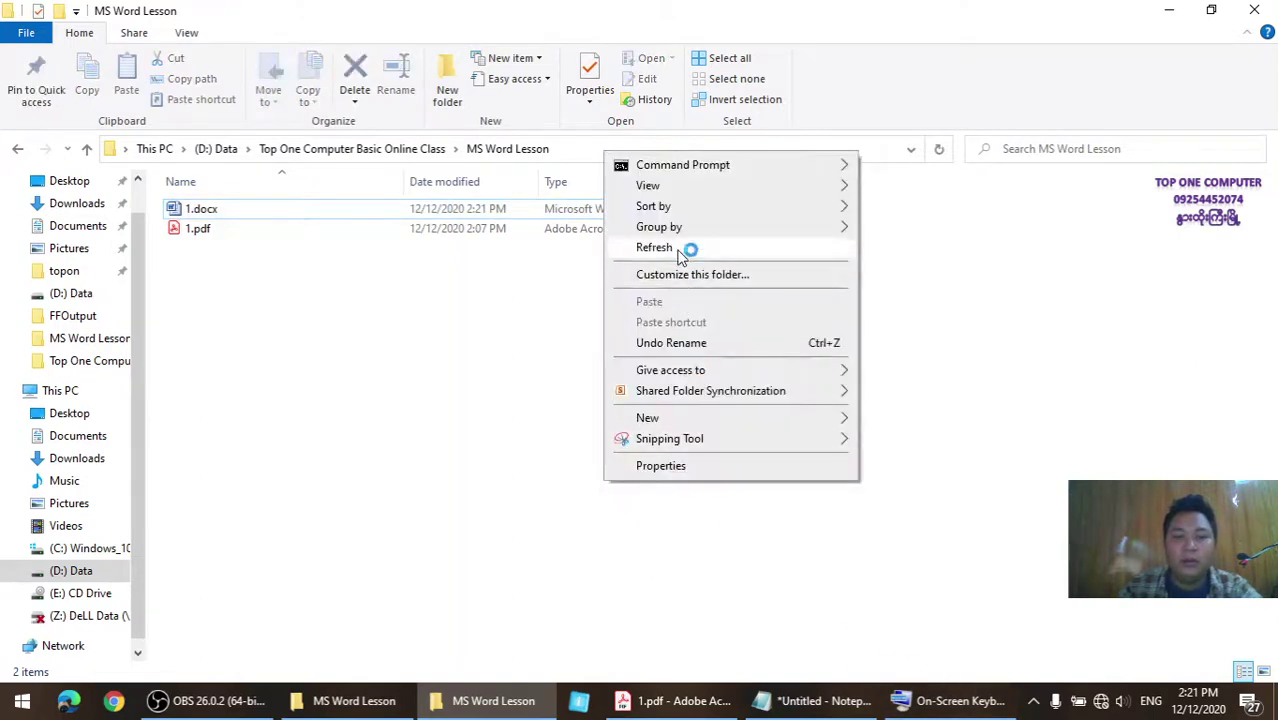
left_click(680, 249)
left_click(948, 700)
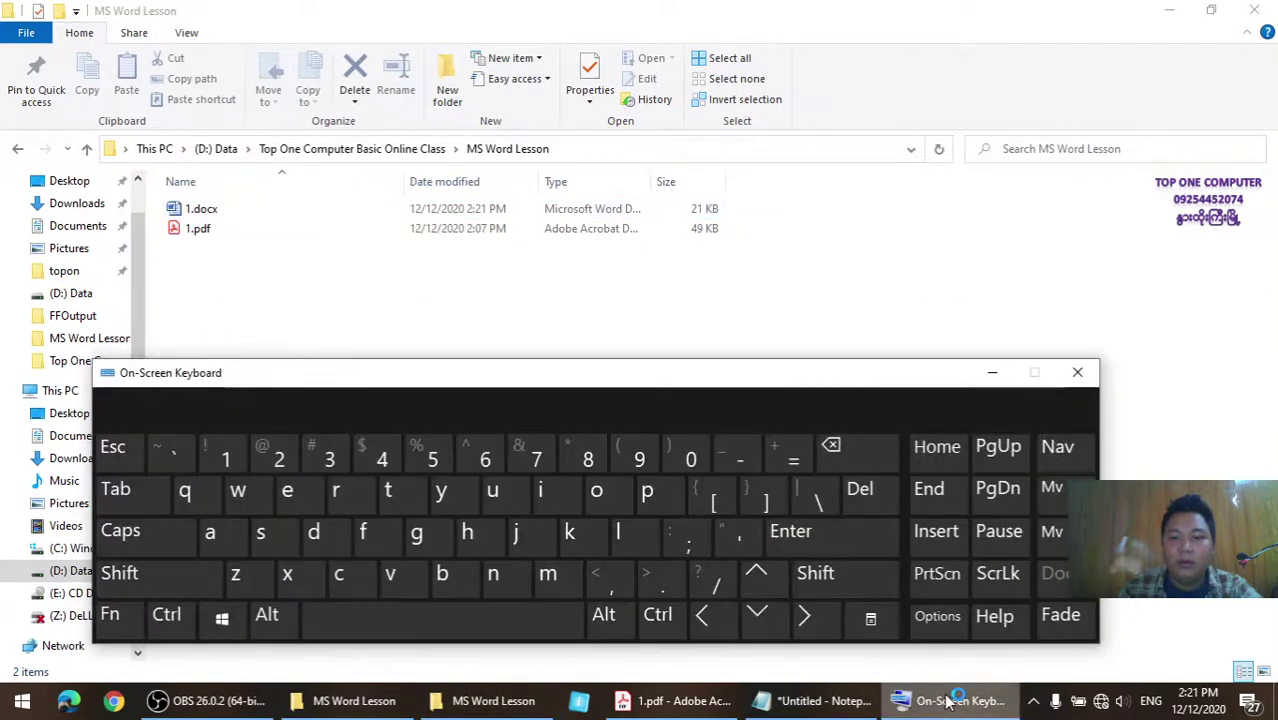
left_click(1078, 371)
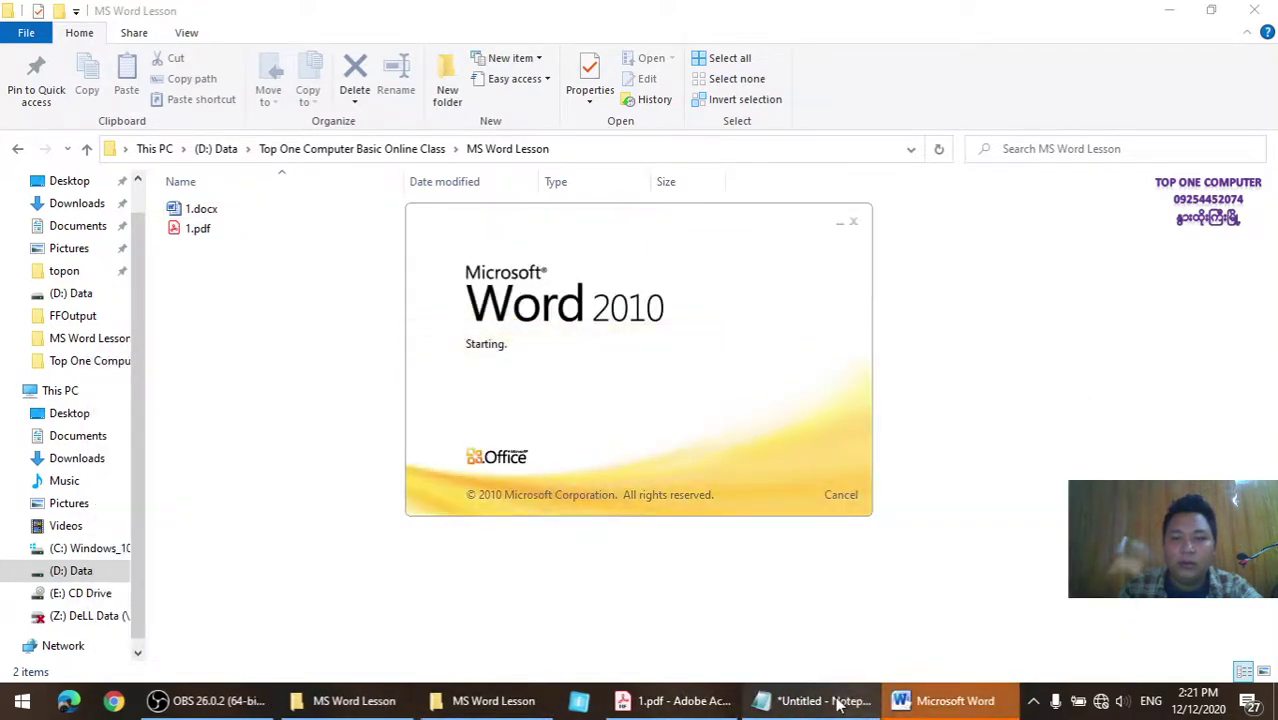
Step: Cancel opening the locked 1.docx
mouse_move(878, 708)
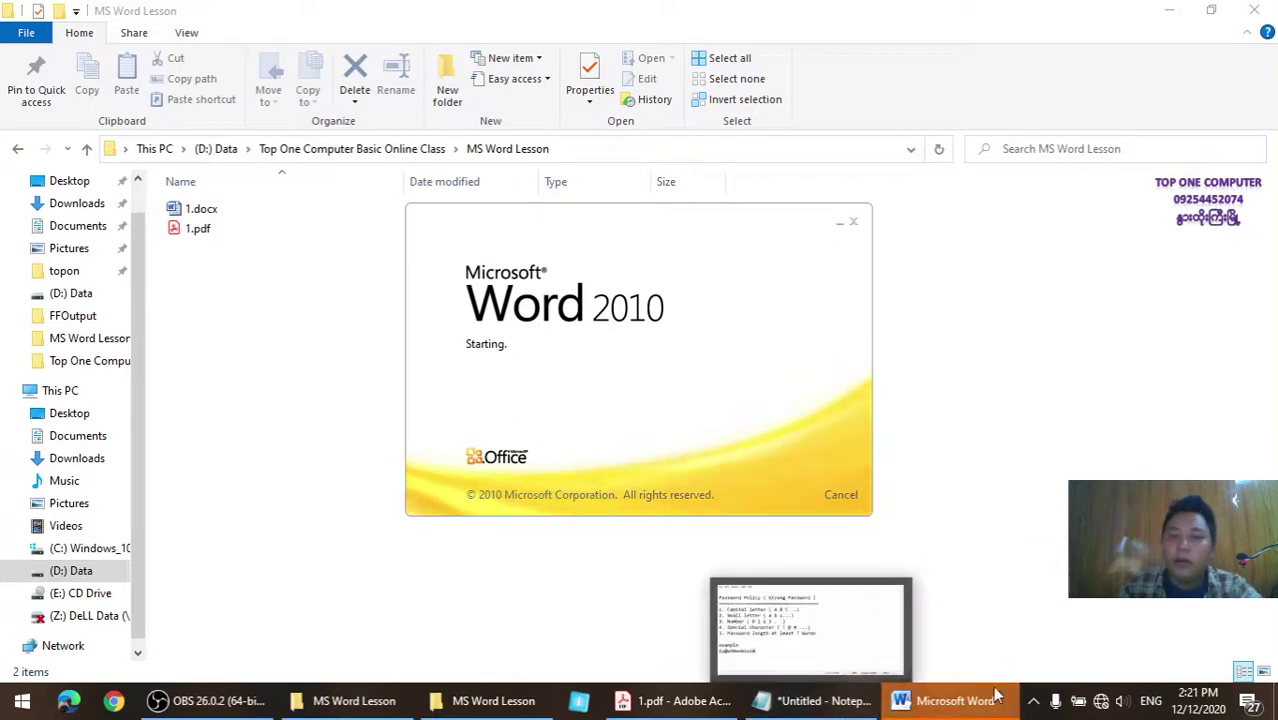
mouse_move(965, 712)
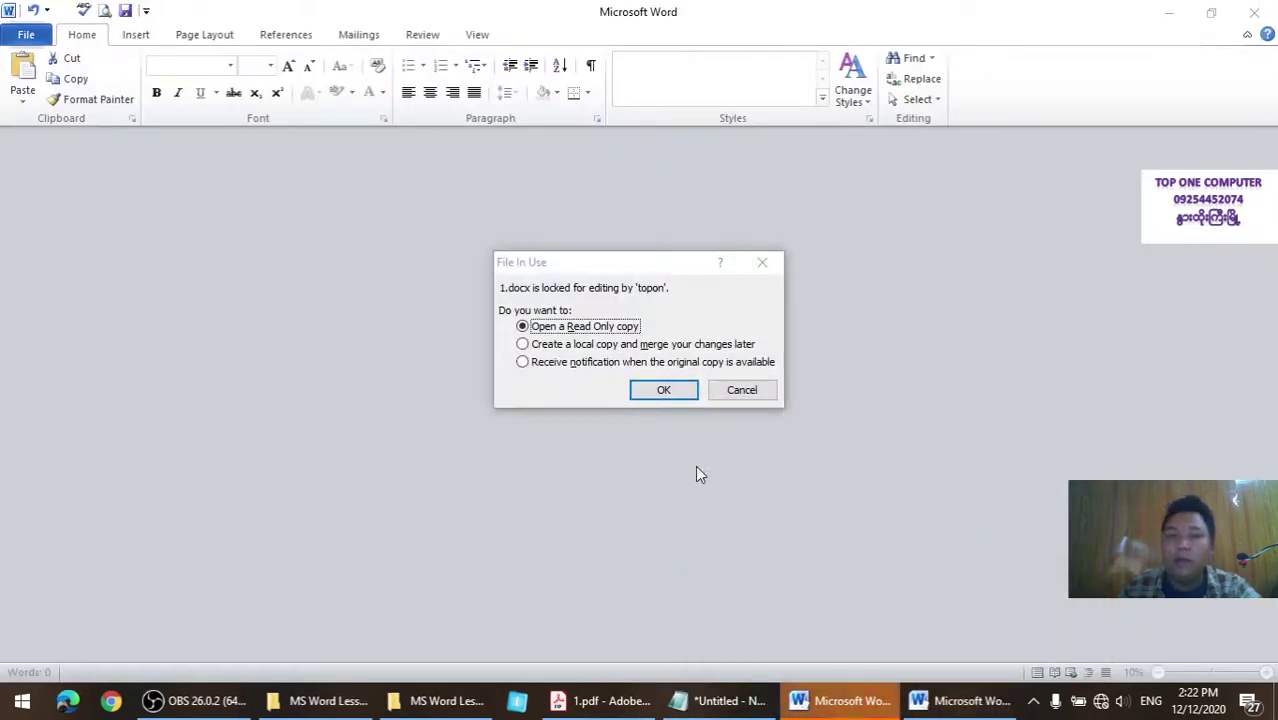
left_click(741, 392)
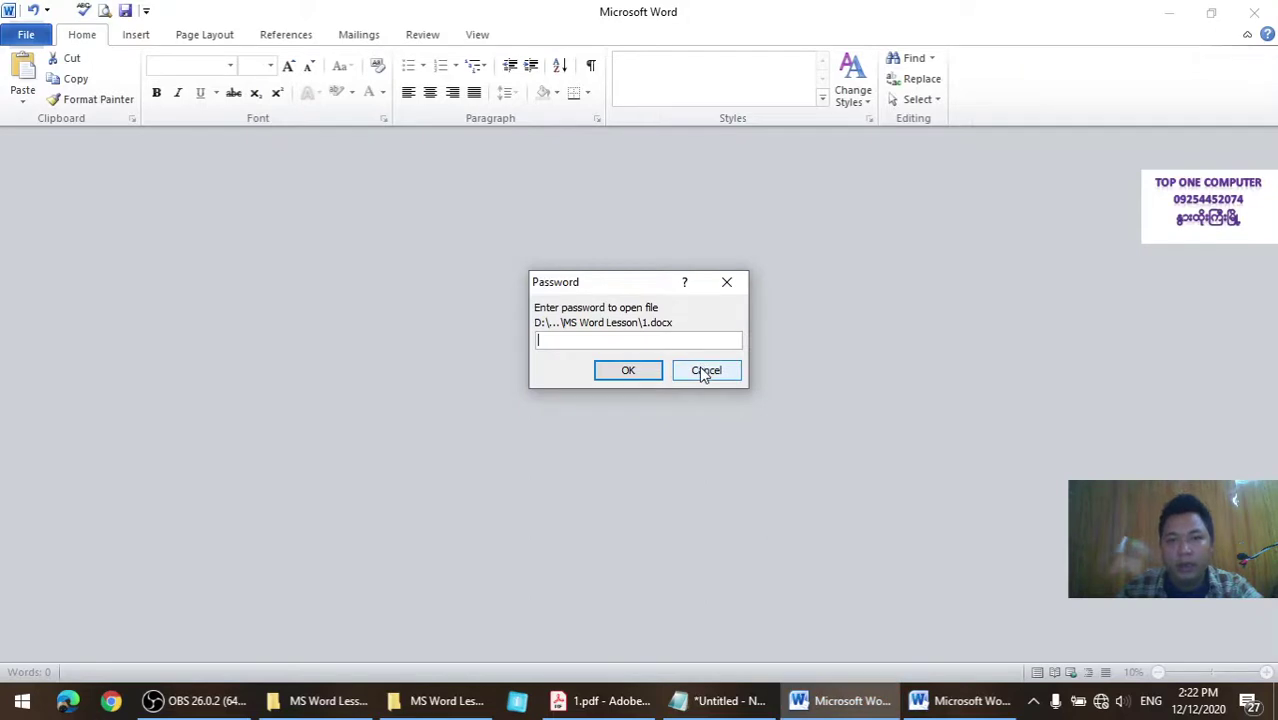
Step: Cancel the password prompt and close both leftover Word windows
left_click(703, 372)
left_click(928, 700)
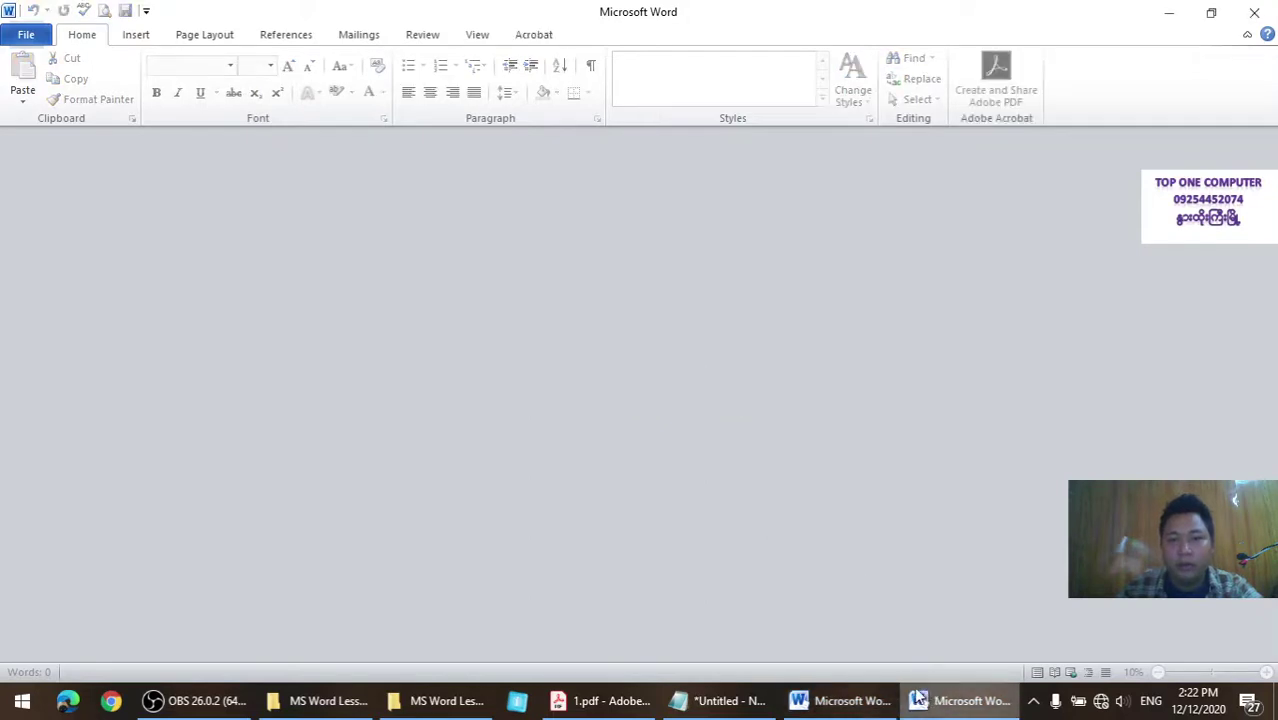
left_click(1238, 16)
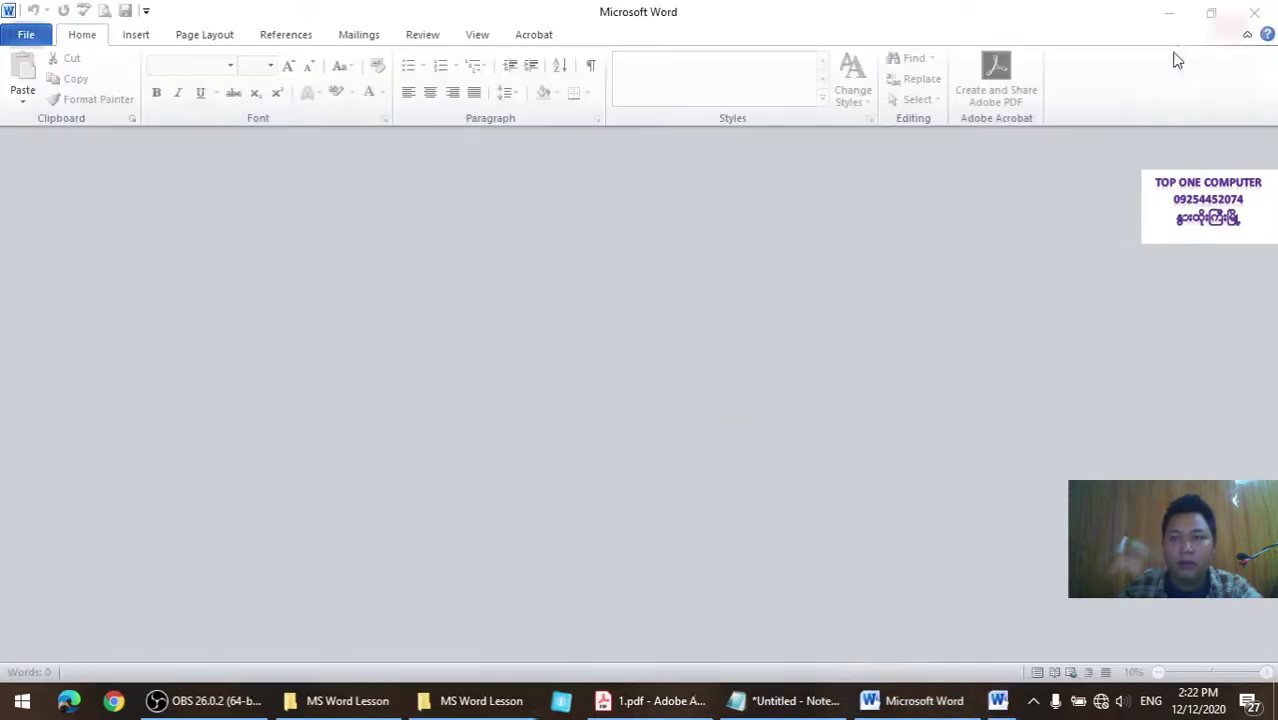
left_click(1254, 12)
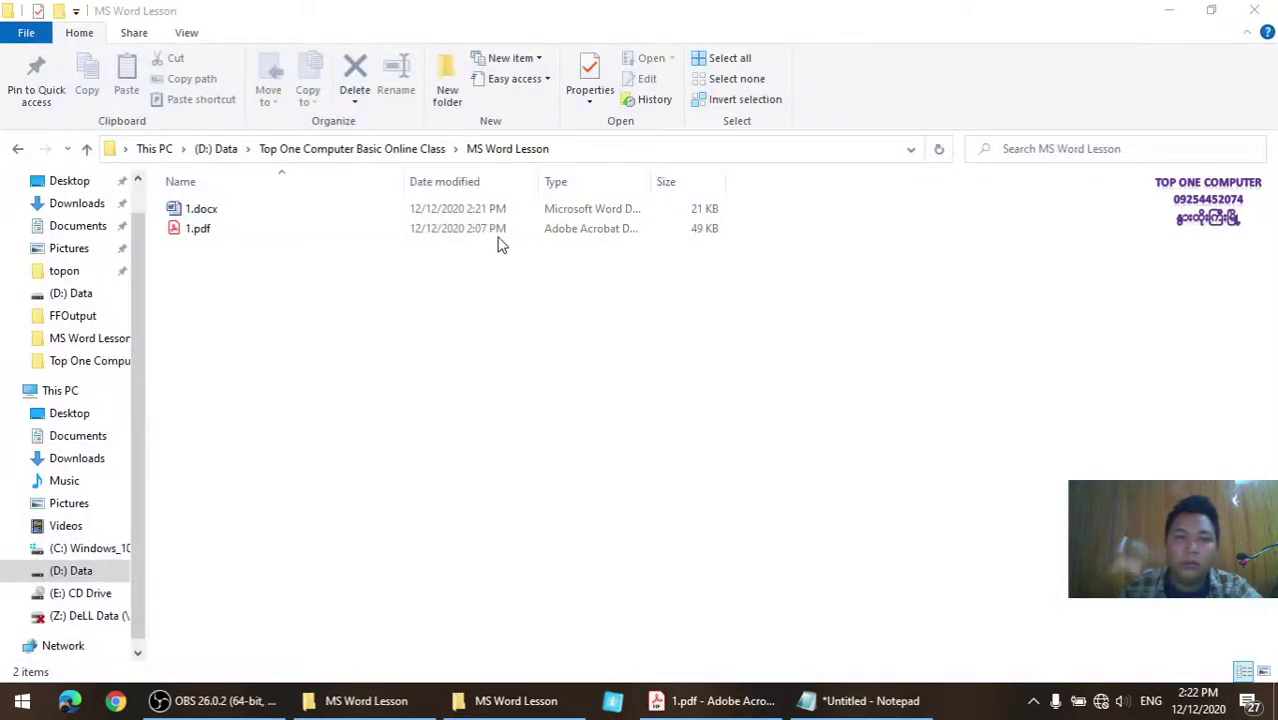
Step: Reopen 1.docx and enter the correct document password
double_click(490, 212)
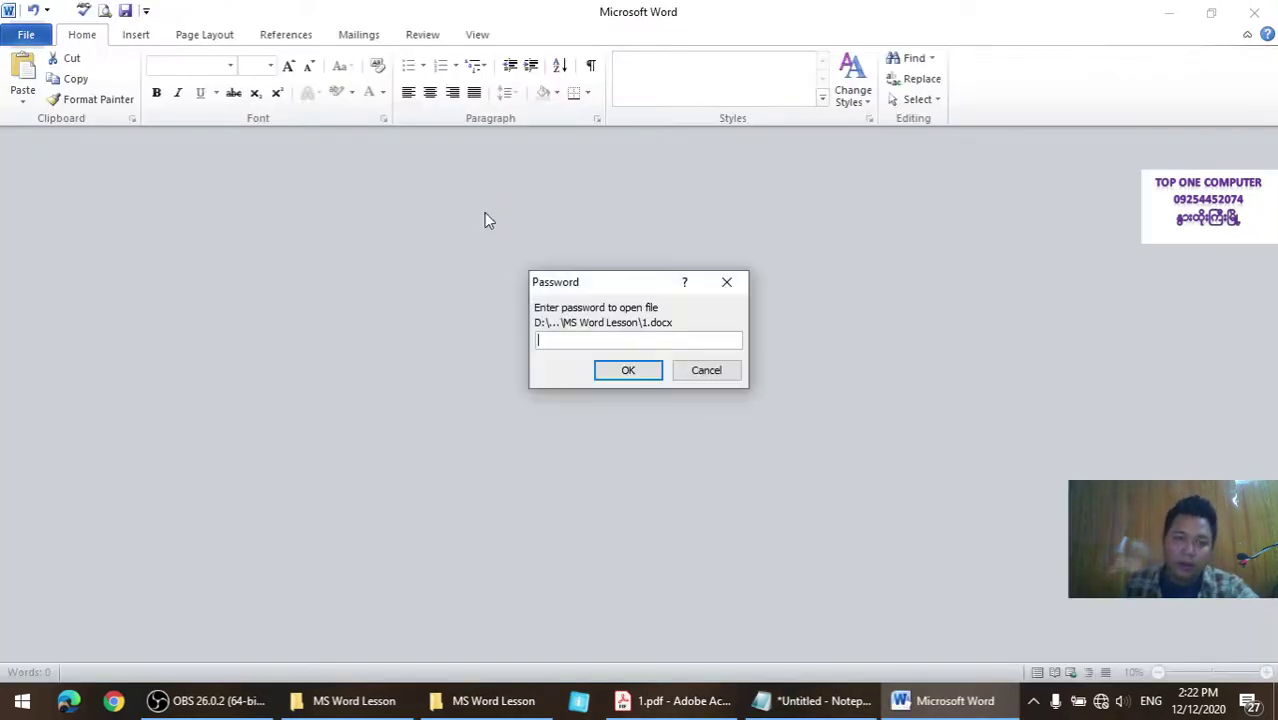
key("Return")
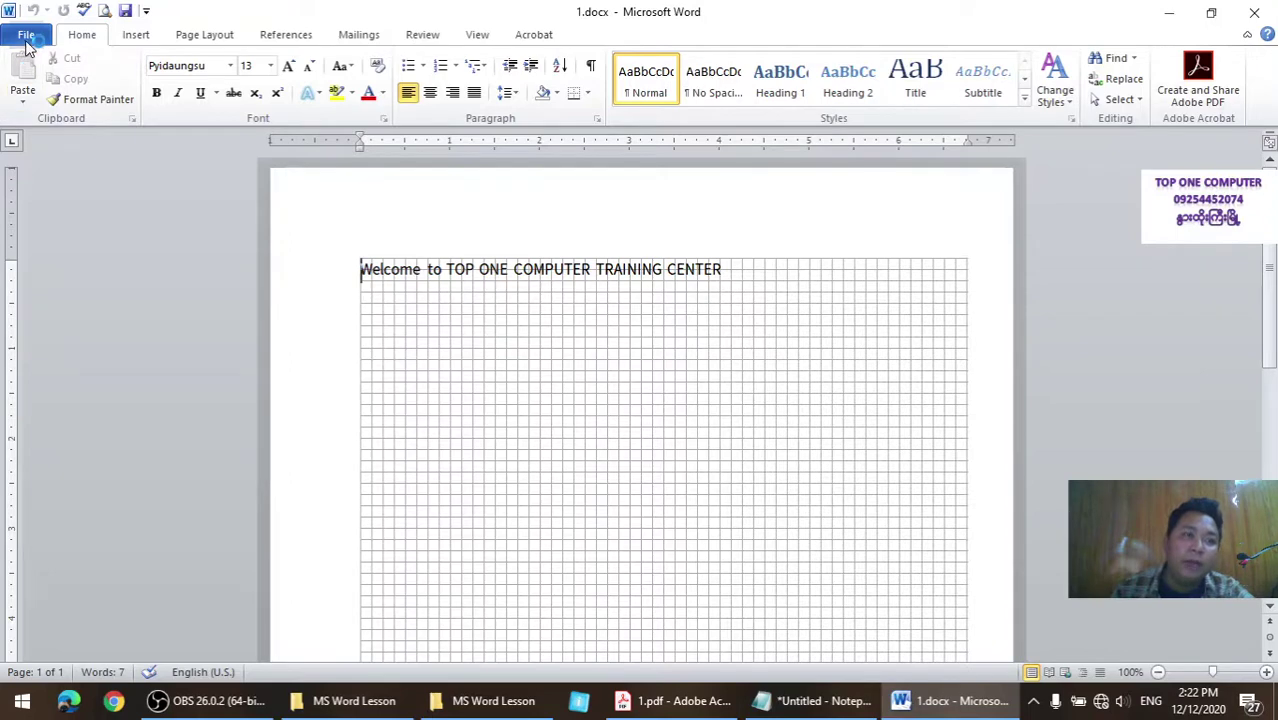
Step: Clear the Encrypt with Password entry for 1.docx so it opens without a password, then save
left_click(25, 35)
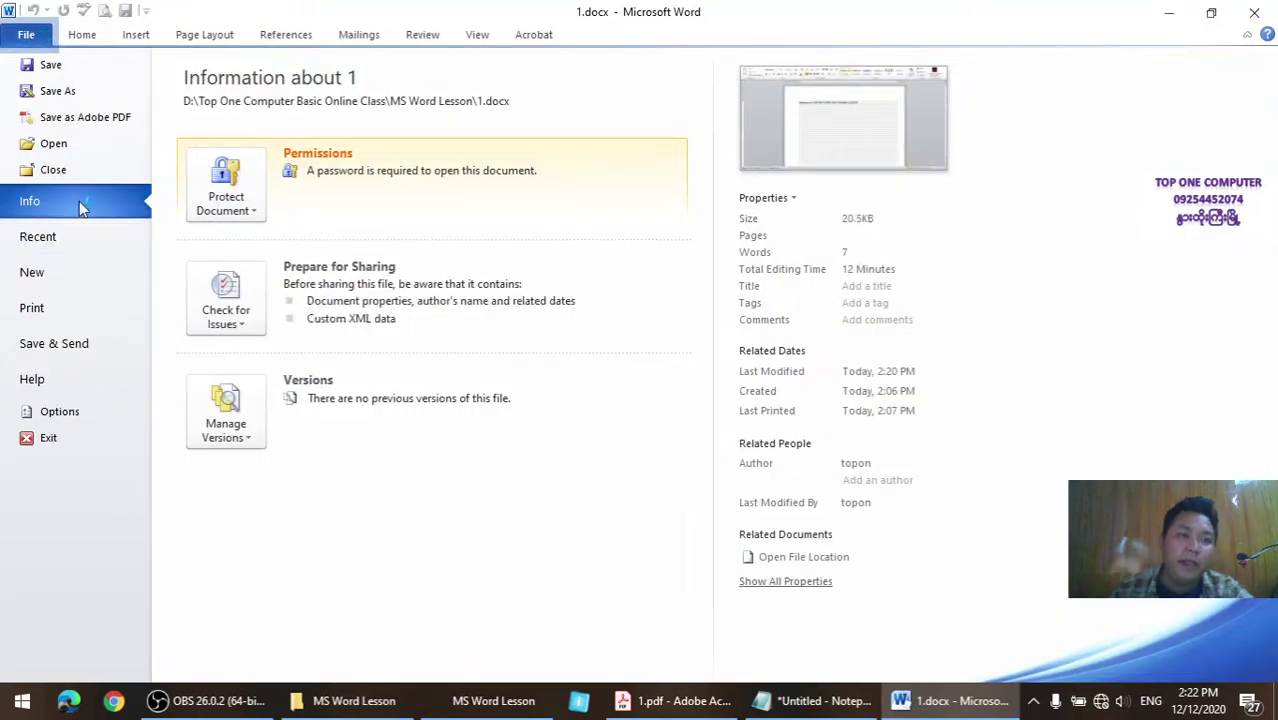
left_click(251, 209)
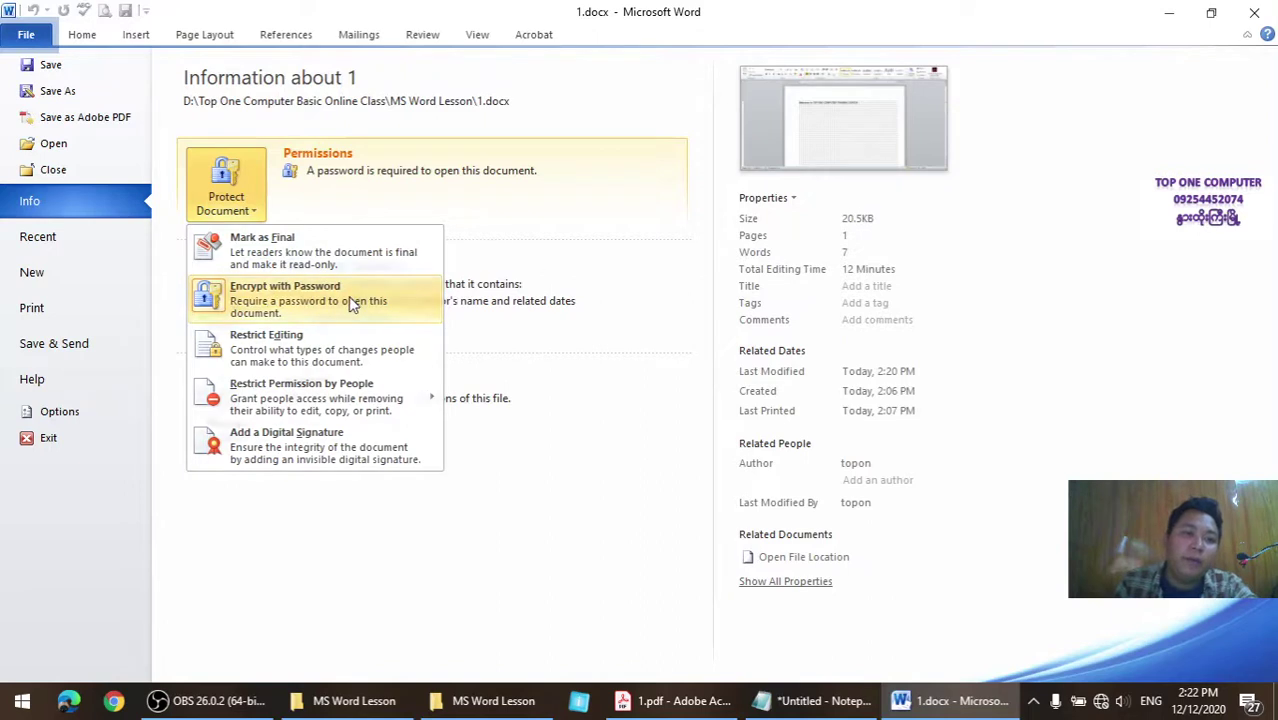
left_click(352, 304)
key("ctrl+a")
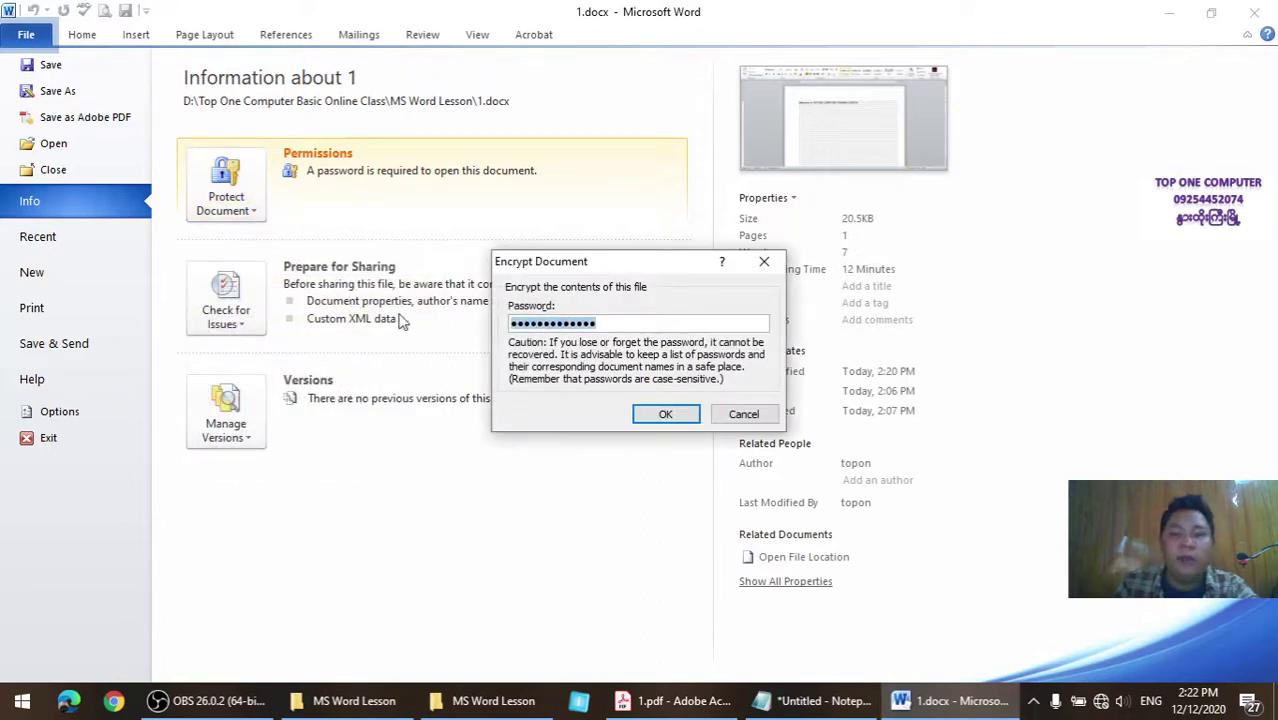
key("BackSpace")
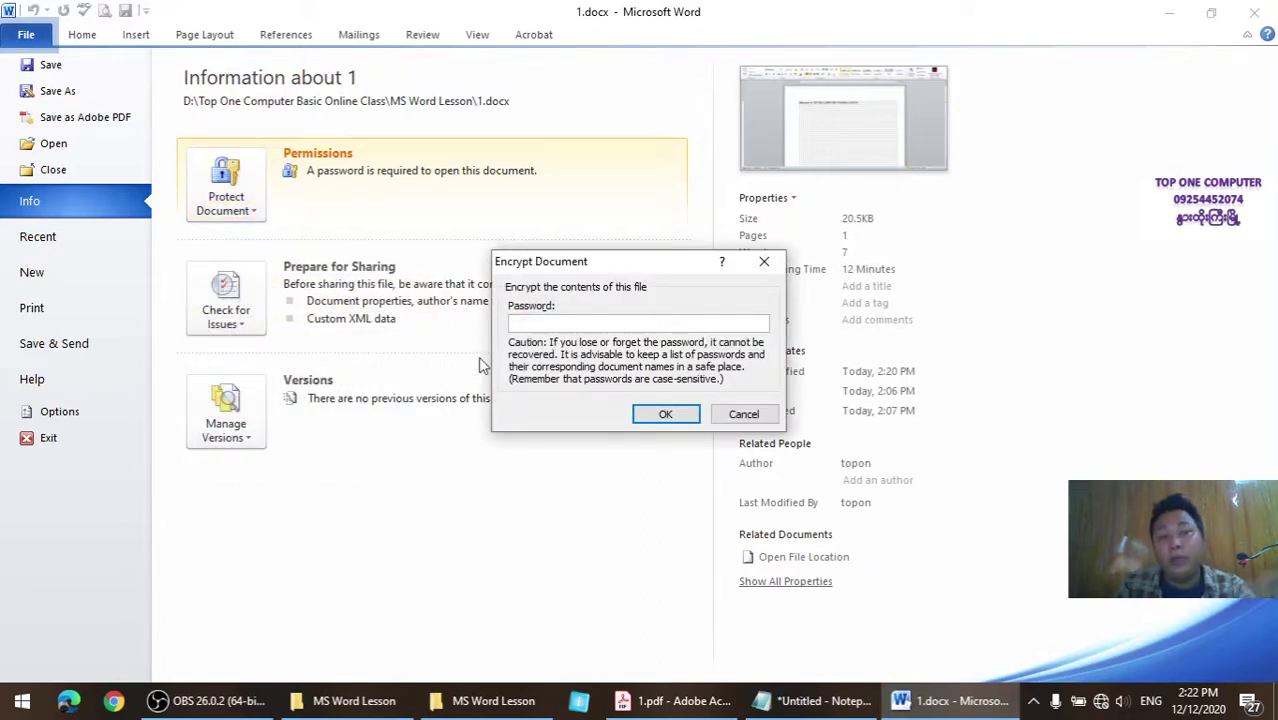
left_click(671, 416)
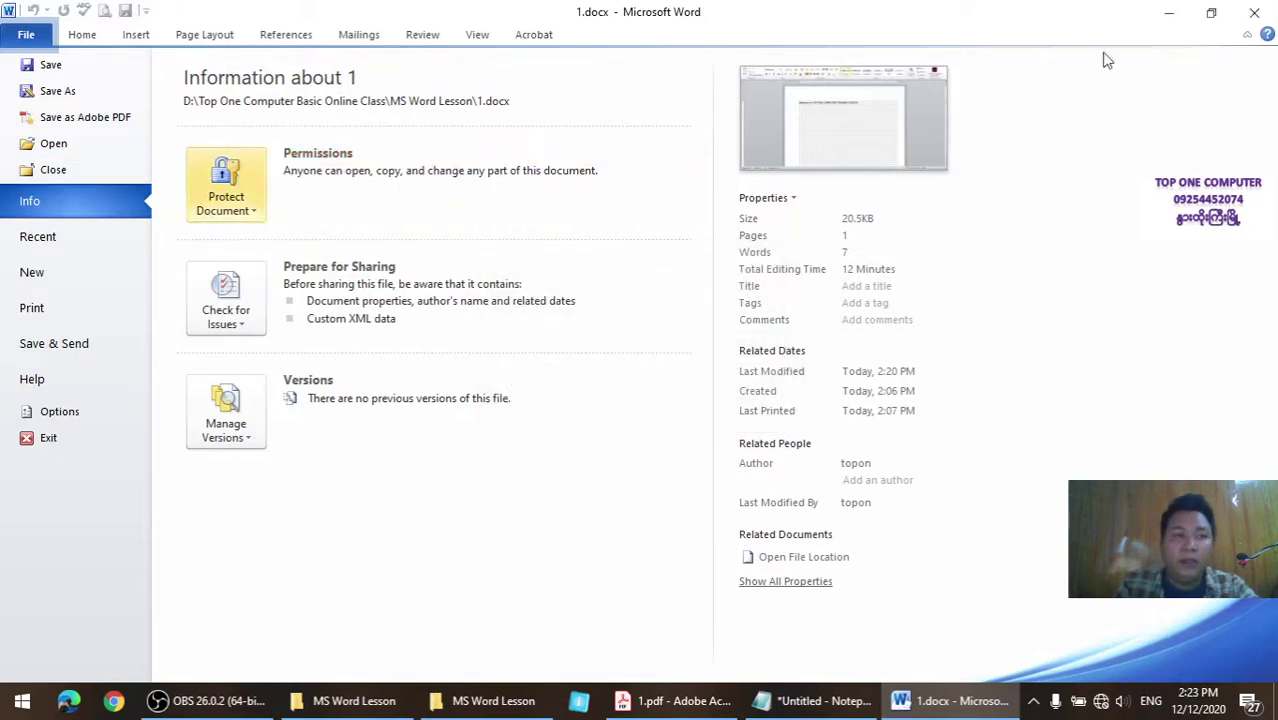
left_click(50, 64)
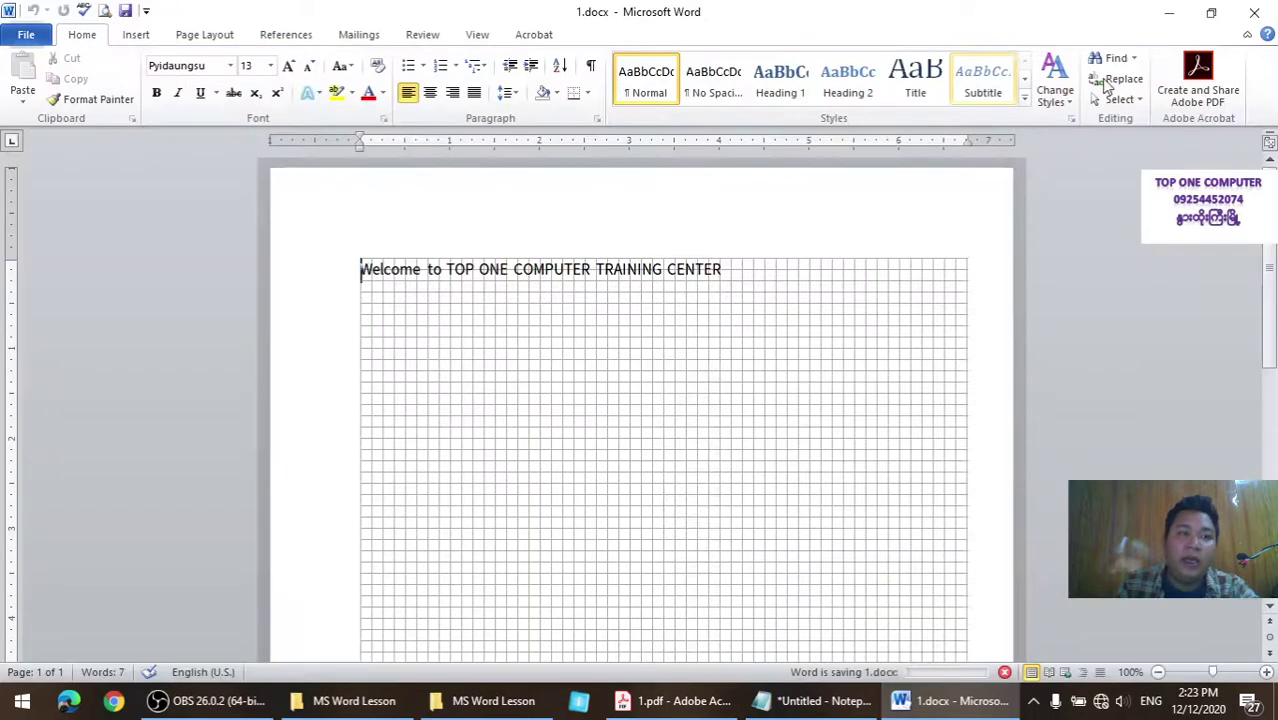
Step: Close Word, refresh the folder to show 1.docx at 15 KB, then reopen it on its Info page
left_click(1254, 12)
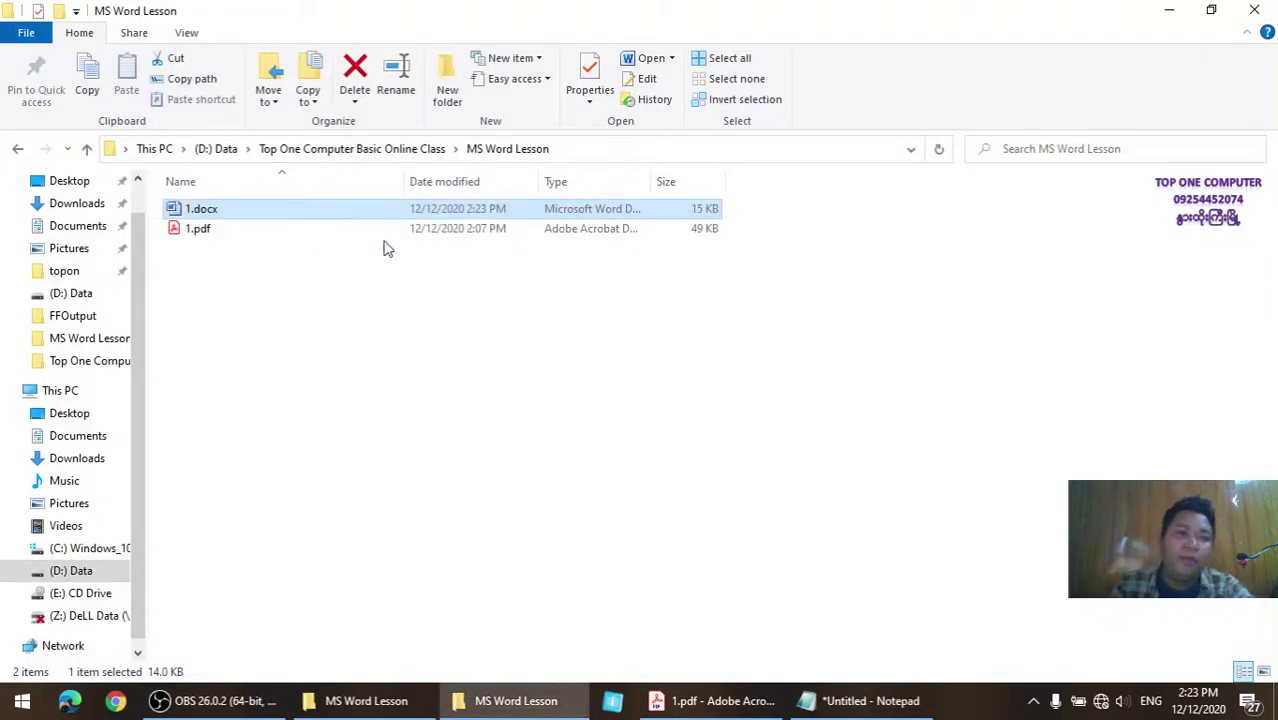
key("F2")
left_click(516, 331)
right_click(515, 324)
left_click(556, 422)
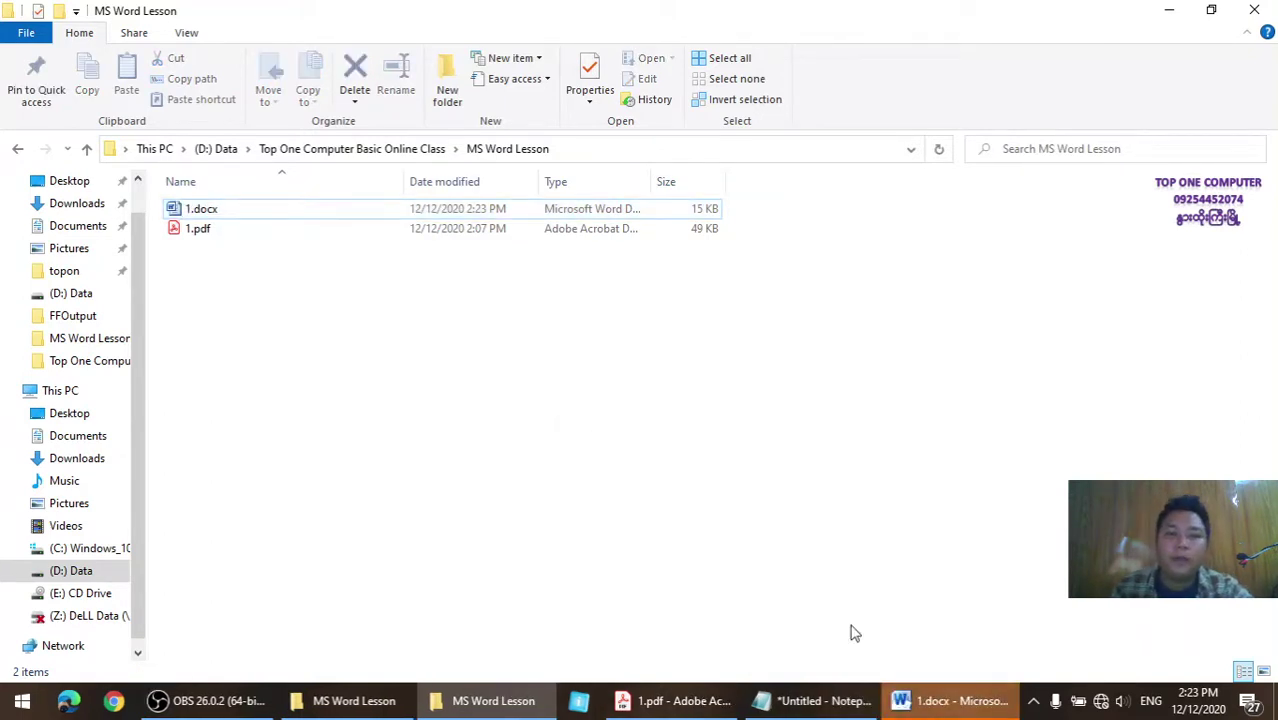
left_click(953, 710)
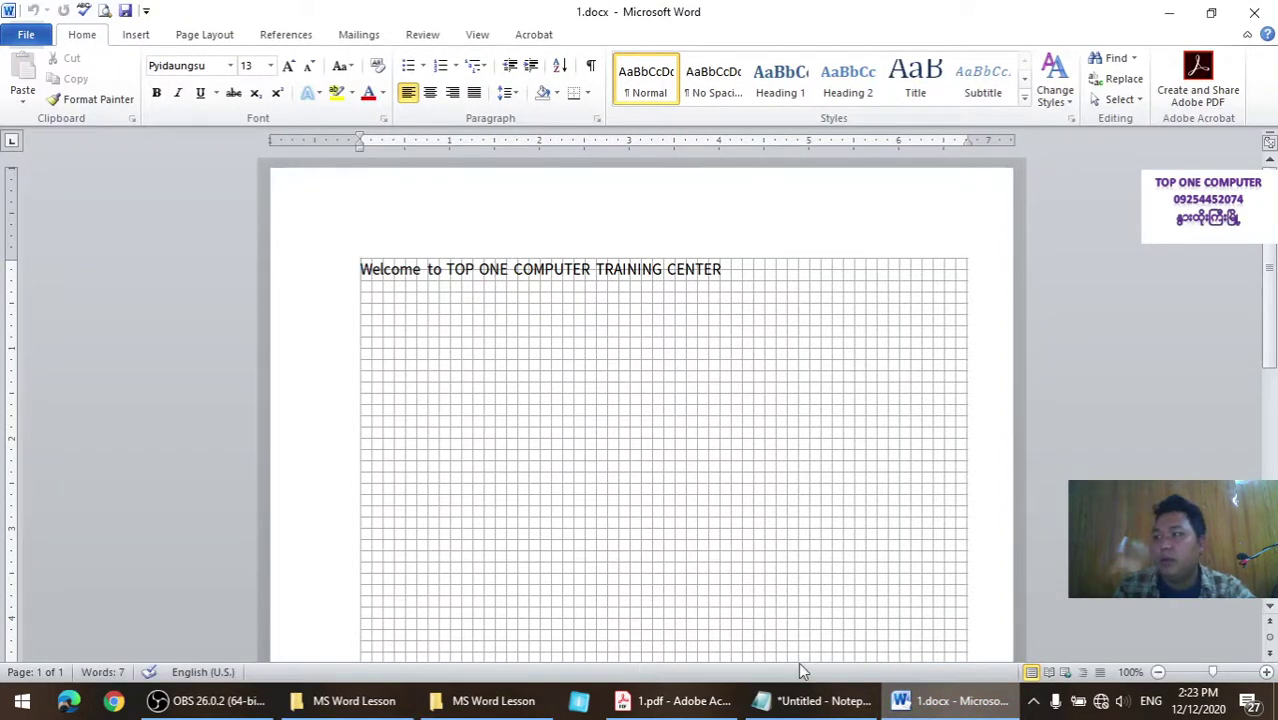
left_click(25, 36)
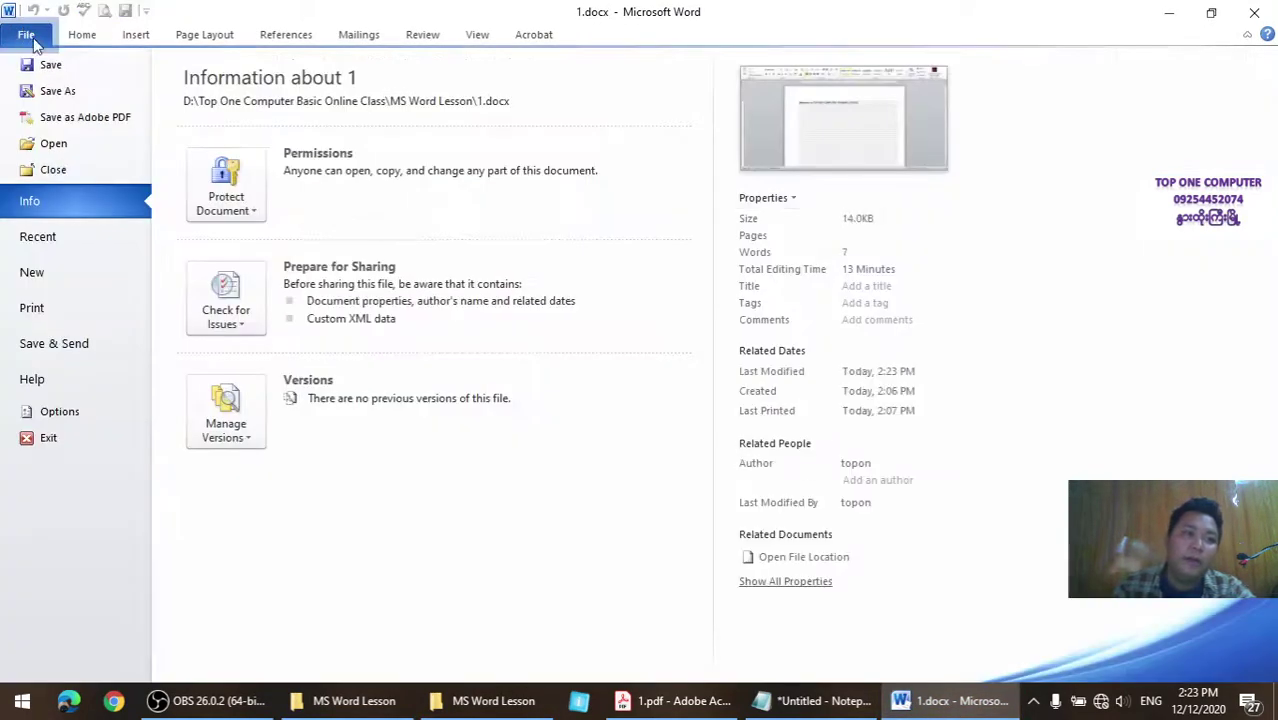
Step: Browse the Recent Documents list, then go to the New page with Blank document and Office.com templates
left_click(80, 245)
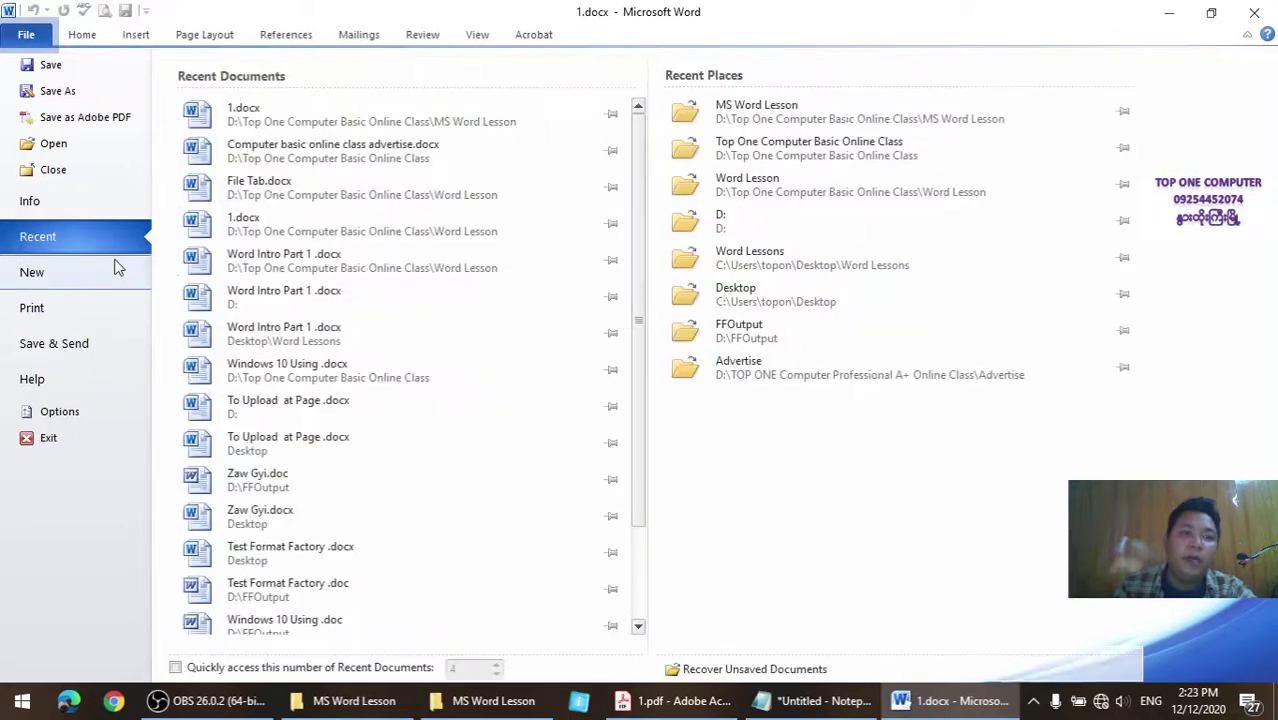
scroll(340, 425, "down", 3)
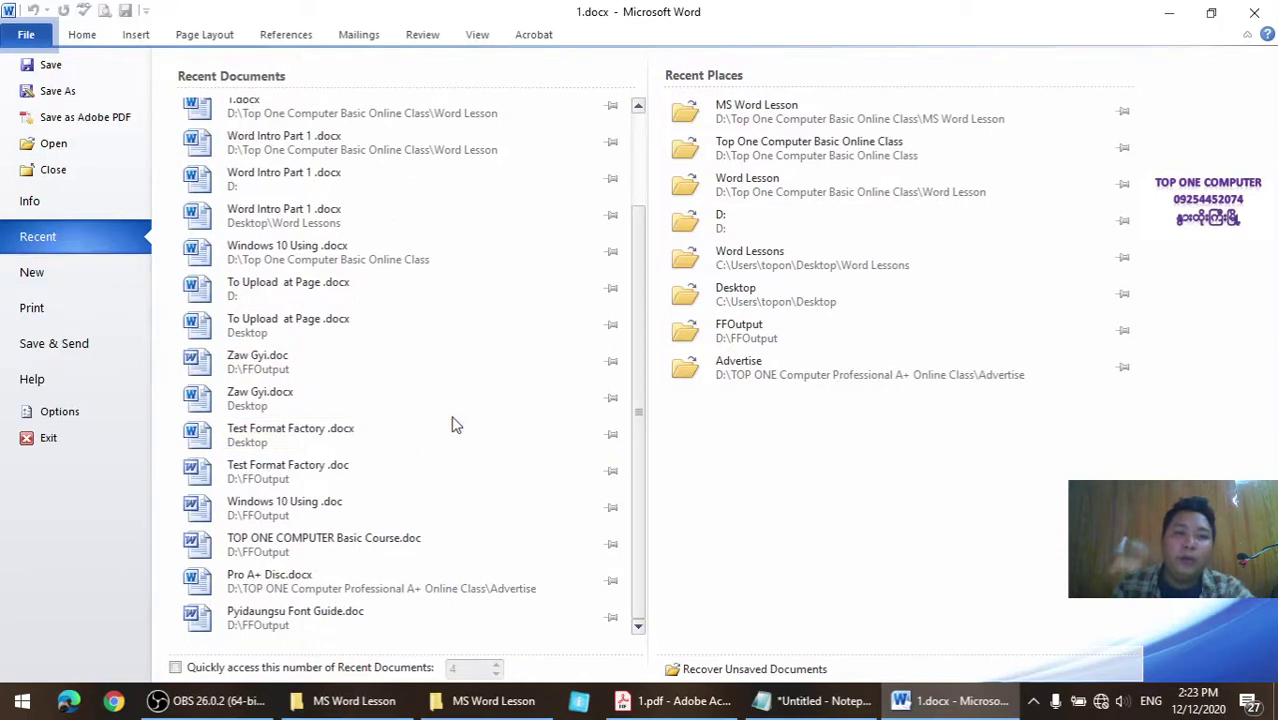
scroll(382, 447, "up", 3)
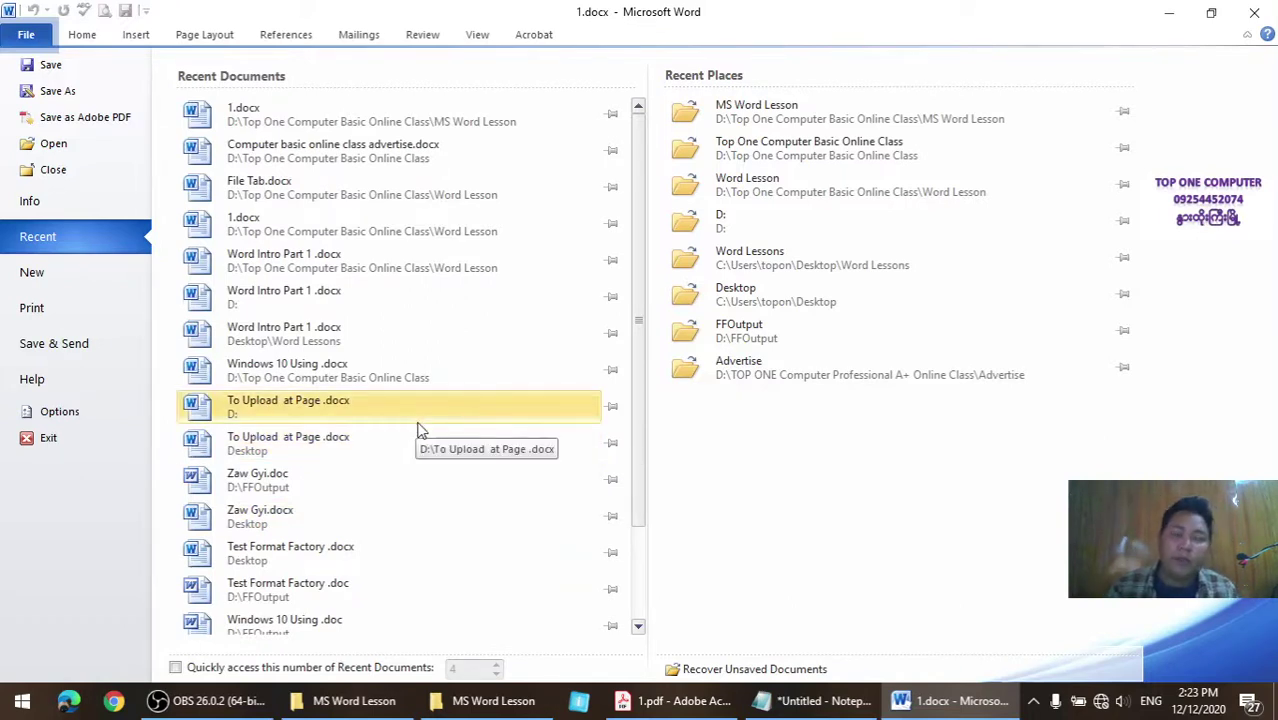
scroll(420, 428, "down", 2)
scroll(420, 424, "down", 1)
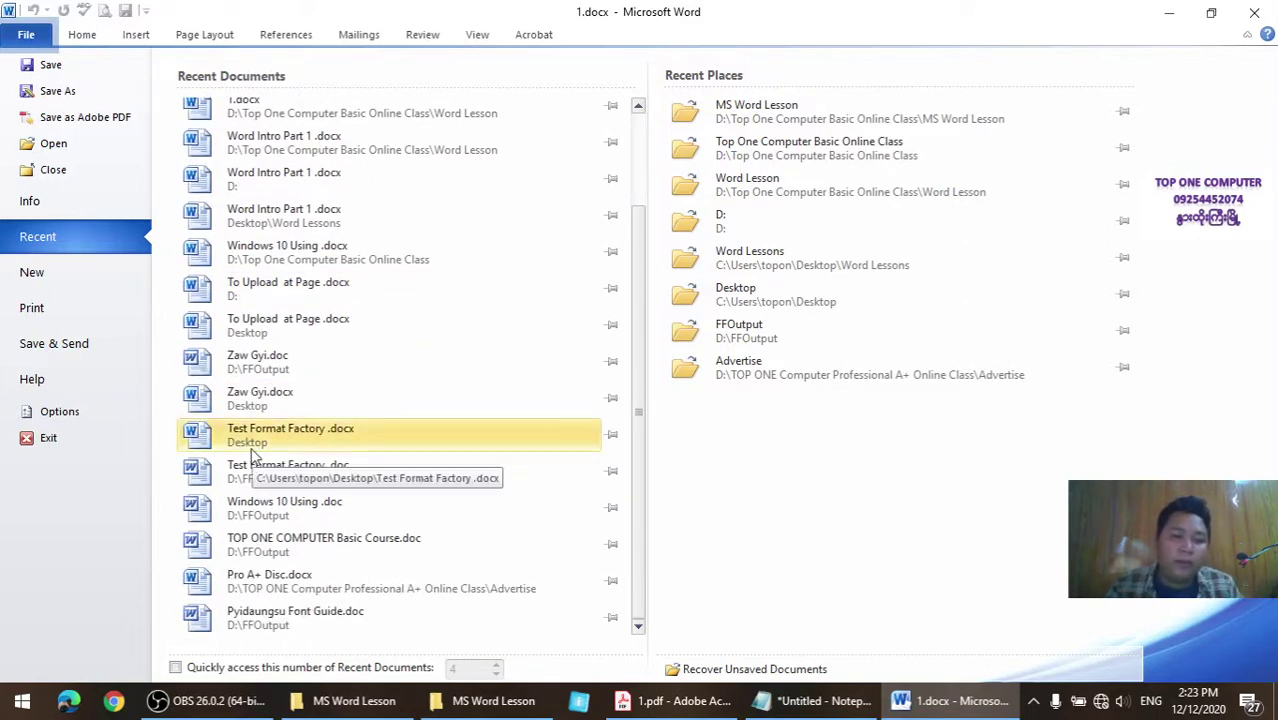
left_click(36, 271)
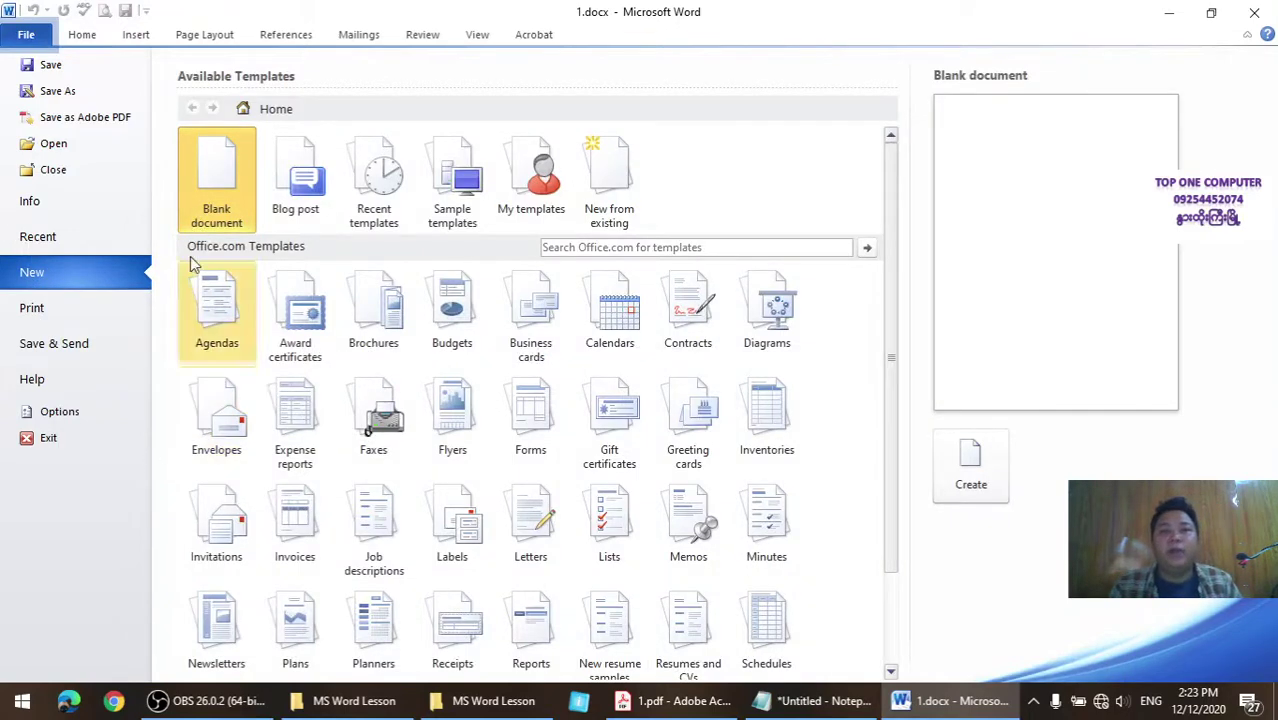
Step: Open a new blank document, close it, and return to the File tab's New page
double_click(222, 185)
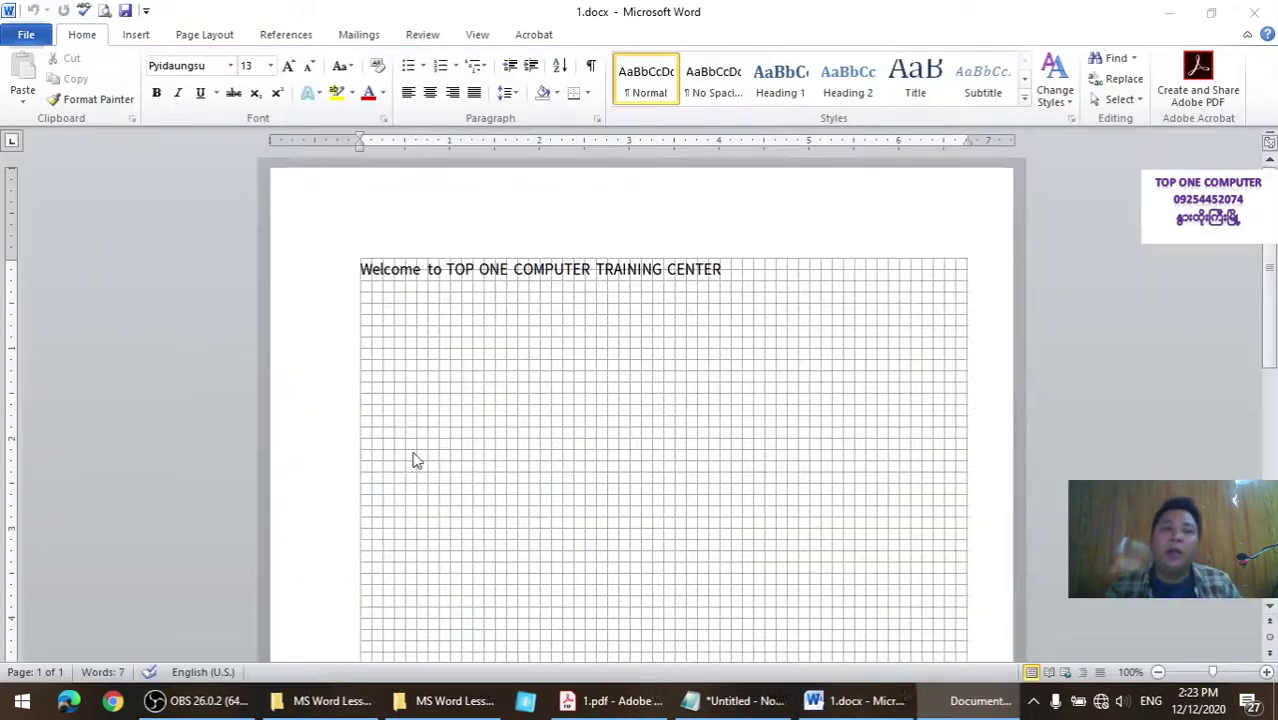
left_click(1252, 13)
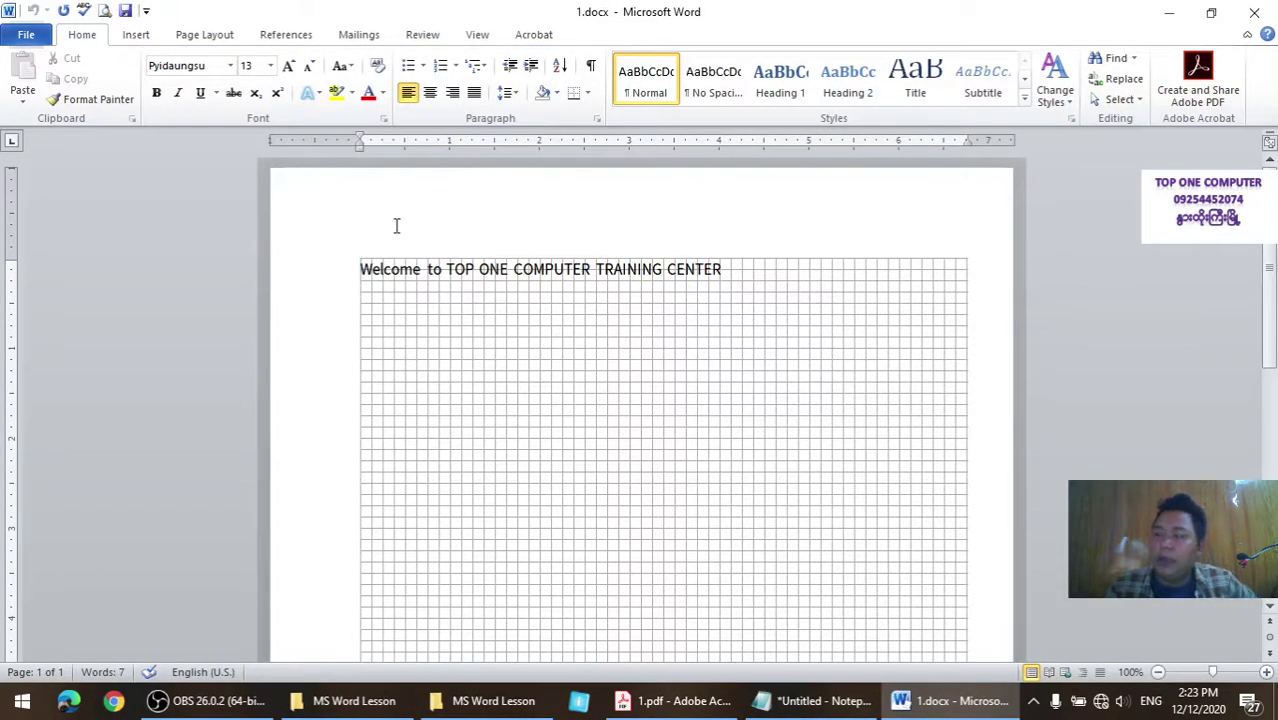
left_click(26, 34)
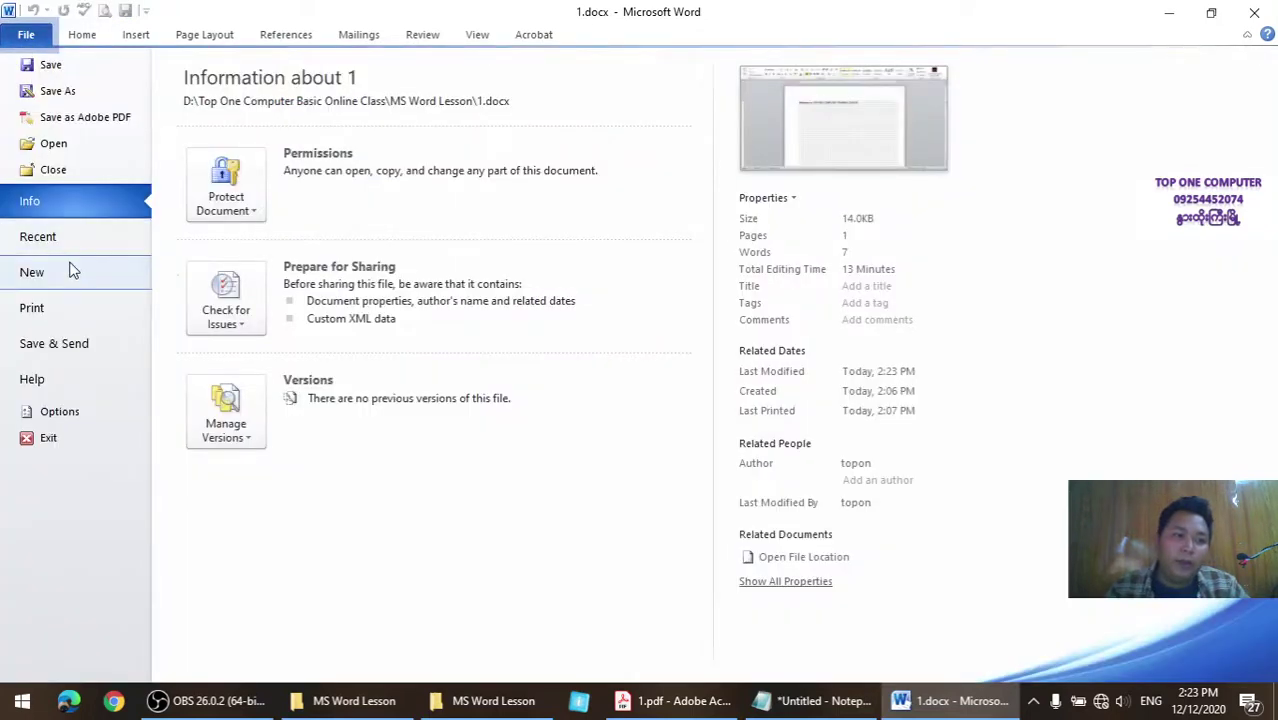
left_click(70, 270)
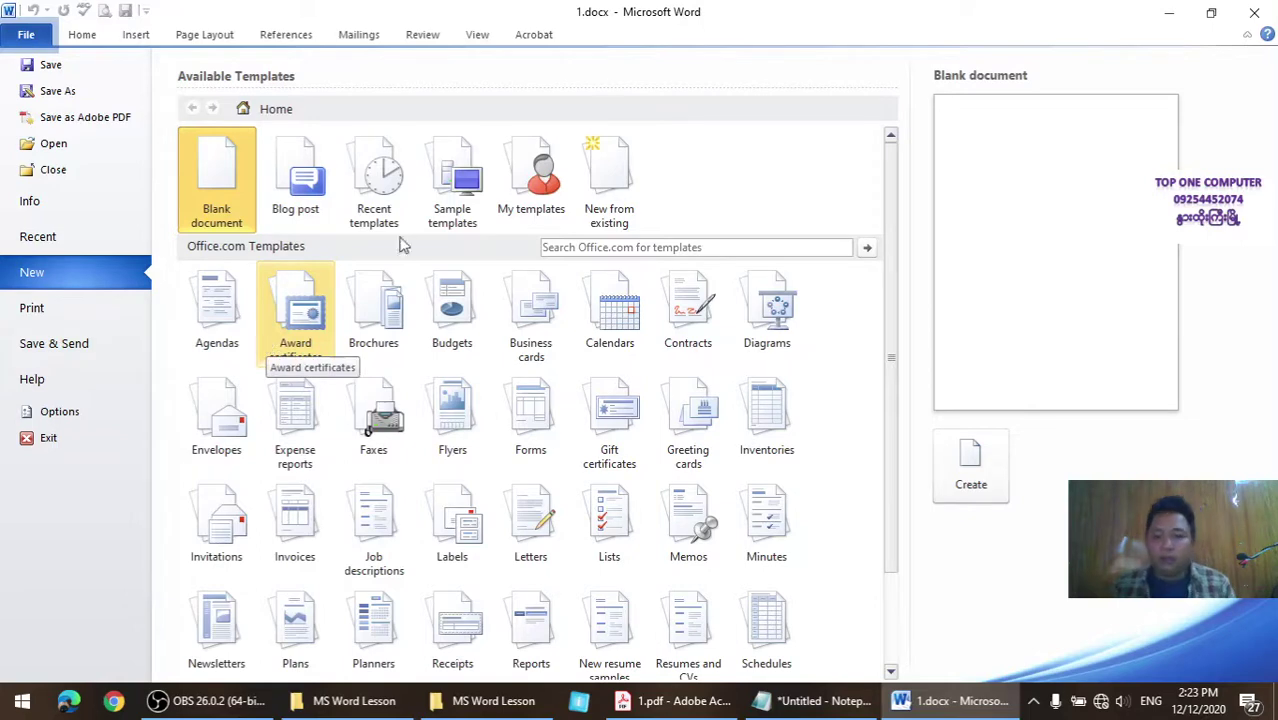
Step: Turn Windows Wi-Fi off from the taskbar network panel
left_click(1101, 702)
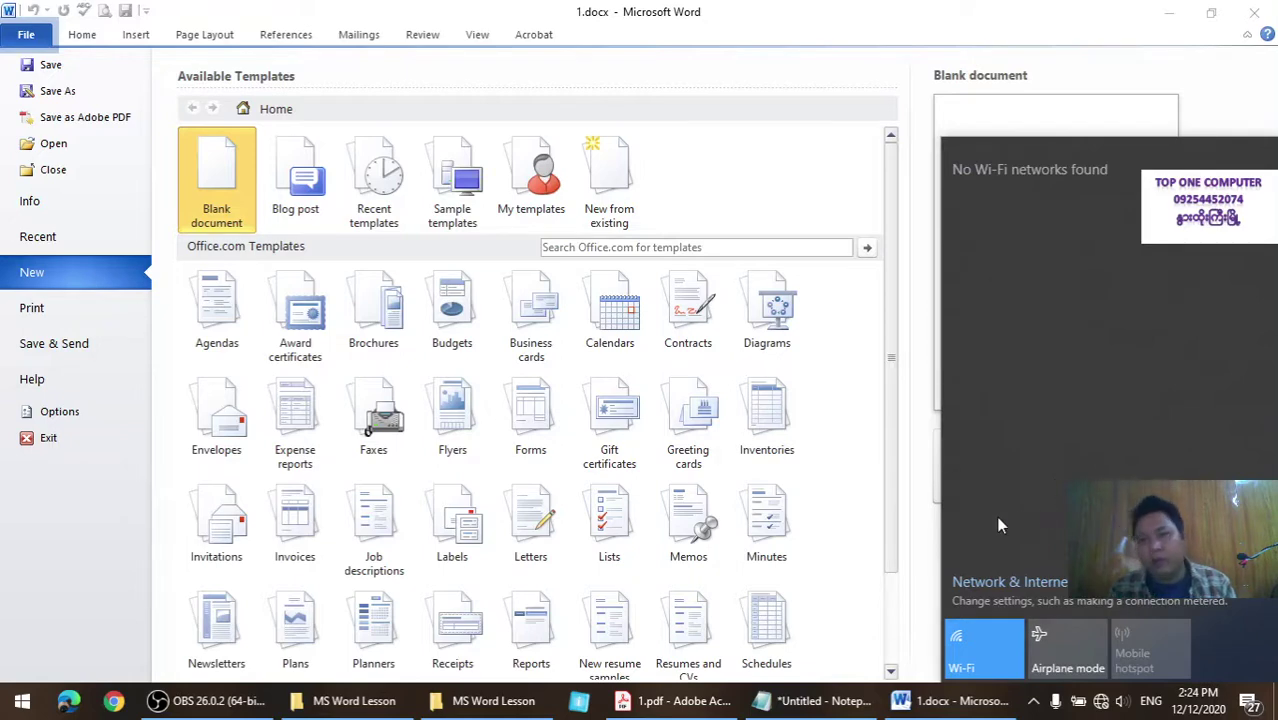
left_click(956, 635)
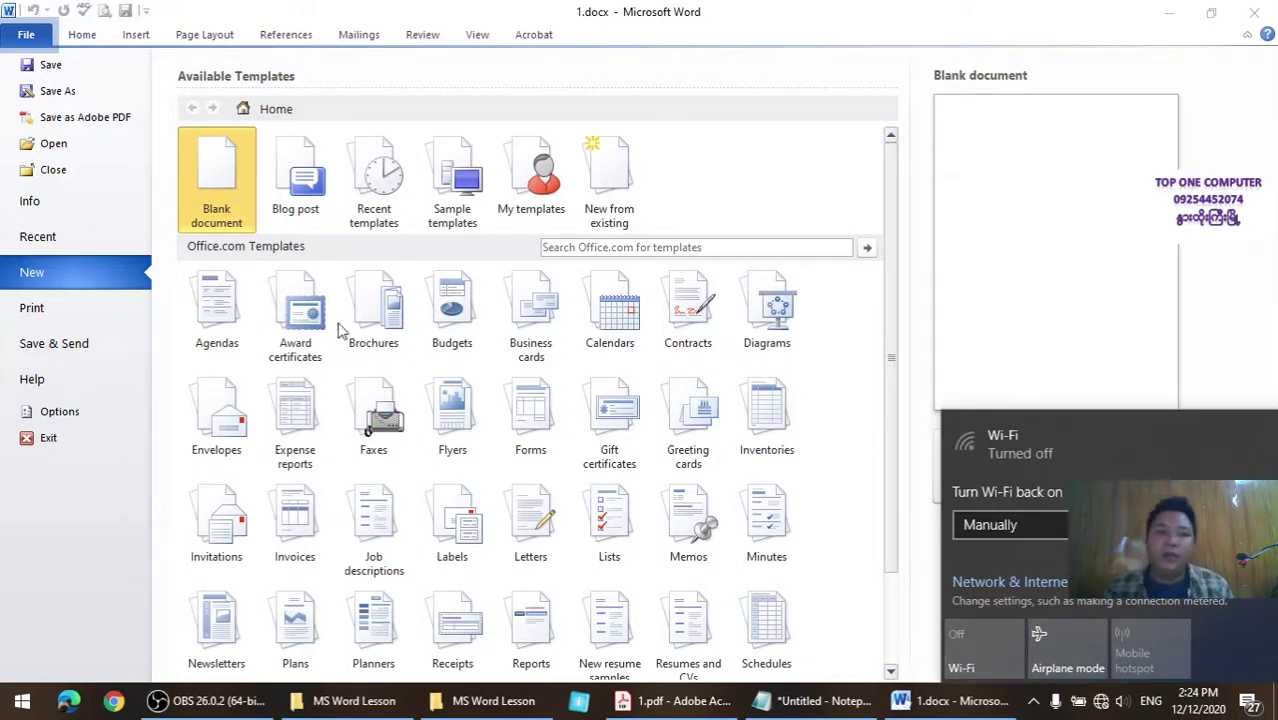
left_click(745, 200)
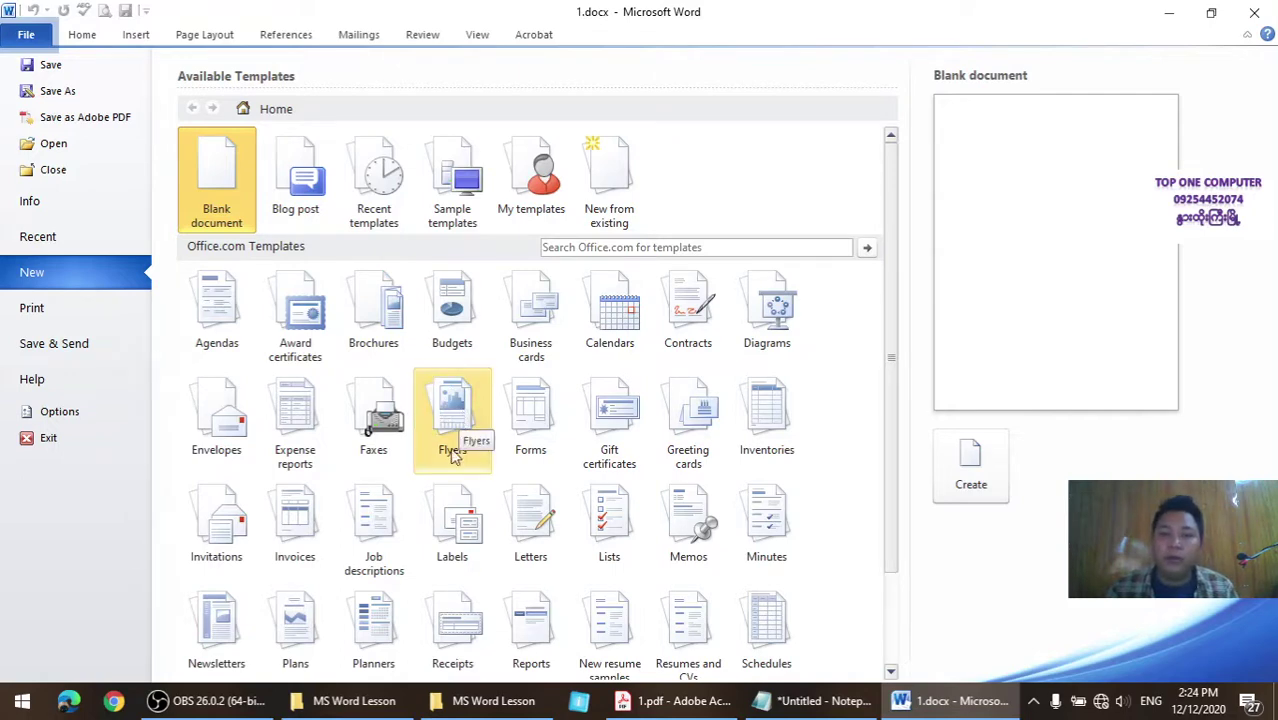
Step: Scroll through the Office.com template categories from Agendas to Resumes and CVs and Schedules
scroll(370, 530, "down", 1)
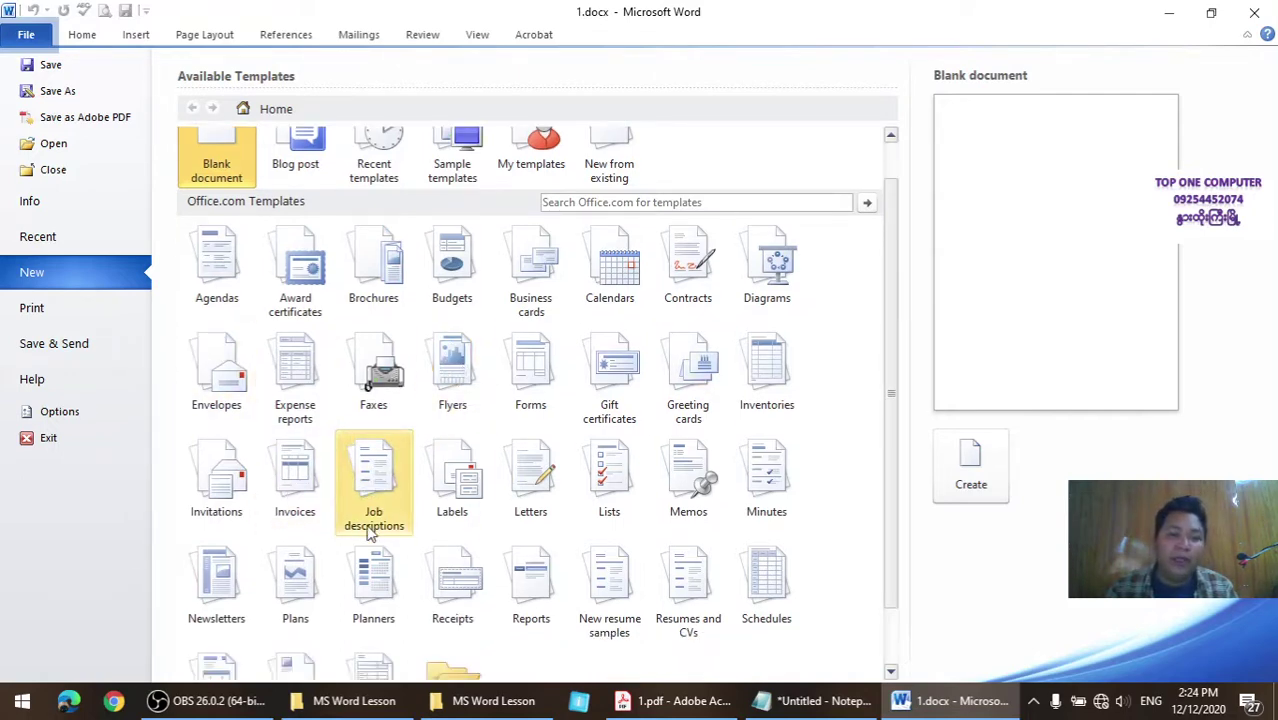
scroll(370, 533, "down", 1)
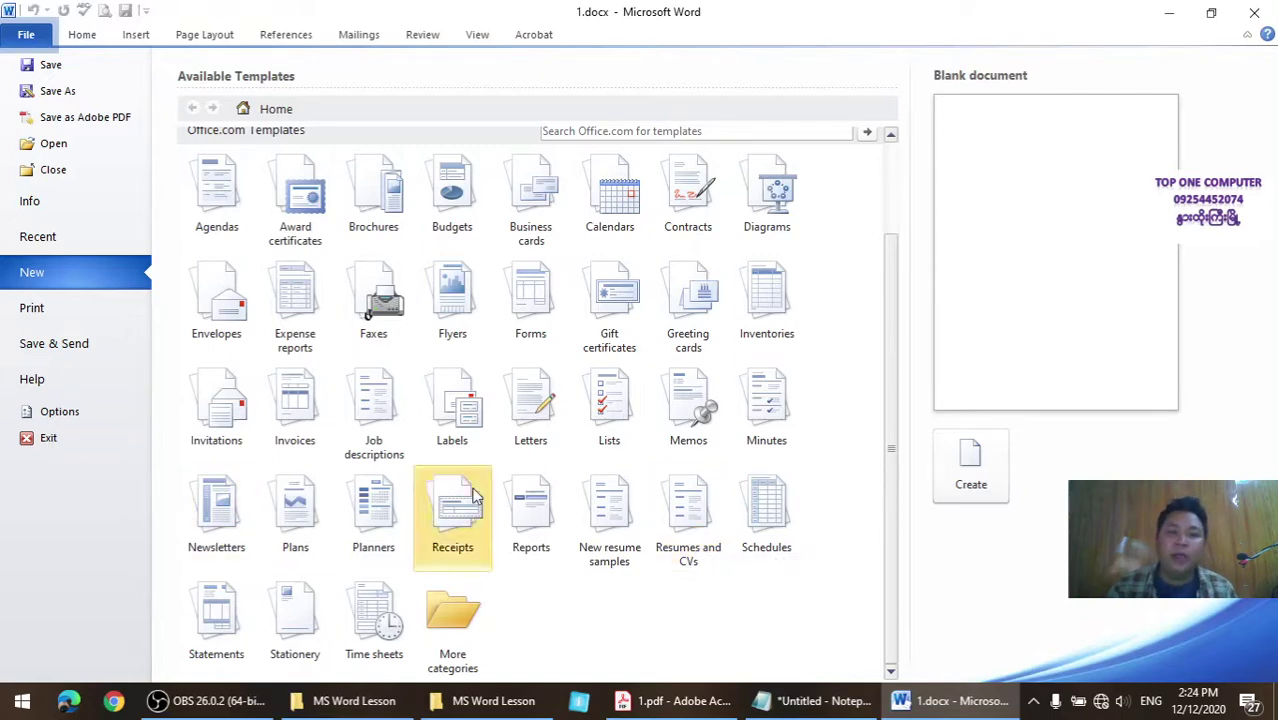
scroll(637, 380, "up", 3)
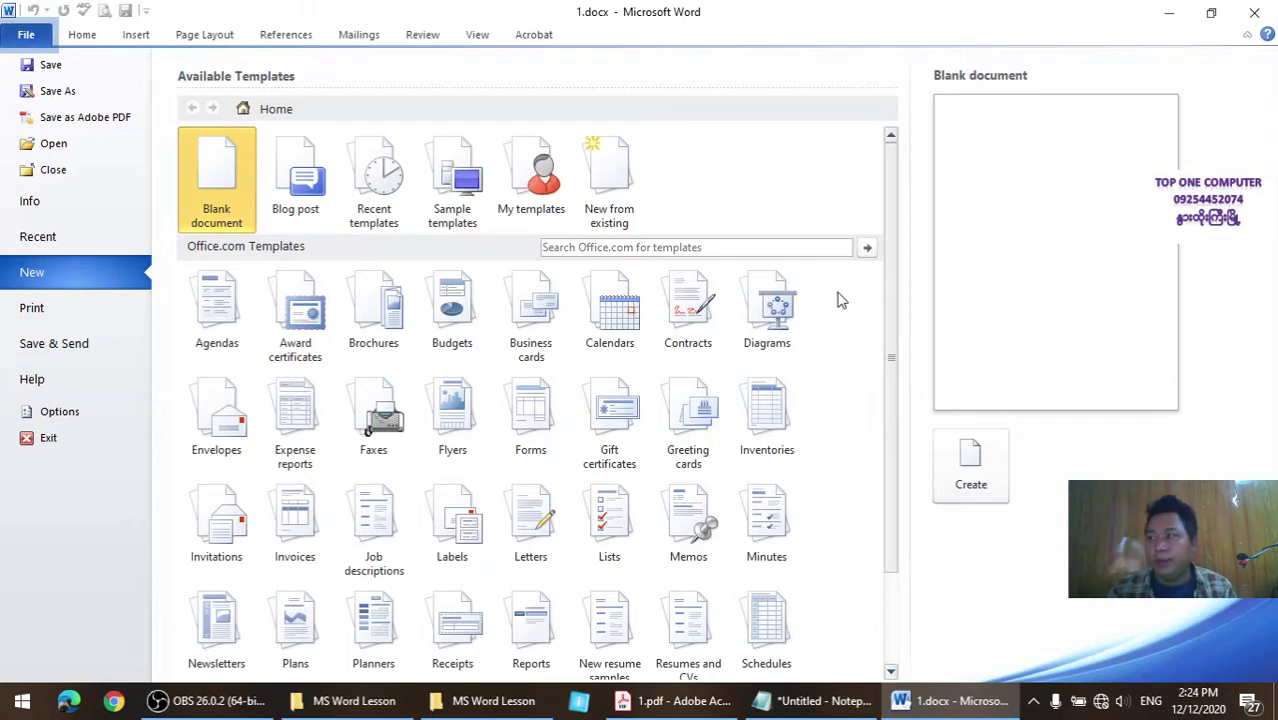
Step: On the Print page, set the number of copies to 10
left_click(67, 318)
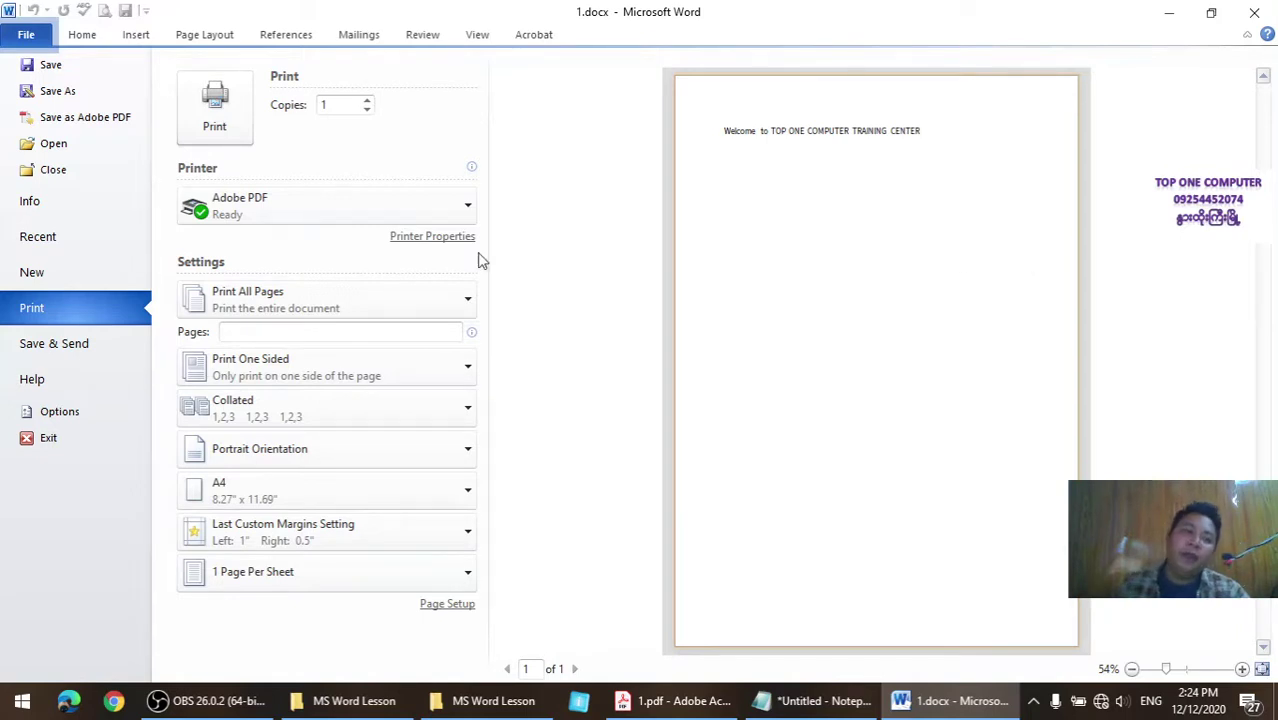
double_click(348, 107)
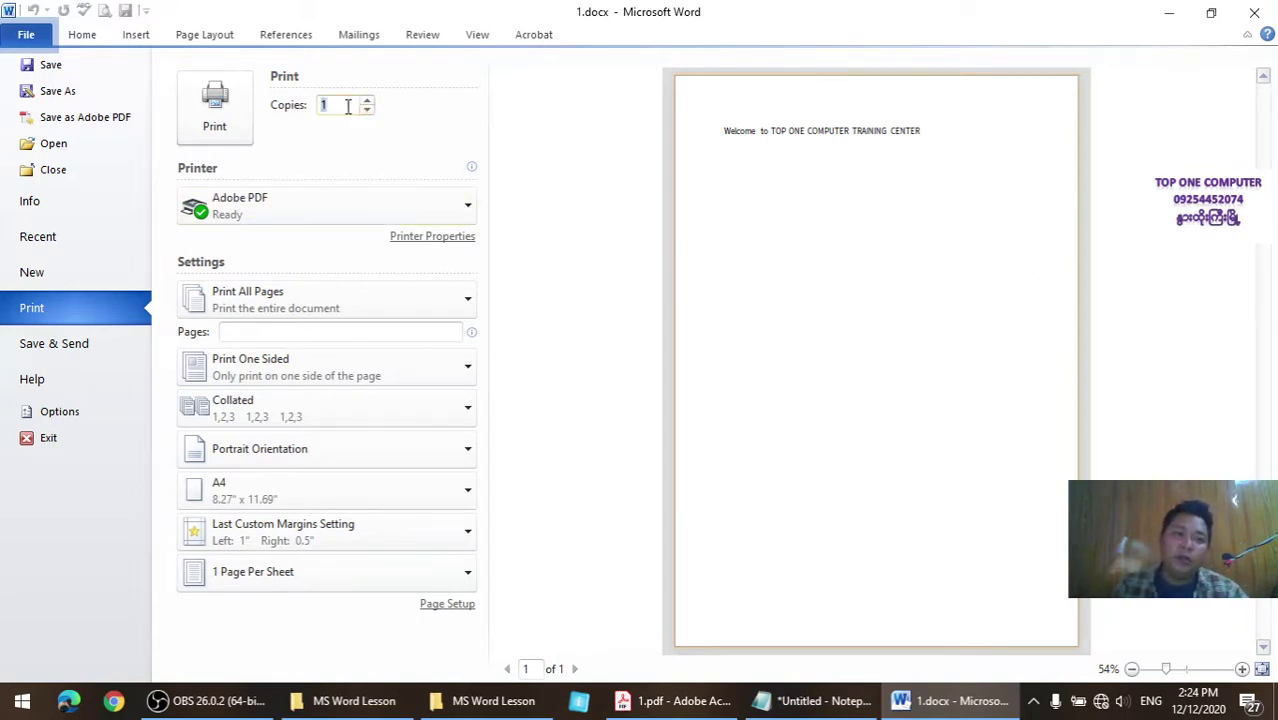
type("10000")
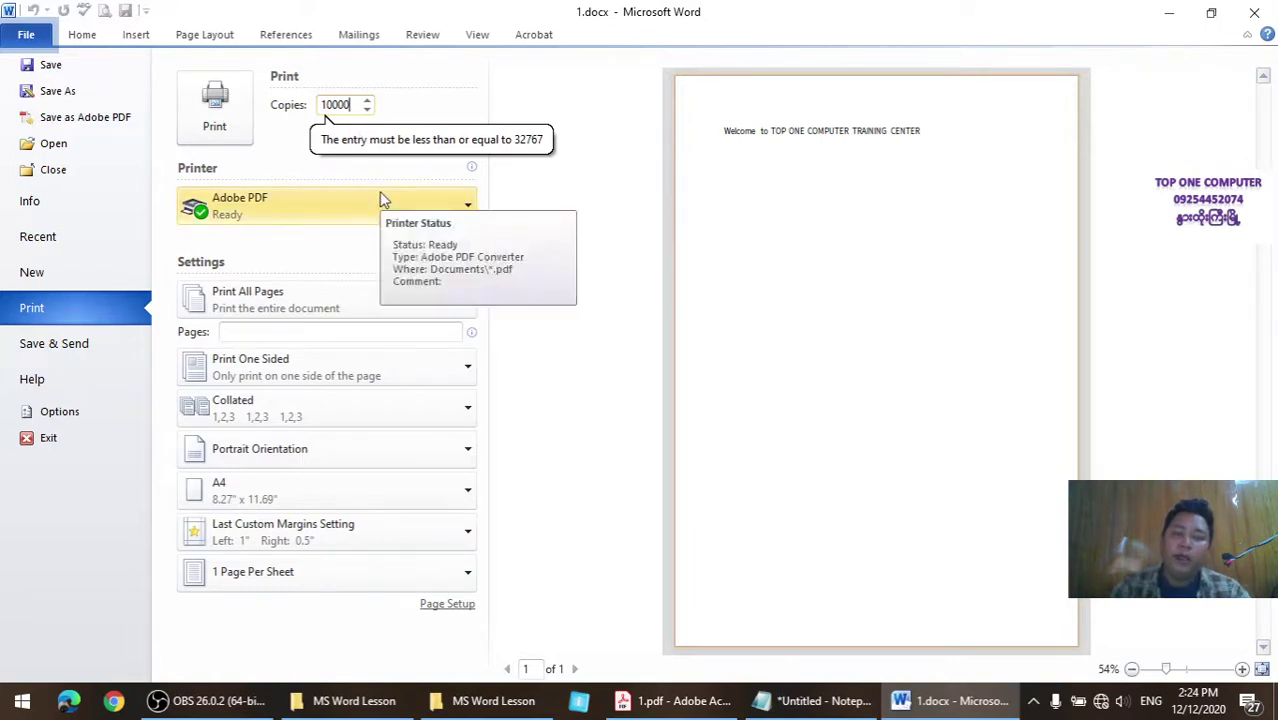
key("BackSpace")
key("BackSpace")
key("BackSpace")
key("BackSpace")
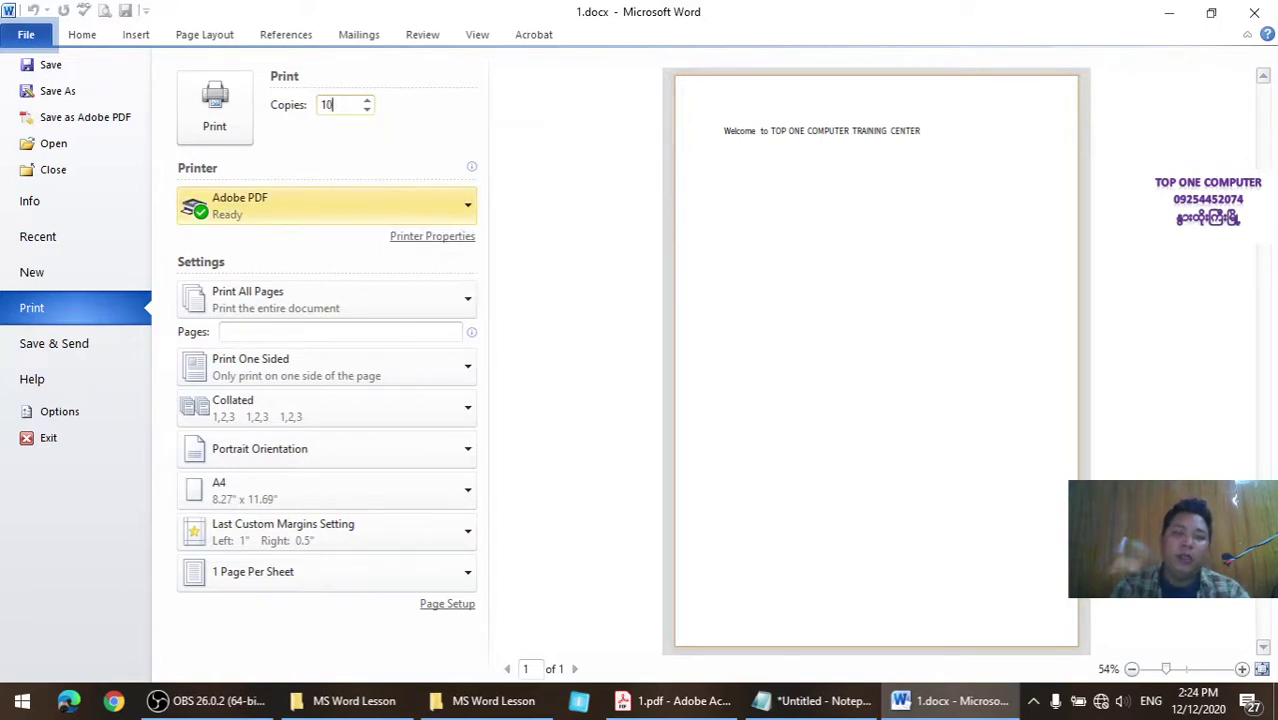
Step: Look through the printer list and keep Adobe PDF as the printer
left_click(403, 209)
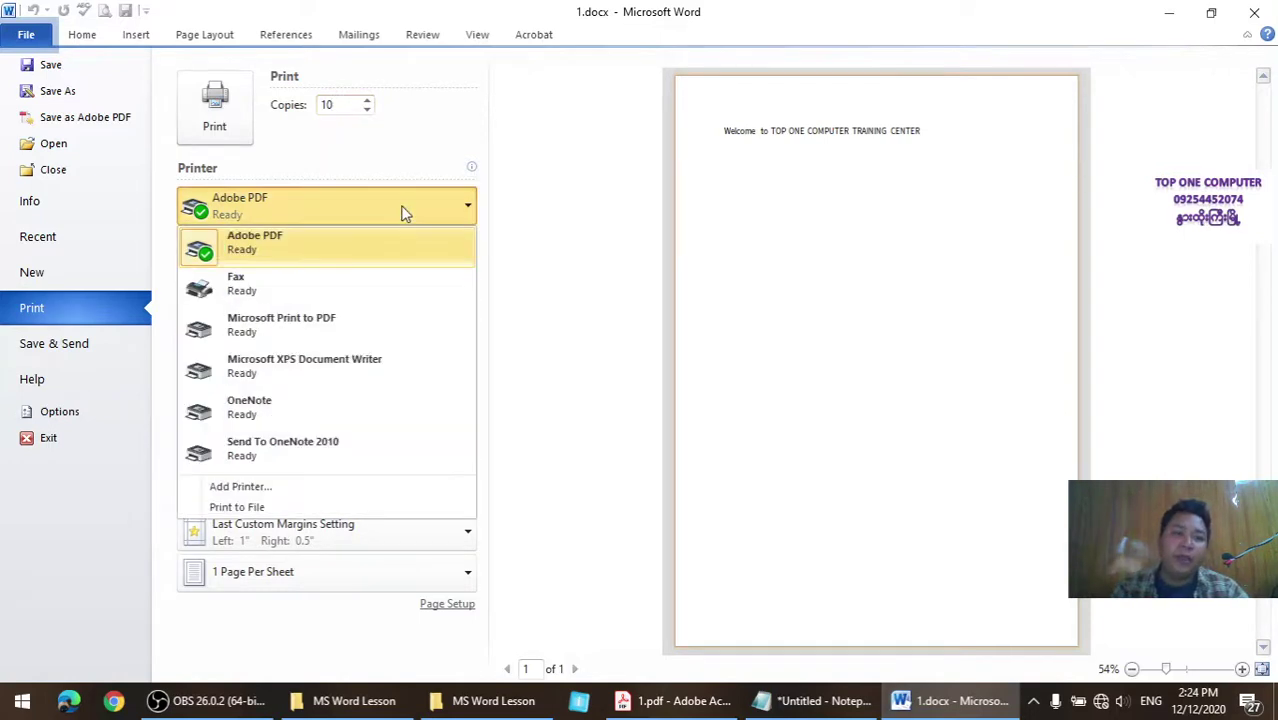
left_click(306, 205)
left_click(307, 195)
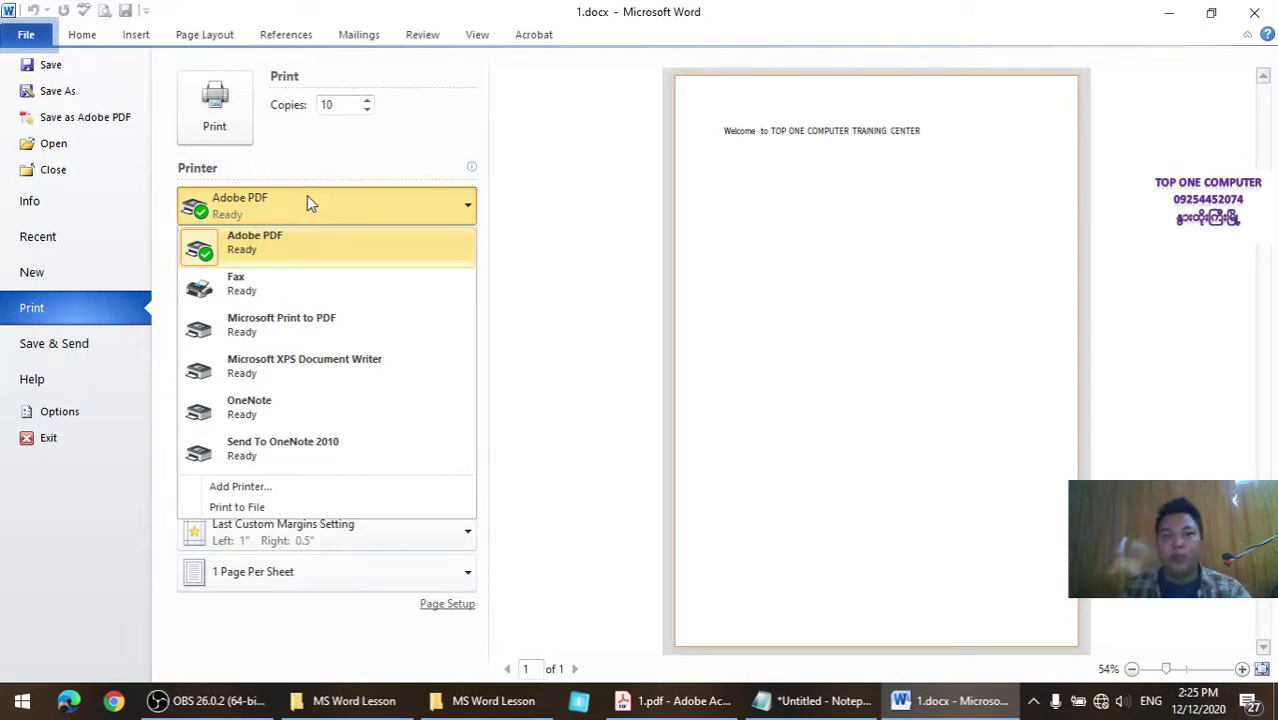
left_click(322, 214)
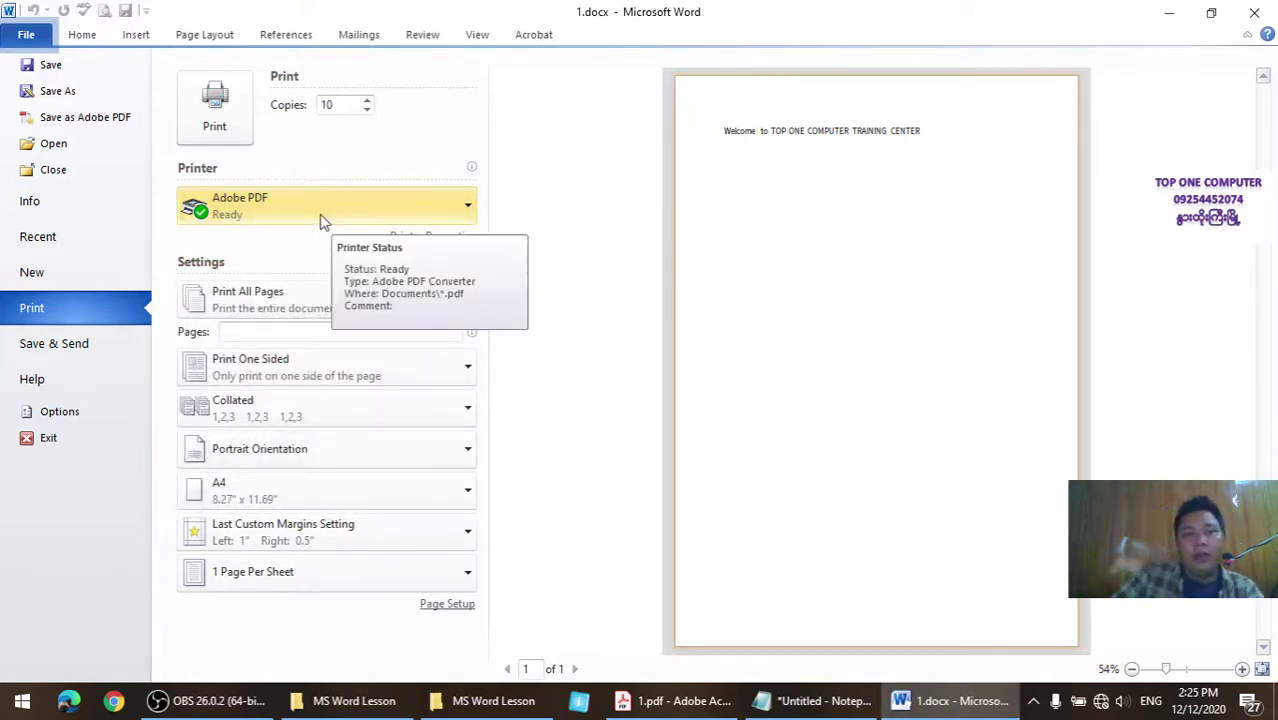
left_click(449, 604)
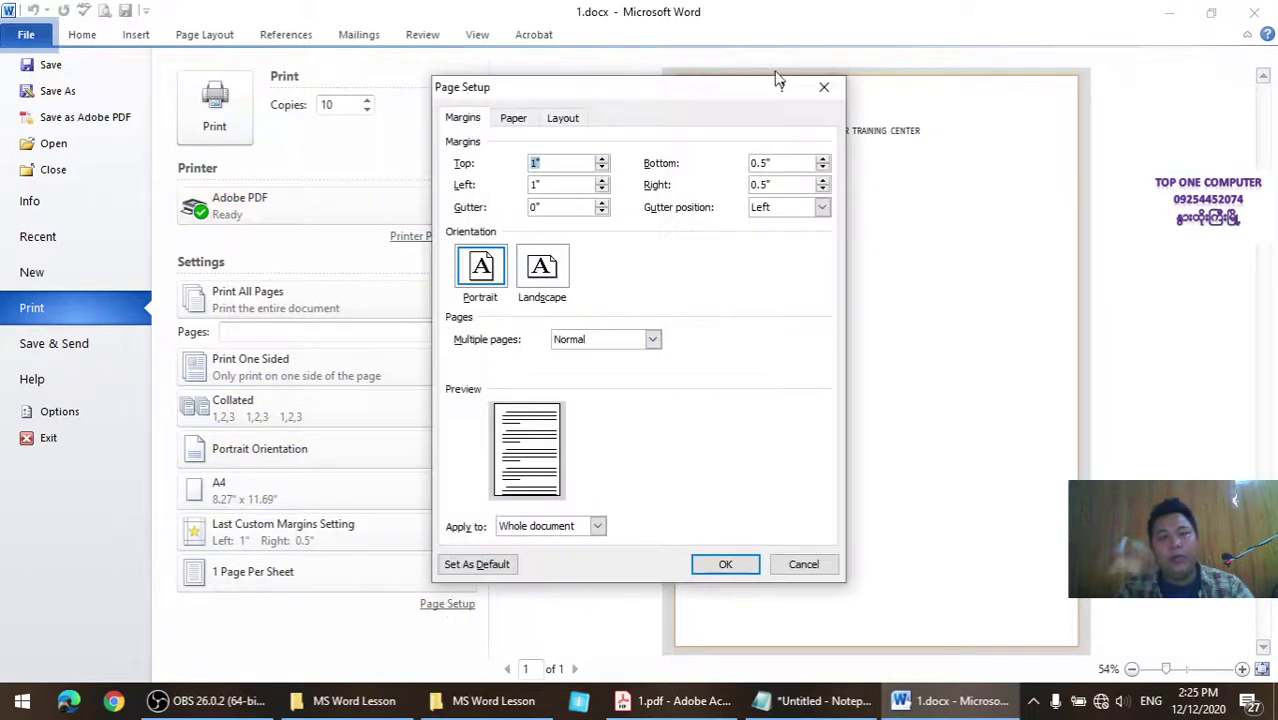
left_click(818, 88)
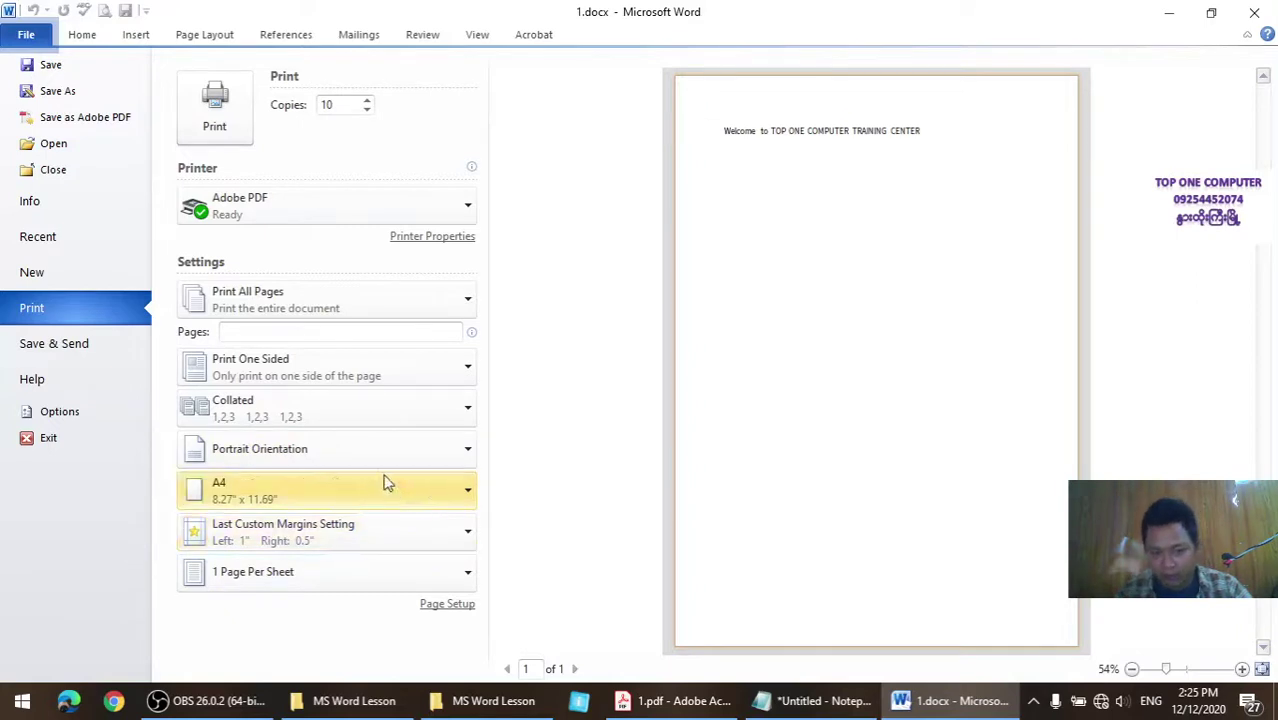
left_click(380, 542)
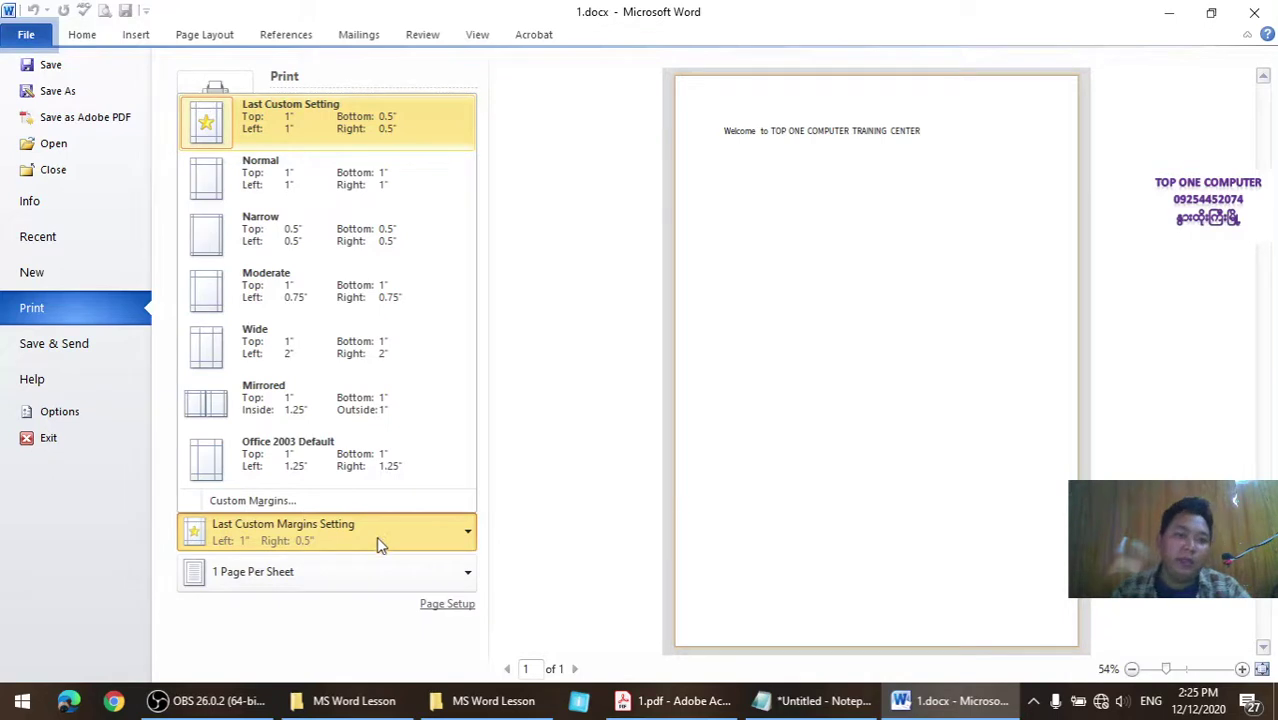
left_click(447, 604)
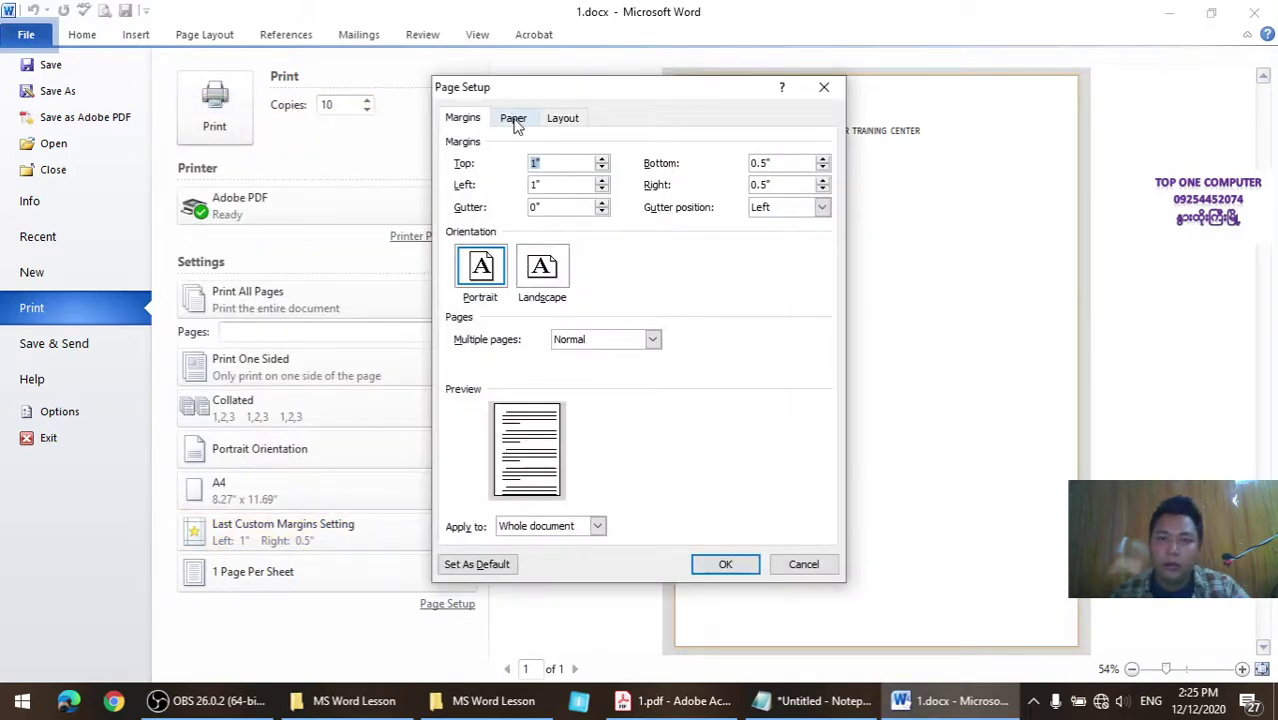
left_click(822, 90)
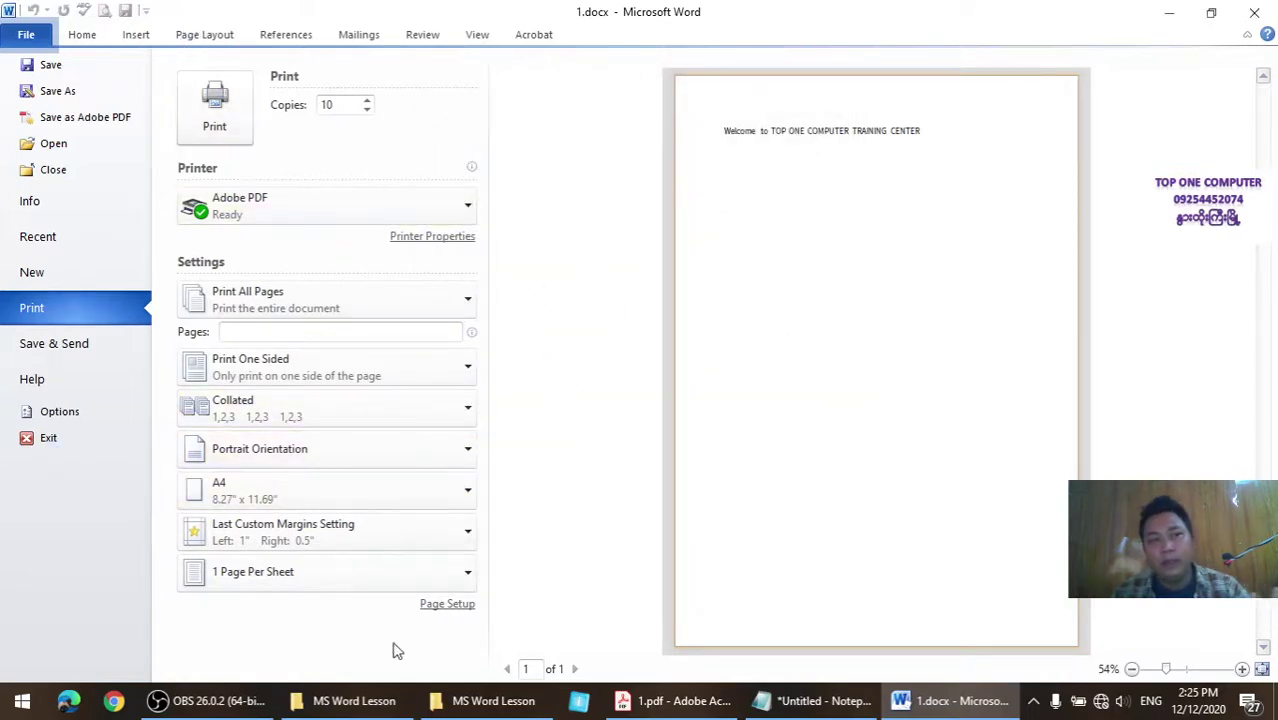
Step: Visit Save & Send, open Word Options, and close it to return to 1.docx
left_click(66, 350)
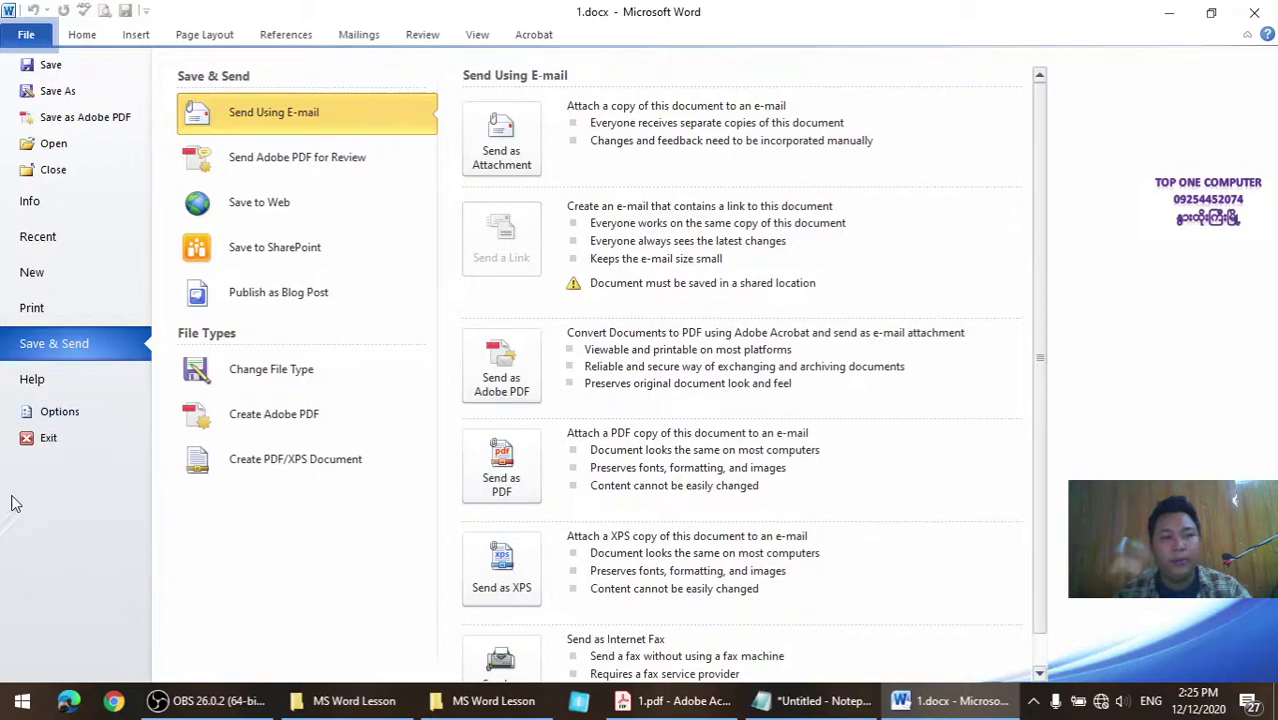
left_click(98, 416)
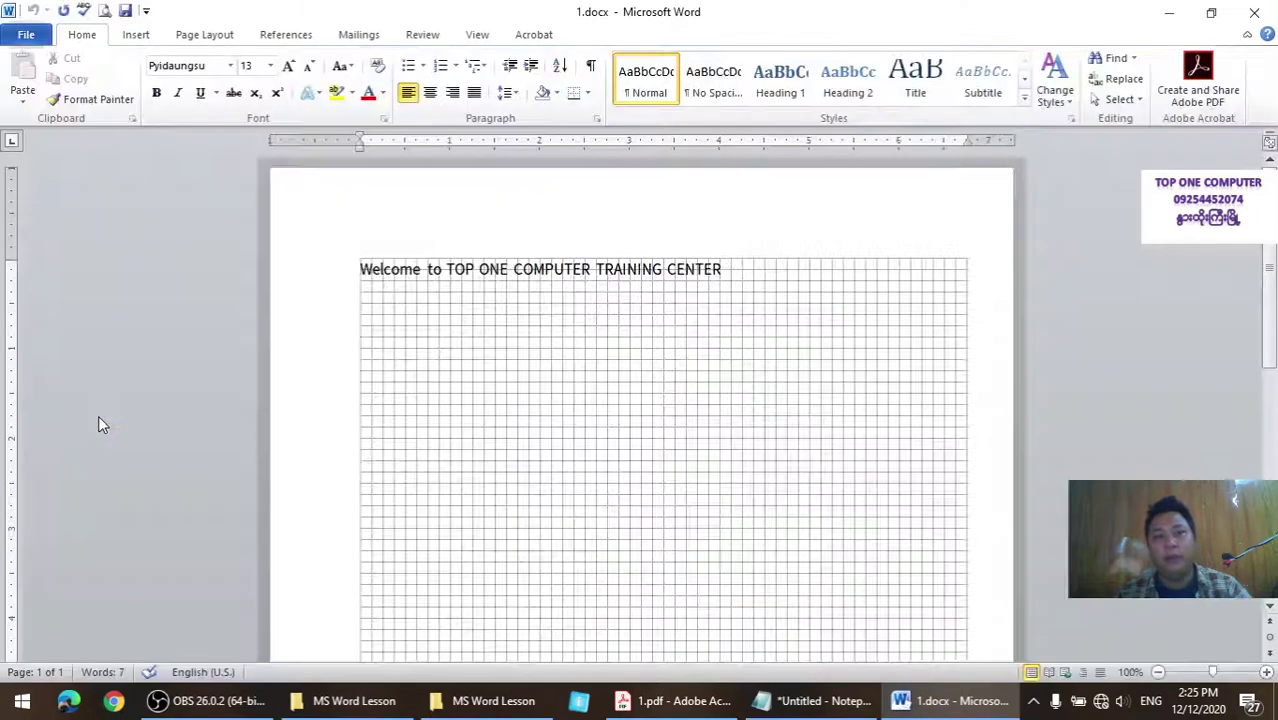
left_click(1003, 37)
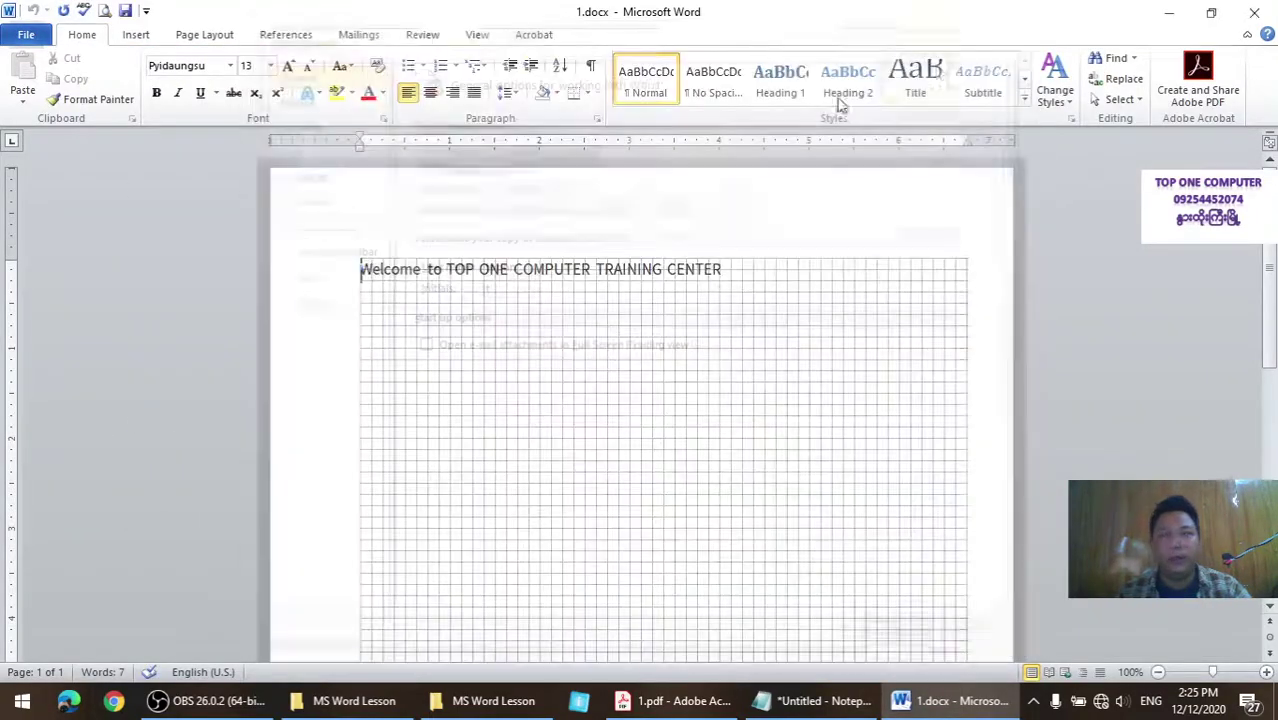